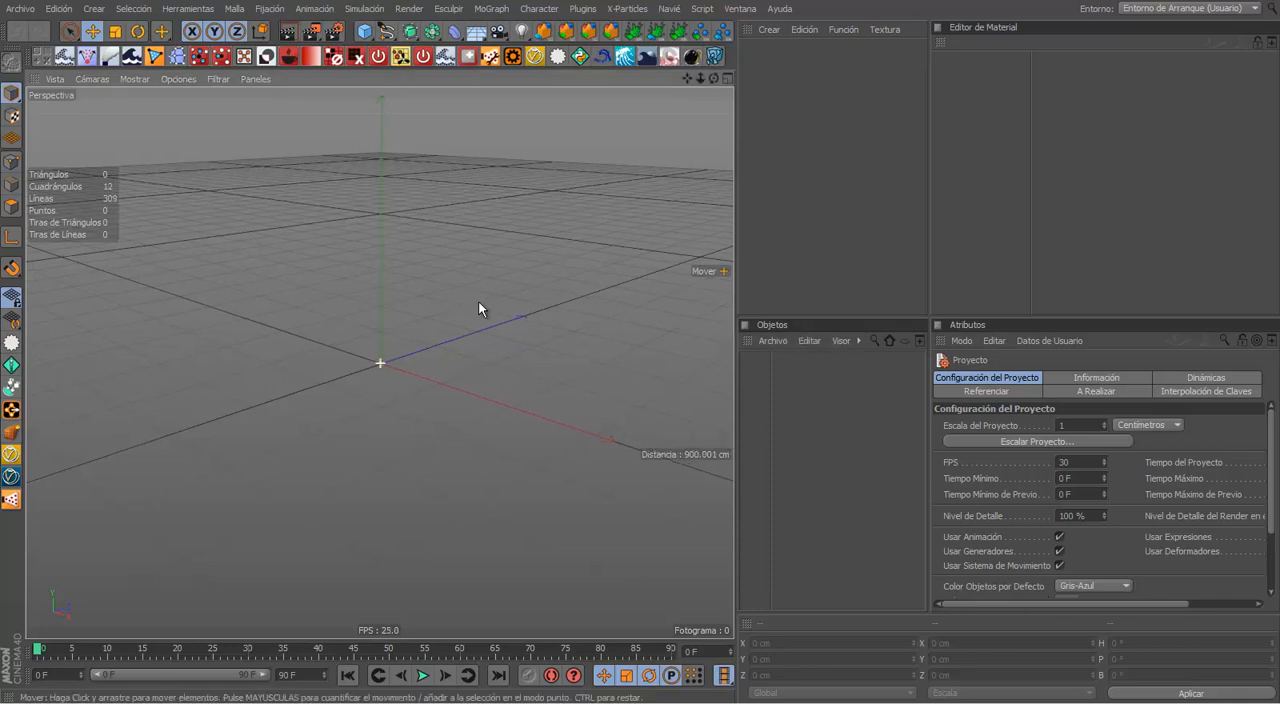
Step: Add a plane primitive to the empty scene
{"action": "mouse_move", "coordinate": [478, 301]}
{"action": "left_mouse_down", "text": "alt"}
{"action": "mouse_move", "coordinate": [470, 334]}
{"action": "mouse_move", "coordinate": [484, 349]}
{"action": "mouse_move", "coordinate": [420, 361]}
{"action": "mouse_move", "coordinate": [423, 375]}
{"action": "mouse_move", "coordinate": [489, 355]}
{"action": "mouse_move", "coordinate": [426, 333]}
{"action": "mouse_move", "coordinate": [463, 300]}
{"action": "mouse_move", "coordinate": [482, 336]}
{"action": "mouse_move", "coordinate": [471, 322]}
{"action": "mouse_move", "coordinate": [490, 285]}
{"action": "left_mouse_up", "text": "alt"}
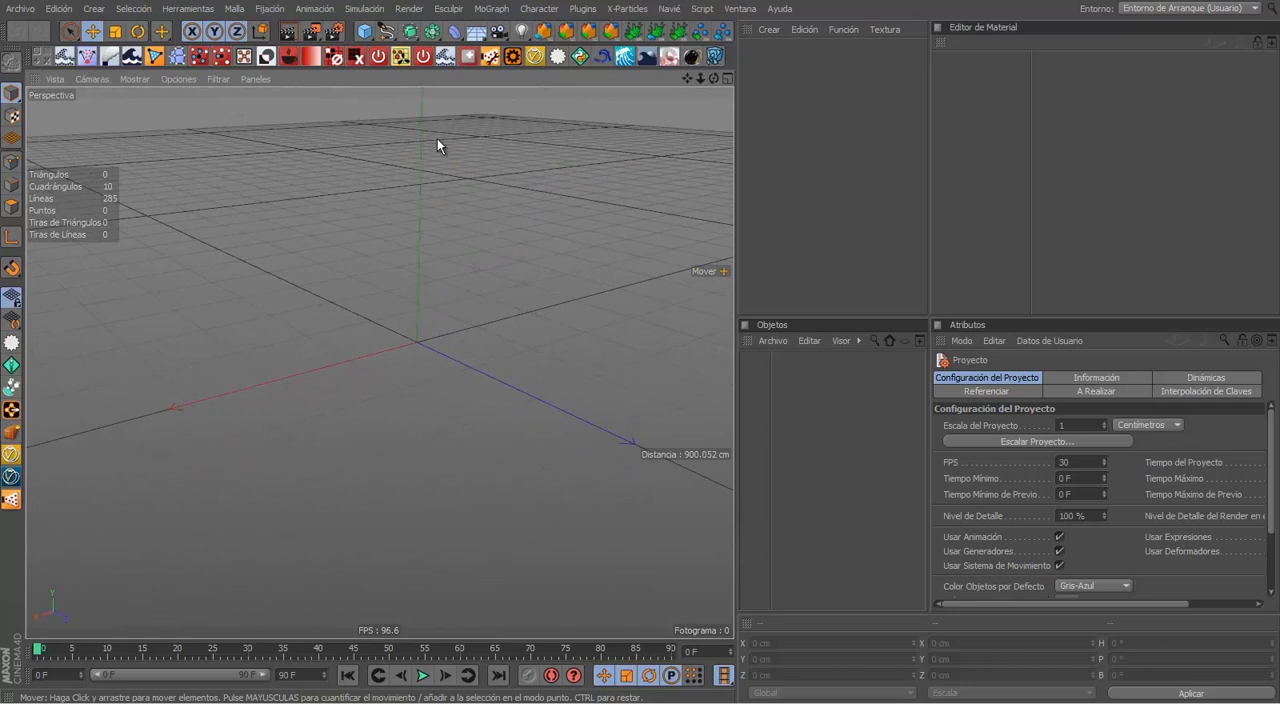
{"action": "left_click", "coordinate": [365, 31]}
{"action": "left_click", "coordinate": [535, 88]}
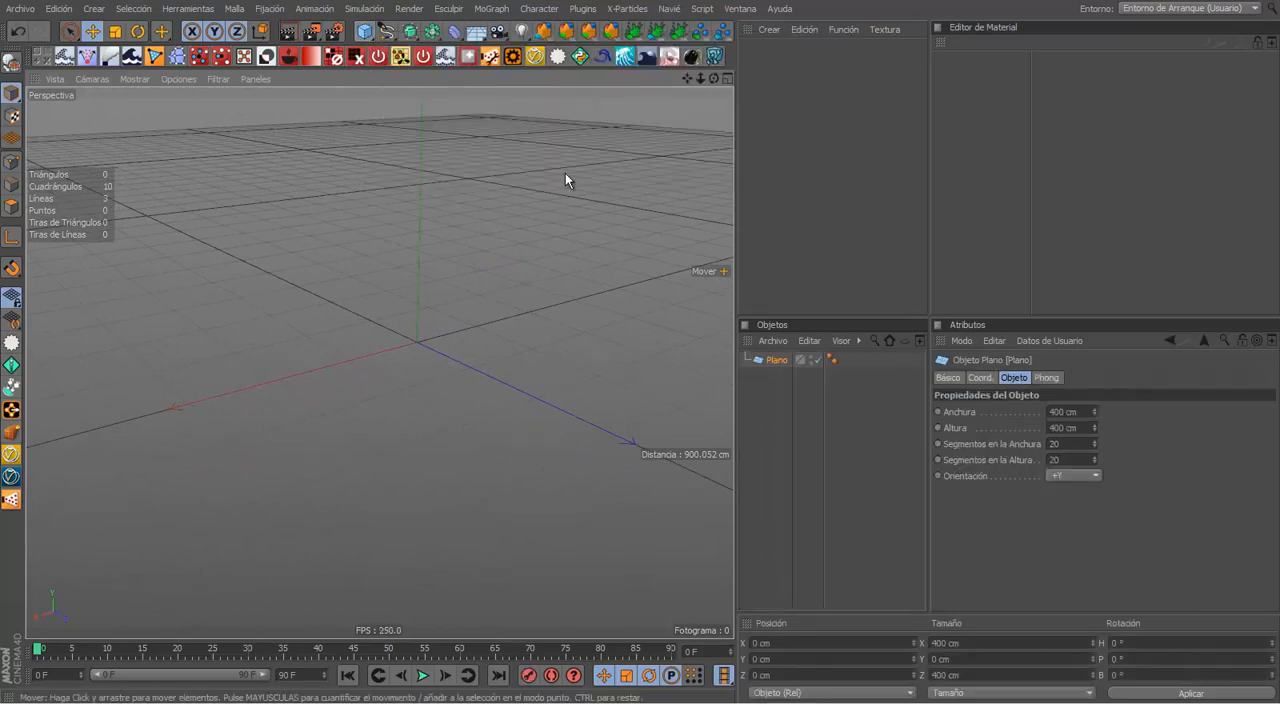
{"action": "mouse_move", "coordinate": [565, 180]}
{"action": "left_mouse_down", "text": "alt"}
{"action": "mouse_move", "coordinate": [451, 197]}
{"action": "mouse_move", "coordinate": [354, 306]}
{"action": "mouse_move", "coordinate": [451, 334]}
{"action": "mouse_move", "coordinate": [501, 210]}
{"action": "left_mouse_up", "text": "alt"}
{"action": "left_click", "coordinate": [536, 229]}
{"action": "middle_click_drag", "start_coordinate": [440, 258], "coordinate": [461, 297], "text": "alt"}
{"action": "scroll", "coordinate": [462, 294], "scroll_direction": "up", "scroll_amount": 3}
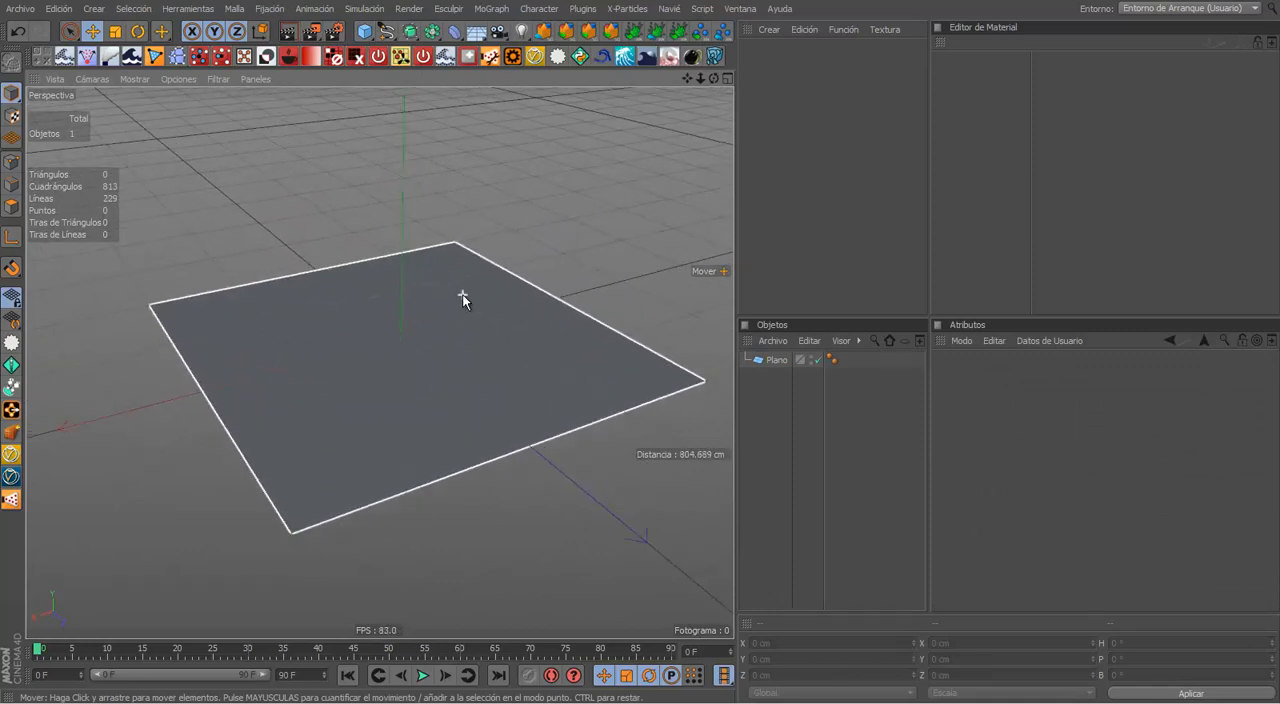
Step: Rename the plane object as Piso
{"action": "left_click_drag", "start_coordinate": [462, 294], "coordinate": [516, 377], "text": "alt"}
{"action": "left_click_drag", "start_coordinate": [596, 360], "coordinate": [578, 326], "text": "alt"}
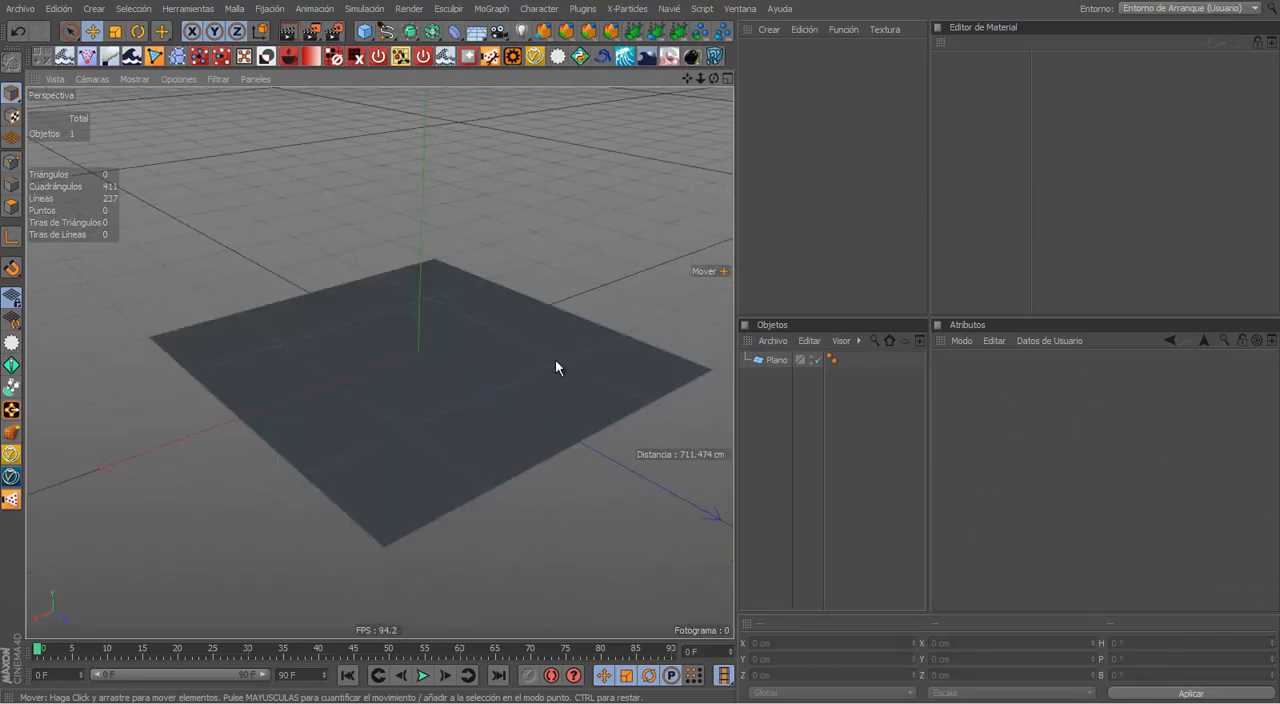
{"action": "left_click_drag", "start_coordinate": [557, 368], "coordinate": [613, 263], "text": "alt"}
{"action": "left_click_drag", "start_coordinate": [589, 347], "coordinate": [450, 330], "text": "alt"}
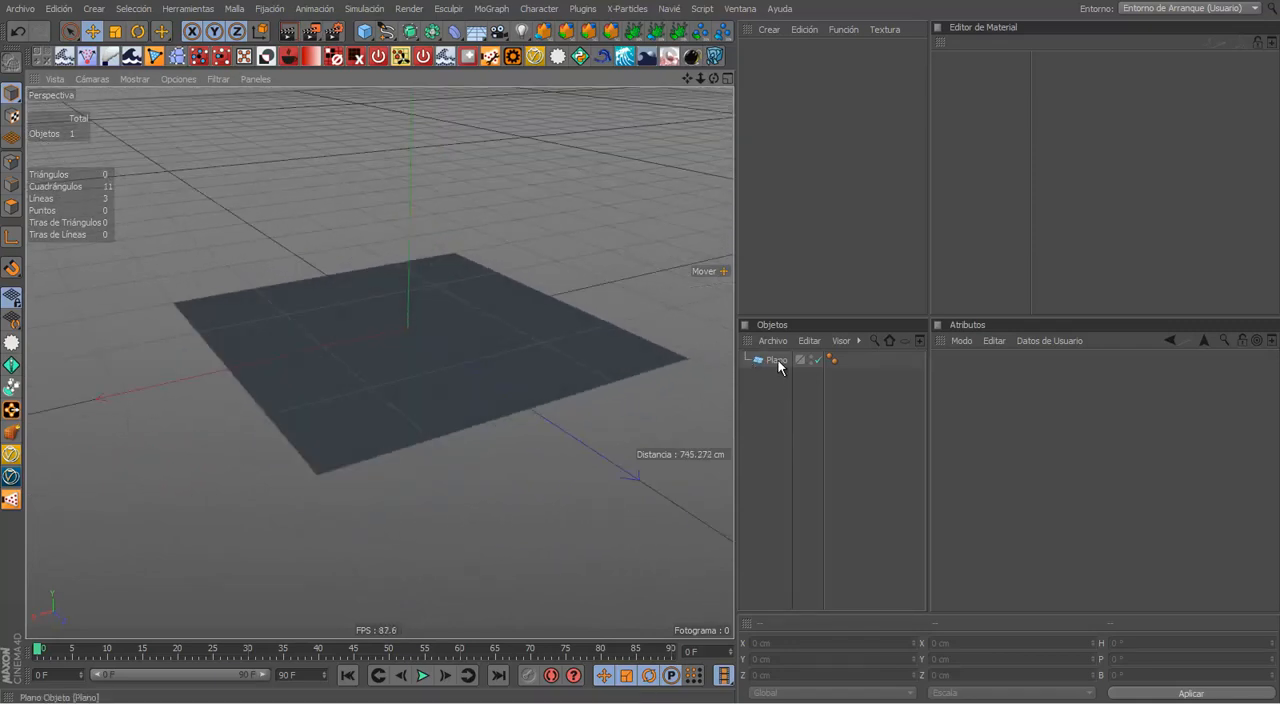
{"action": "double_click", "coordinate": [778, 360]}
{"action": "type", "text": "P"}
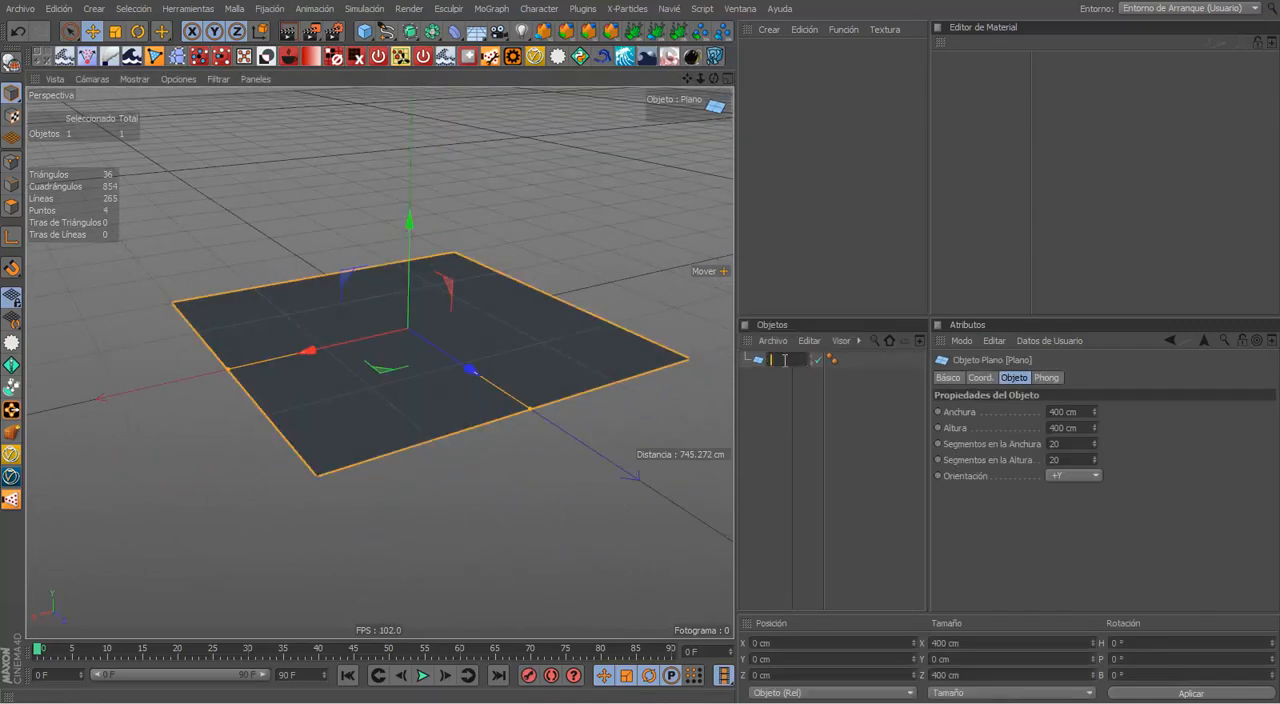
{"action": "type", "text": "Piso"}
{"action": "key", "text": "Return"}
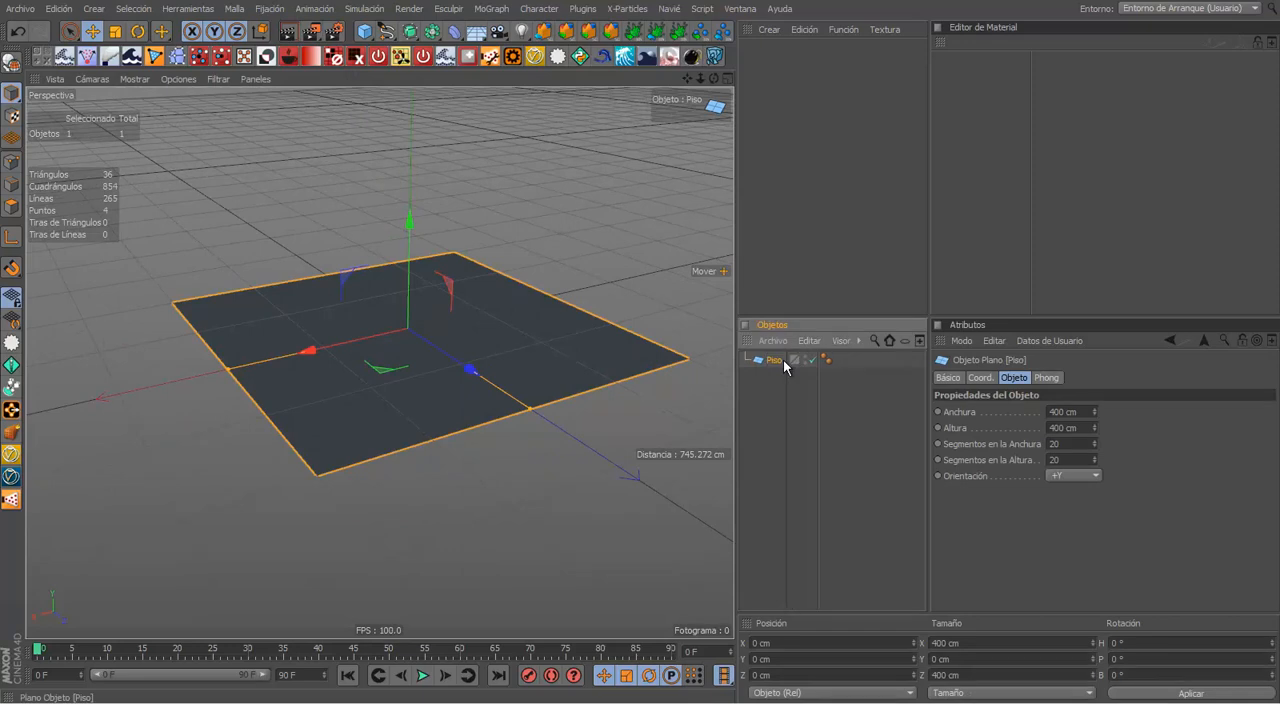
{"action": "left_click_drag", "start_coordinate": [660, 420], "coordinate": [611, 257], "text": "alt"}
{"action": "left_click", "coordinate": [620, 292]}
{"action": "key", "text": "ctrl+Tab"}
{"action": "right_click_drag", "start_coordinate": [889, 240], "coordinate": [869, 266], "text": "alt"}
{"action": "left_click_drag", "start_coordinate": [869, 266], "coordinate": [573, 322], "text": "alt"}
{"action": "left_click_drag", "start_coordinate": [763, 294], "coordinate": [712, 240], "text": "alt"}
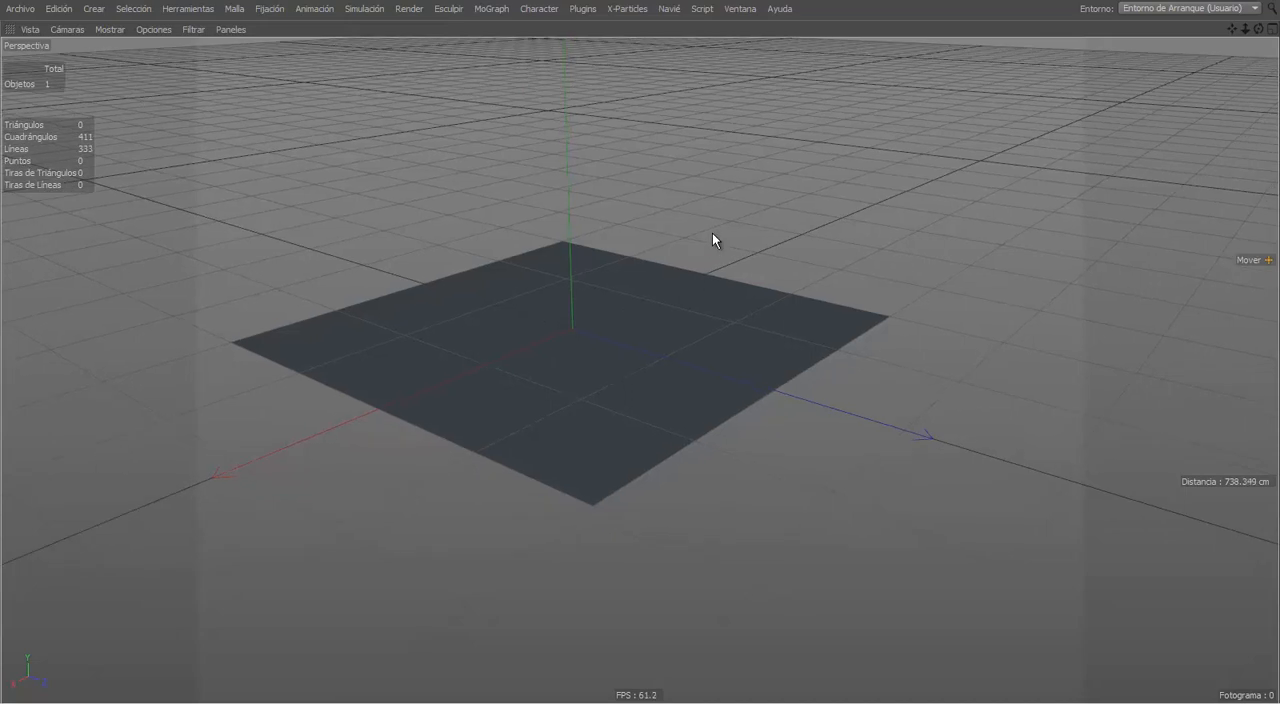
{"action": "key", "text": "ctrl+Tab"}
{"action": "left_click_drag", "start_coordinate": [686, 206], "coordinate": [496, 197], "text": "alt"}
{"action": "left_click", "coordinate": [287, 31]}
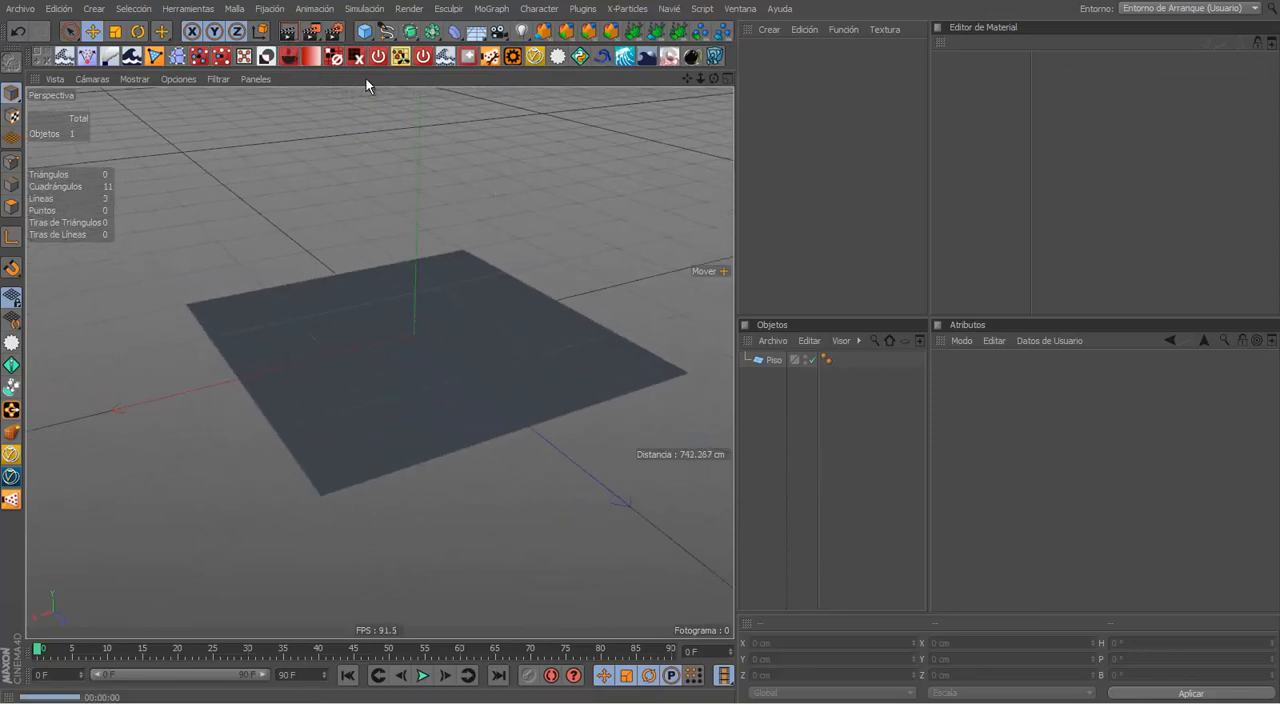
{"action": "key", "text": "ctrl+Tab"}
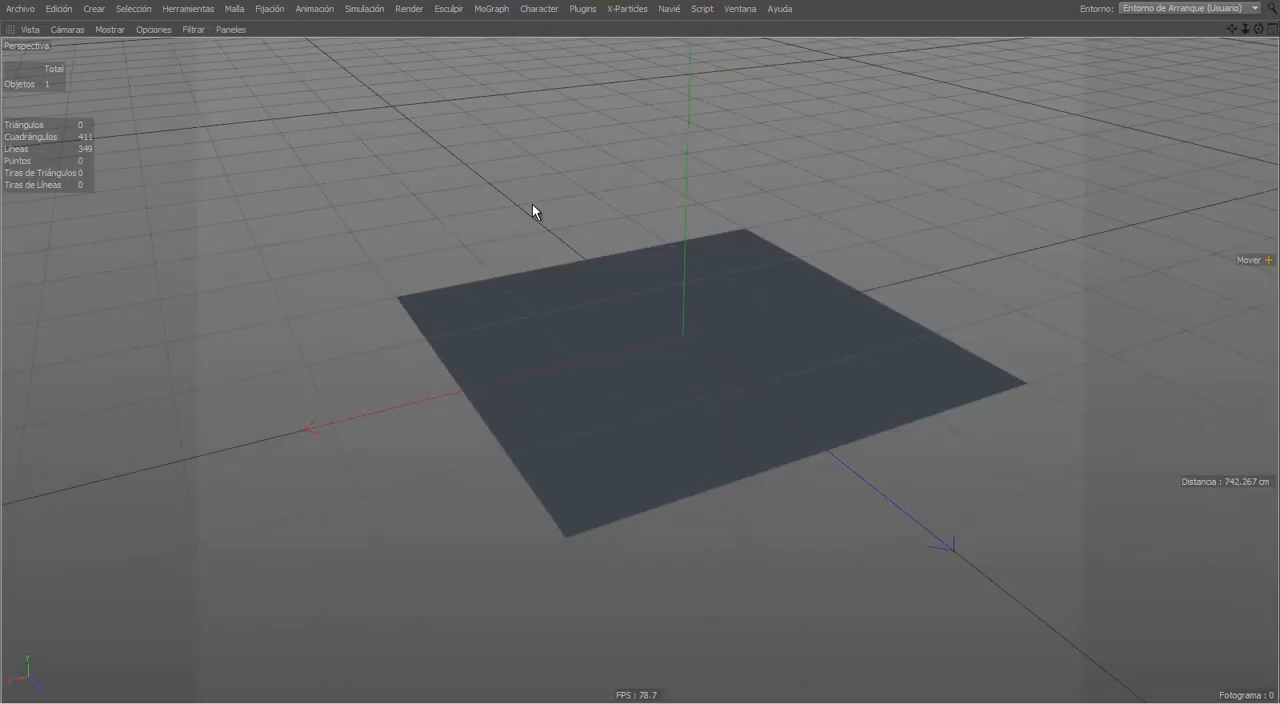
{"action": "left_click", "coordinate": [707, 284]}
{"action": "left_click_drag", "start_coordinate": [707, 278], "coordinate": [676, 300], "text": "alt"}
{"action": "middle_click_drag", "start_coordinate": [676, 300], "coordinate": [602, 309], "text": "alt"}
{"action": "left_click", "coordinate": [792, 266]}
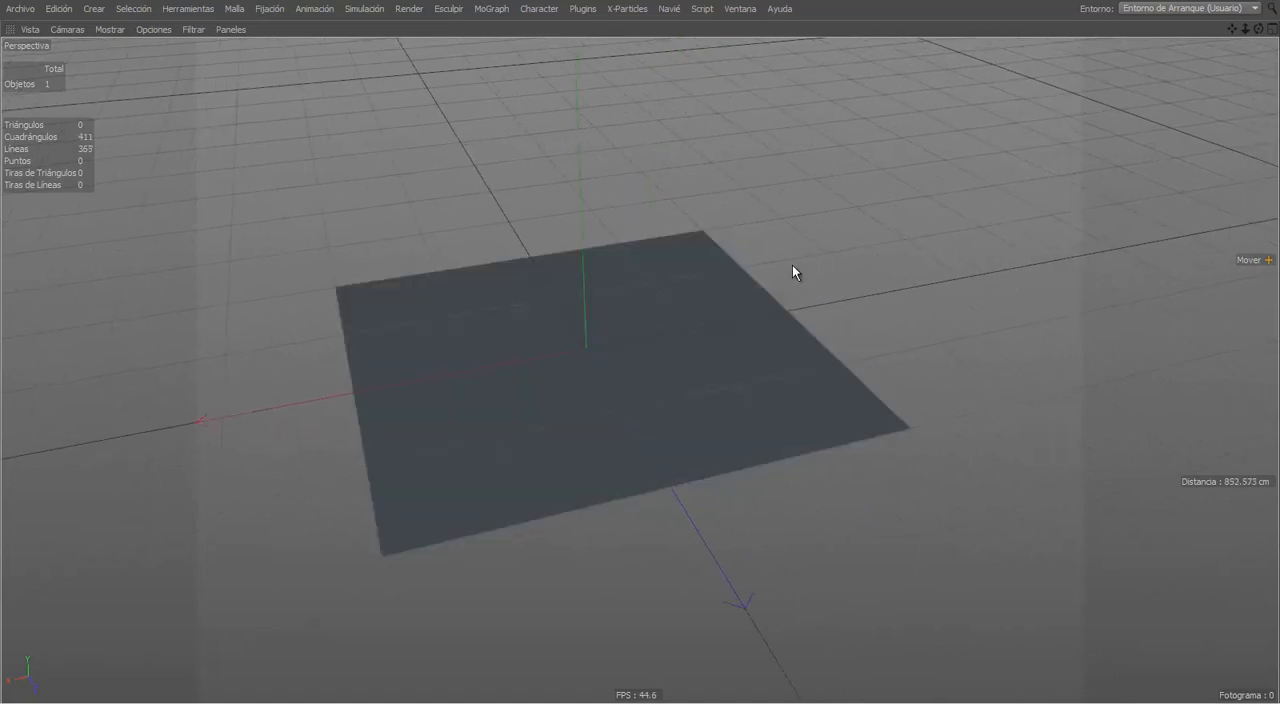
{"action": "key", "text": "ctrl+Tab"}
{"action": "left_click_drag", "start_coordinate": [563, 298], "coordinate": [428, 288], "text": "alt"}
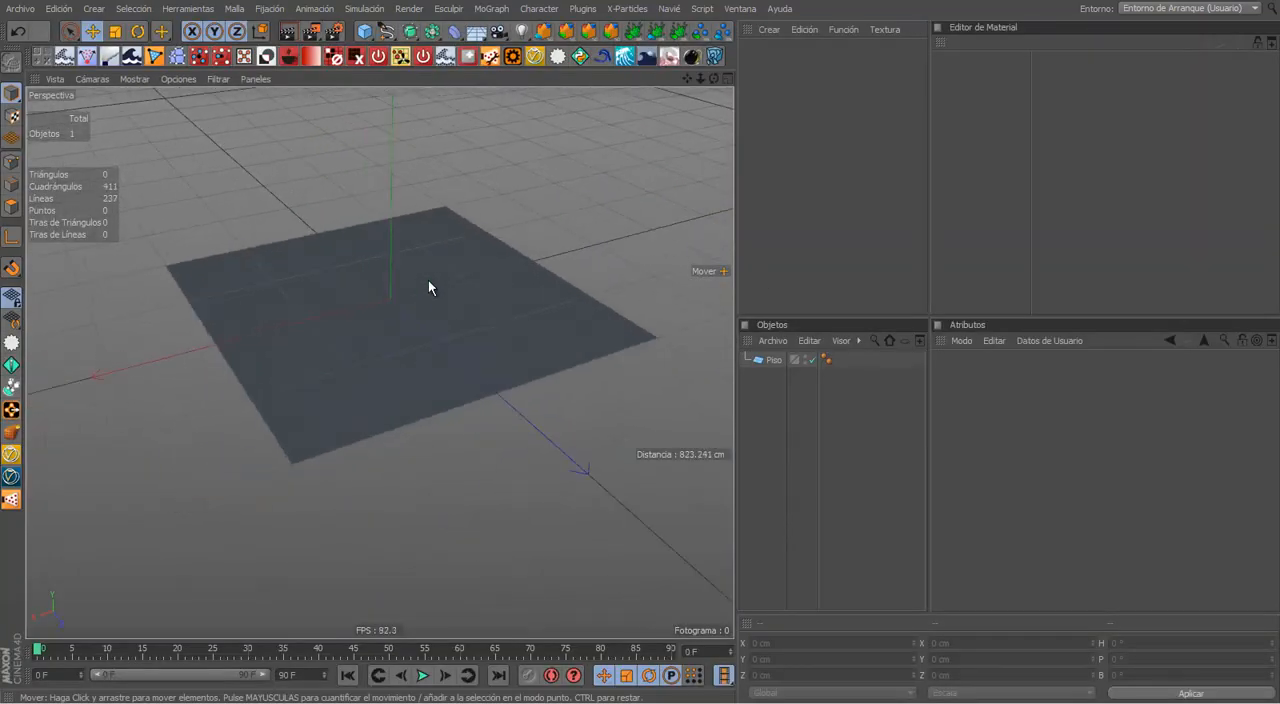
{"action": "middle_click_drag", "start_coordinate": [452, 328], "coordinate": [530, 386], "text": "alt"}
{"action": "middle_click_drag", "start_coordinate": [641, 348], "coordinate": [635, 368], "text": "alt"}
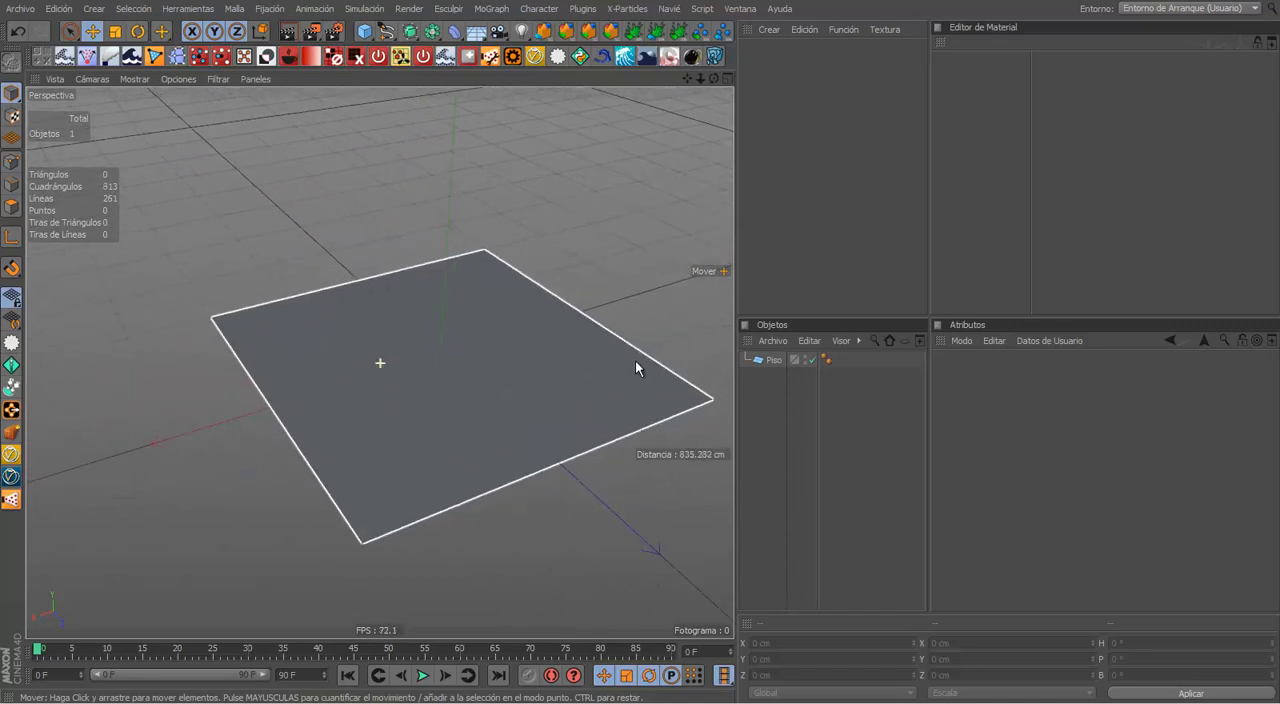
Step: Add a sphere primitive and raise it along Y to about 120 cm
{"action": "left_click", "coordinate": [365, 31]}
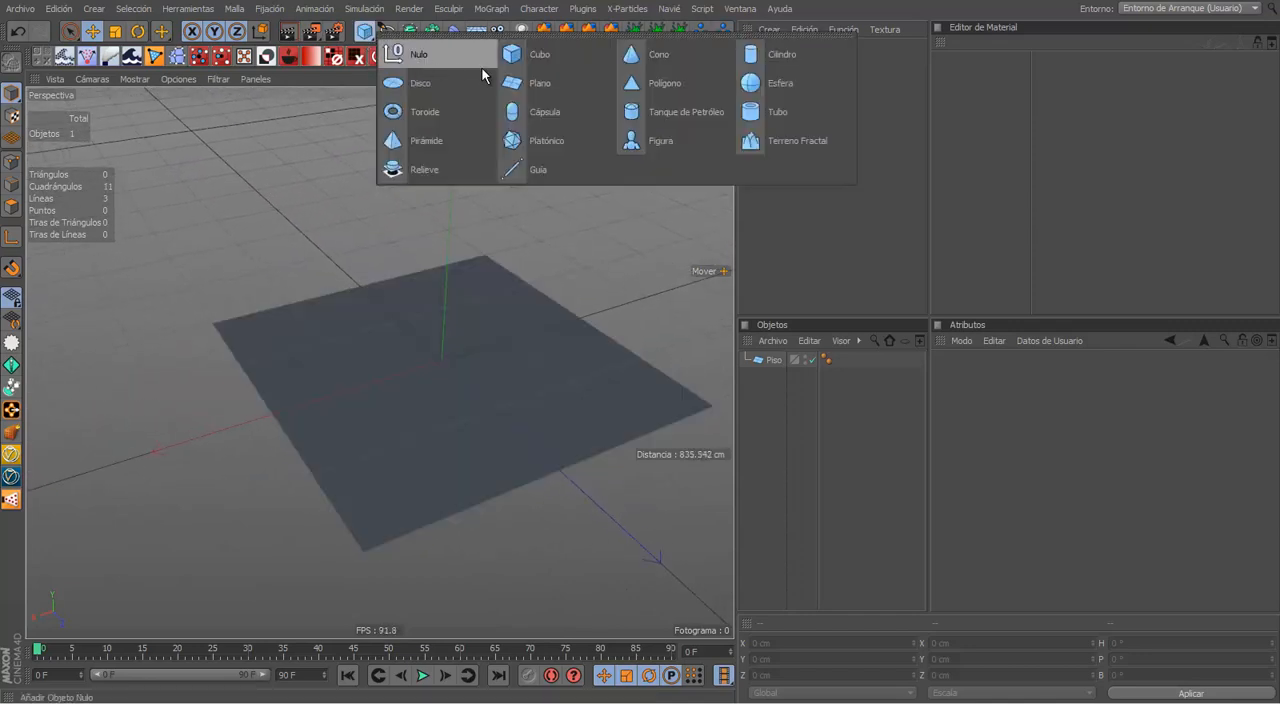
{"action": "left_click", "coordinate": [757, 82]}
{"action": "left_click_drag", "start_coordinate": [436, 300], "coordinate": [436, 224]}
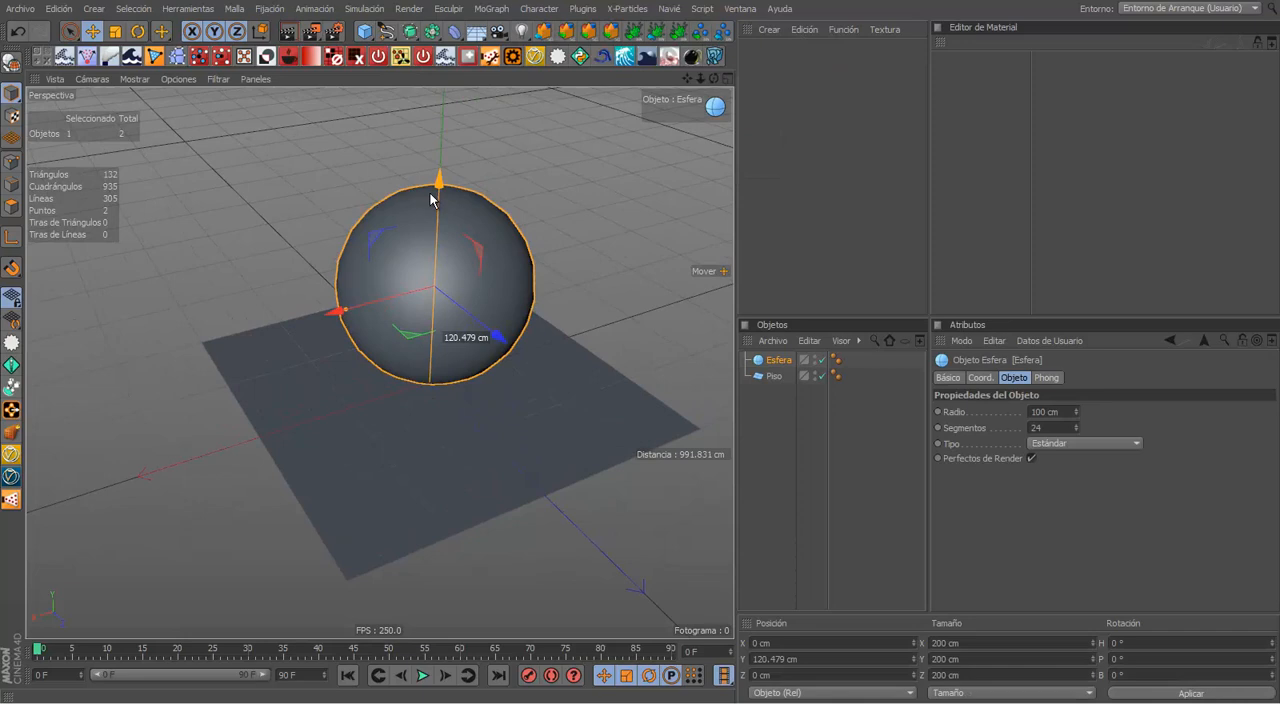
Step: Scale the Piso plane up uniformly to about 808 cm per side
{"action": "left_click", "coordinate": [517, 430]}
{"action": "key", "text": "t"}
{"action": "left_click_drag", "start_coordinate": [506, 431], "coordinate": [580, 420]}
{"action": "left_click_drag", "start_coordinate": [463, 346], "coordinate": [575, 366]}
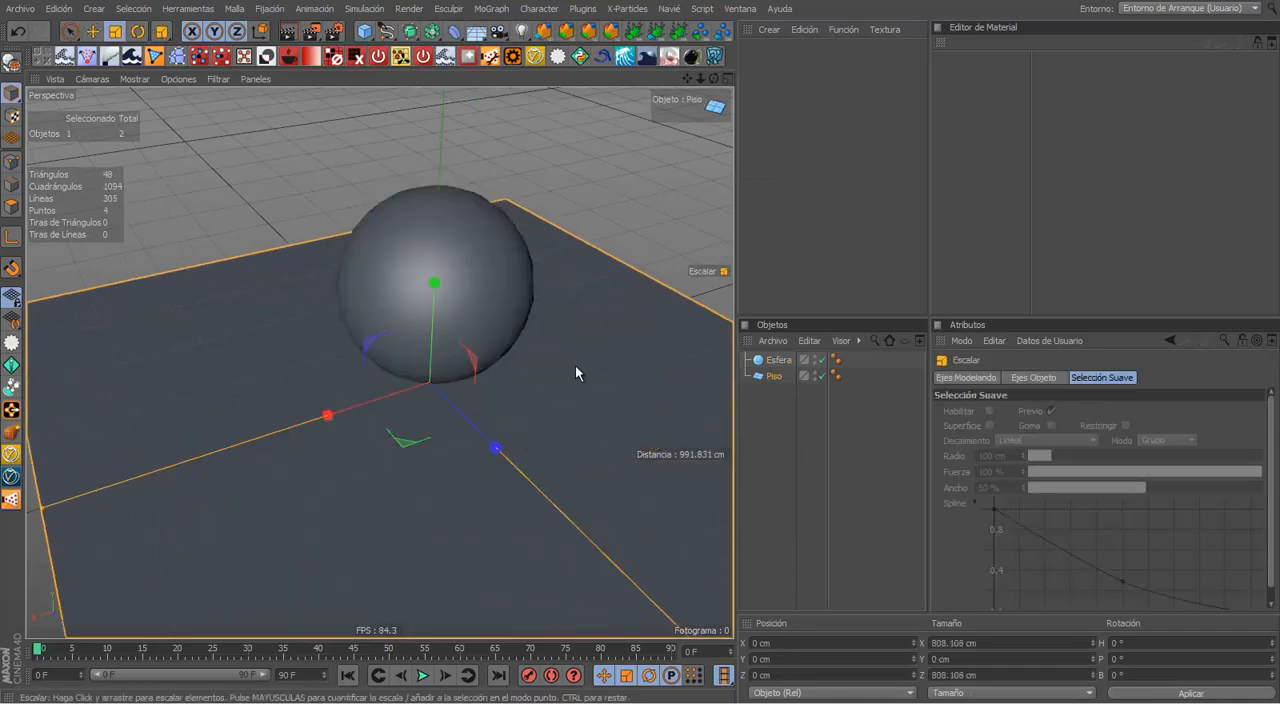
Step: Raise the sphere above the floor to a Y position of about 225 cm
{"action": "key", "text": "e"}
{"action": "left_click", "coordinate": [461, 279]}
{"action": "left_click_drag", "start_coordinate": [440, 238], "coordinate": [446, 138]}
{"action": "middle_click_drag", "start_coordinate": [455, 215], "coordinate": [450, 322], "text": "alt"}
{"action": "scroll", "coordinate": [450, 328], "scroll_direction": "down", "scroll_amount": 2}
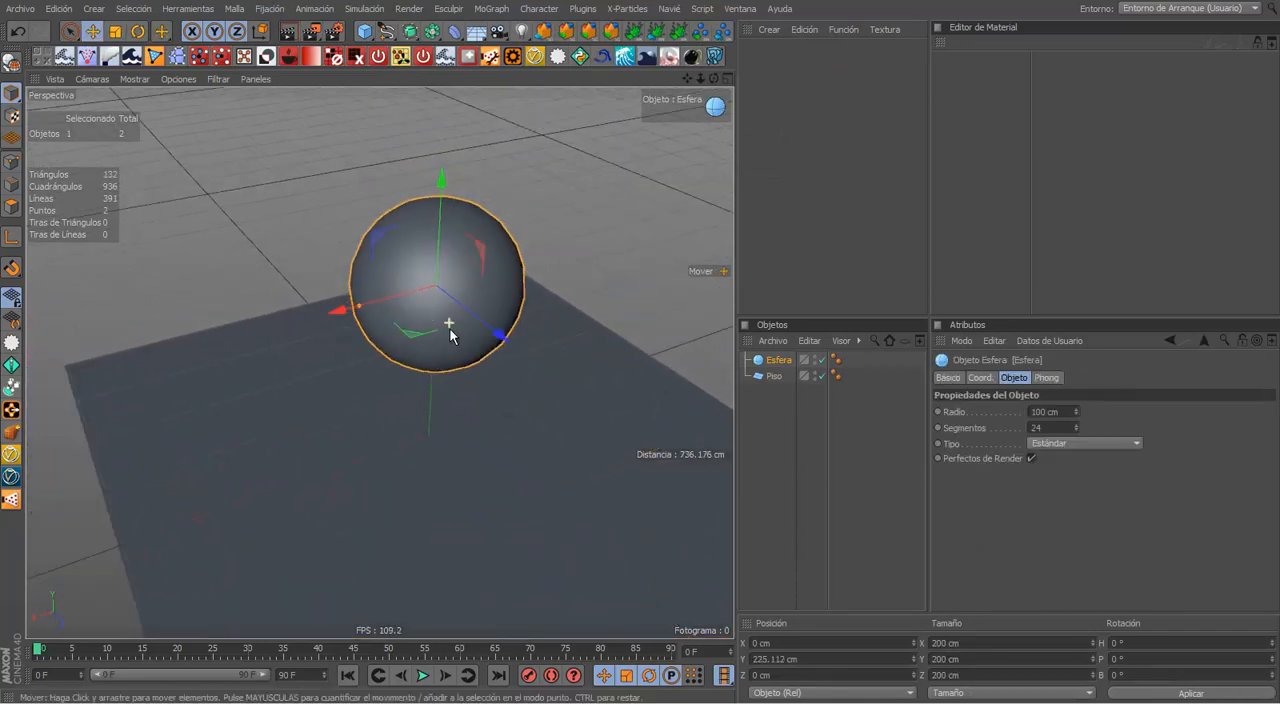
Step: Scale the sphere down uniformly to a diameter of about 88 cm
{"action": "left_click_drag", "start_coordinate": [462, 345], "coordinate": [463, 318], "text": "alt"}
{"action": "key", "text": "t"}
{"action": "left_click_drag", "start_coordinate": [473, 274], "coordinate": [232, 461]}
{"action": "key", "text": "e"}
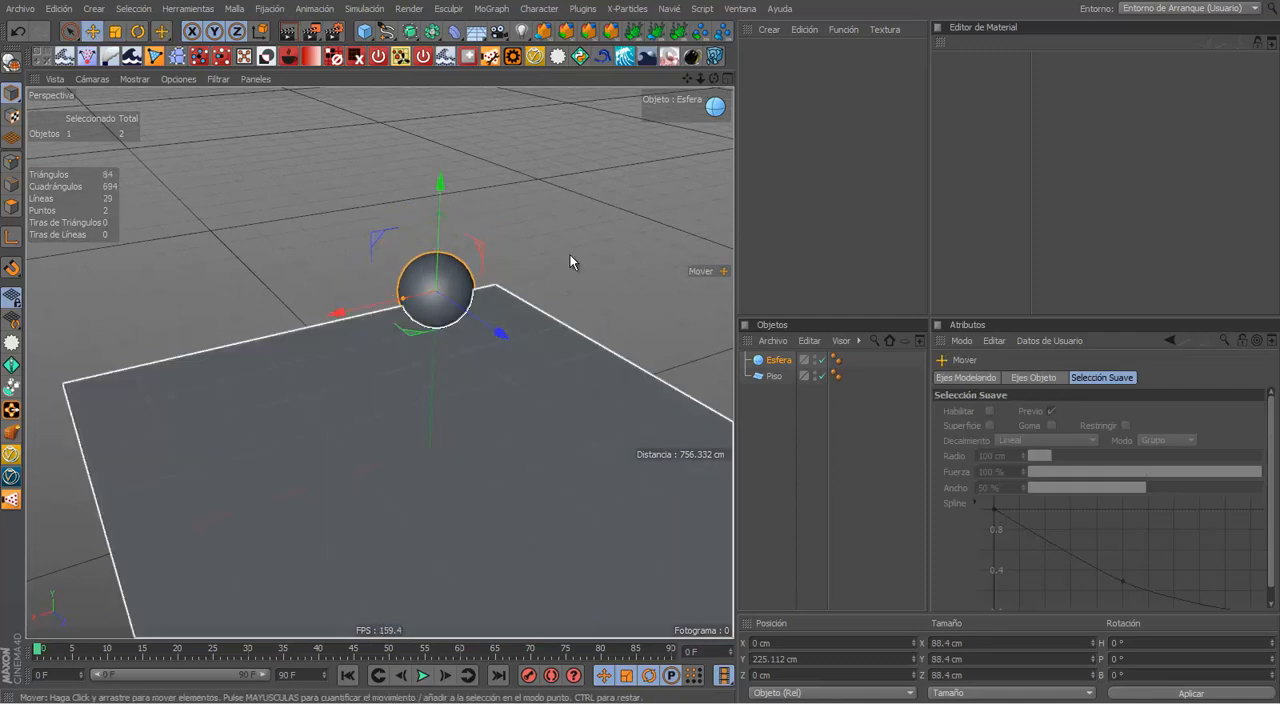
Step: Rename the sphere object as Pelota
{"action": "left_click", "coordinate": [570, 262]}
{"action": "left_click_drag", "start_coordinate": [480, 403], "coordinate": [411, 296], "text": "alt"}
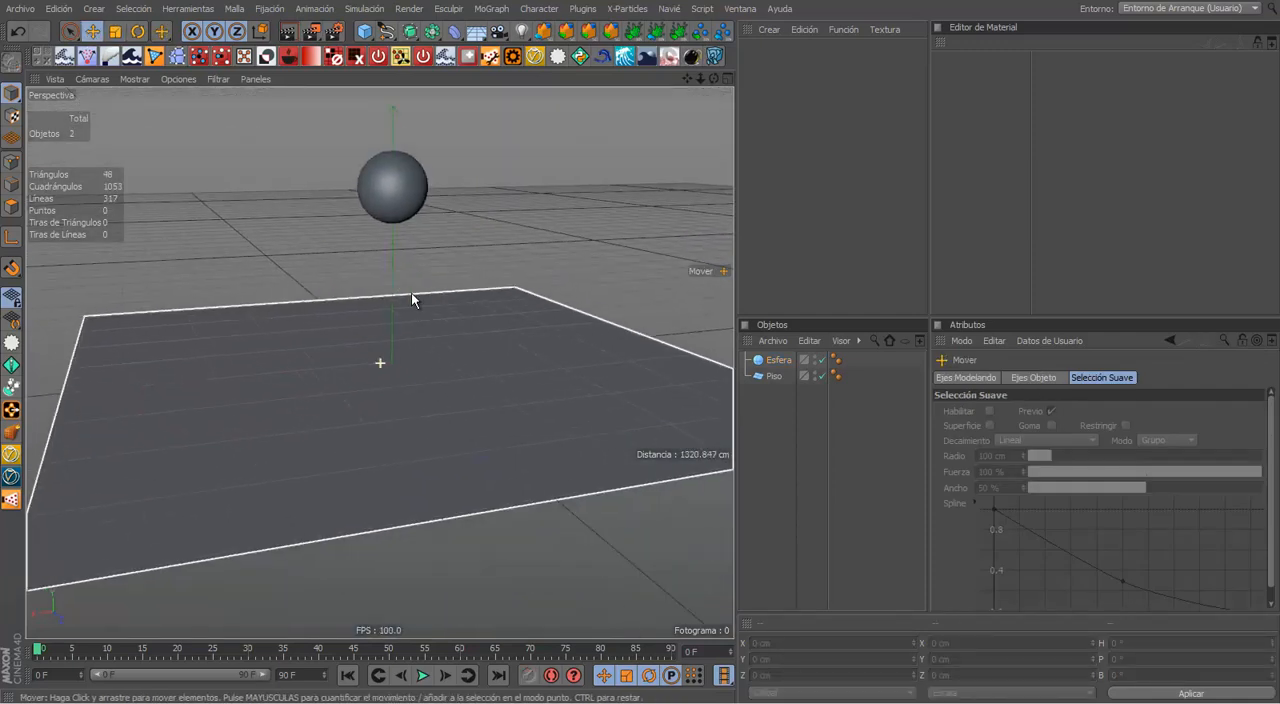
{"action": "left_click", "coordinate": [778, 359]}
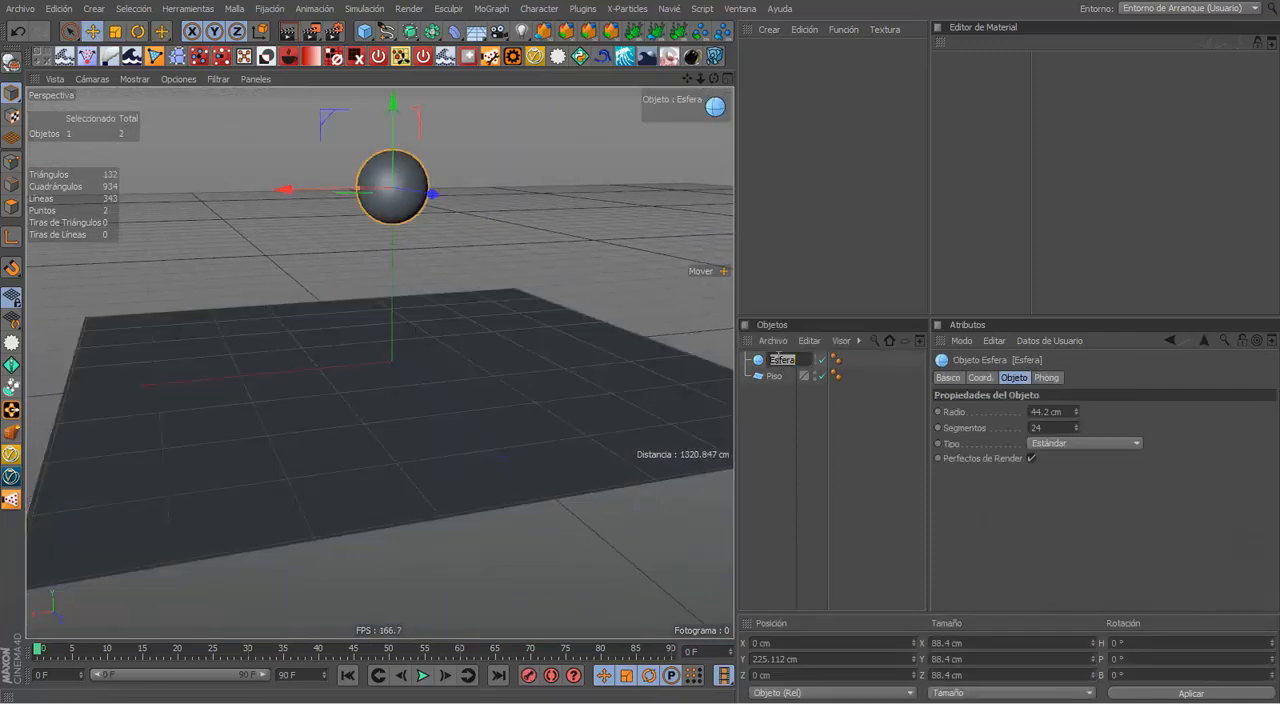
{"action": "type", "text": "Pelota"}
{"action": "key", "text": "Return"}
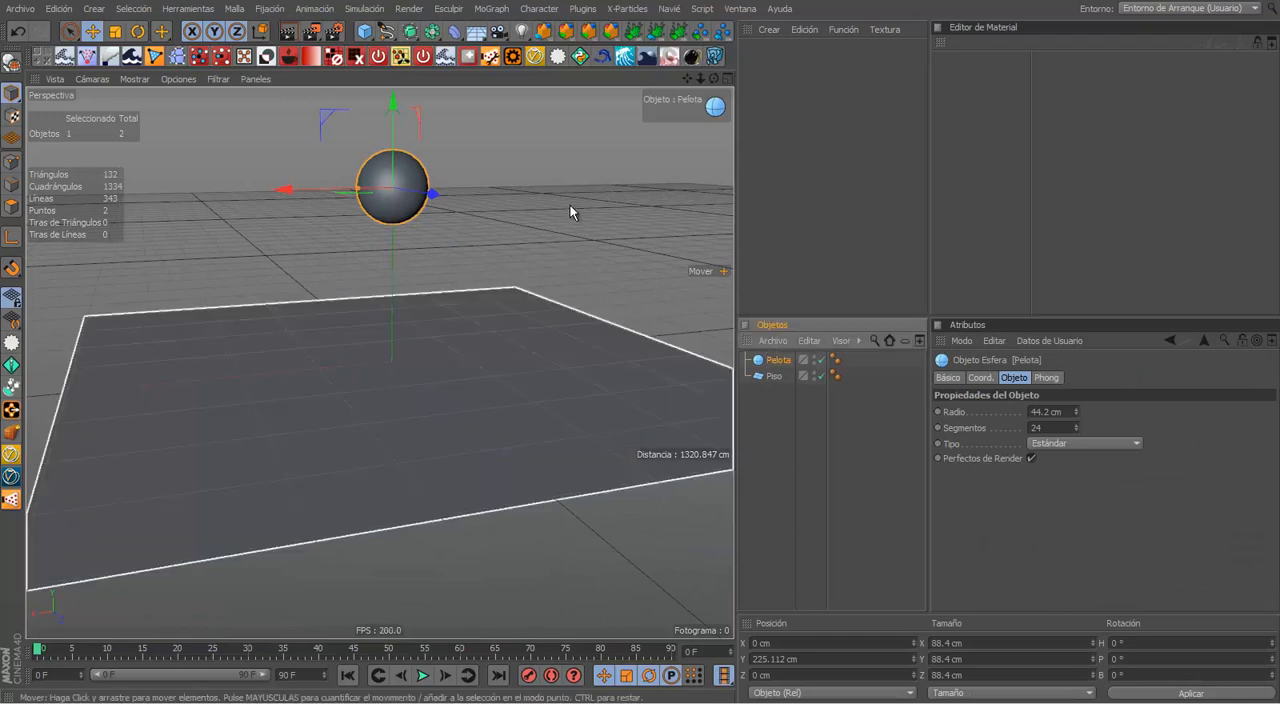
{"action": "left_click", "coordinate": [572, 206]}
{"action": "middle_click", "coordinate": [591, 244]}
{"action": "left_click_drag", "start_coordinate": [525, 296], "coordinate": [915, 227], "text": "alt"}
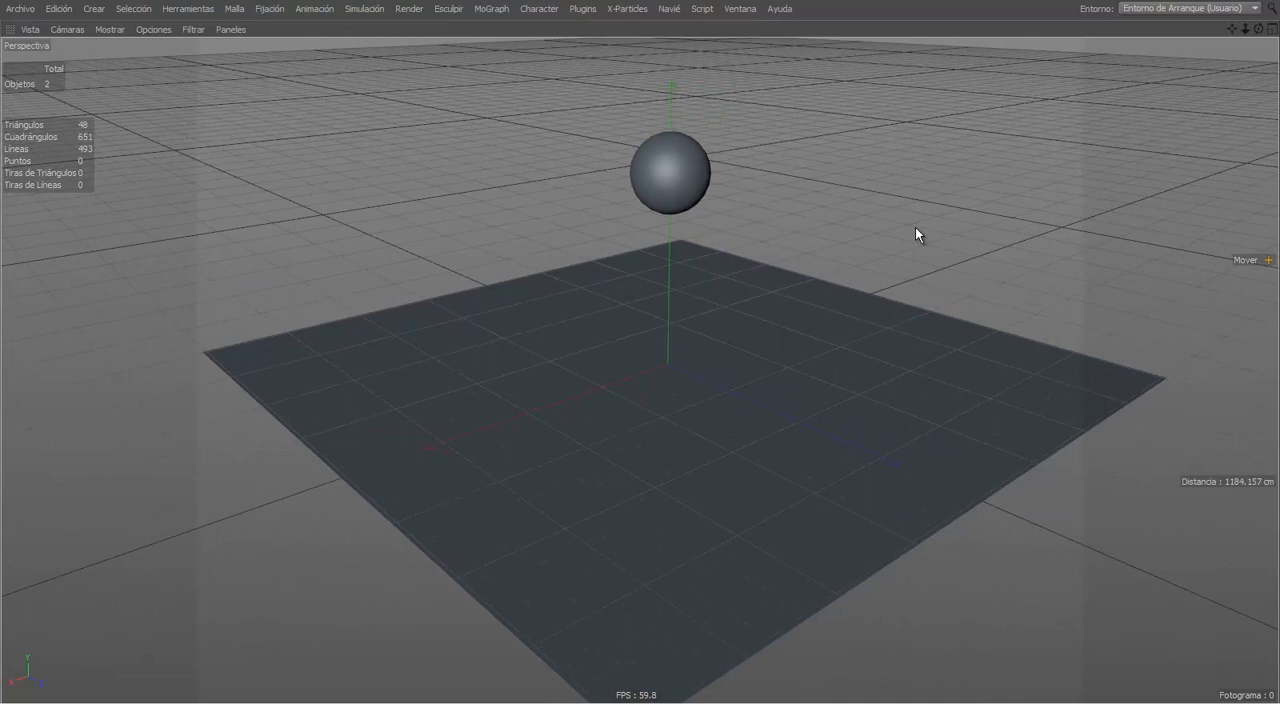
{"action": "middle_click", "coordinate": [915, 227]}
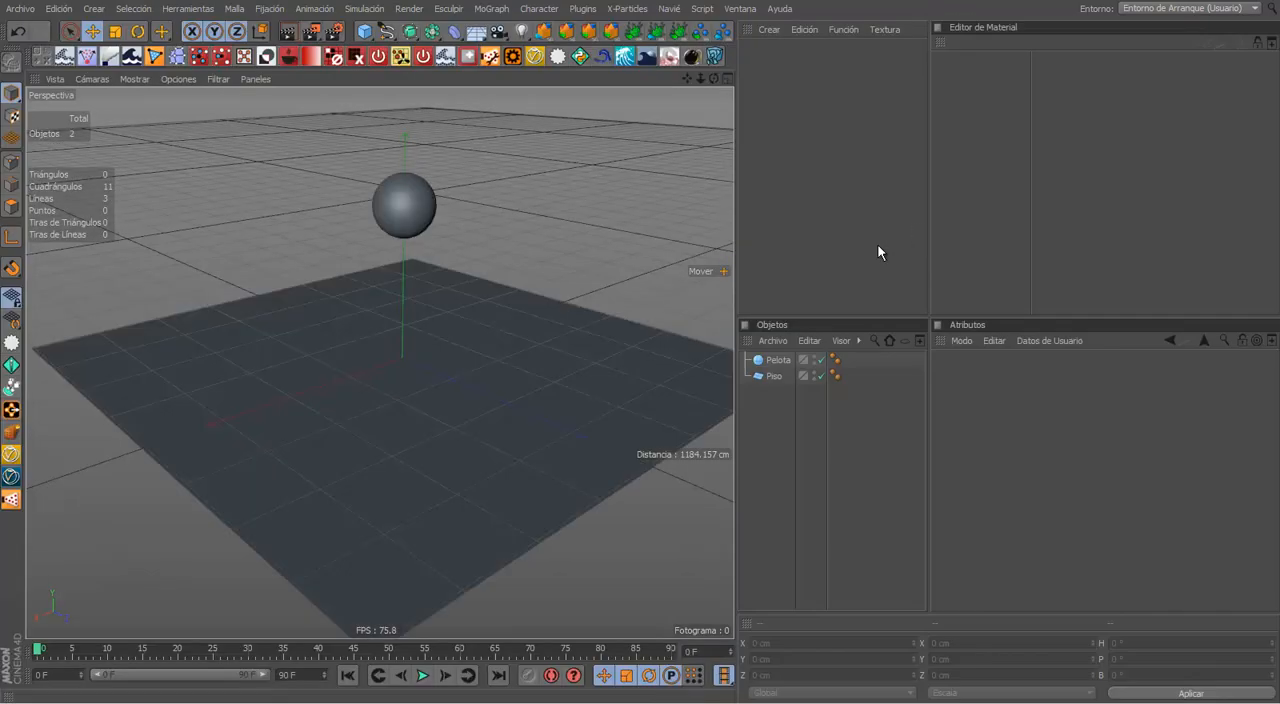
{"action": "left_click_drag", "start_coordinate": [781, 384], "coordinate": [730, 289]}
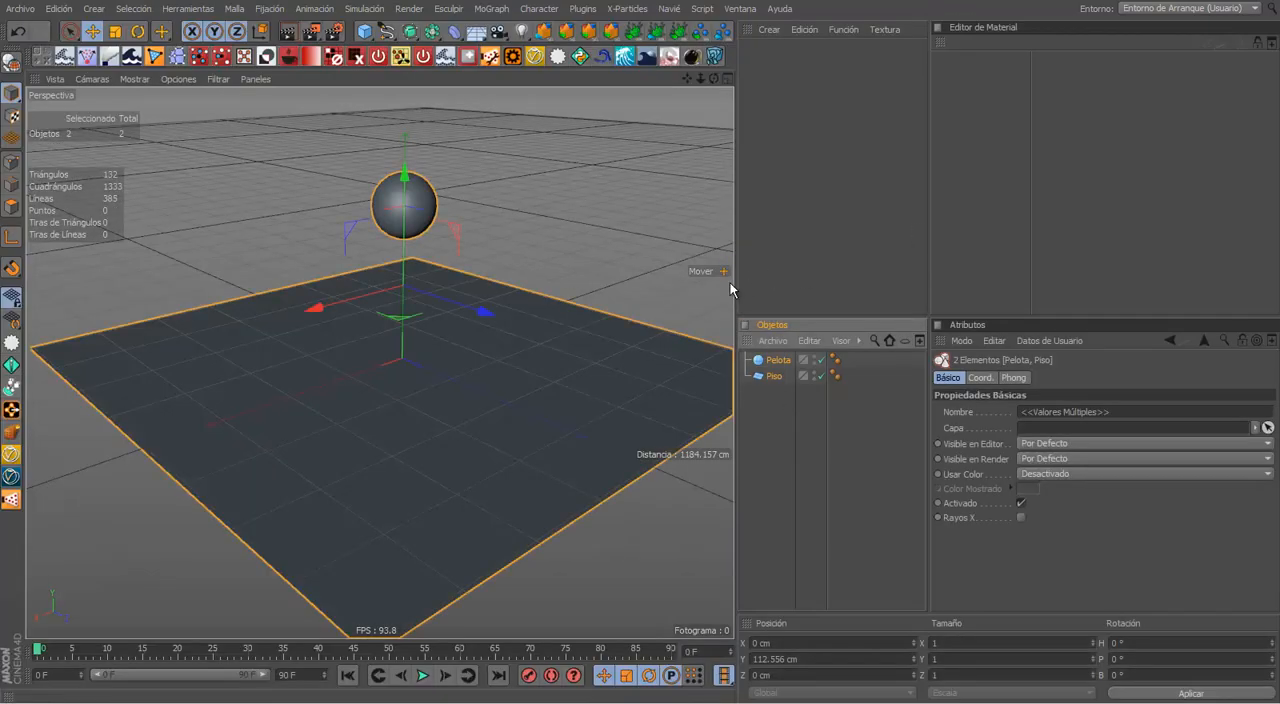
{"action": "left_click", "coordinate": [648, 269]}
{"action": "left_click_drag", "start_coordinate": [648, 269], "coordinate": [544, 311], "text": "alt"}
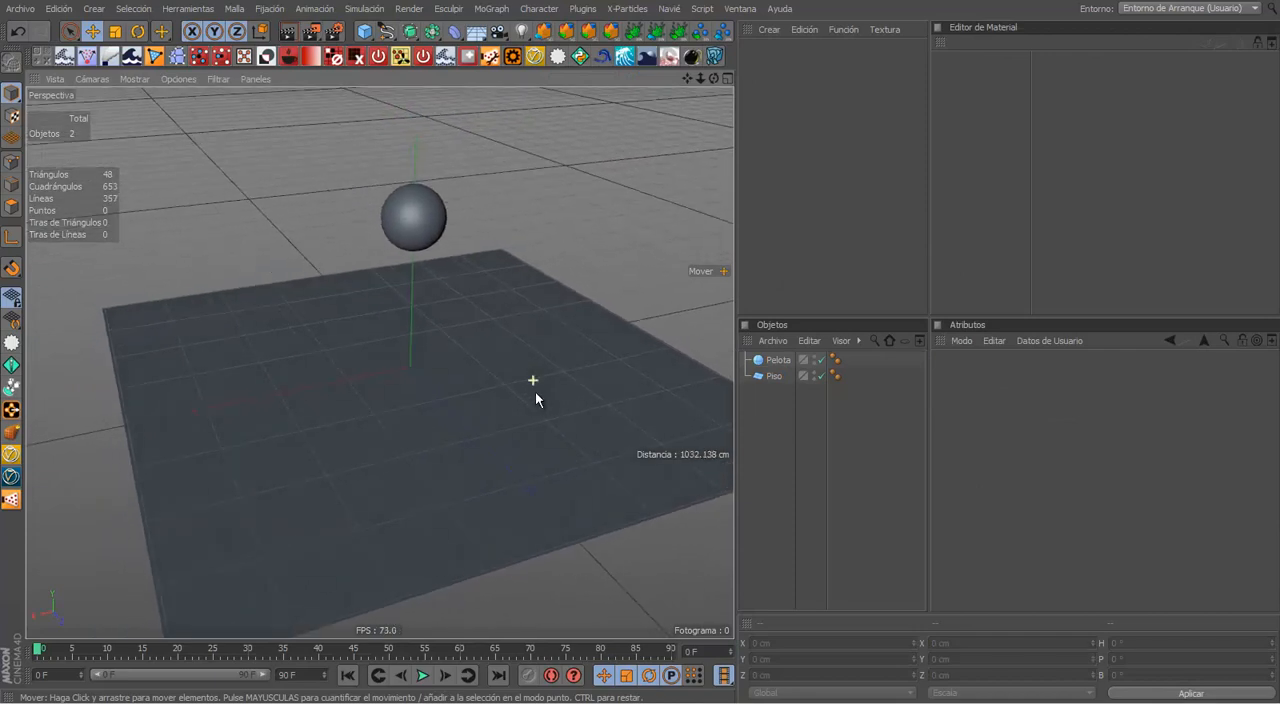
{"action": "left_click", "coordinate": [534, 391]}
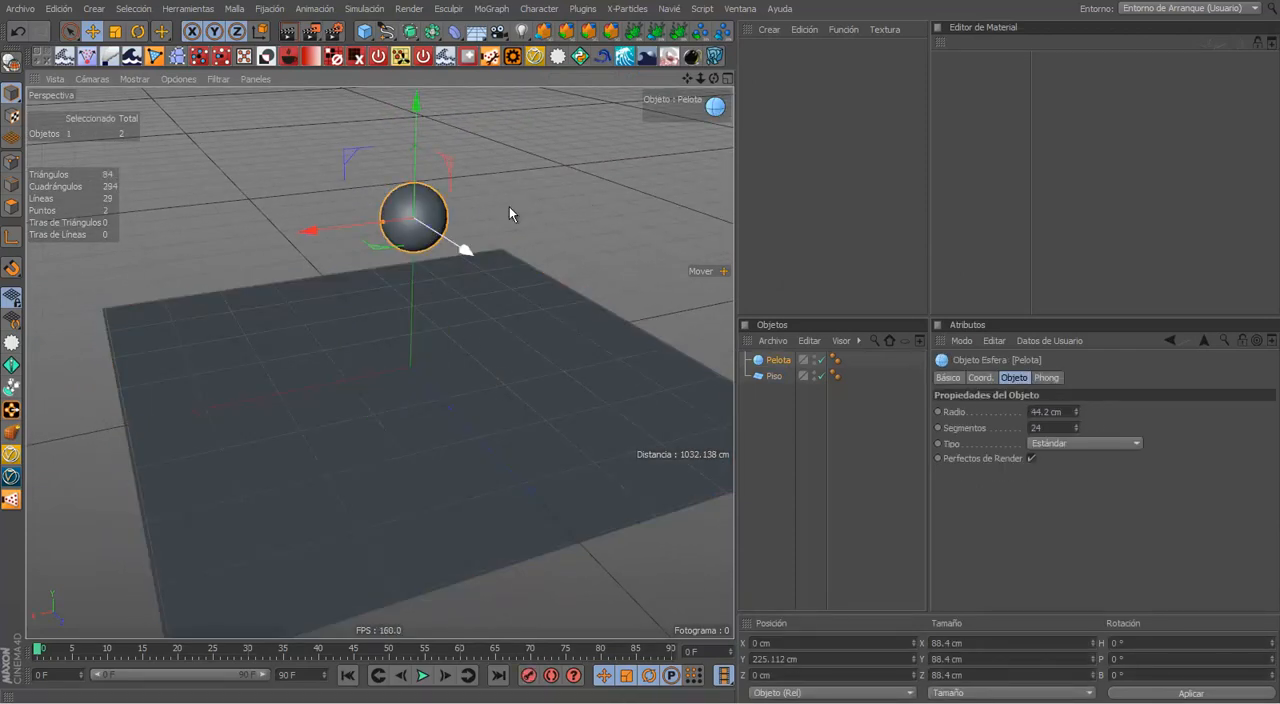
{"action": "left_click", "coordinate": [510, 207]}
Step: Play the timeline twice to check whether the ball moves, and return to frame 0
{"action": "left_click", "coordinate": [427, 674]}
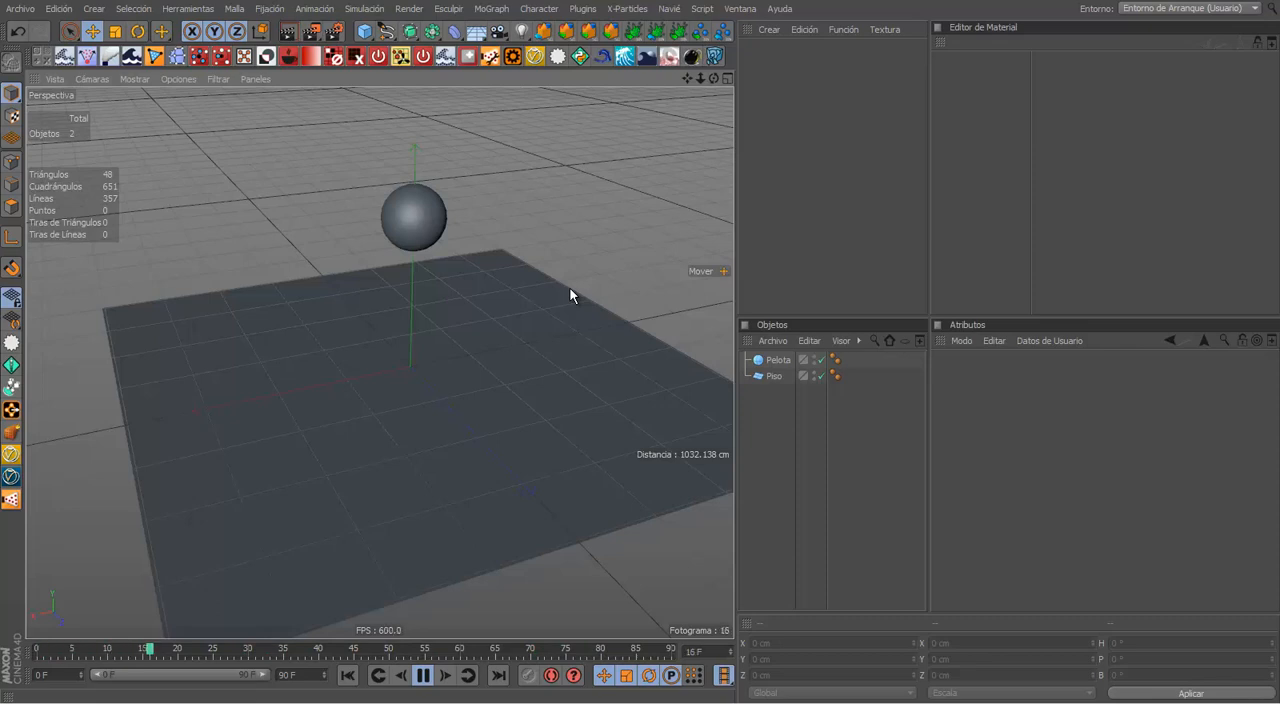
{"action": "left_click", "coordinate": [423, 676]}
{"action": "left_click", "coordinate": [465, 455]}
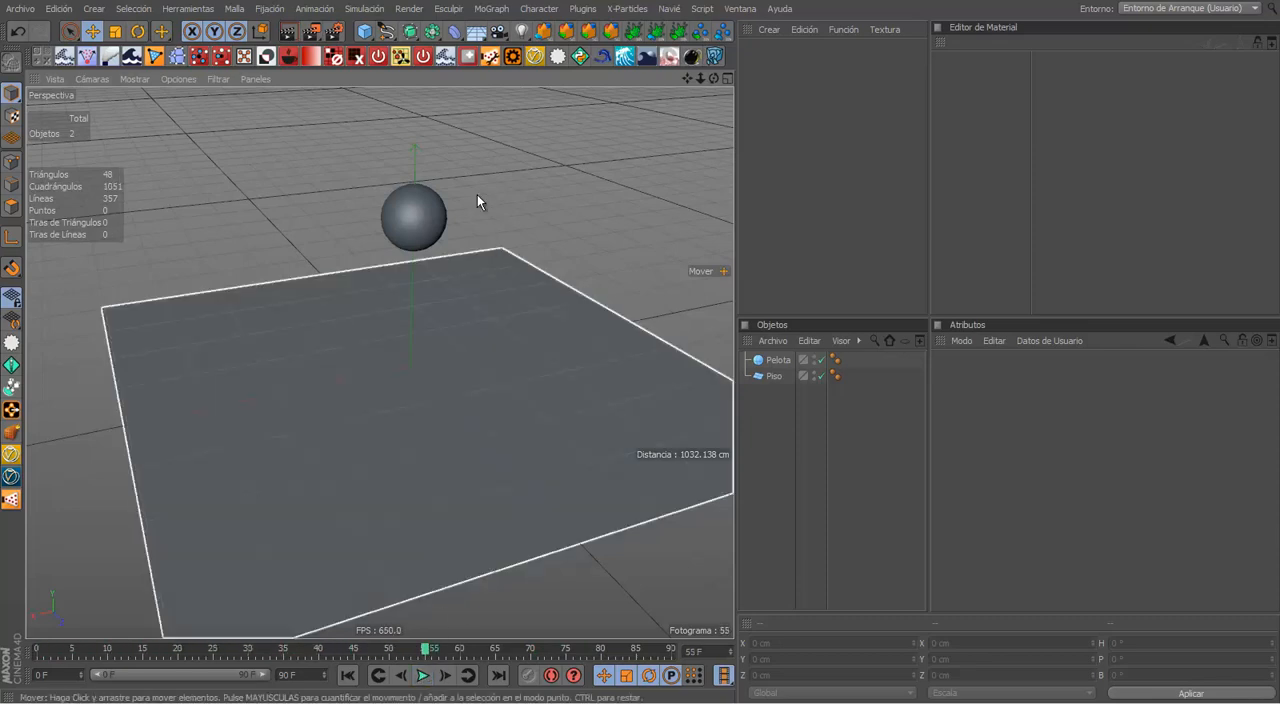
{"action": "left_click_drag", "start_coordinate": [500, 194], "coordinate": [514, 187], "text": "alt"}
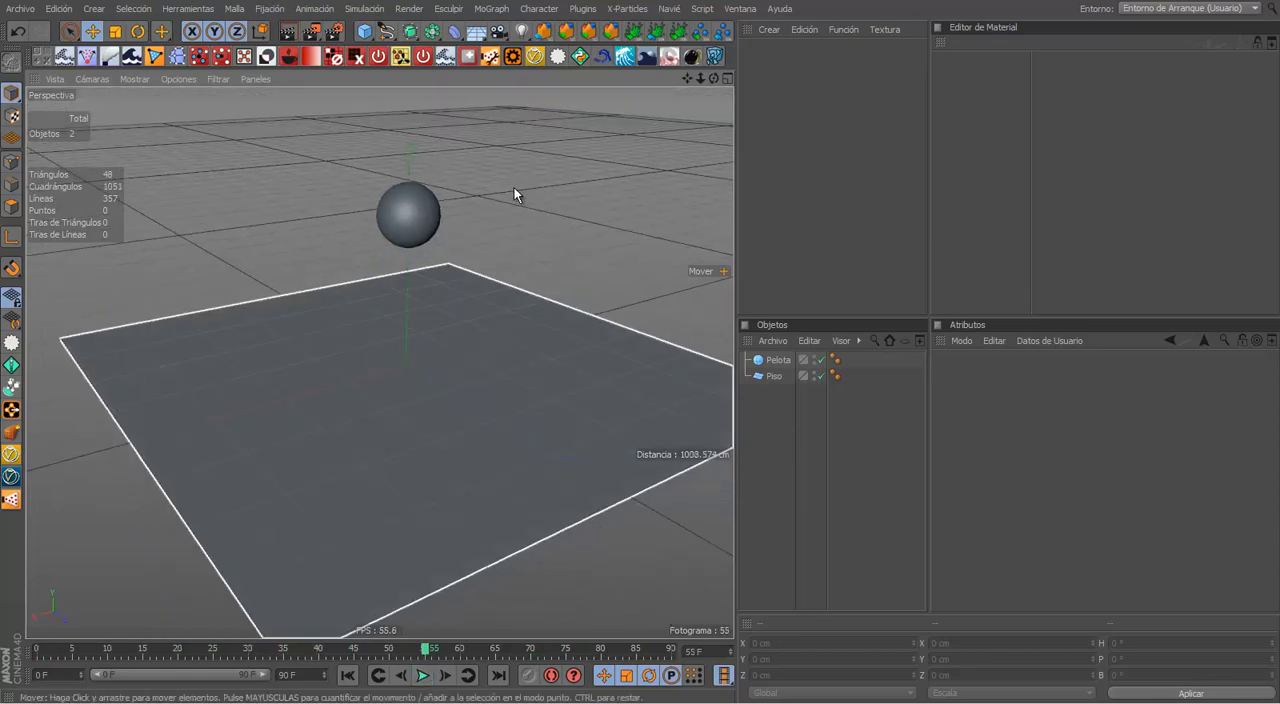
{"action": "left_click", "coordinate": [401, 186]}
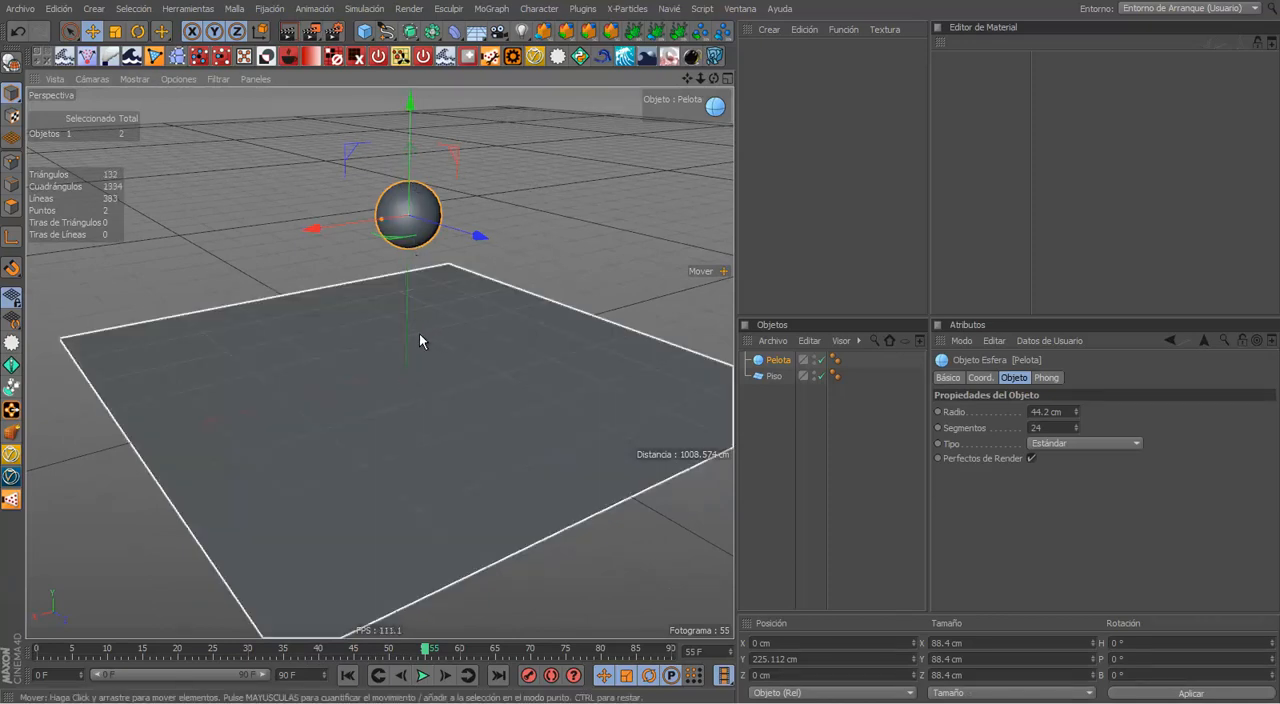
{"action": "left_click", "coordinate": [347, 675]}
{"action": "left_click", "coordinate": [422, 675]}
{"action": "left_click", "coordinate": [602, 228]}
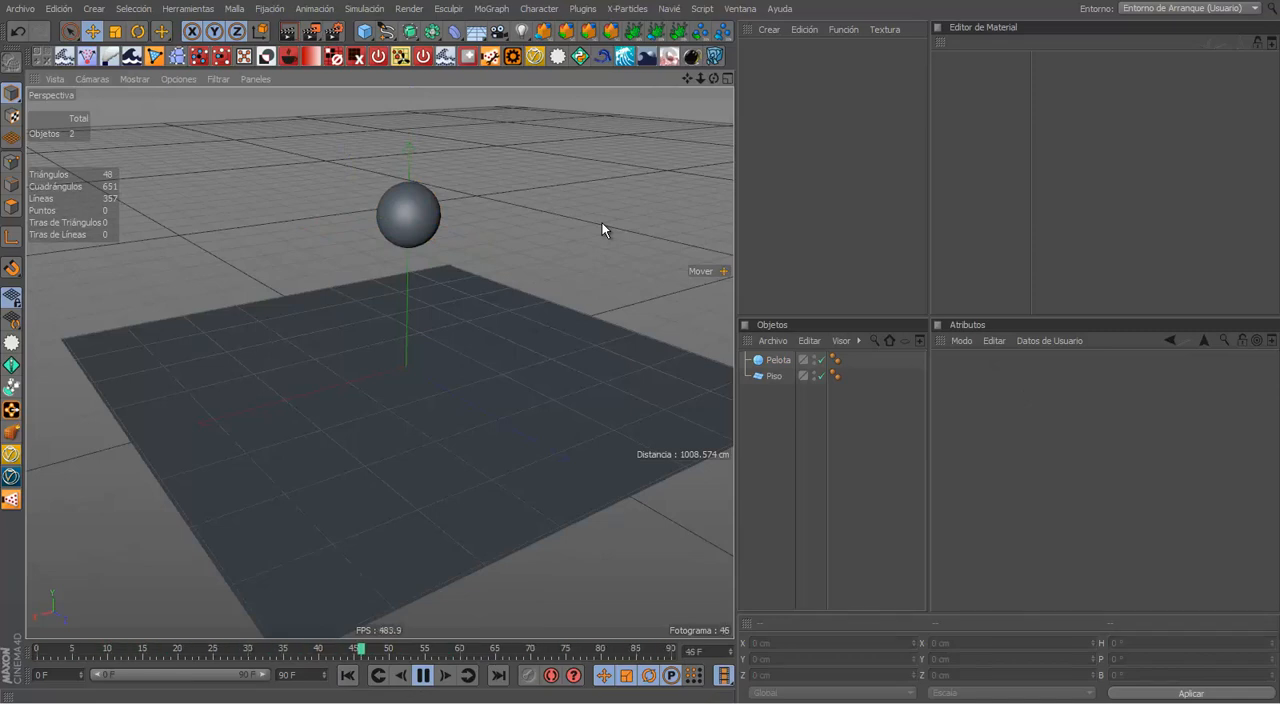
{"action": "left_click", "coordinate": [422, 676]}
{"action": "left_click", "coordinate": [347, 675]}
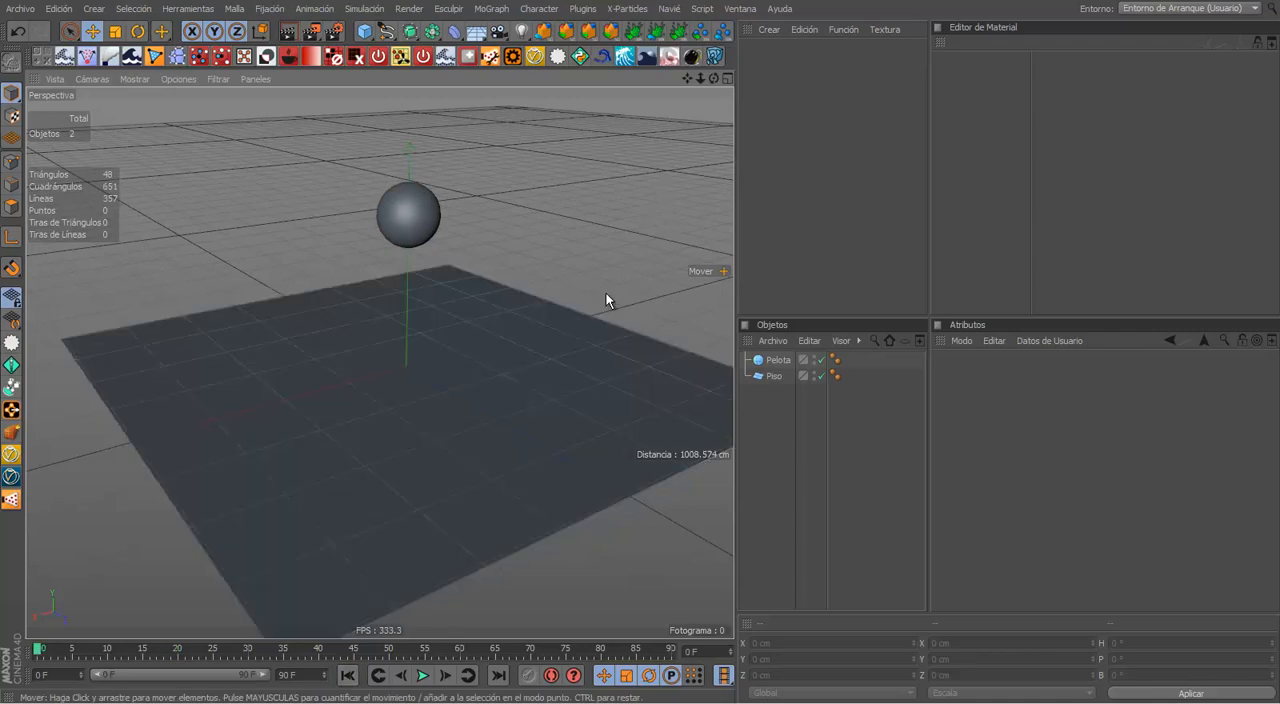
Step: Record a keyframe for the Pelota sphere at frame 0
{"action": "left_click", "coordinate": [778, 361]}
{"action": "mouse_move", "coordinate": [408, 347]}
{"action": "middle_mouse_down", "text": "alt"}
{"action": "mouse_move", "coordinate": [418, 361]}
{"action": "mouse_move", "coordinate": [404, 346]}
{"action": "middle_mouse_up", "text": "alt"}
{"action": "left_click_drag", "start_coordinate": [420, 309], "coordinate": [490, 318], "text": "alt"}
{"action": "middle_click_drag", "start_coordinate": [490, 318], "coordinate": [461, 295], "text": "alt"}
{"action": "left_click", "coordinate": [613, 181]}
{"action": "left_click", "coordinate": [775, 361]}
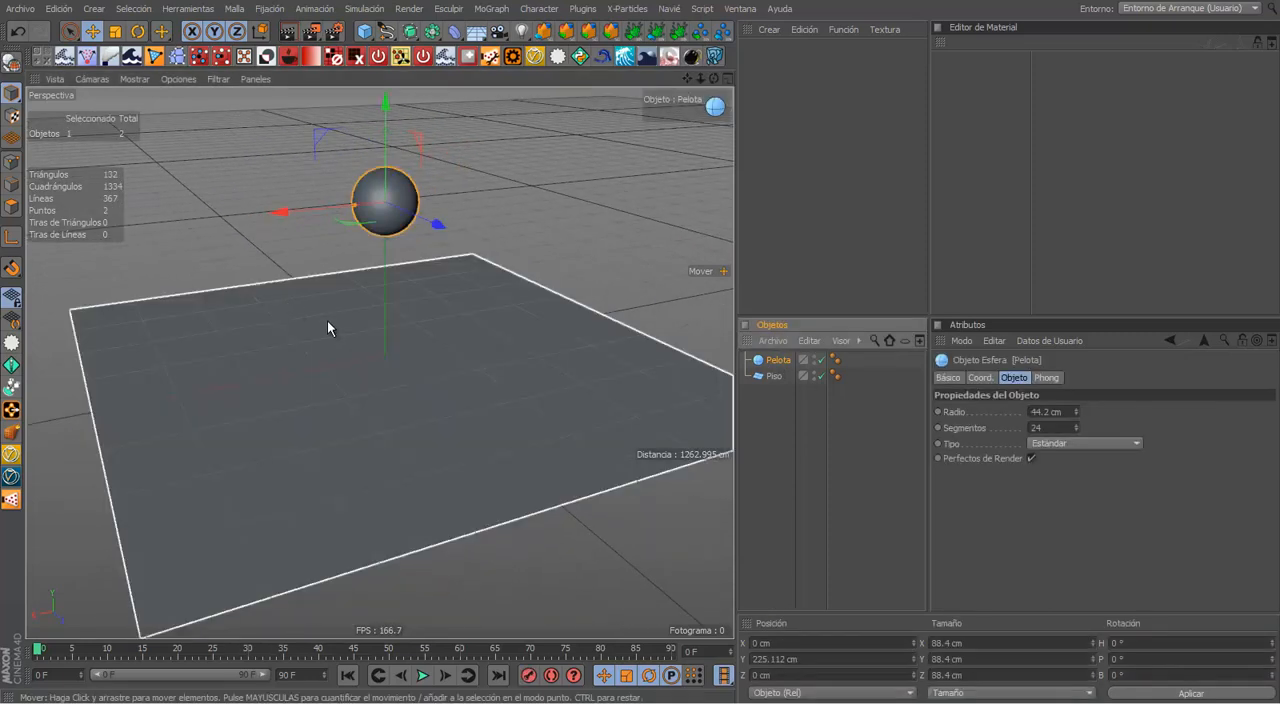
{"action": "left_click_drag", "start_coordinate": [327, 320], "coordinate": [386, 307], "text": "alt"}
{"action": "middle_click_drag", "start_coordinate": [386, 307], "coordinate": [371, 323], "text": "alt"}
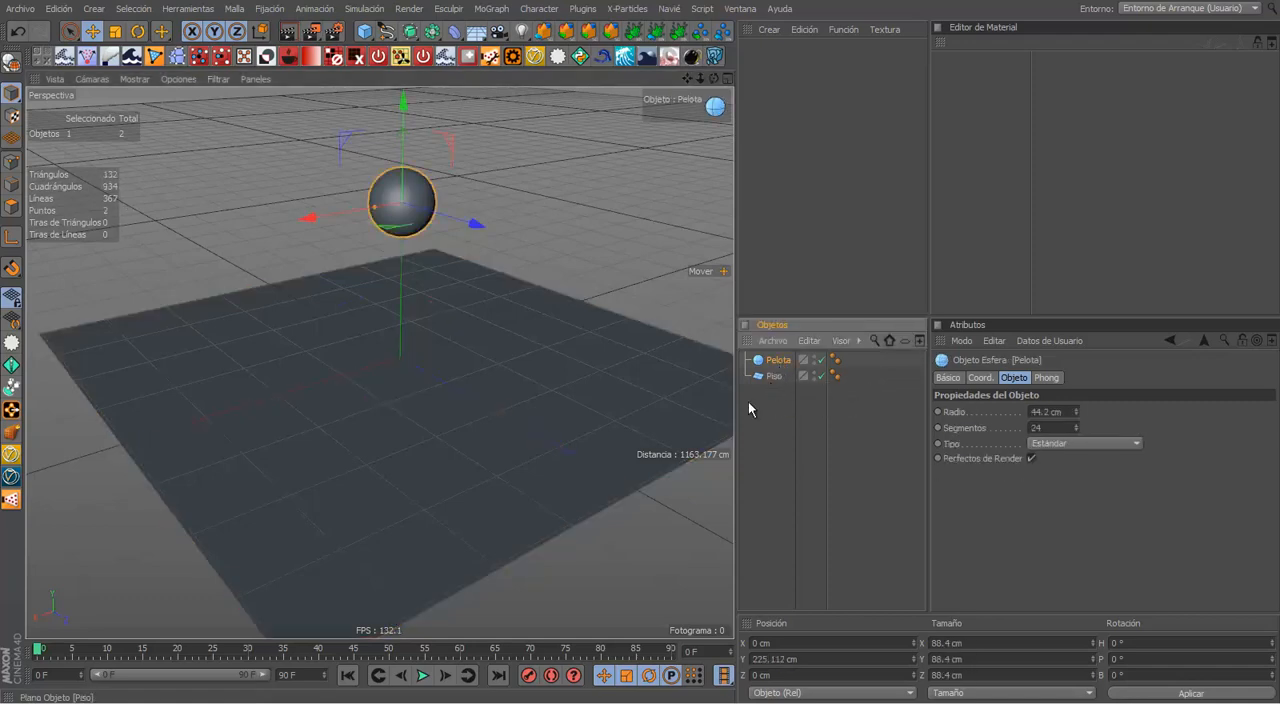
{"action": "scroll", "coordinate": [482, 347], "scroll_direction": "up", "scroll_amount": 2}
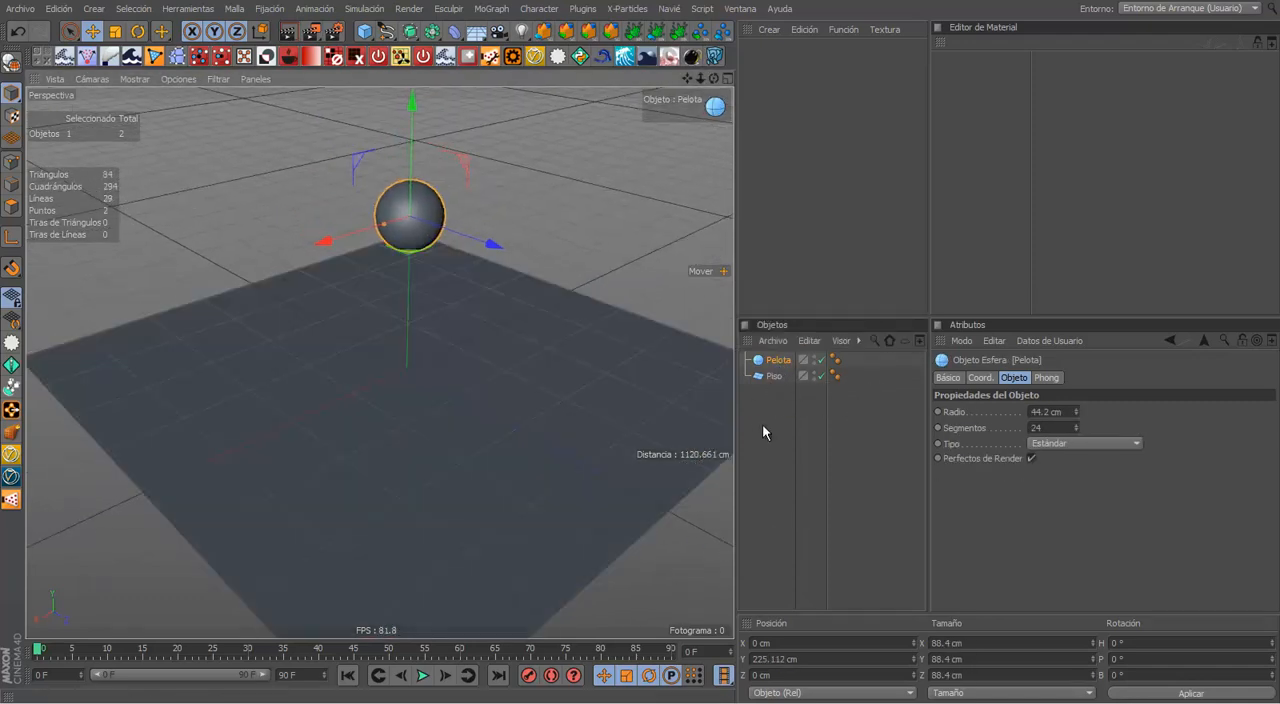
{"action": "left_click", "coordinate": [528, 674]}
Step: At frame 36, lower the ball onto the floor to a Y position of about 46 cm and record a keyframe
{"action": "left_click_drag", "start_coordinate": [250, 648], "coordinate": [290, 648]}
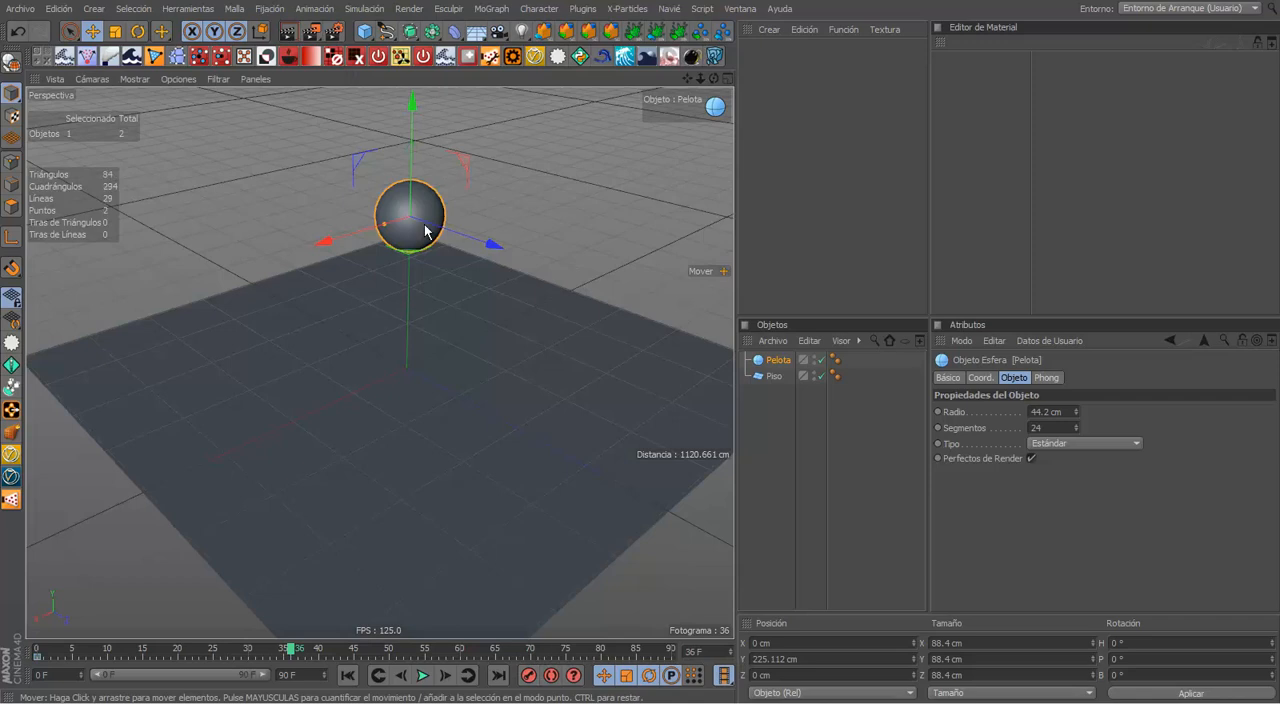
{"action": "middle_click", "coordinate": [426, 232]}
{"action": "middle_click", "coordinate": [282, 395]}
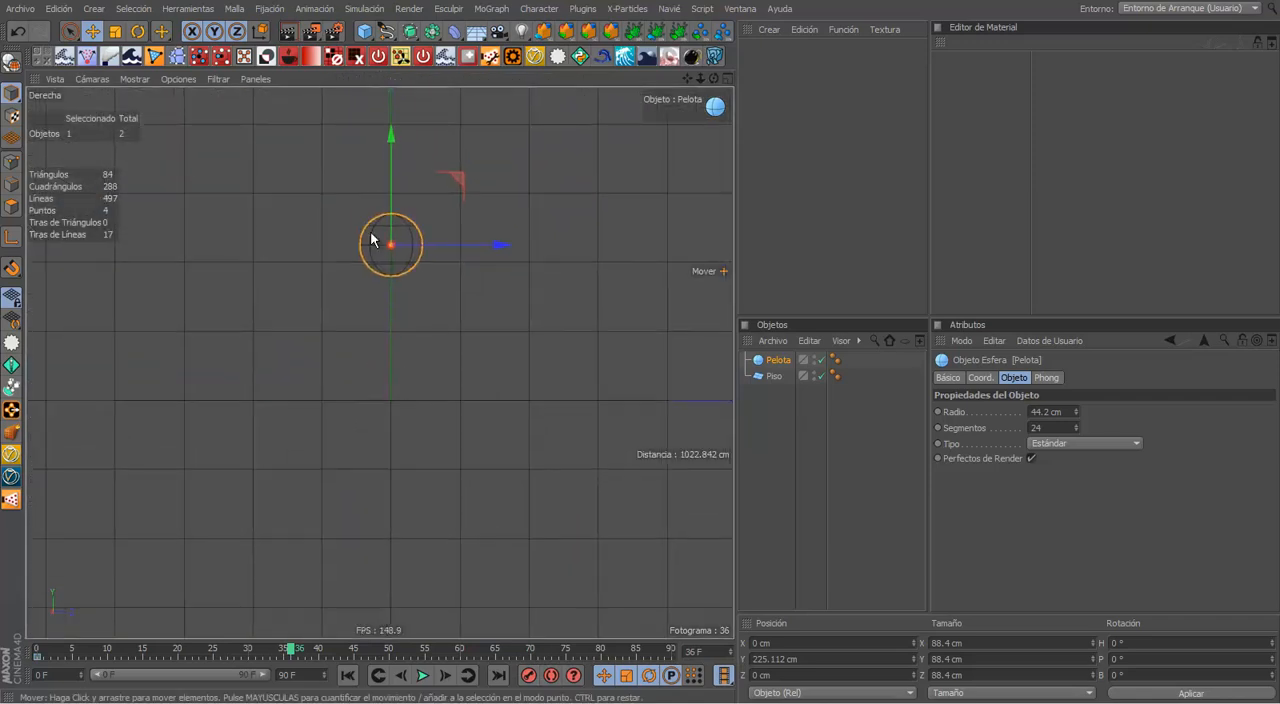
{"action": "left_click_drag", "start_coordinate": [393, 219], "coordinate": [386, 342]}
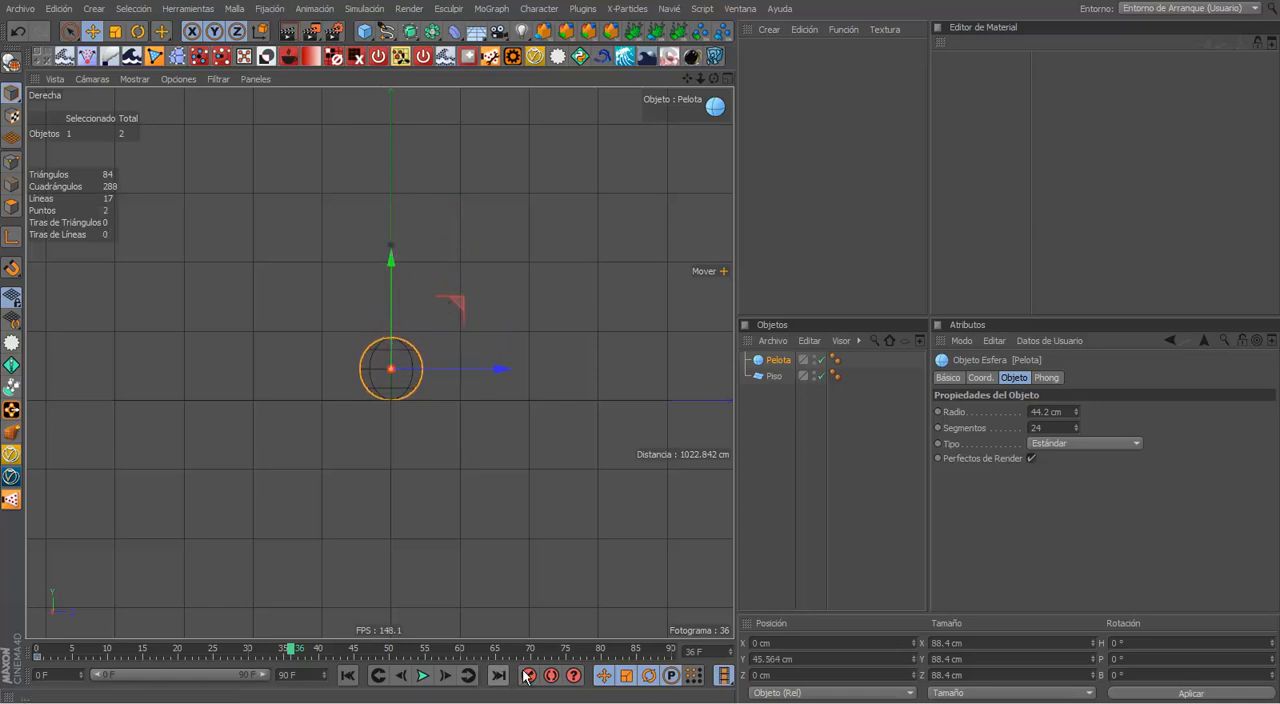
Step: Return to frame 0, go back to the perspective view with nothing selected, and play the ball animation
{"action": "left_click", "coordinate": [347, 675]}
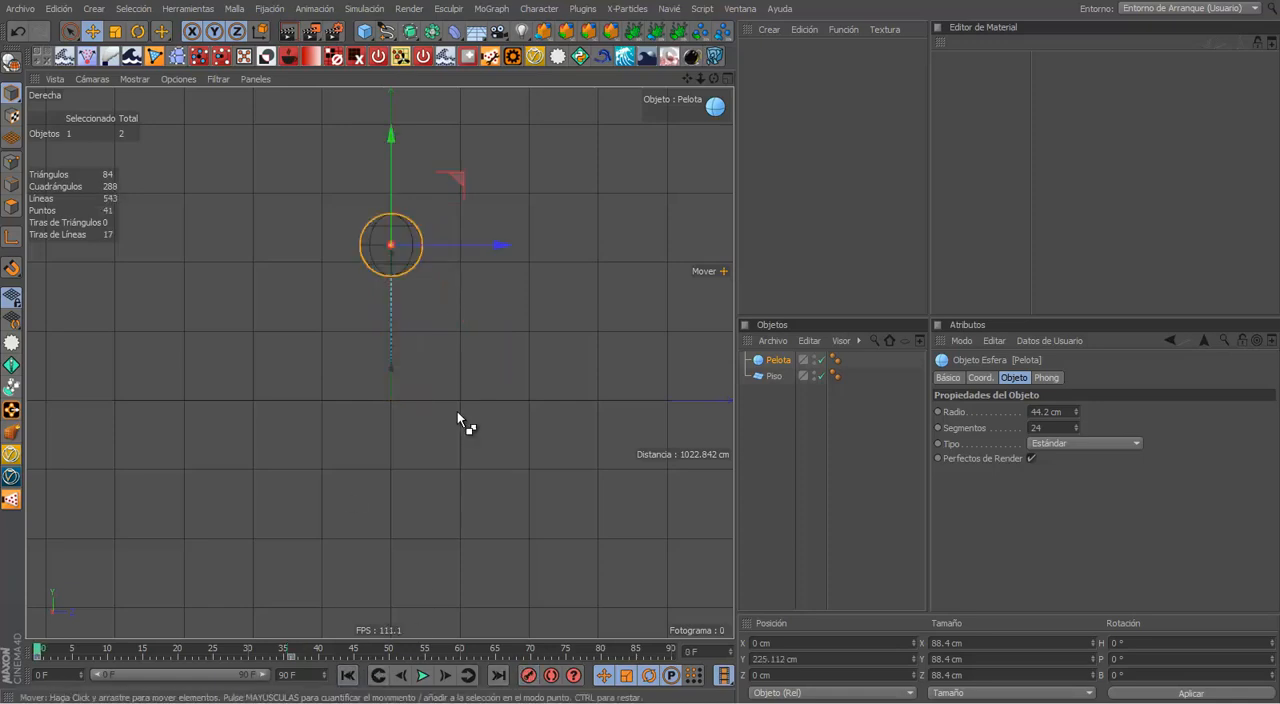
{"action": "key", "text": "ctrl+Tab"}
{"action": "left_click", "coordinate": [424, 310]}
{"action": "key", "text": "ctrl+Tab"}
{"action": "middle_click", "coordinate": [422, 309]}
{"action": "middle_click", "coordinate": [355, 296]}
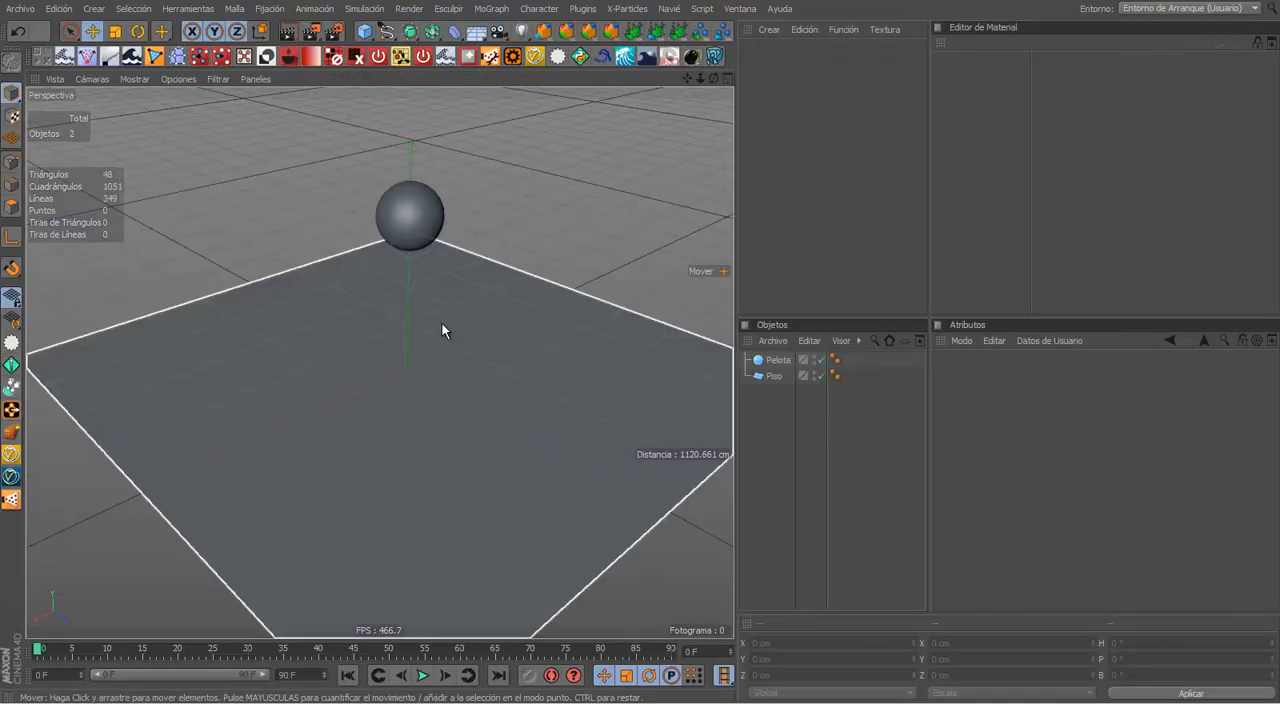
{"action": "left_click", "coordinate": [425, 675]}
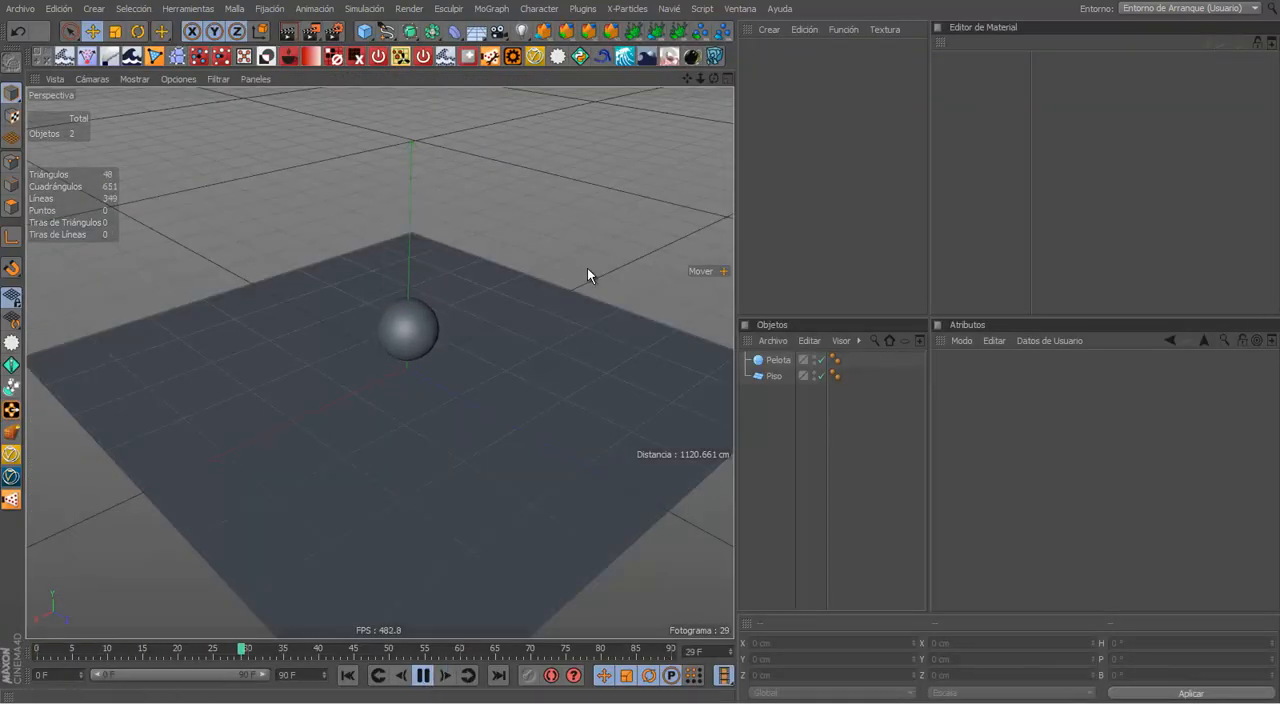
Step: Watch the looping ball animation from several angles in an enlarged viewport, stop it and return to frame 0
{"action": "left_click_drag", "start_coordinate": [587, 268], "coordinate": [369, 280], "text": "alt"}
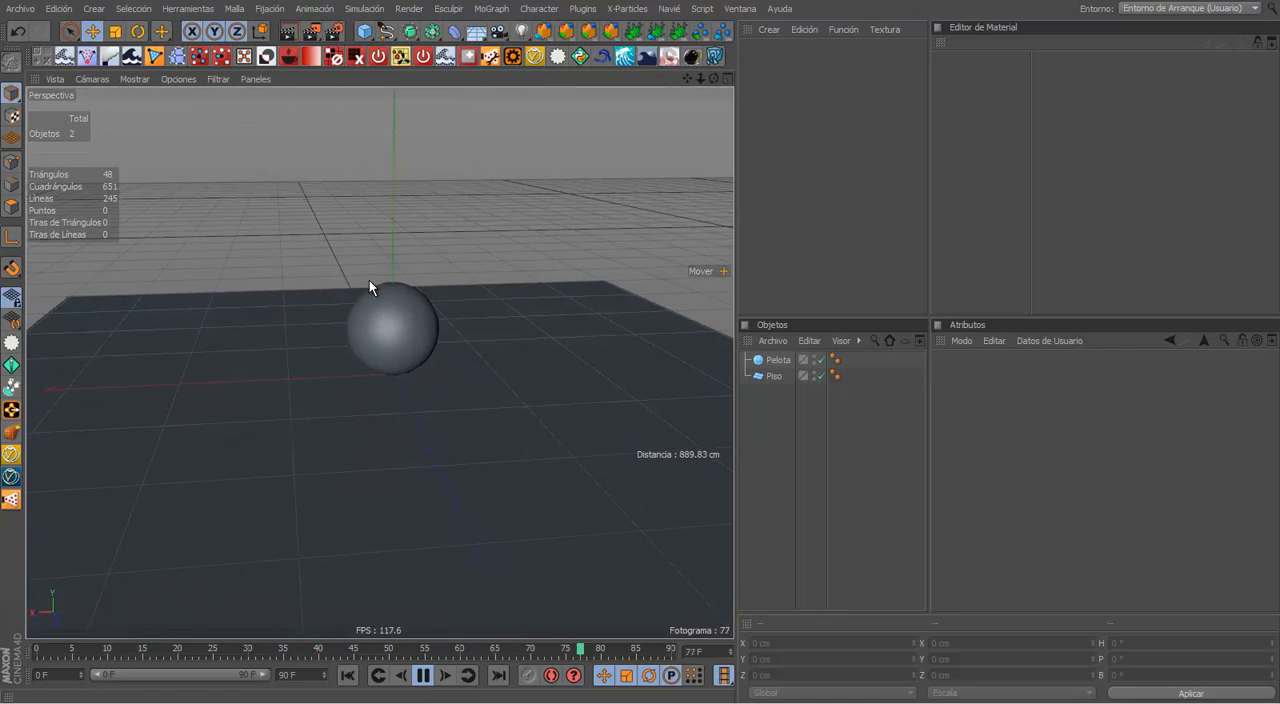
{"action": "key", "text": "ctrl+Tab"}
{"action": "left_click_drag", "start_coordinate": [485, 318], "coordinate": [757, 257], "text": "alt"}
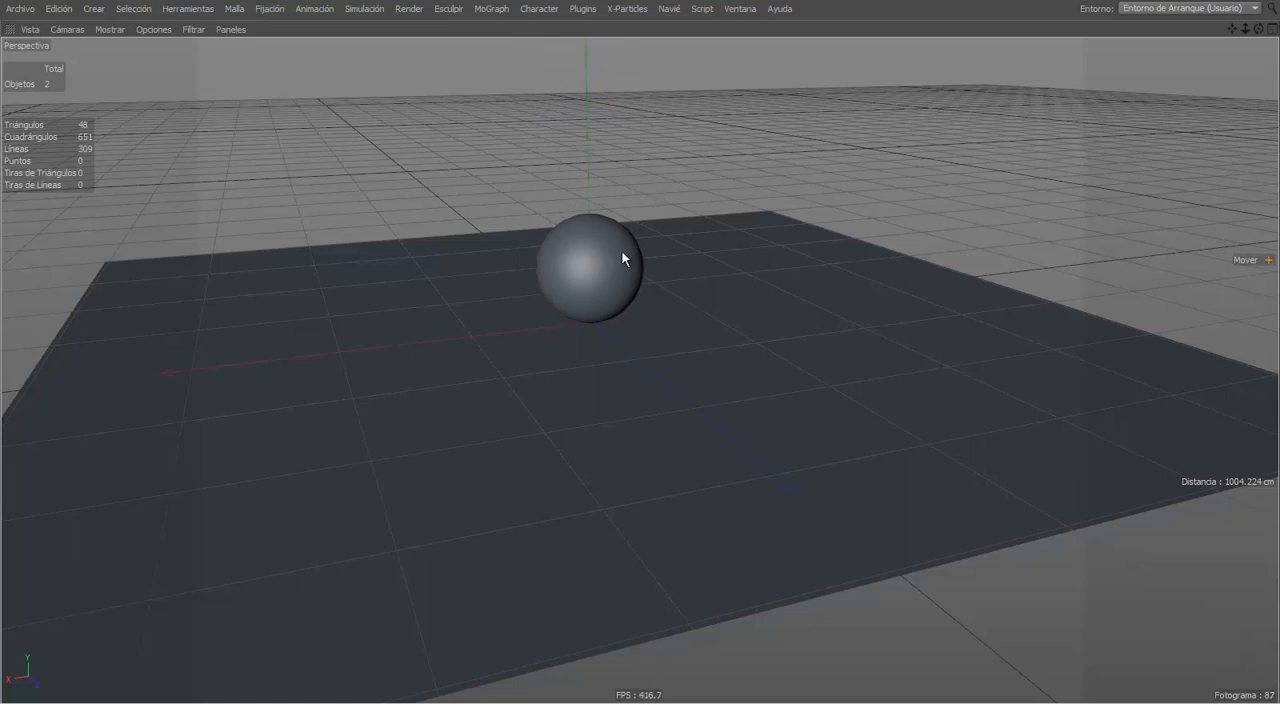
{"action": "left_click_drag", "start_coordinate": [649, 286], "coordinate": [660, 337], "text": "alt"}
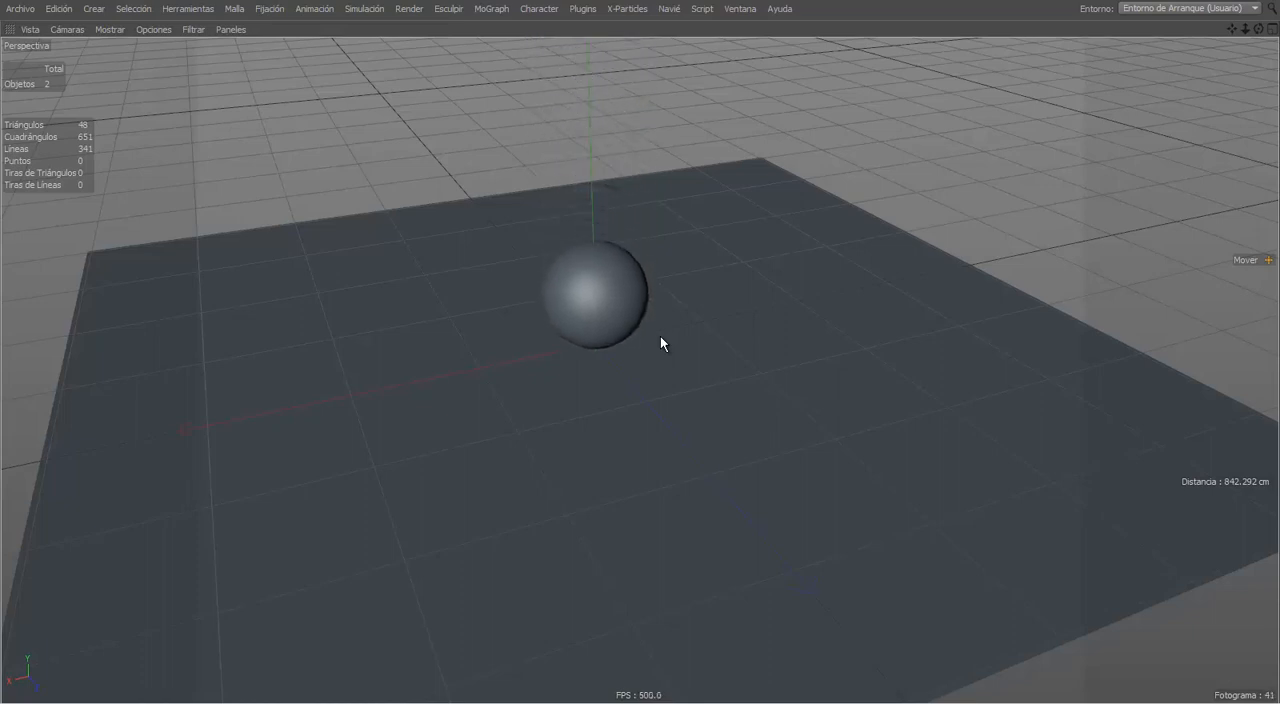
{"action": "left_click", "coordinate": [660, 336]}
{"action": "key", "text": "ctrl+Tab"}
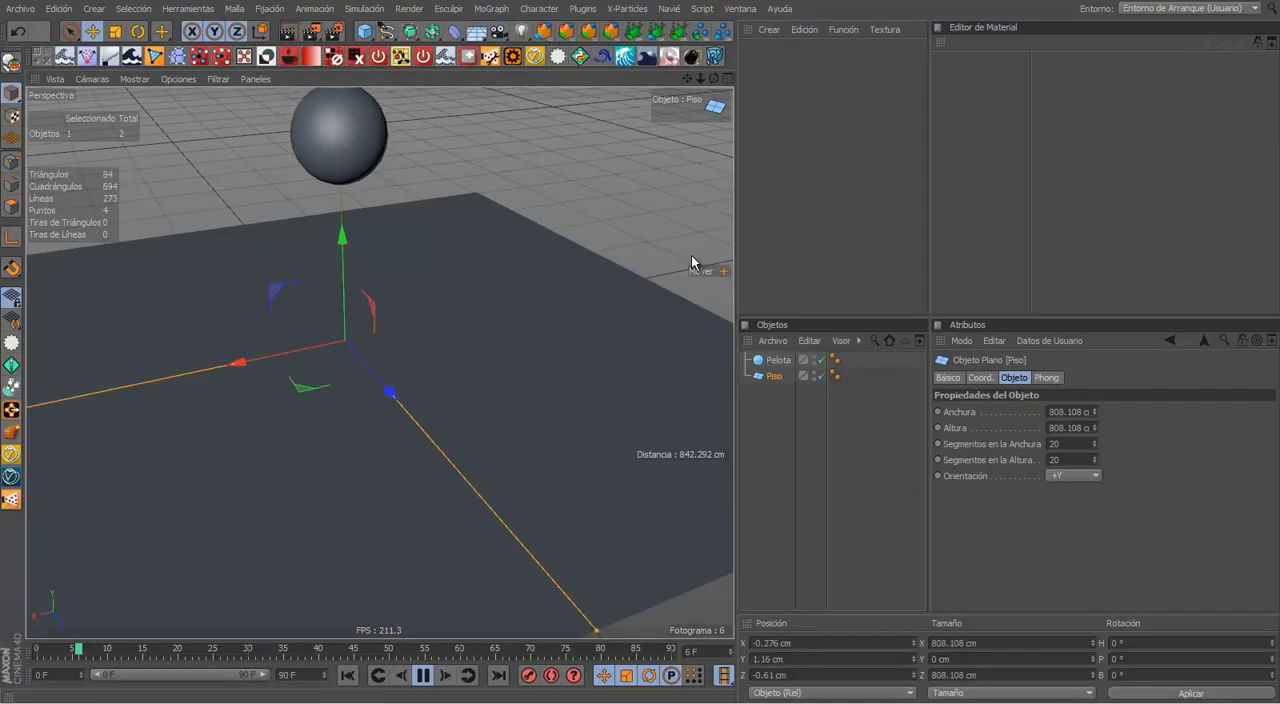
{"action": "left_click", "coordinate": [422, 675]}
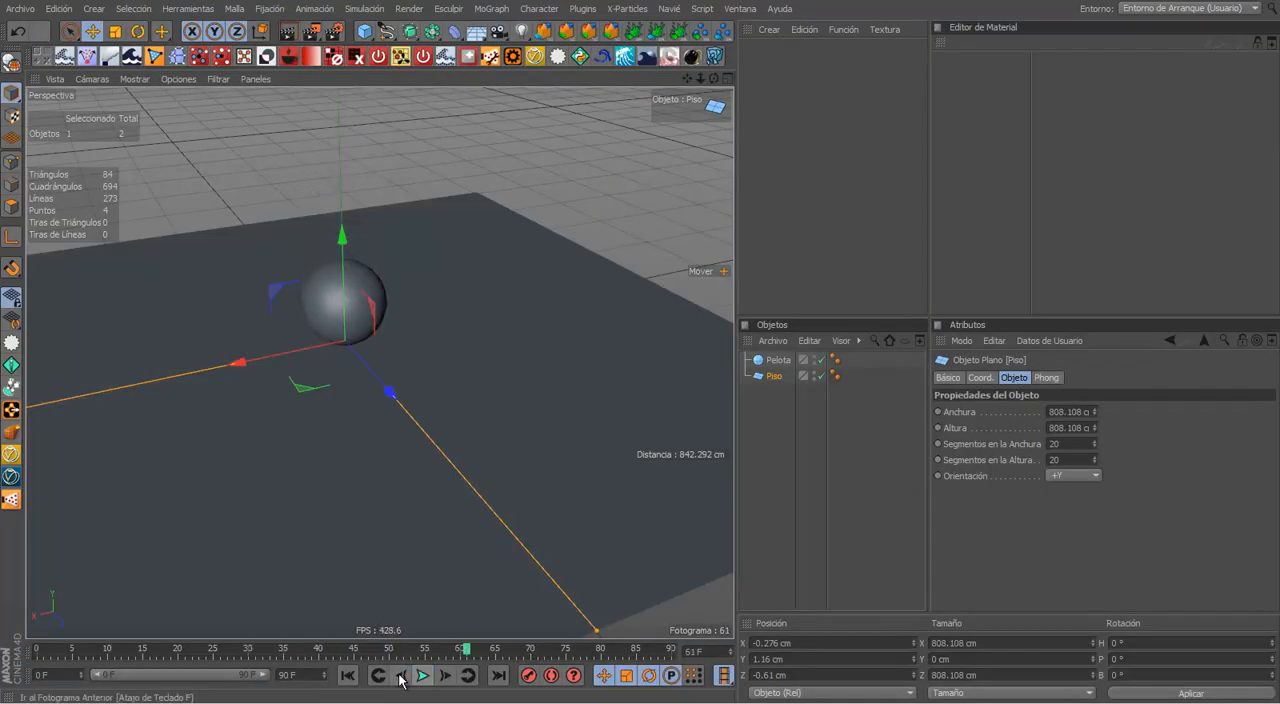
{"action": "left_click", "coordinate": [347, 678]}
{"action": "left_click_drag", "start_coordinate": [385, 530], "coordinate": [572, 272], "text": "alt"}
{"action": "left_click", "coordinate": [644, 262]}
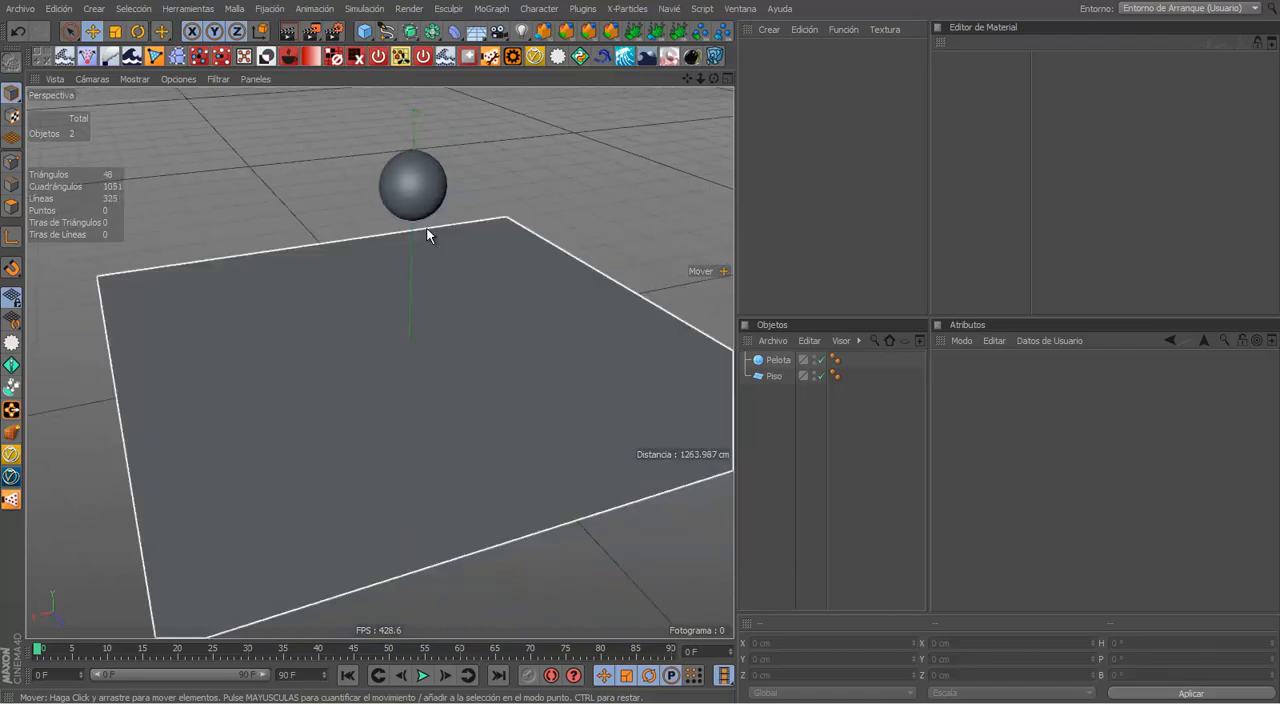
Step: Delete the ball's keyframes at frames 36 and 0 from the timeline
{"action": "left_click", "coordinate": [776, 360]}
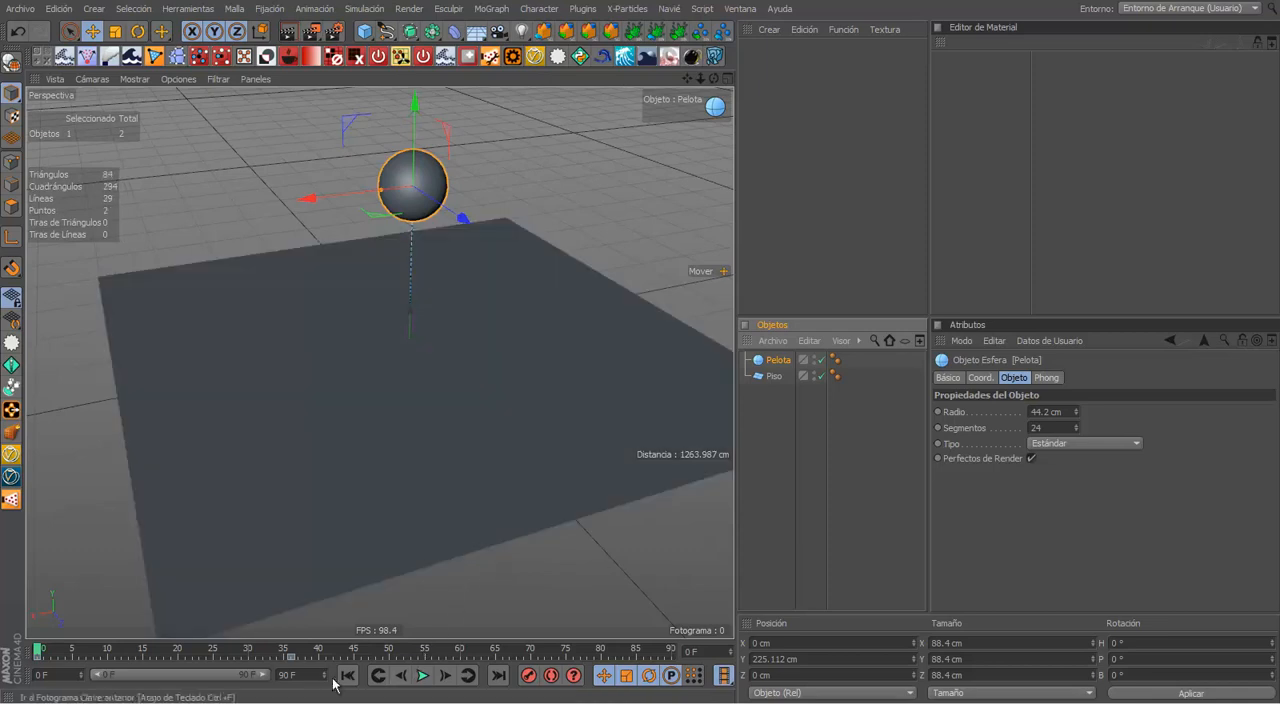
{"action": "left_click", "coordinate": [289, 657]}
{"action": "key", "text": "Delete"}
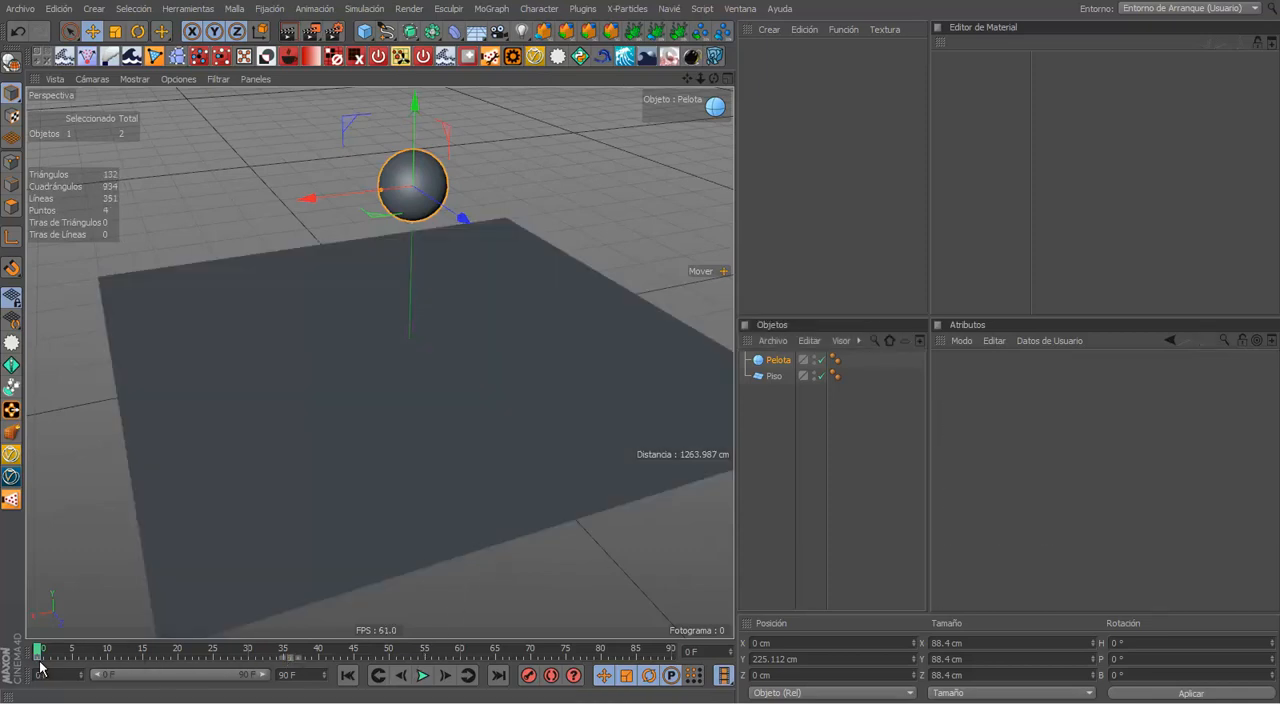
{"action": "key", "text": "Delete"}
{"action": "left_click", "coordinate": [264, 288]}
{"action": "left_click", "coordinate": [430, 182]}
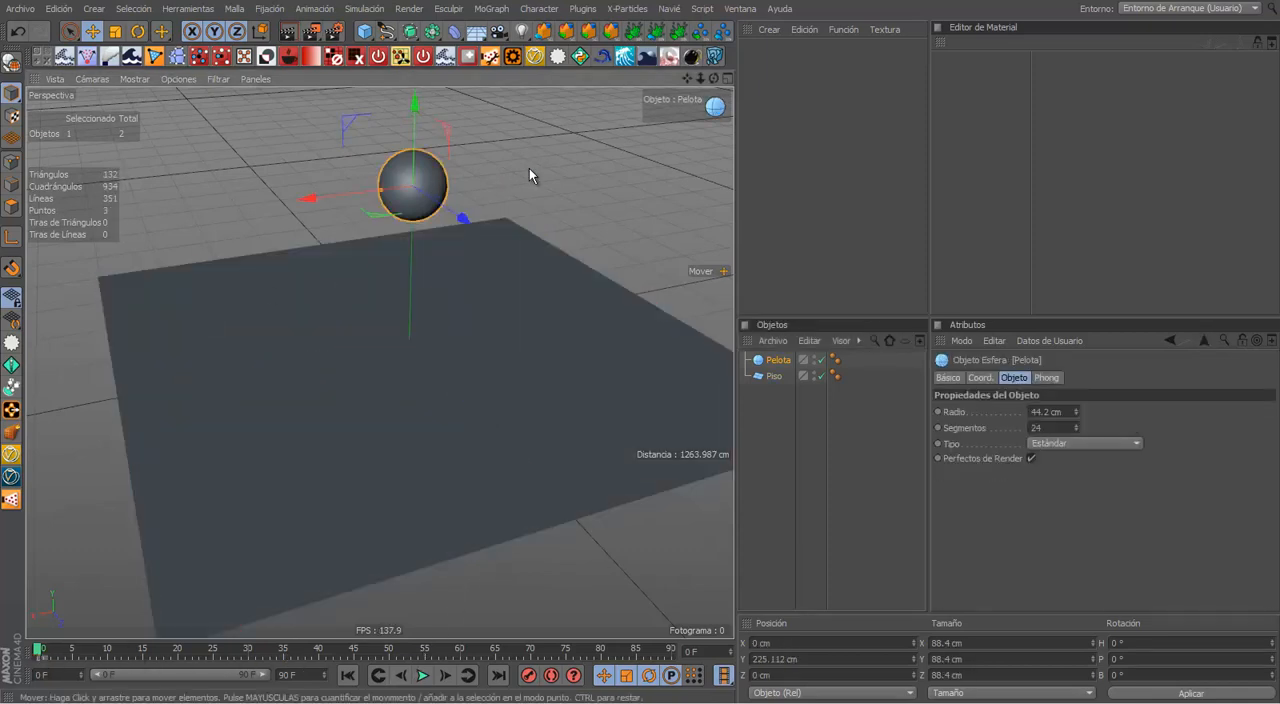
{"action": "left_click", "coordinate": [530, 168]}
Step: Add a cube and move it beside the ball to about X 339 cm and Y 168 cm
{"action": "left_click_drag", "start_coordinate": [543, 179], "coordinate": [568, 185], "text": "alt"}
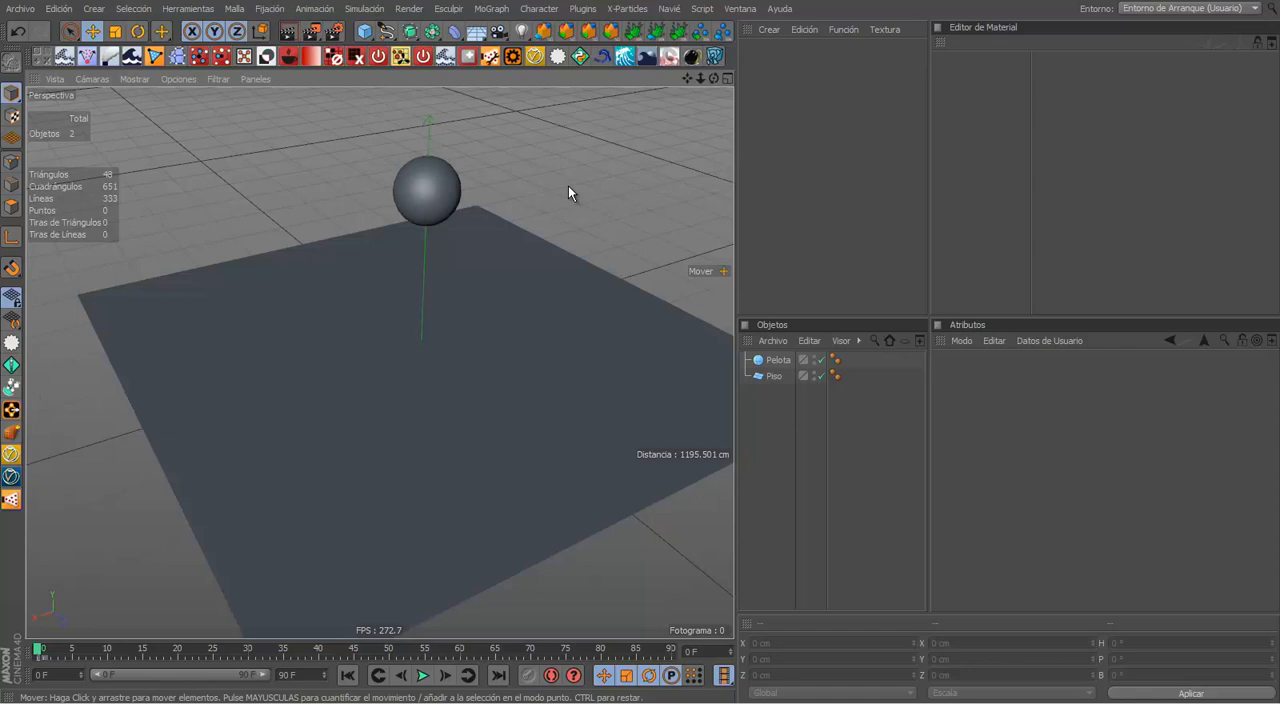
{"action": "middle_click_drag", "start_coordinate": [434, 90], "coordinate": [455, 160], "text": "alt"}
{"action": "scroll", "coordinate": [400, 133], "scroll_direction": "down", "scroll_amount": 3}
{"action": "left_click_drag", "start_coordinate": [365, 32], "coordinate": [548, 62]}
{"action": "middle_click_drag", "start_coordinate": [262, 204], "coordinate": [334, 214], "text": "alt"}
{"action": "left_click_drag", "start_coordinate": [334, 214], "coordinate": [338, 168], "text": "alt"}
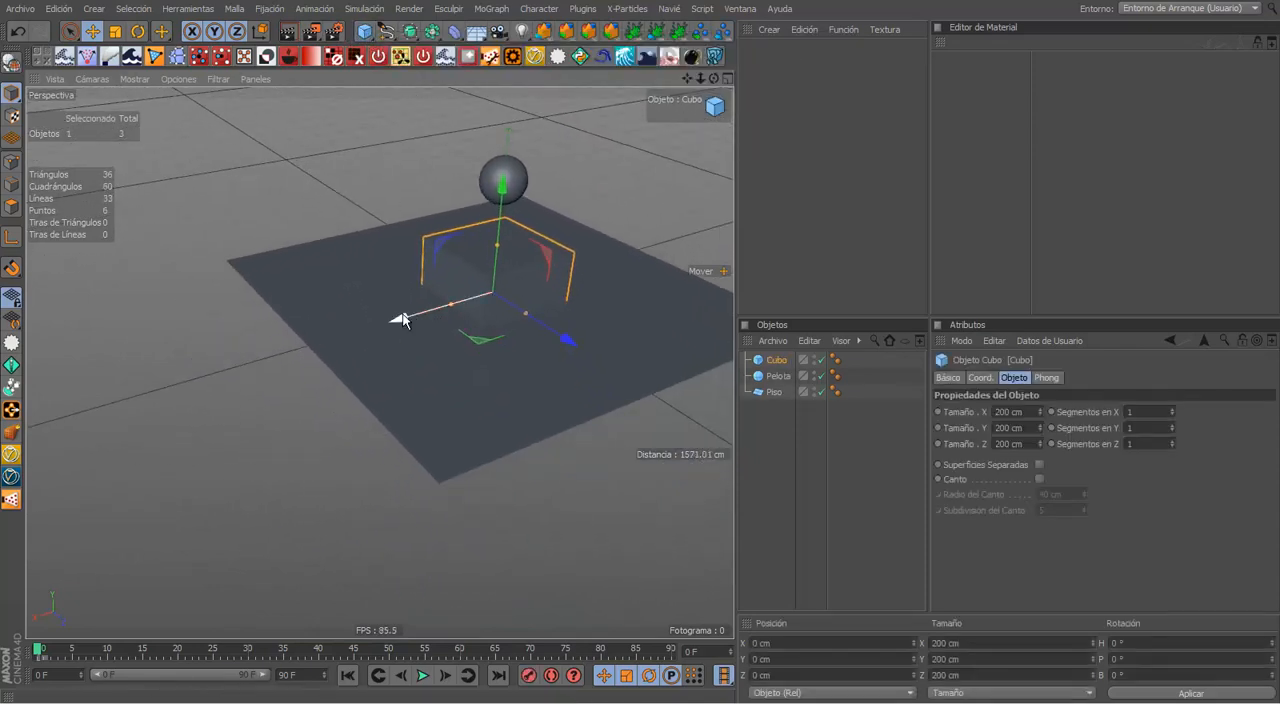
{"action": "left_click_drag", "start_coordinate": [396, 316], "coordinate": [243, 361]}
{"action": "middle_click_drag", "start_coordinate": [292, 296], "coordinate": [342, 318], "text": "alt"}
{"action": "left_click_drag", "start_coordinate": [390, 256], "coordinate": [389, 170]}
{"action": "middle_click_drag", "start_coordinate": [399, 215], "coordinate": [384, 298], "text": "alt"}
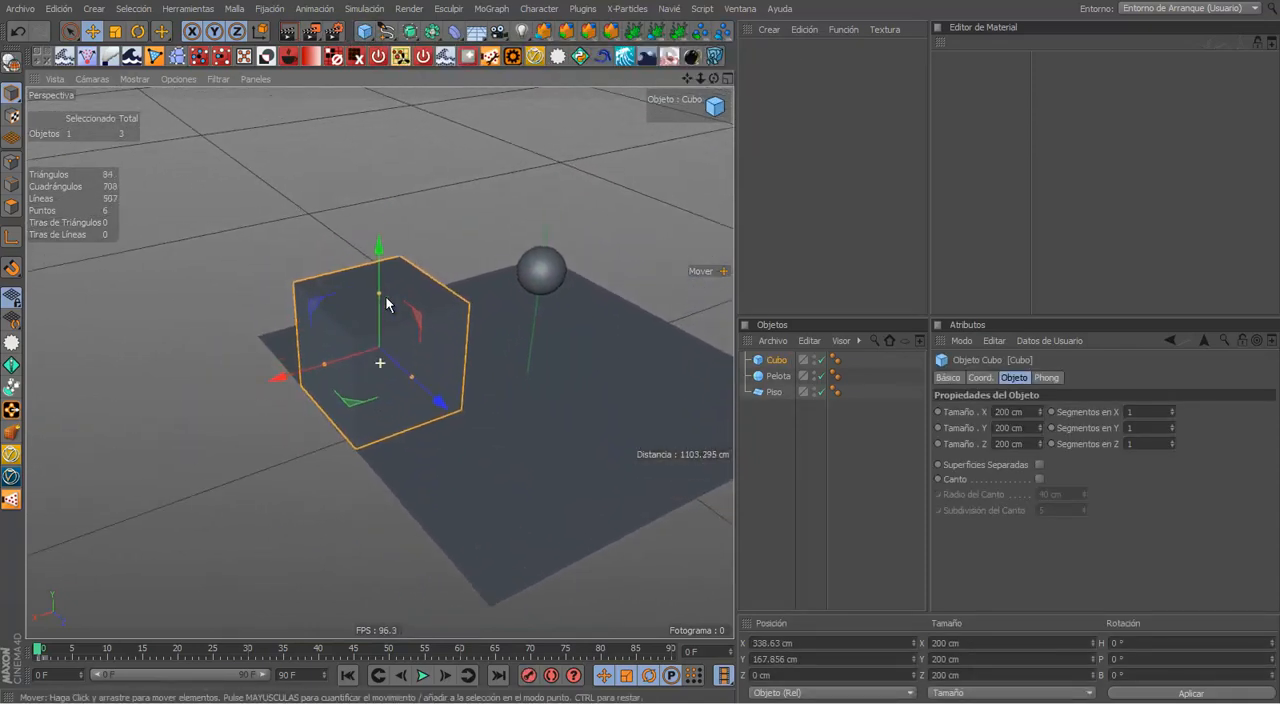
Step: Stretch the cube into a column about 765 cm tall and raise it to a Y position of about 394 cm
{"action": "left_click_drag", "start_coordinate": [380, 267], "coordinate": [378, 170]}
{"action": "left_click_drag", "start_coordinate": [412, 290], "coordinate": [398, 178], "text": "alt"}
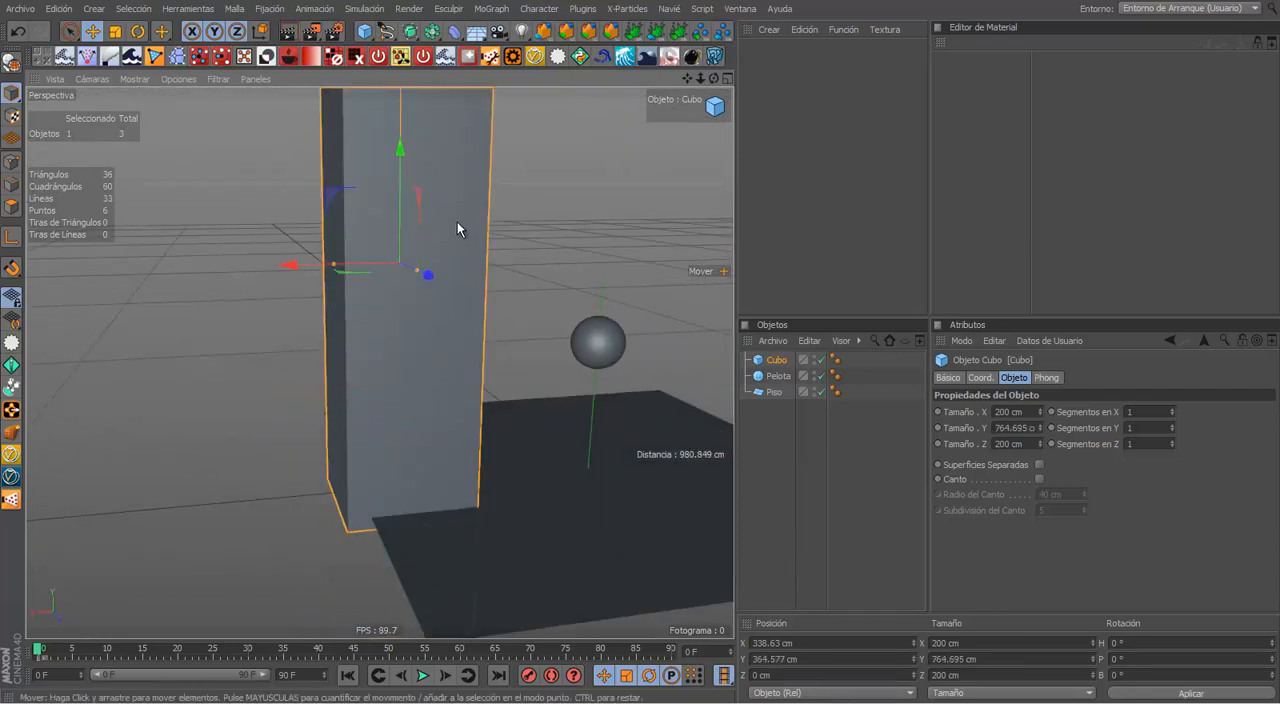
{"action": "middle_click_drag", "start_coordinate": [431, 249], "coordinate": [414, 335], "text": "alt"}
{"action": "left_click_drag", "start_coordinate": [372, 305], "coordinate": [379, 263], "text": "alt"}
{"action": "left_click", "coordinate": [497, 254]}
{"action": "left_click_drag", "start_coordinate": [500, 264], "coordinate": [552, 435], "text": "alt"}
{"action": "left_click", "coordinate": [400, 286]}
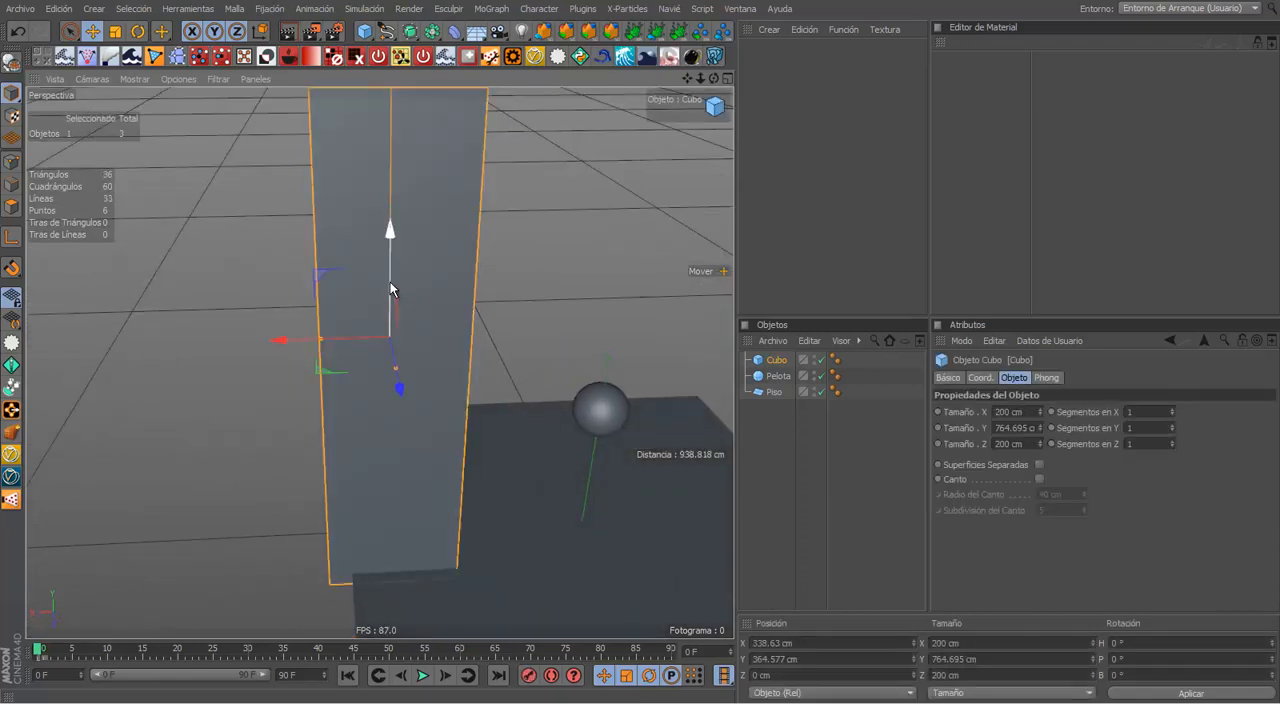
{"action": "left_click_drag", "start_coordinate": [390, 288], "coordinate": [392, 264]}
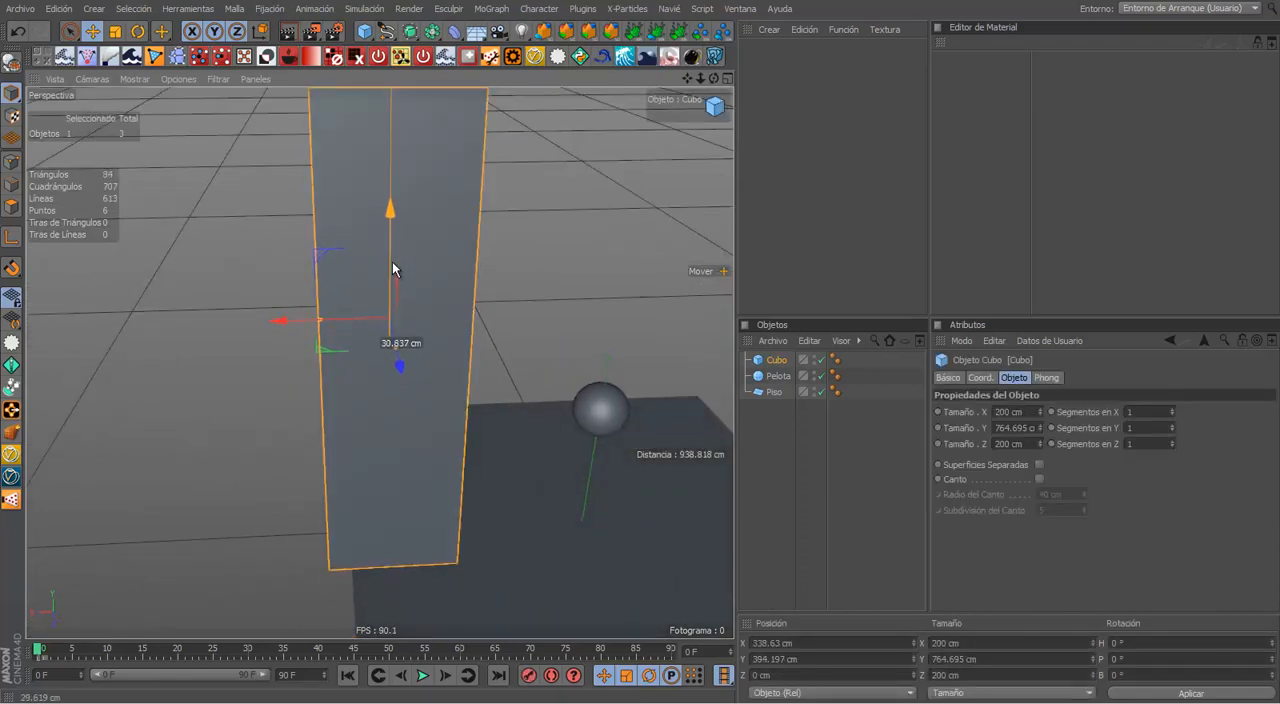
{"action": "left_click", "coordinate": [533, 238]}
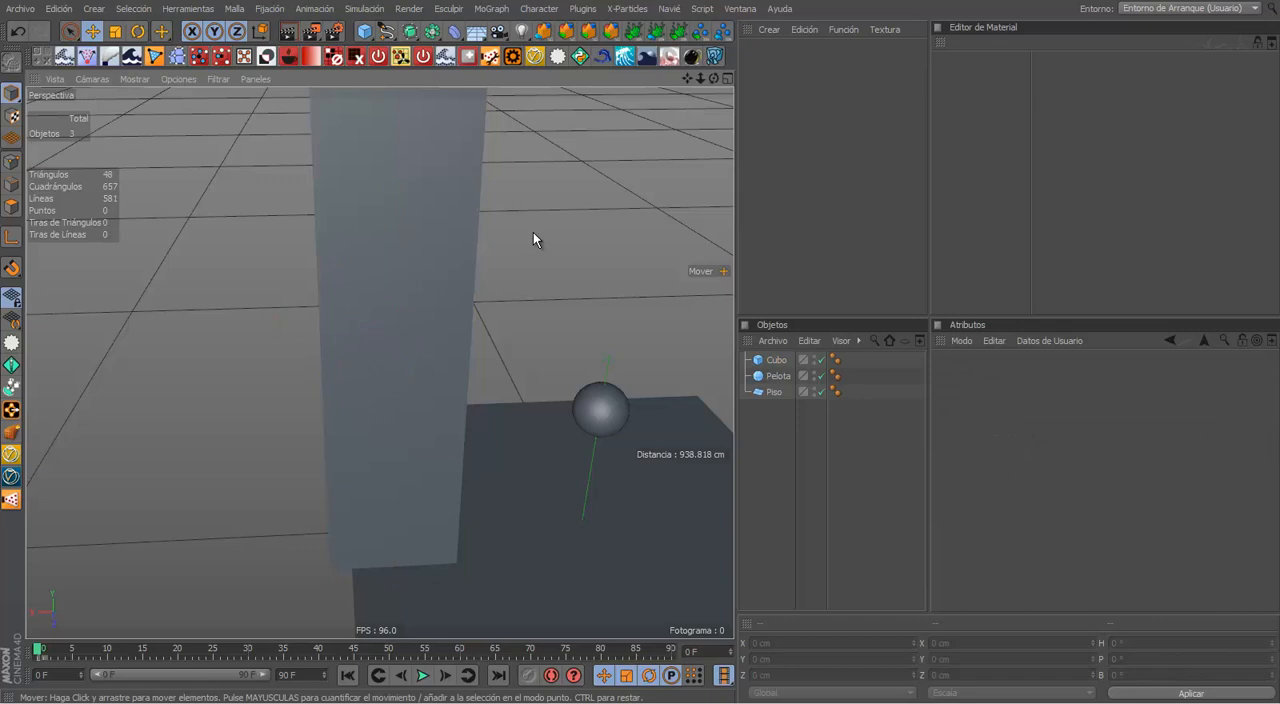
Step: Try rotating the tall column with the Rotate tool and undo the rotations
{"action": "left_click", "coordinate": [455, 222]}
{"action": "left_click_drag", "start_coordinate": [455, 222], "coordinate": [531, 331], "text": "alt"}
{"action": "left_click_drag", "start_coordinate": [447, 223], "coordinate": [413, 408], "text": "alt"}
{"action": "key", "text": "r"}
{"action": "key", "text": "ctrl+z"}
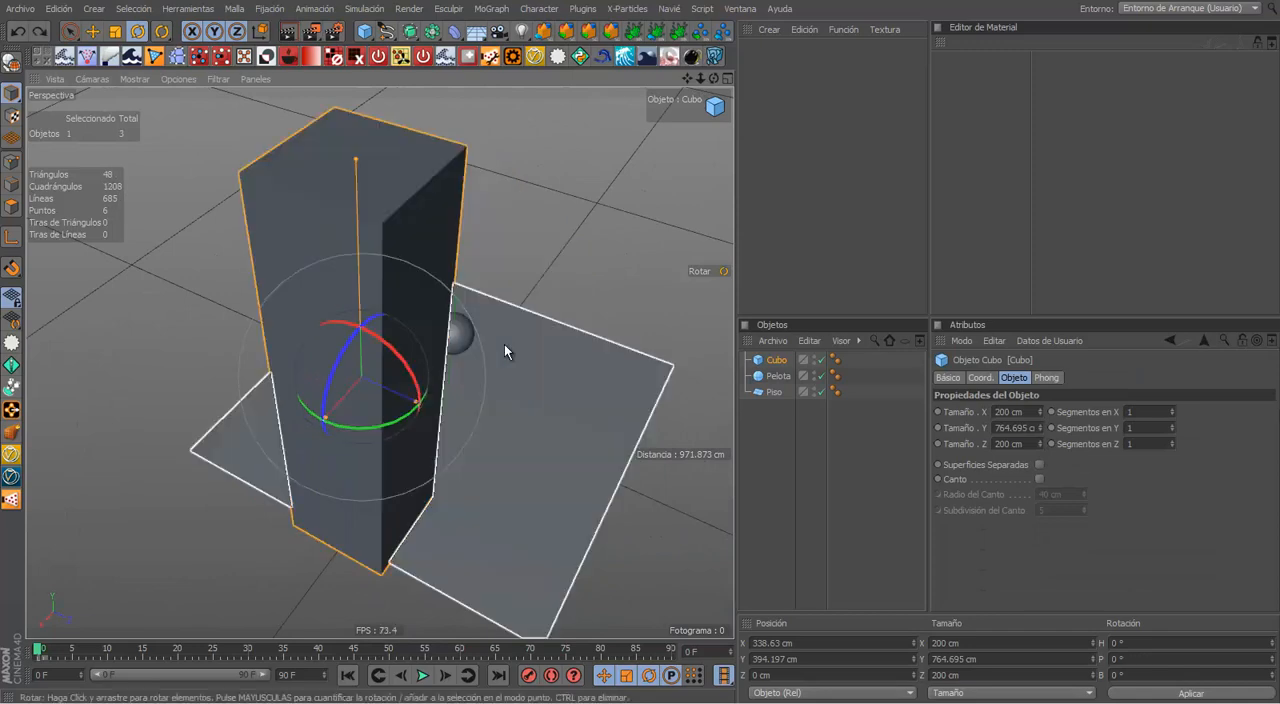
{"action": "left_click", "coordinate": [501, 352]}
{"action": "left_click_drag", "start_coordinate": [501, 349], "coordinate": [288, 197], "text": "alt"}
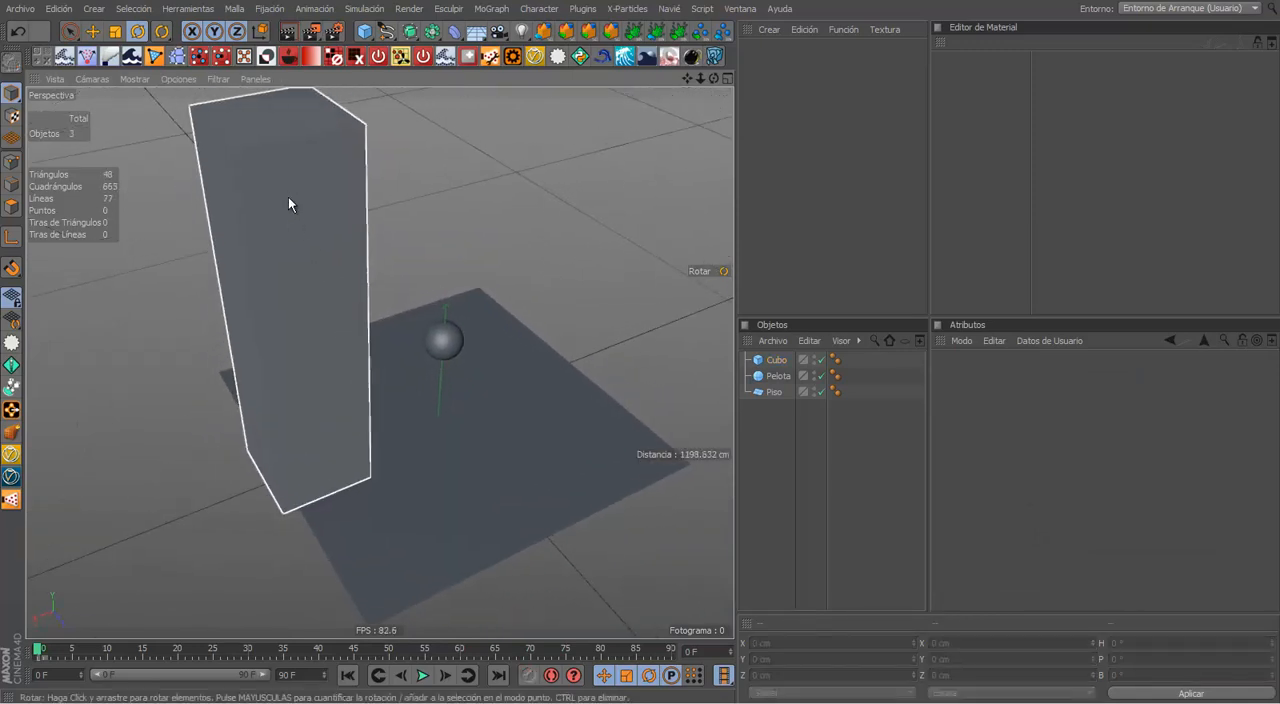
{"action": "left_click", "coordinate": [339, 307]}
{"action": "mouse_move", "coordinate": [319, 322]}
{"action": "left_mouse_down"}
{"action": "mouse_move", "coordinate": [326, 348]}
{"action": "mouse_move", "coordinate": [378, 285]}
{"action": "mouse_move", "coordinate": [325, 326]}
{"action": "mouse_move", "coordinate": [306, 285]}
{"action": "mouse_move", "coordinate": [320, 306]}
{"action": "left_mouse_up"}
{"action": "key", "text": "ctrl+z"}
{"action": "key", "text": "ctrl+z"}
Step: Delete the cube from the scene
{"action": "left_click", "coordinate": [778, 436]}
{"action": "left_click", "coordinate": [771, 362]}
{"action": "key", "text": "Delete"}
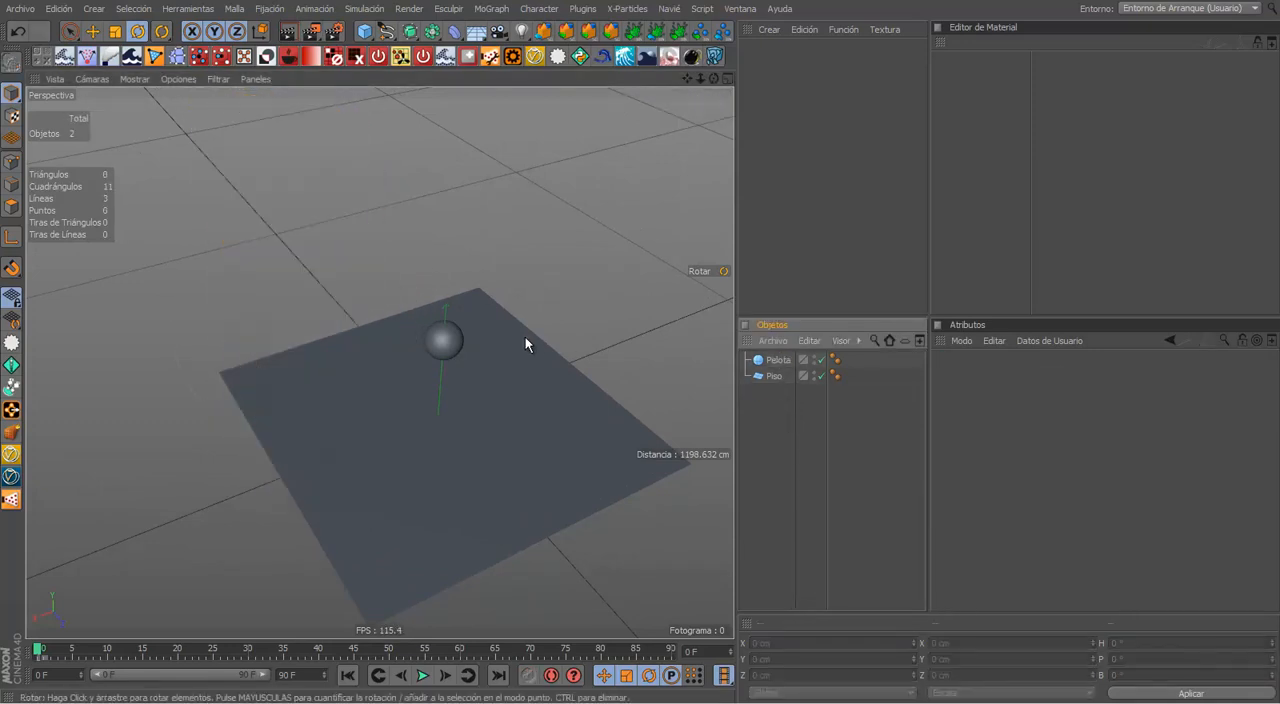
Step: Switch back to the Move tool and inspect the ball and the floor by selecting each in turn
{"action": "left_click_drag", "start_coordinate": [560, 354], "coordinate": [409, 324], "text": "alt"}
{"action": "left_click_drag", "start_coordinate": [409, 324], "coordinate": [411, 278], "text": "alt"}
{"action": "scroll", "coordinate": [412, 320], "scroll_direction": "up", "scroll_amount": 3}
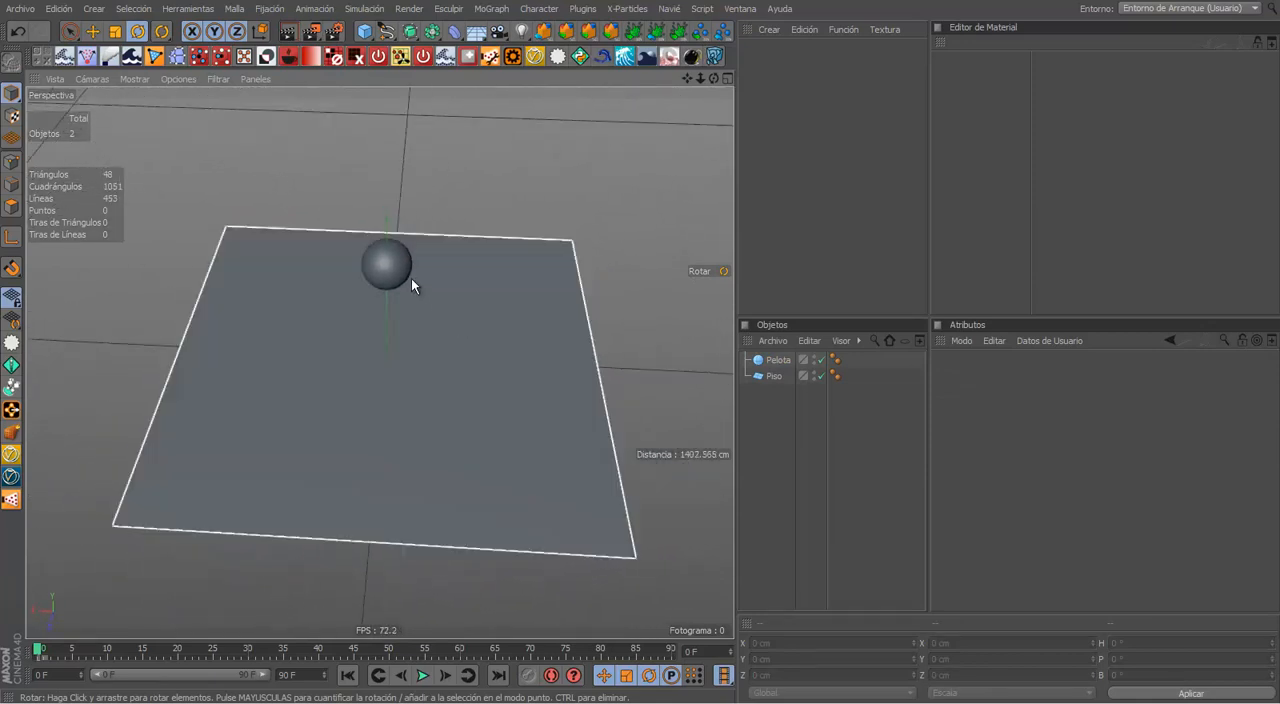
{"action": "left_click", "coordinate": [411, 278]}
{"action": "key", "text": "e"}
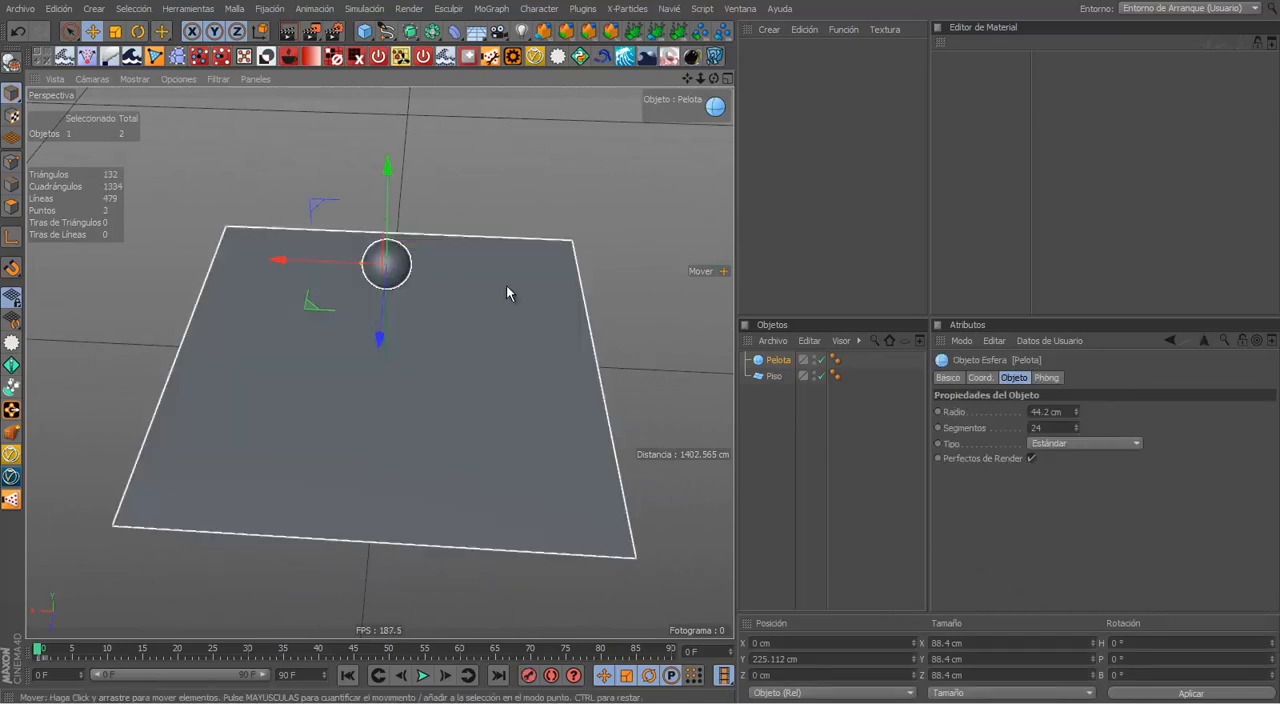
{"action": "left_click", "coordinate": [773, 375]}
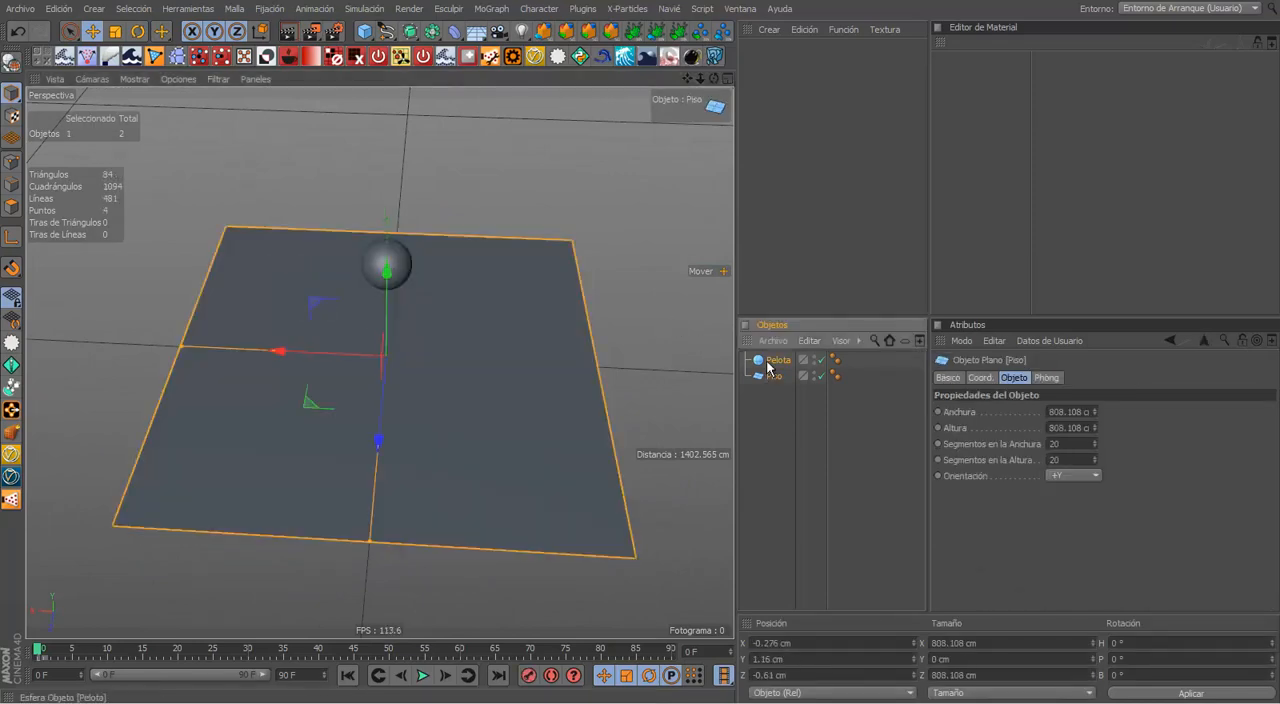
{"action": "left_click", "coordinate": [777, 360]}
{"action": "left_click", "coordinate": [773, 375]}
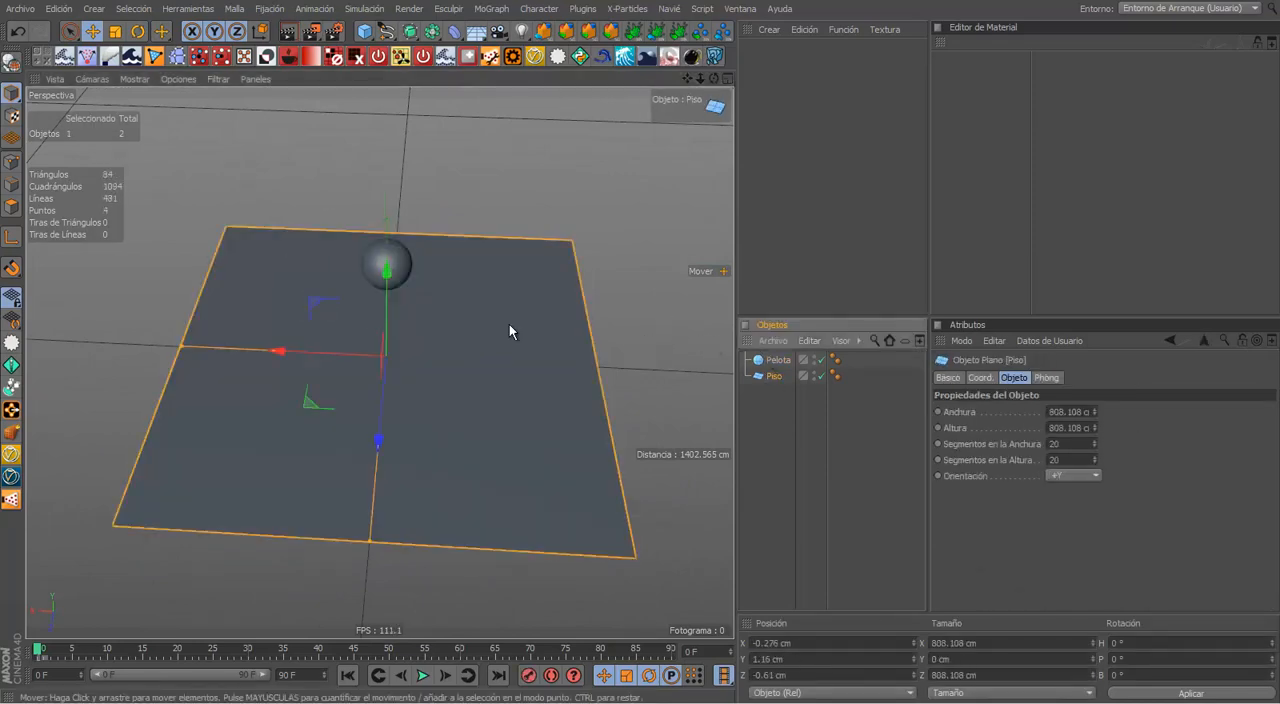
{"action": "left_click", "coordinate": [430, 188]}
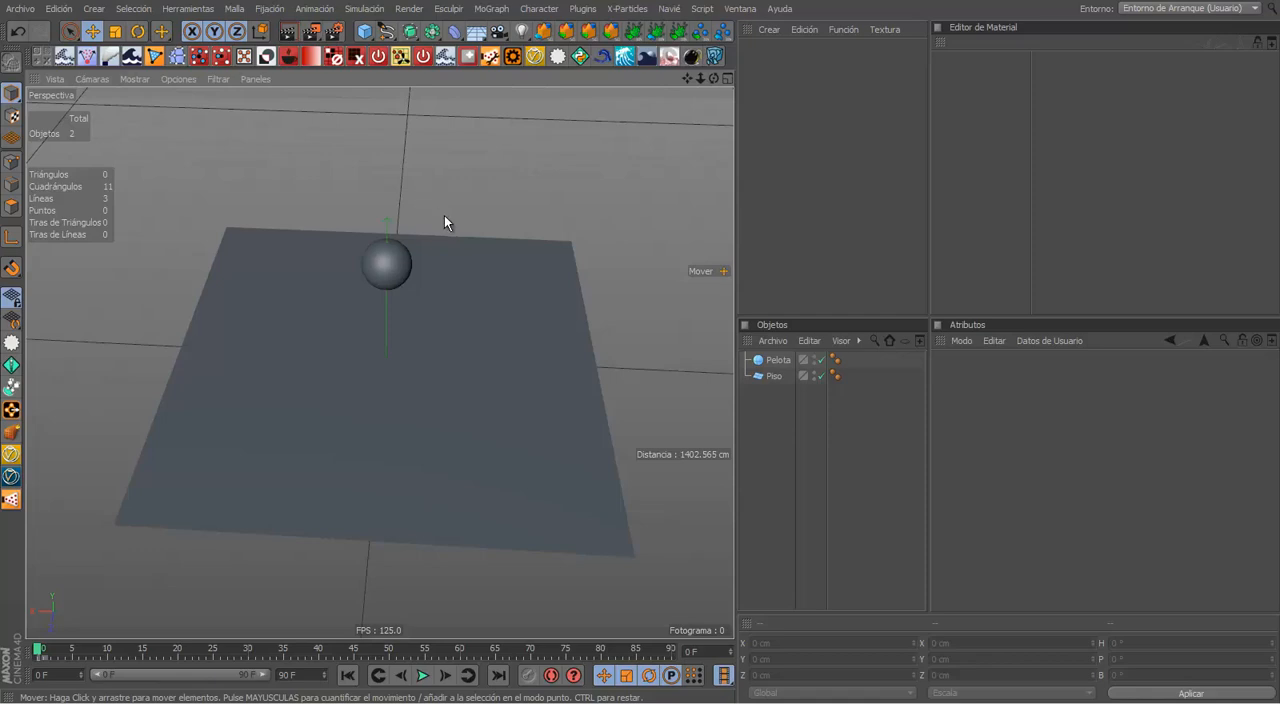
Step: Set the viewport display mode to Líneas Ocultas and view the ball and floor from another angle
{"action": "left_click", "coordinate": [133, 81]}
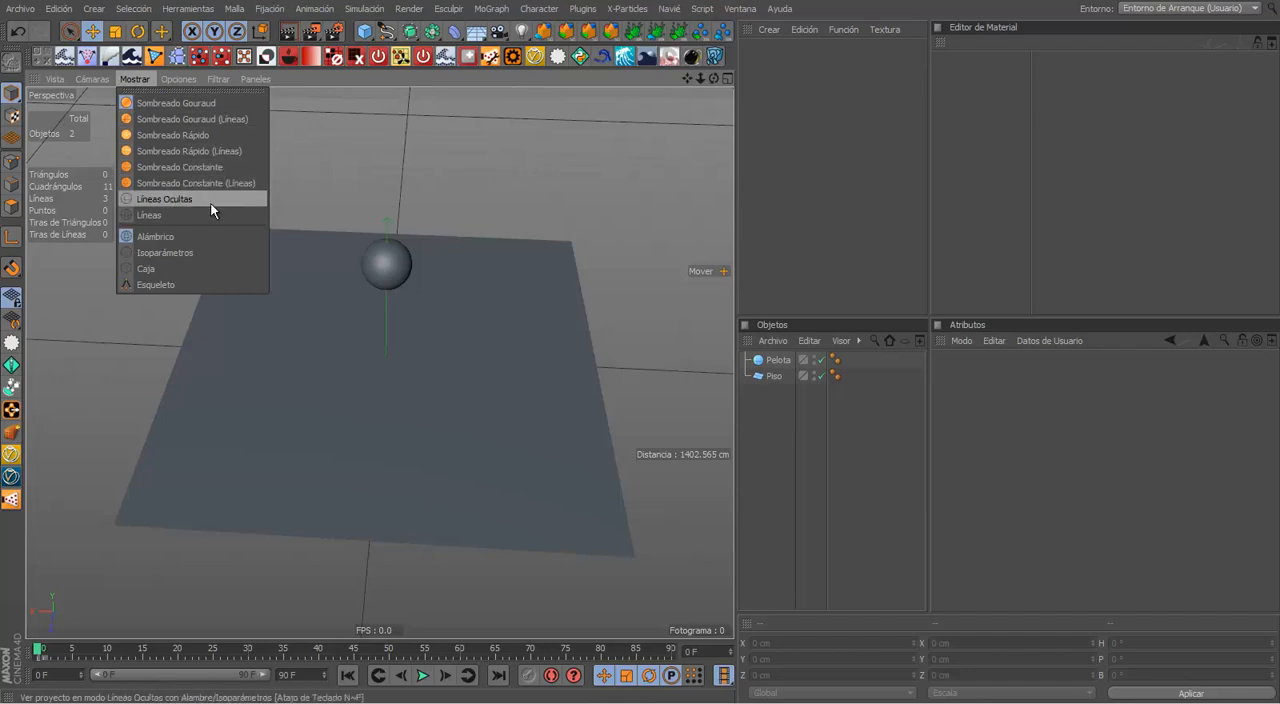
{"action": "left_click", "coordinate": [164, 197]}
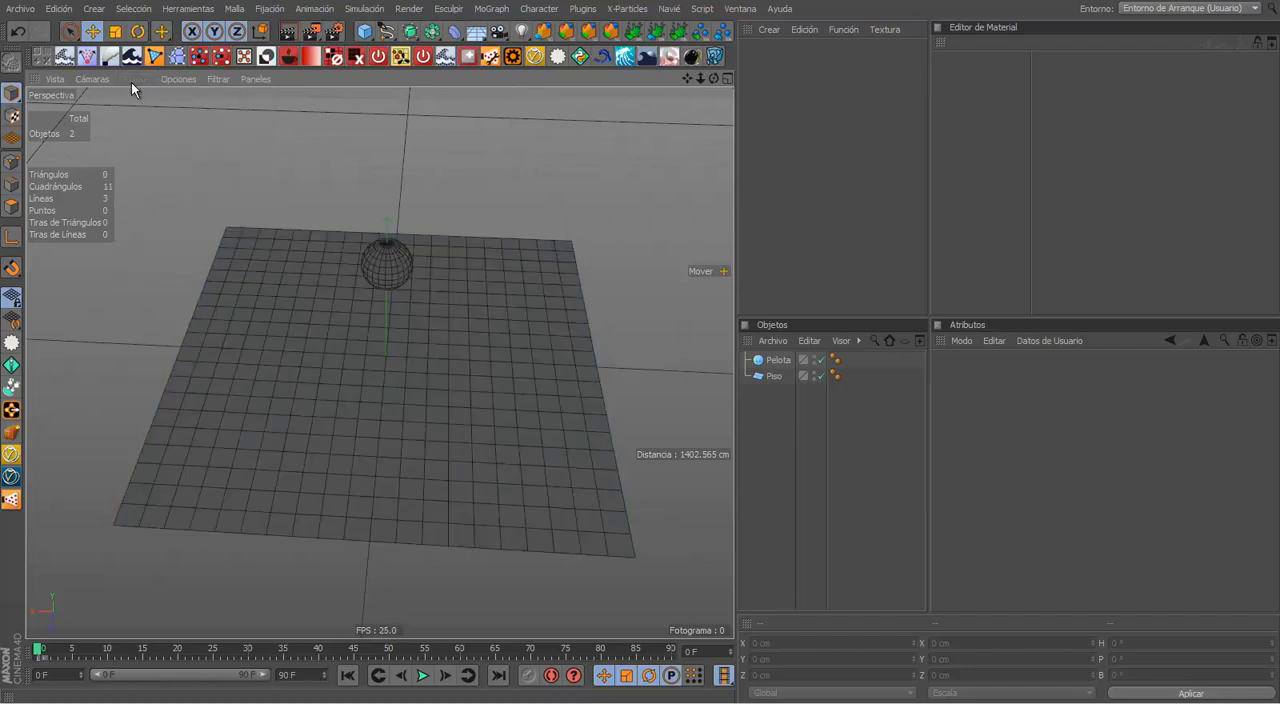
{"action": "left_click_drag", "start_coordinate": [408, 259], "coordinate": [512, 165], "text": "alt"}
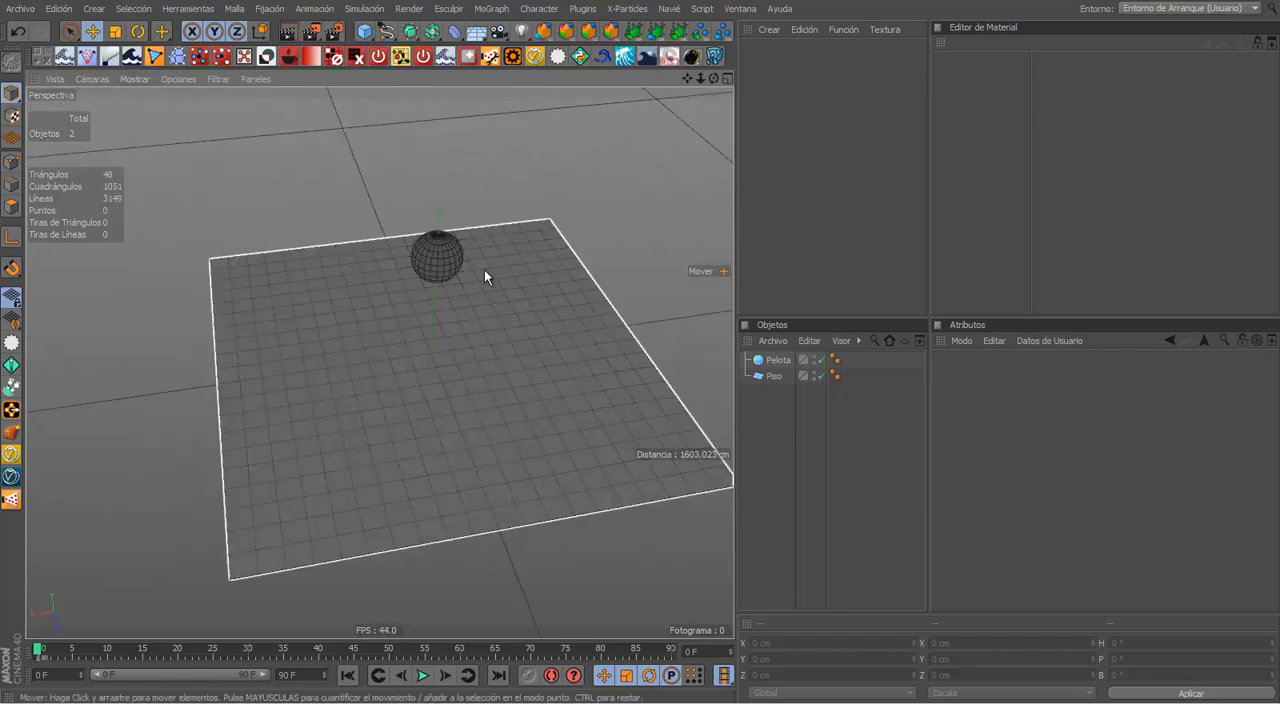
{"action": "left_click_drag", "start_coordinate": [484, 270], "coordinate": [329, 221], "text": "alt"}
Step: Maximize the perspective view to examine the hidden-line meshes of the ball and floor up close, and restore the normal layout
{"action": "middle_click", "coordinate": [504, 296]}
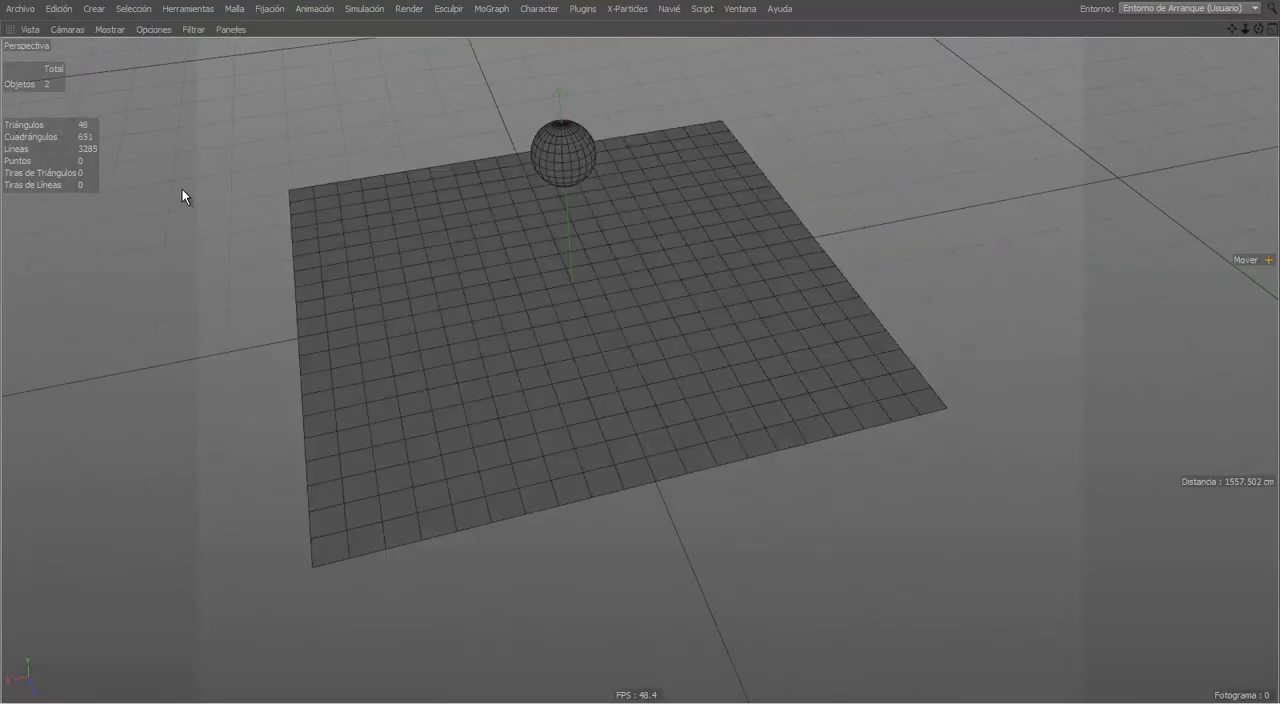
{"action": "left_click_drag", "start_coordinate": [694, 214], "coordinate": [558, 213], "text": "alt"}
{"action": "scroll", "coordinate": [552, 230], "scroll_direction": "up", "scroll_amount": 10}
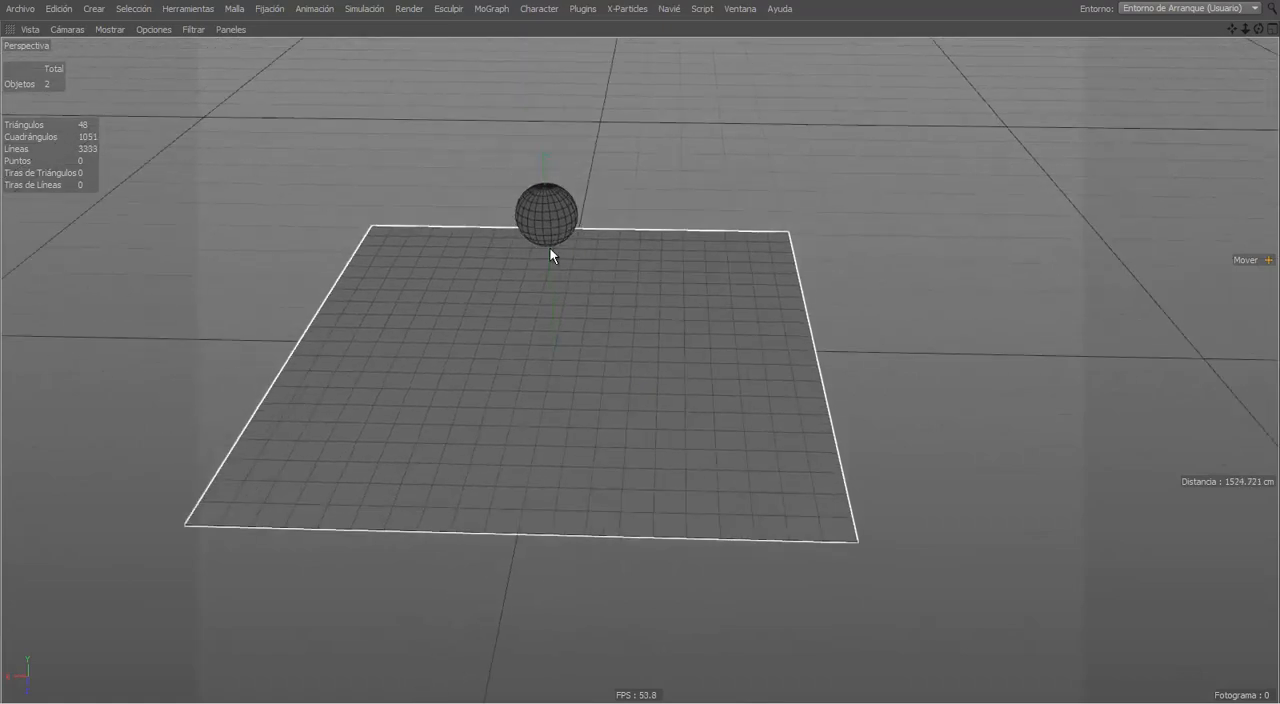
{"action": "left_click_drag", "start_coordinate": [684, 178], "coordinate": [714, 199], "text": "alt"}
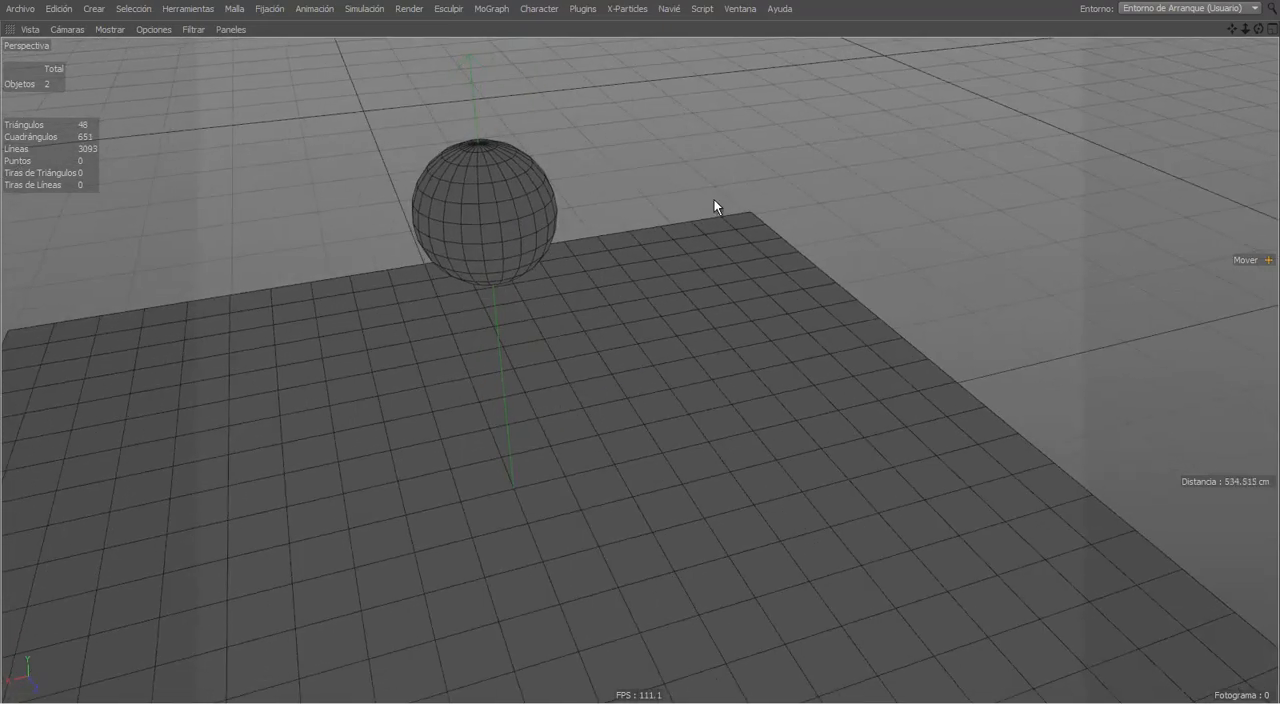
{"action": "key", "text": "ctrl+Tab"}
{"action": "left_click_drag", "start_coordinate": [546, 242], "coordinate": [556, 293], "text": "alt"}
{"action": "scroll", "coordinate": [499, 299], "scroll_direction": "down", "scroll_amount": 5}
{"action": "scroll", "coordinate": [499, 306], "scroll_direction": "down", "scroll_amount": 4}
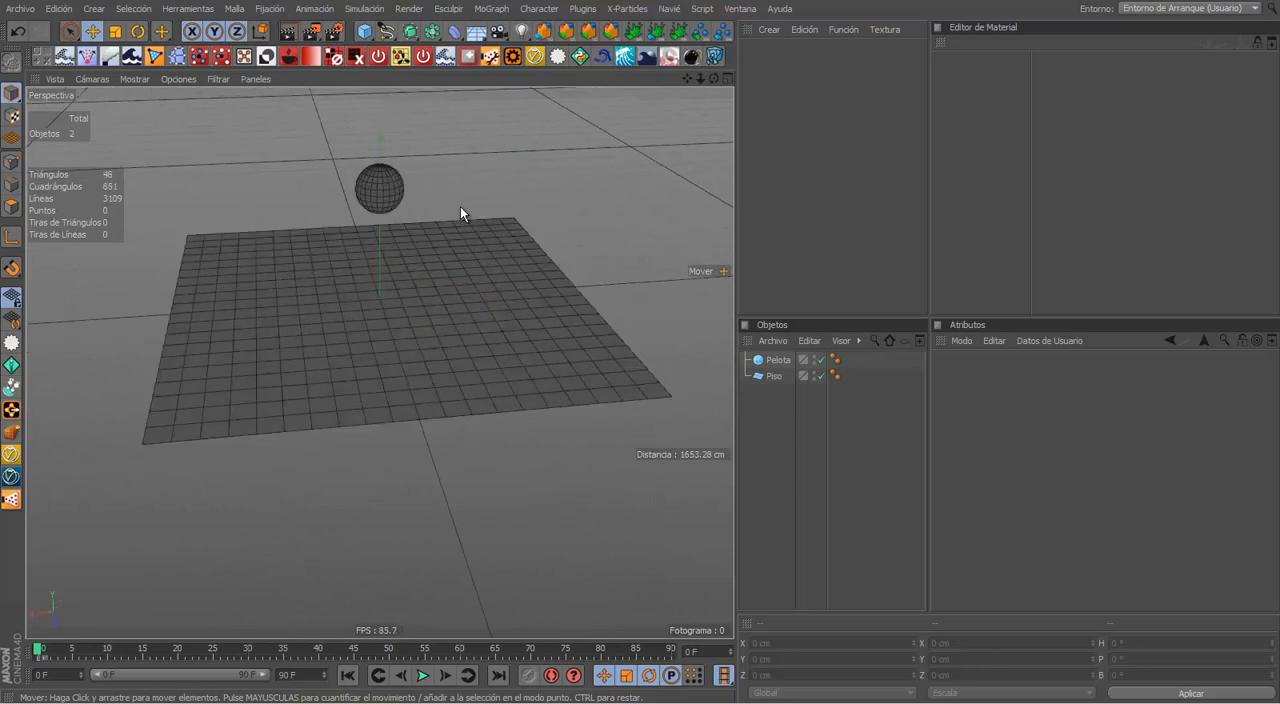
{"action": "left_click_drag", "start_coordinate": [466, 211], "coordinate": [560, 295], "text": "alt"}
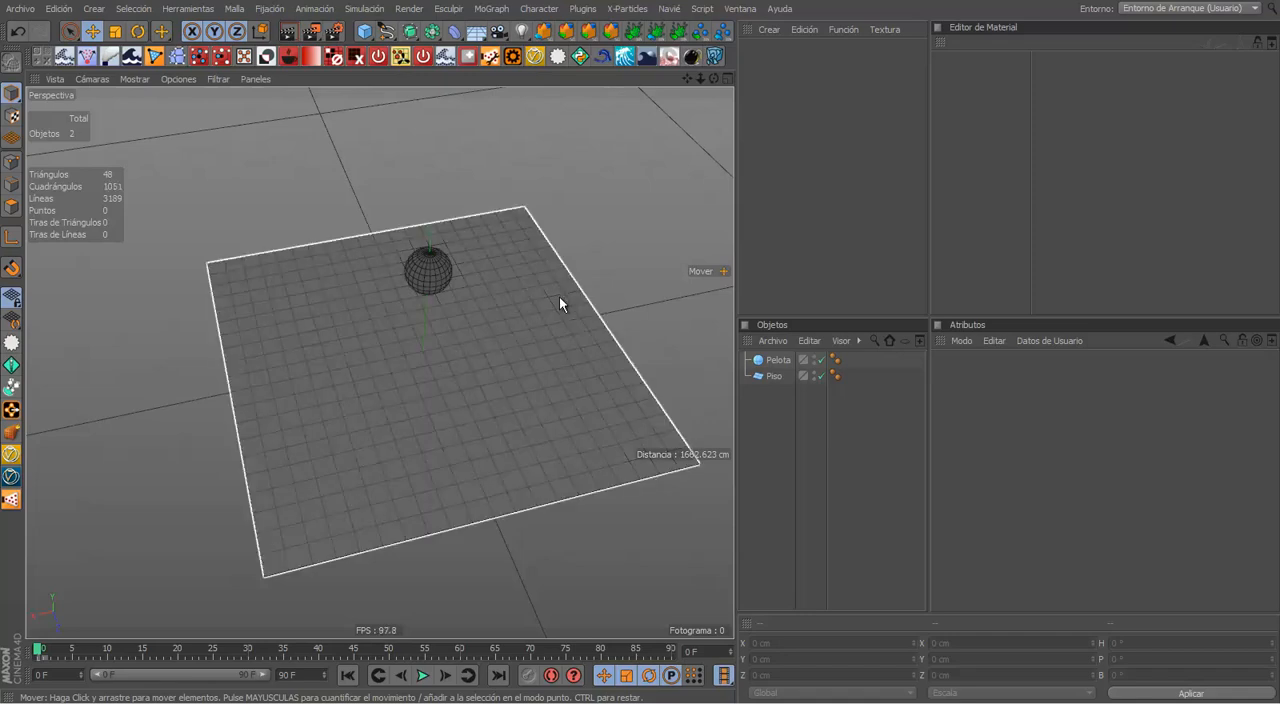
Step: Set the viewport display mode to Sombreado Gouraud (Líneas) and examine the ball and floor from several angles
{"action": "left_click", "coordinate": [136, 80]}
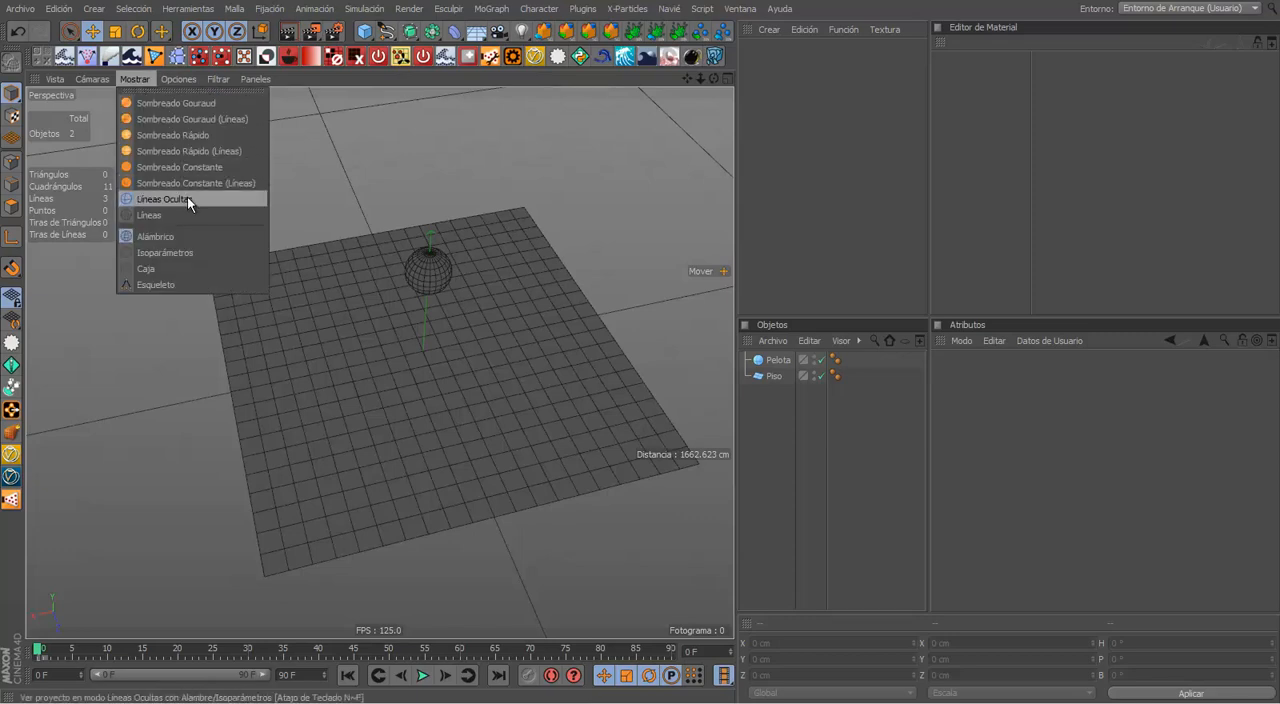
{"action": "left_click", "coordinate": [178, 120]}
{"action": "scroll", "coordinate": [366, 215], "scroll_direction": "up", "scroll_amount": 3}
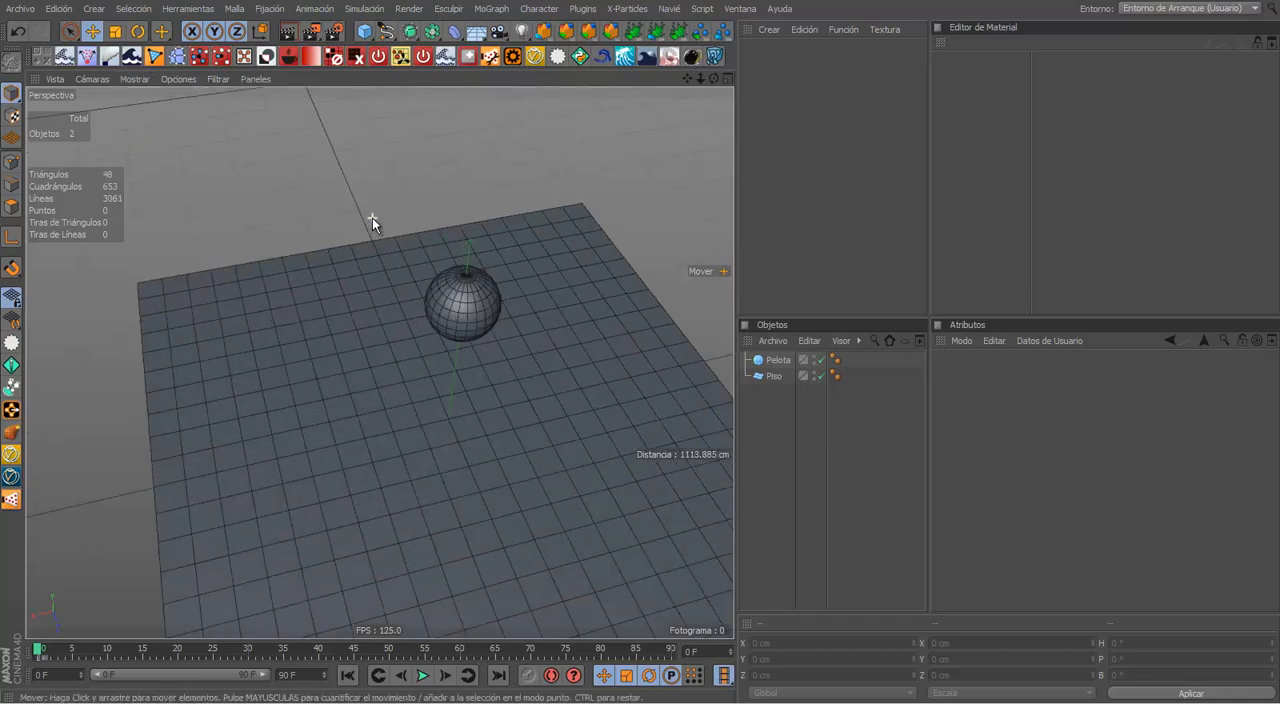
{"action": "middle_click_drag", "start_coordinate": [268, 170], "coordinate": [238, 145], "text": "alt"}
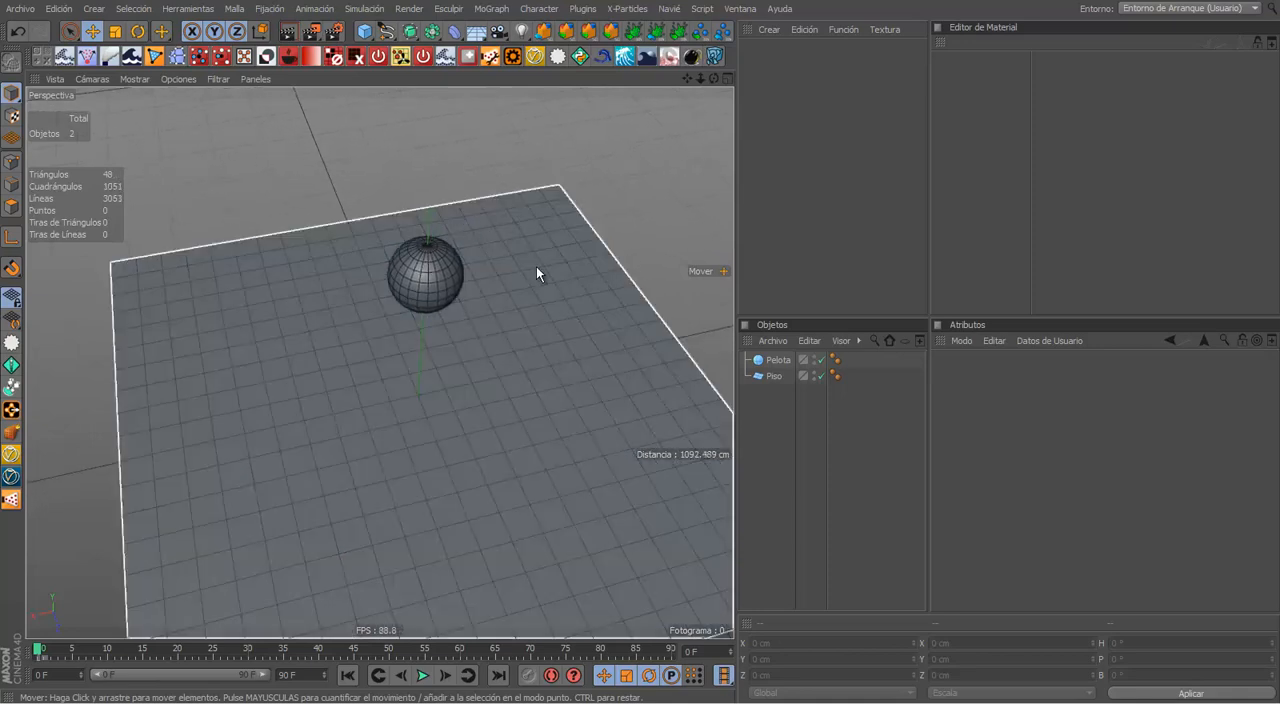
{"action": "left_click_drag", "start_coordinate": [534, 252], "coordinate": [560, 249], "text": "alt"}
{"action": "middle_click_drag", "start_coordinate": [474, 292], "coordinate": [325, 213], "text": "alt"}
{"action": "left_click_drag", "start_coordinate": [312, 269], "coordinate": [357, 266], "text": "alt"}
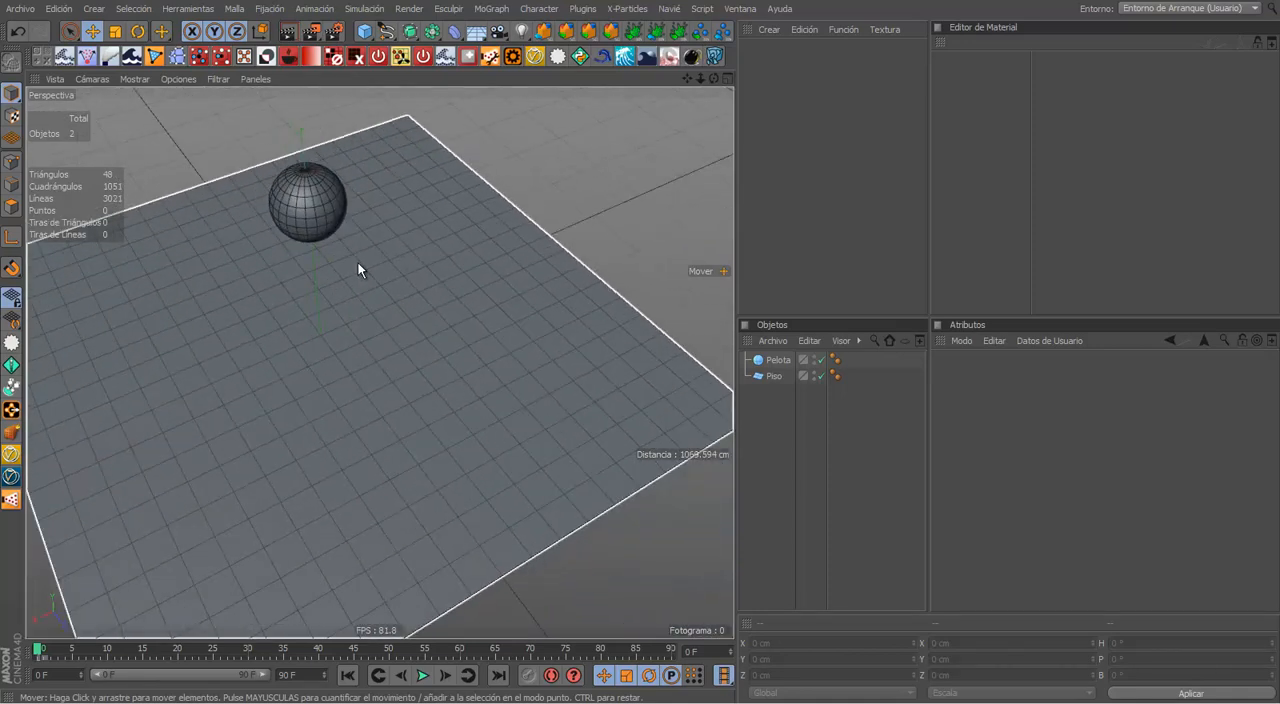
{"action": "middle_click_drag", "start_coordinate": [357, 266], "coordinate": [386, 286], "text": "alt"}
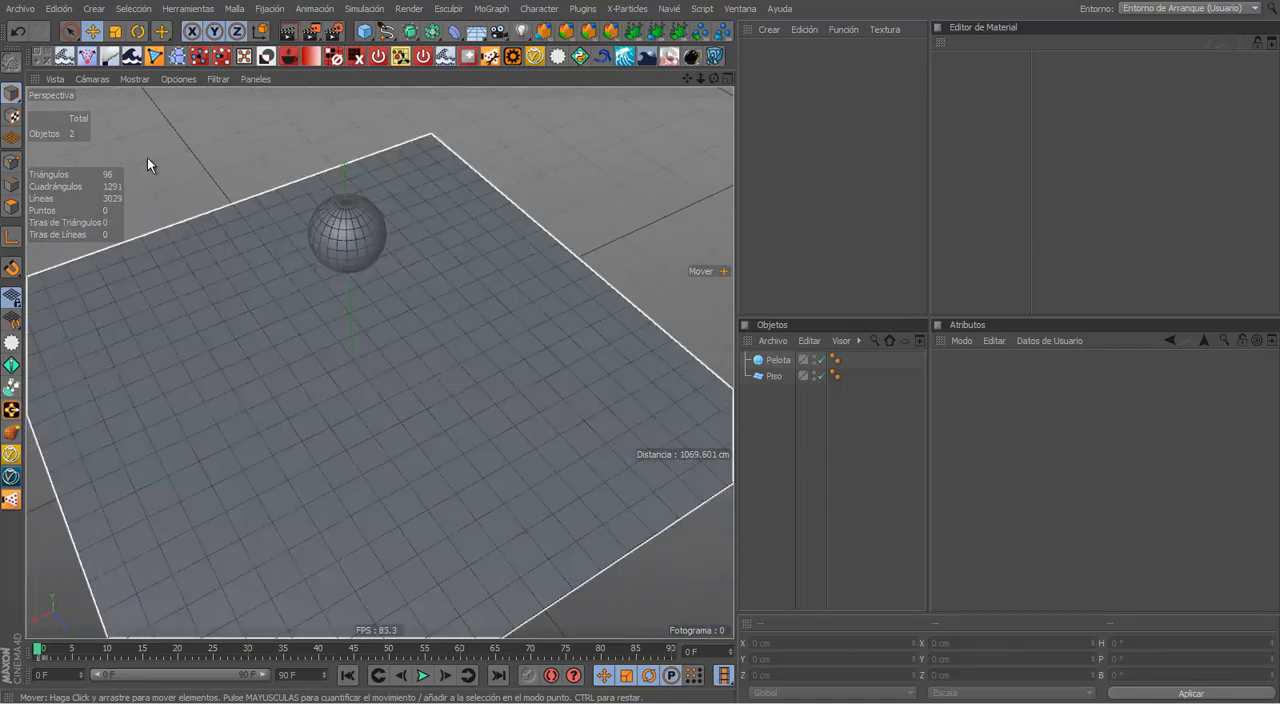
{"action": "middle_click_drag", "start_coordinate": [216, 163], "coordinate": [276, 158], "text": "alt"}
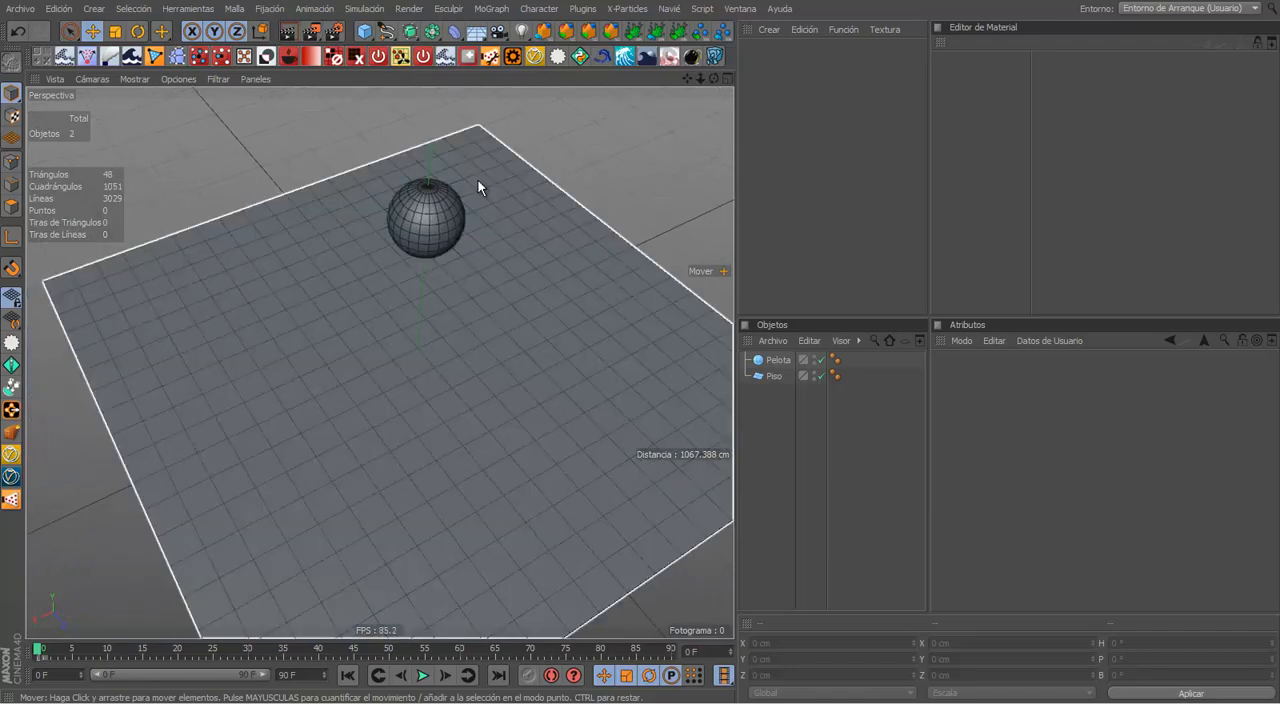
Step: Set the viewport display mode to Sombreado Constante (Líneas) and examine the ball and floor from several angles
{"action": "left_click", "coordinate": [136, 79]}
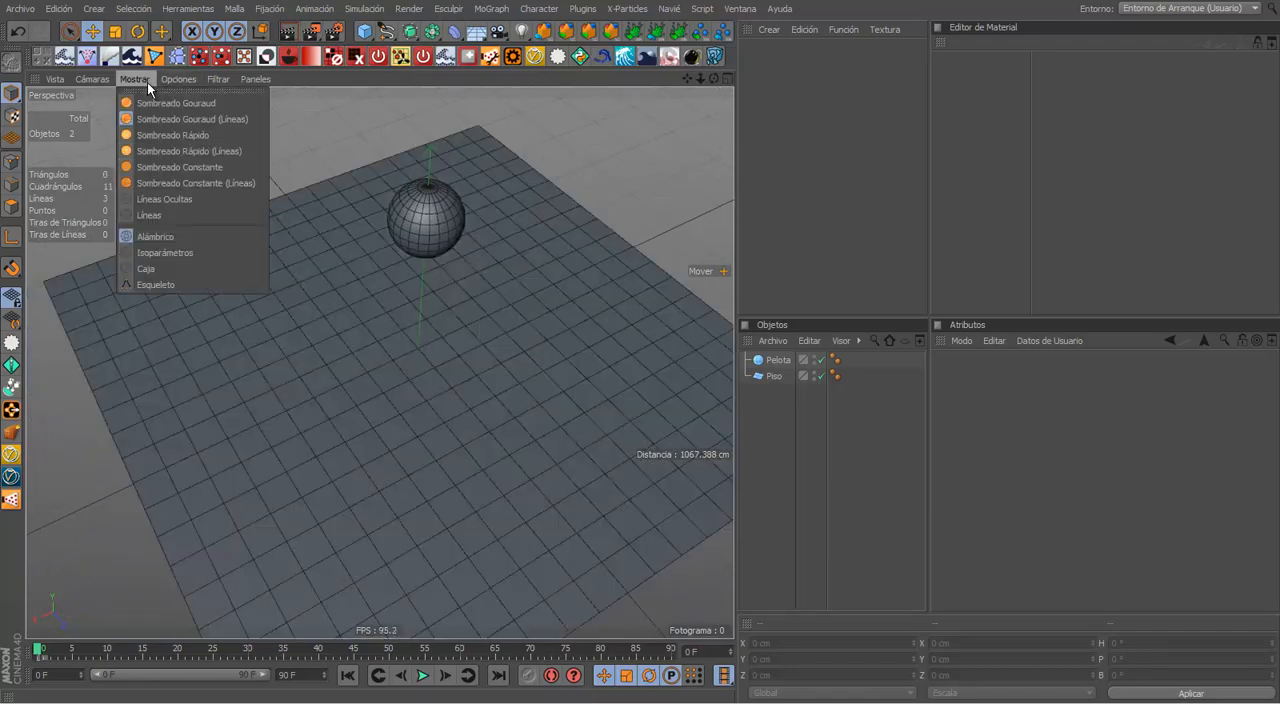
{"action": "left_click", "coordinate": [190, 183]}
{"action": "mouse_move", "coordinate": [310, 183]}
{"action": "left_mouse_down", "text": "alt"}
{"action": "mouse_move", "coordinate": [346, 148]}
{"action": "mouse_move", "coordinate": [370, 162]}
{"action": "left_mouse_up", "text": "alt"}
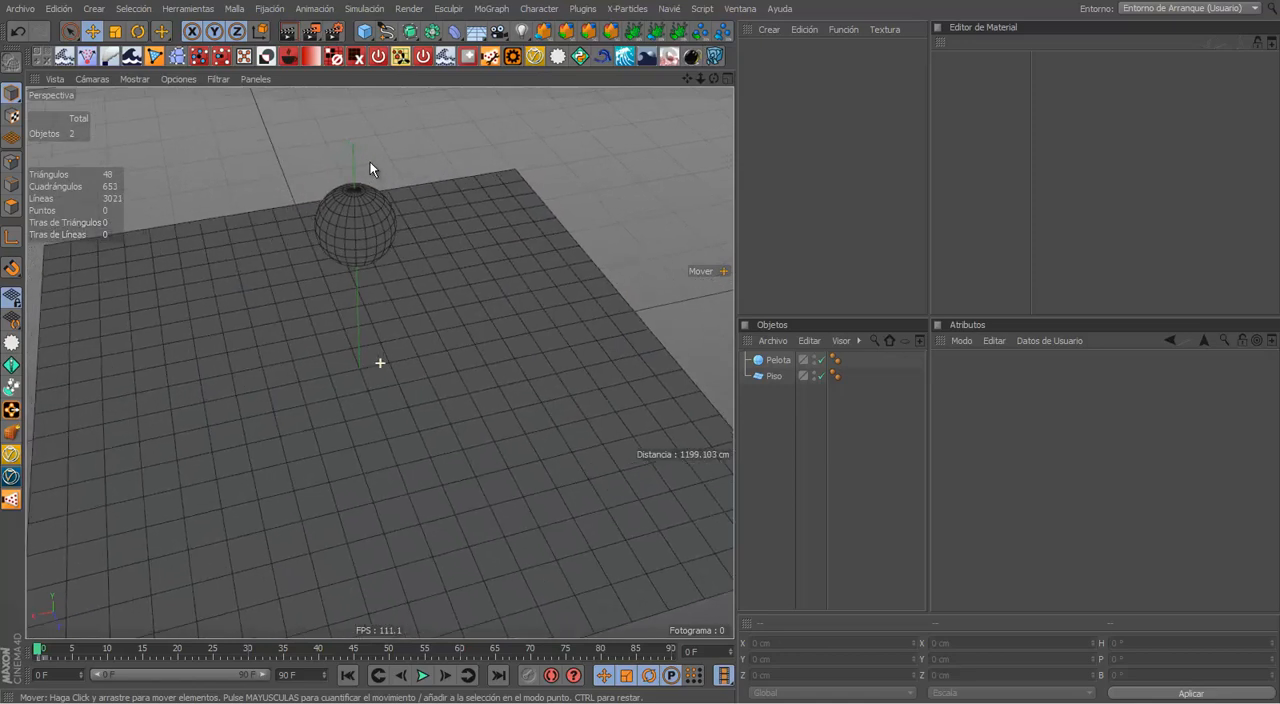
{"action": "left_click_drag", "start_coordinate": [559, 292], "coordinate": [475, 272], "text": "alt"}
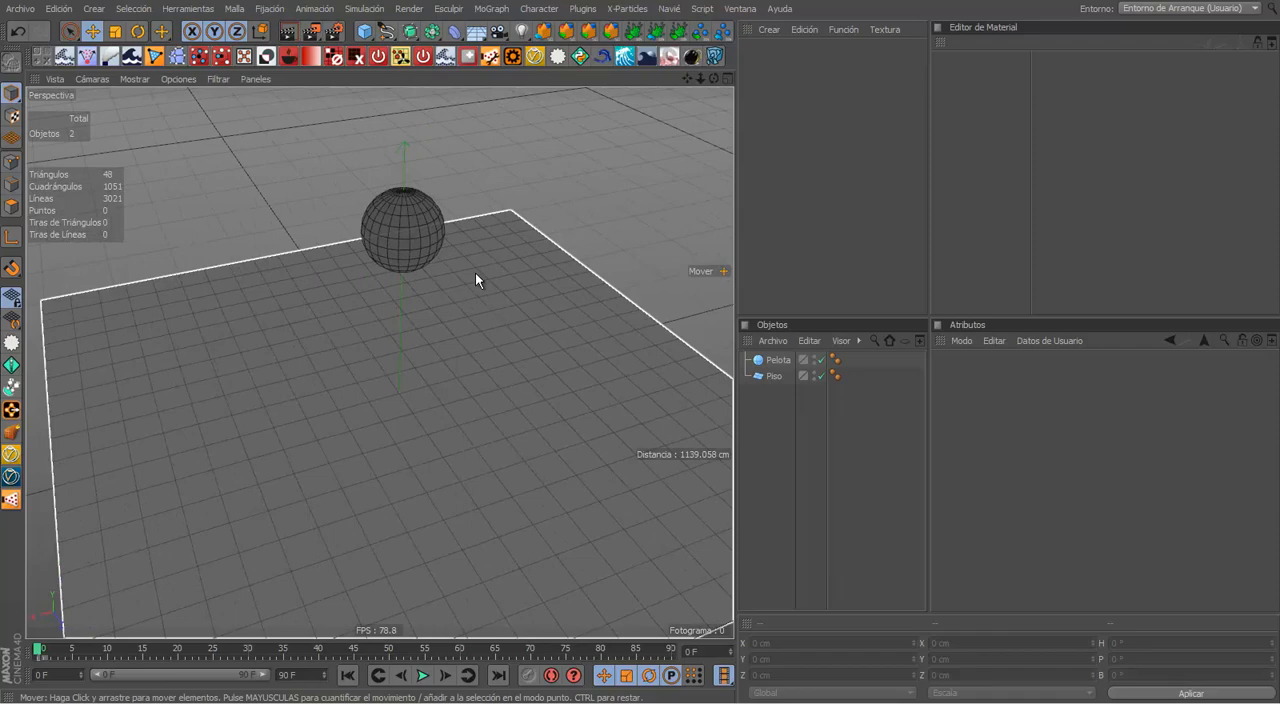
{"action": "left_click_drag", "start_coordinate": [597, 203], "coordinate": [462, 281], "text": "alt"}
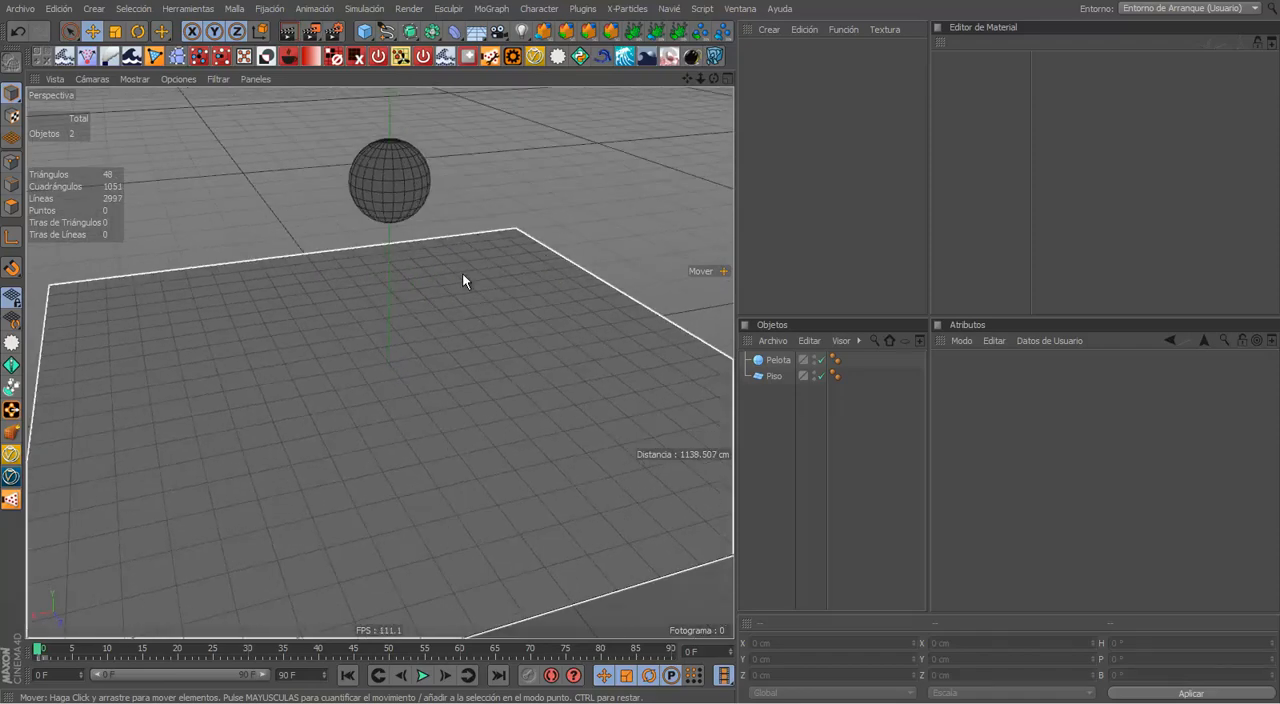
{"action": "middle_click_drag", "start_coordinate": [378, 352], "coordinate": [386, 301], "text": "alt"}
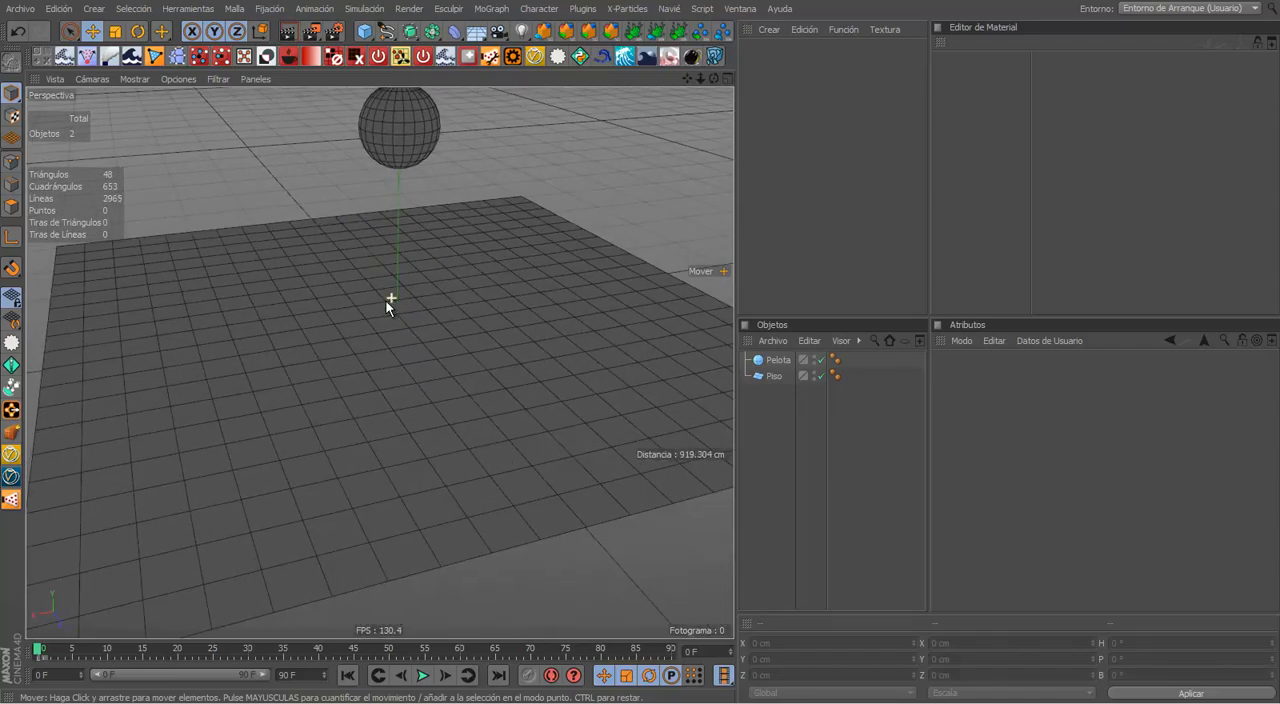
{"action": "left_click_drag", "start_coordinate": [318, 328], "coordinate": [363, 337], "text": "alt"}
{"action": "middle_click_drag", "start_coordinate": [363, 337], "coordinate": [412, 273], "text": "alt"}
{"action": "left_click_drag", "start_coordinate": [412, 273], "coordinate": [460, 346], "text": "alt"}
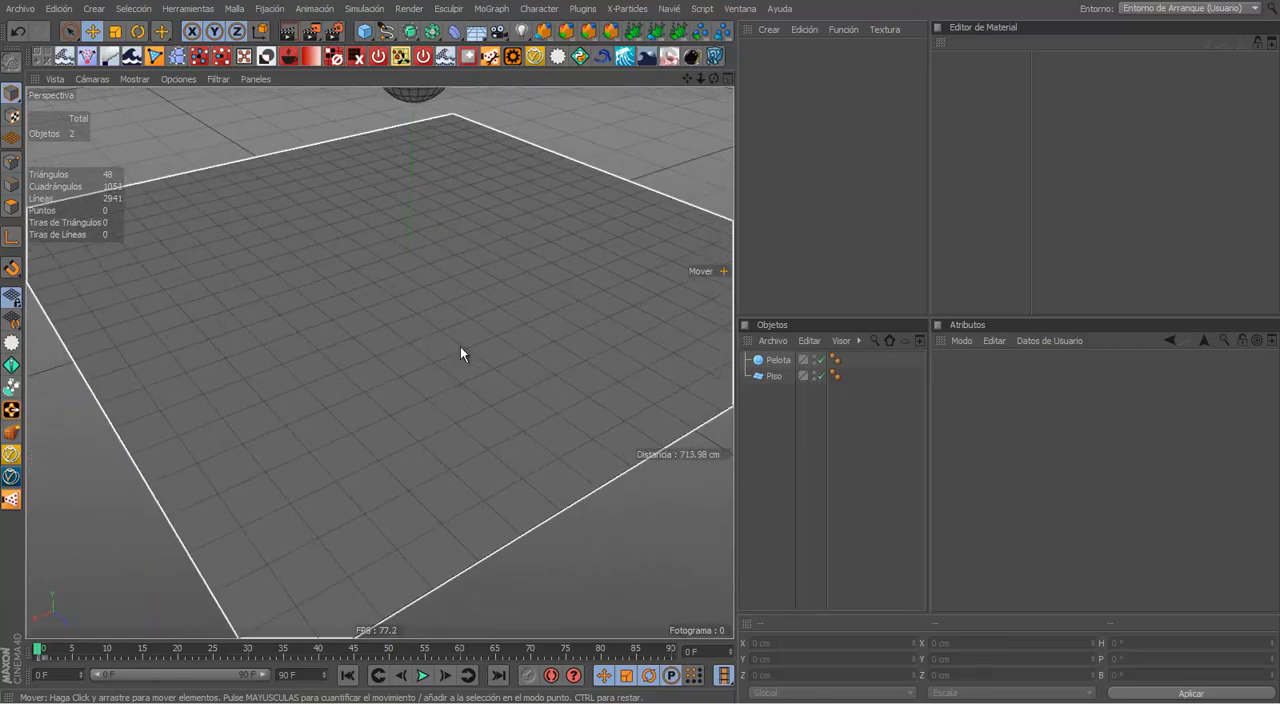
{"action": "right_click_drag", "start_coordinate": [460, 346], "coordinate": [432, 313], "text": "alt"}
{"action": "left_click_drag", "start_coordinate": [432, 313], "coordinate": [463, 326], "text": "alt"}
{"action": "middle_click_drag", "start_coordinate": [463, 326], "coordinate": [459, 348], "text": "alt"}
{"action": "mouse_move", "coordinate": [459, 348]}
{"action": "left_mouse_down", "text": "alt"}
{"action": "mouse_move", "coordinate": [459, 363]}
{"action": "mouse_move", "coordinate": [471, 343]}
{"action": "left_mouse_up", "text": "alt"}
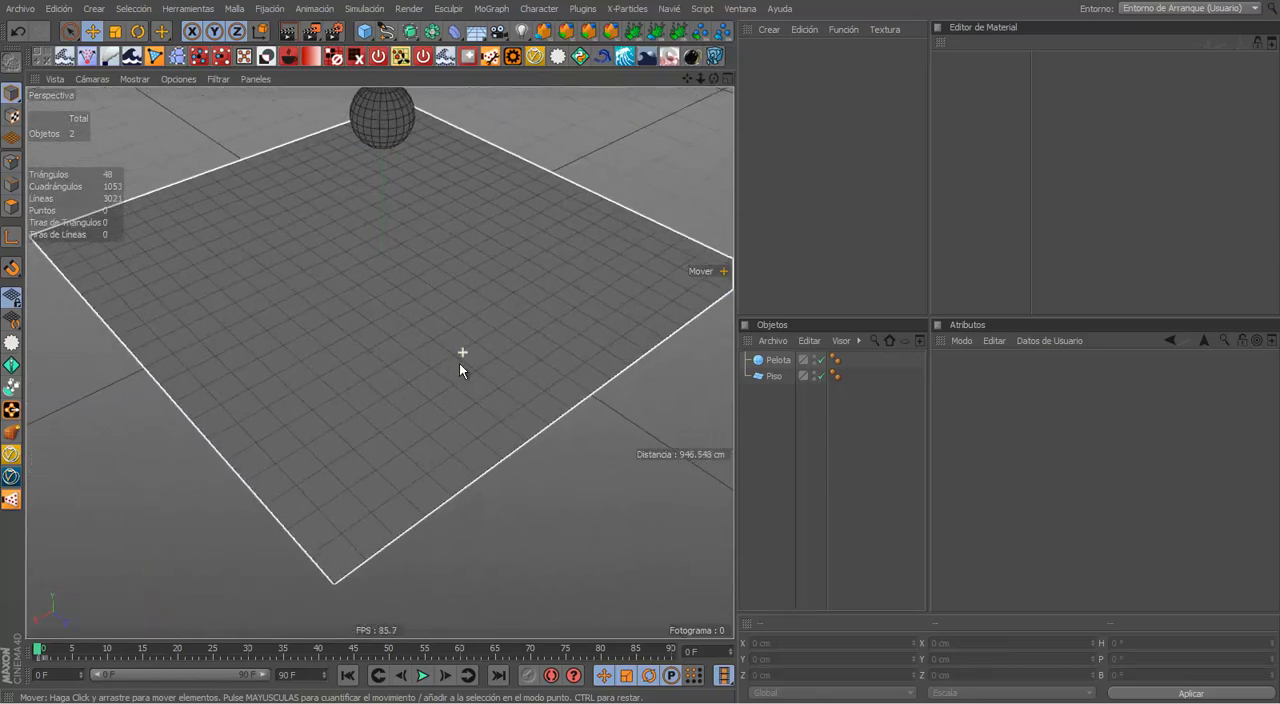
Step: Select the floor plane, deselect it, and select it again to leave it as the active object
{"action": "left_click", "coordinate": [578, 249]}
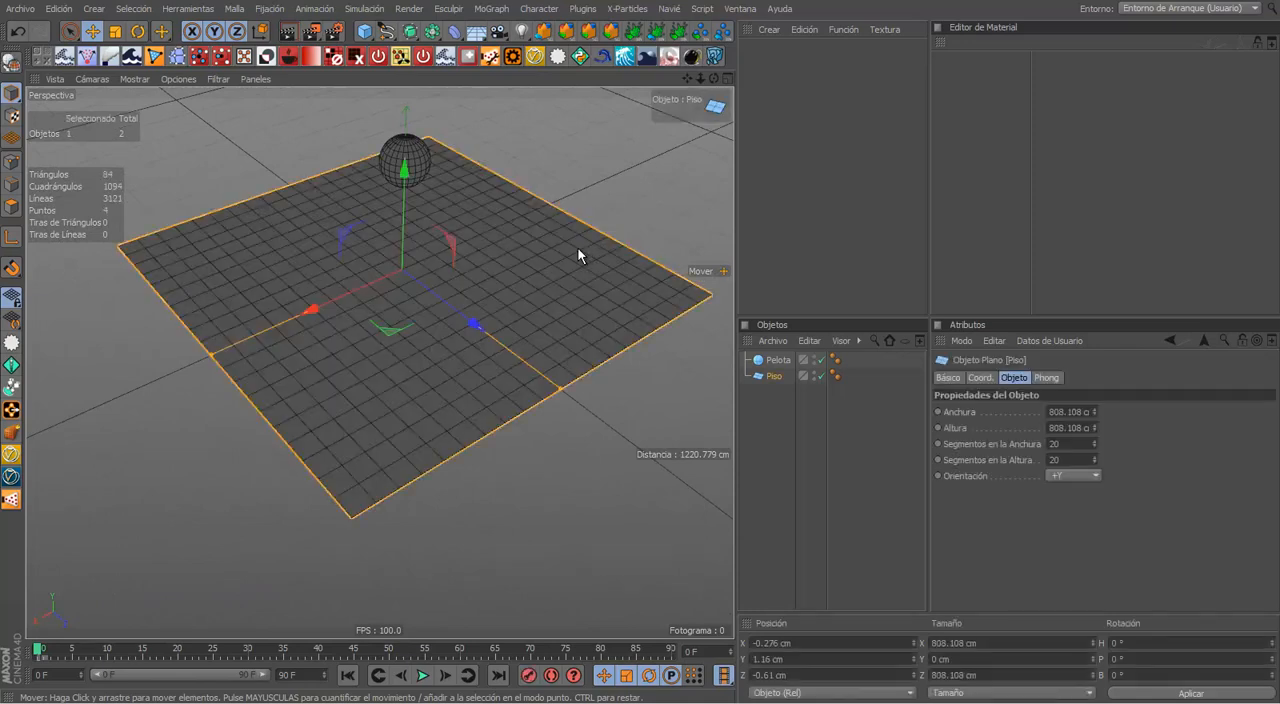
{"action": "middle_click_drag", "start_coordinate": [536, 224], "coordinate": [527, 246], "text": "alt"}
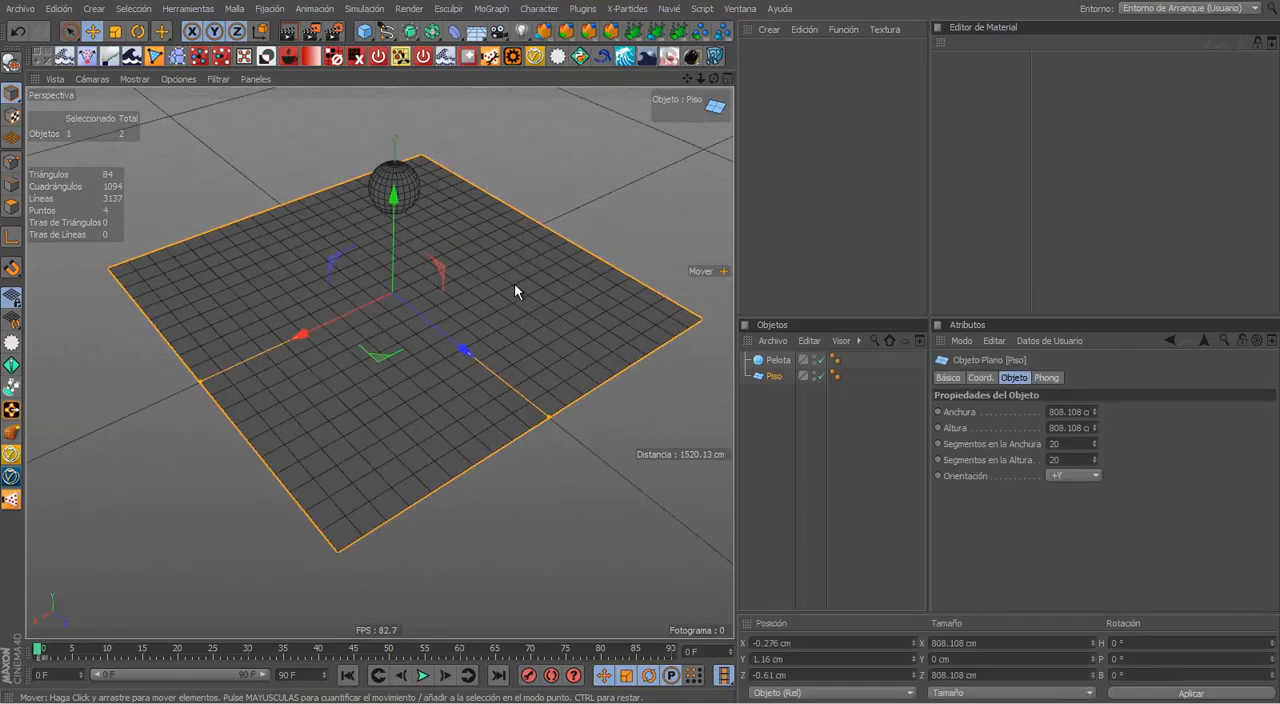
{"action": "left_click", "coordinate": [557, 205]}
{"action": "left_click", "coordinate": [538, 258]}
{"action": "left_click_drag", "start_coordinate": [535, 272], "coordinate": [542, 200], "text": "alt"}
{"action": "left_click", "coordinate": [542, 200]}
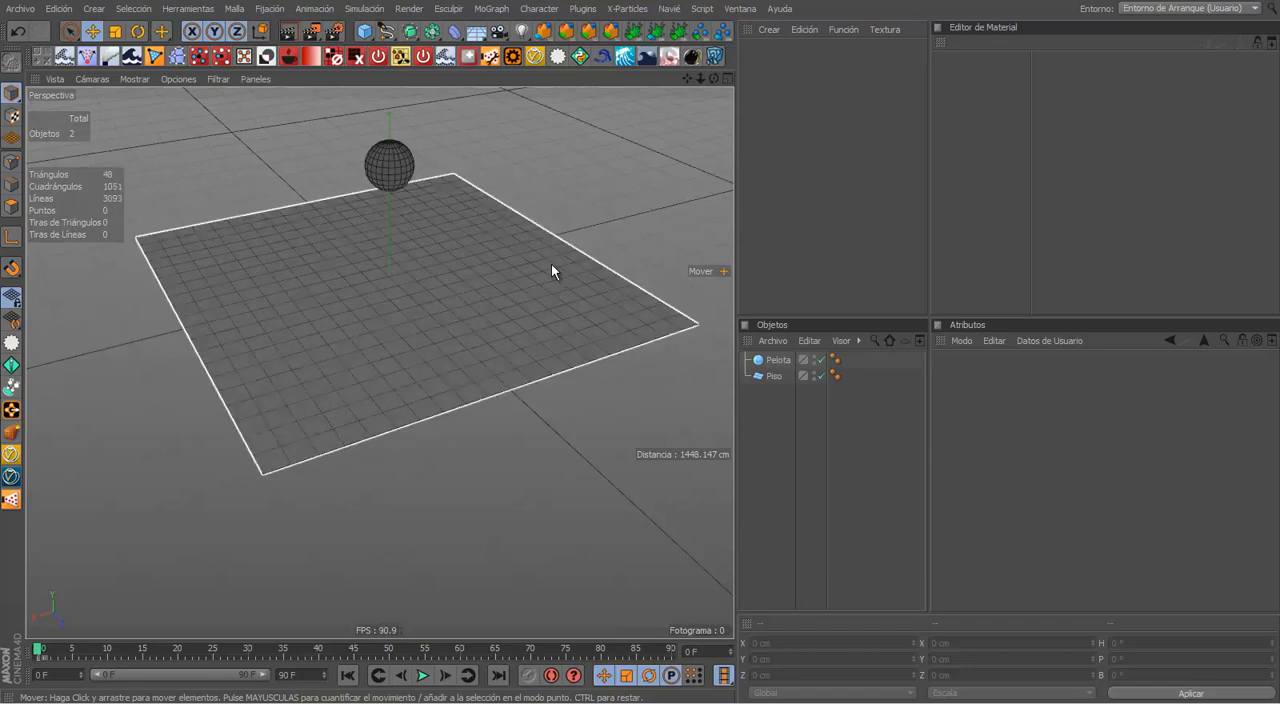
{"action": "middle_click_drag", "start_coordinate": [522, 344], "coordinate": [508, 350], "text": "alt"}
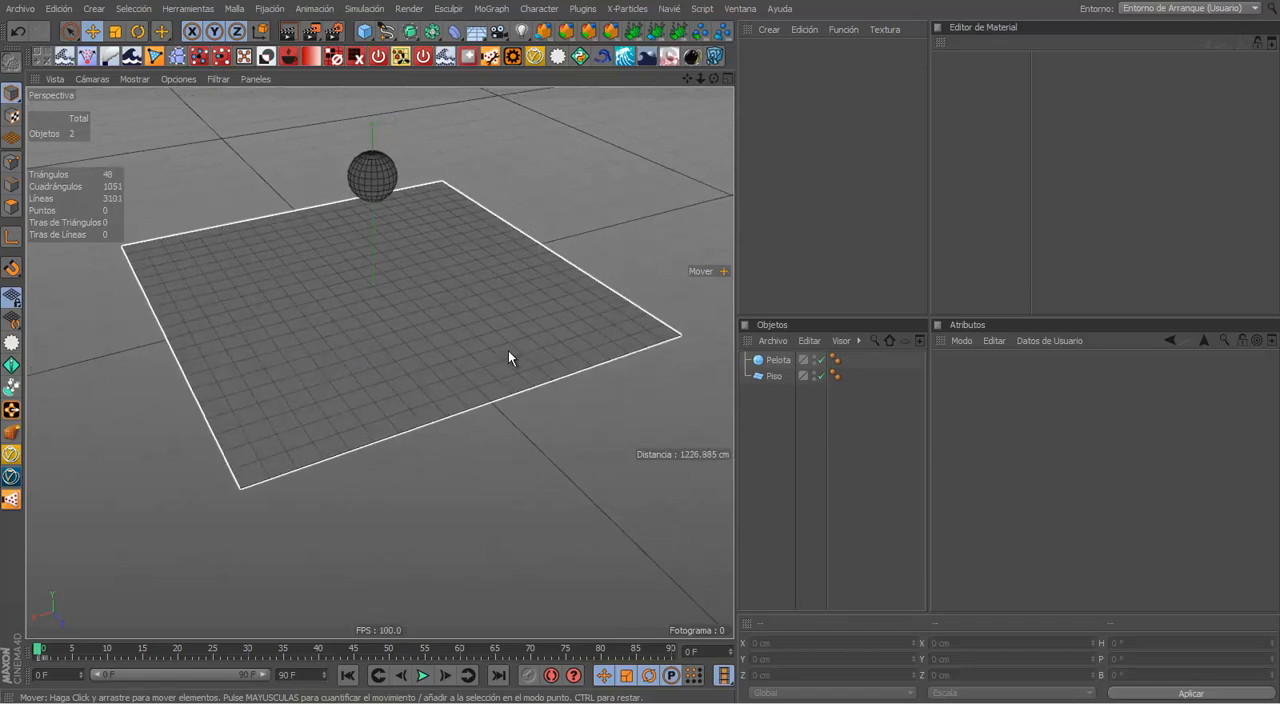
{"action": "left_click", "coordinate": [502, 364]}
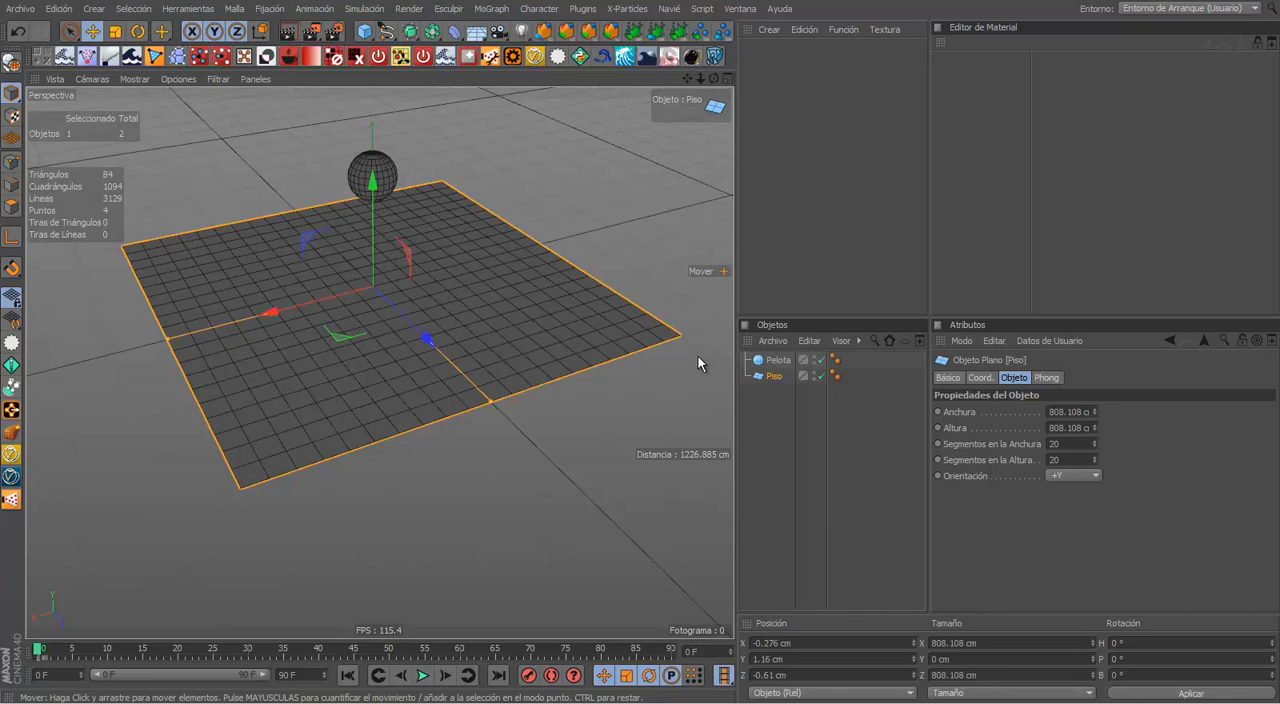
{"action": "left_click_drag", "start_coordinate": [461, 371], "coordinate": [529, 372], "text": "alt"}
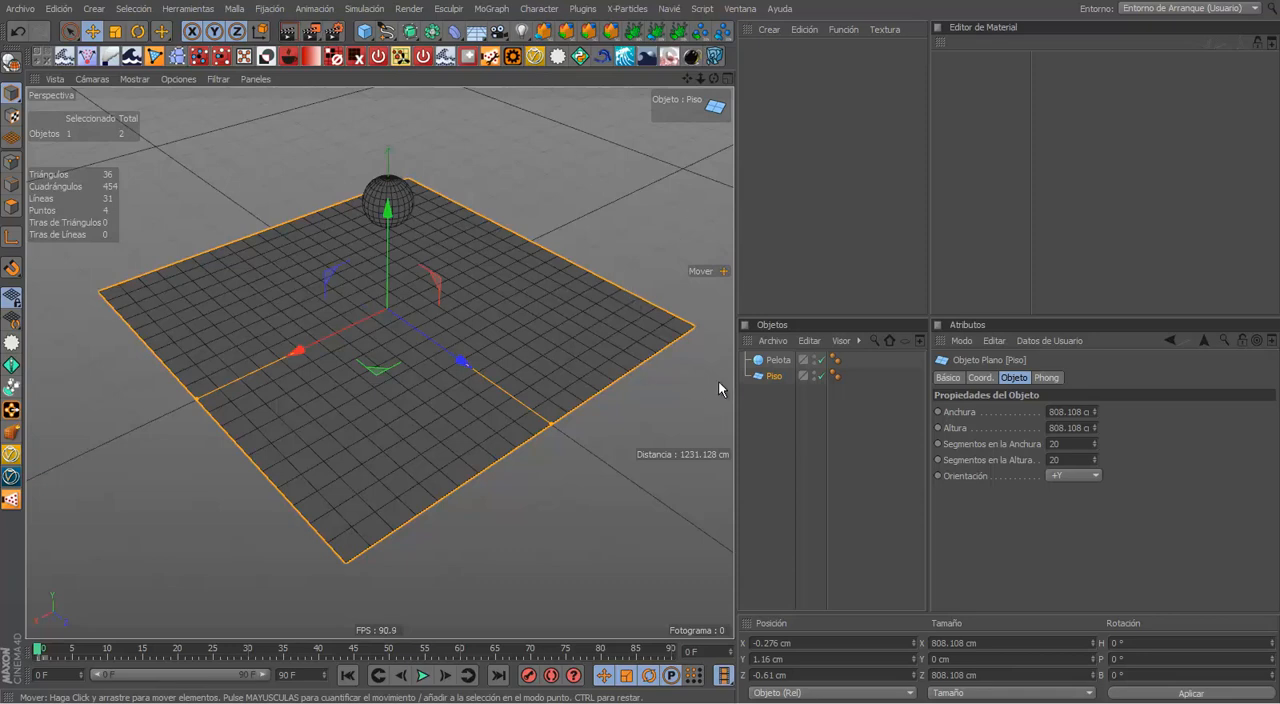
Step: Maximize the perspective view and look through the tag categories available for the floor, including the Simulación Etiquetas
{"action": "key", "text": "ctrl+Tab"}
{"action": "middle_click_drag", "start_coordinate": [573, 325], "coordinate": [526, 295], "text": "alt"}
{"action": "middle_click_drag", "start_coordinate": [612, 173], "coordinate": [595, 228], "text": "alt"}
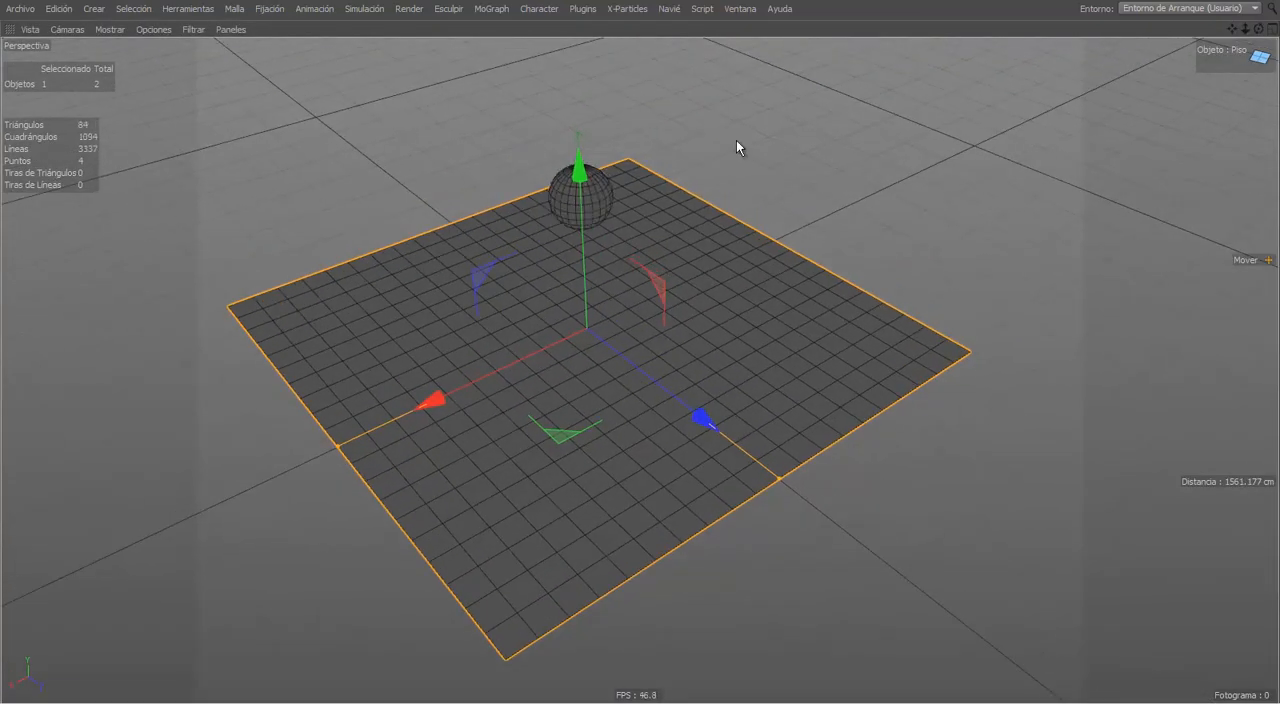
{"action": "middle_click_drag", "start_coordinate": [572, 213], "coordinate": [550, 198], "text": "alt"}
{"action": "right_click", "coordinate": [487, 299]}
{"action": "mouse_move", "coordinate": [578, 456]}
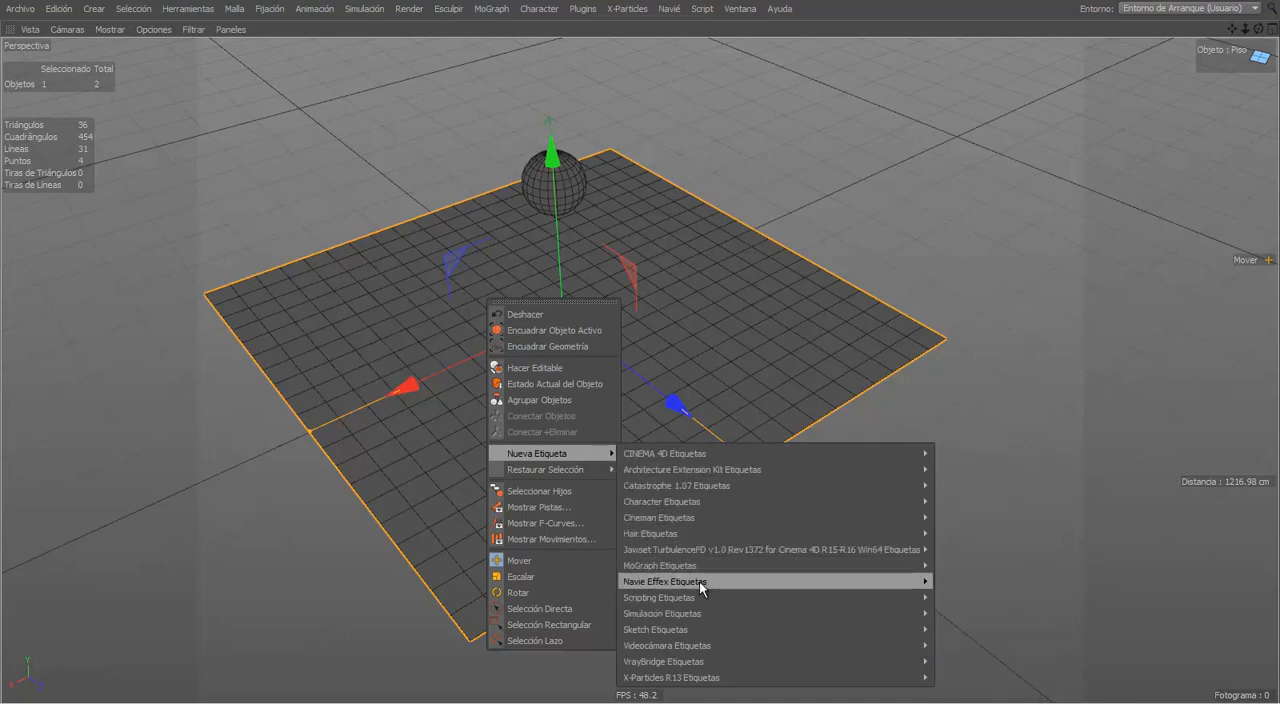
{"action": "mouse_move", "coordinate": [697, 622]}
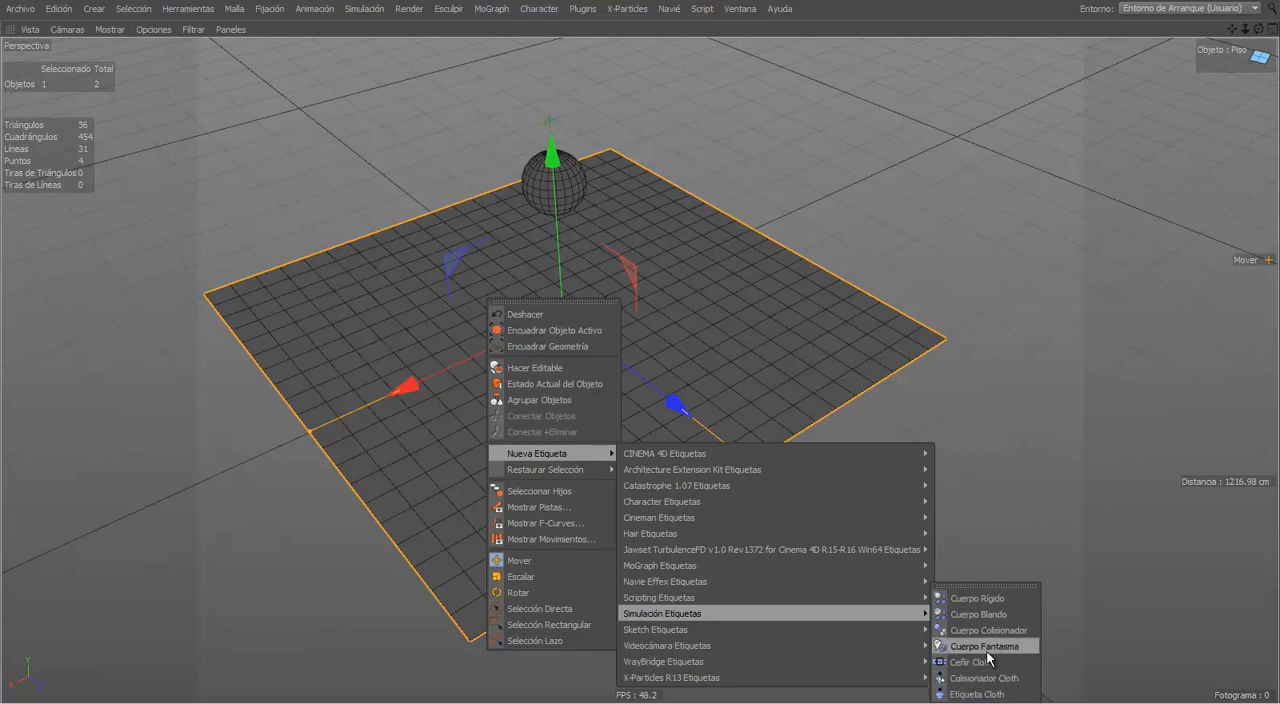
{"action": "left_click", "coordinate": [970, 598]}
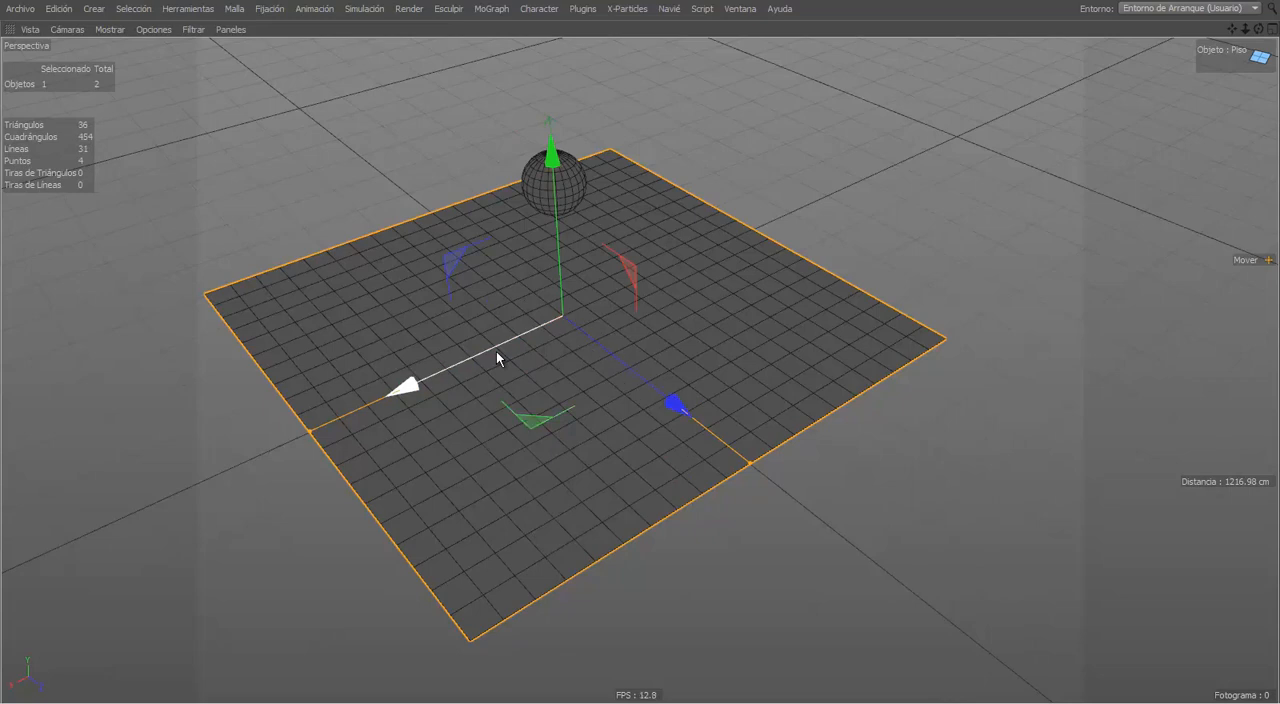
Step: Restore the normal layout and review the floor's context commands from the perspective view without applying any
{"action": "key", "text": "ctrl+Tab"}
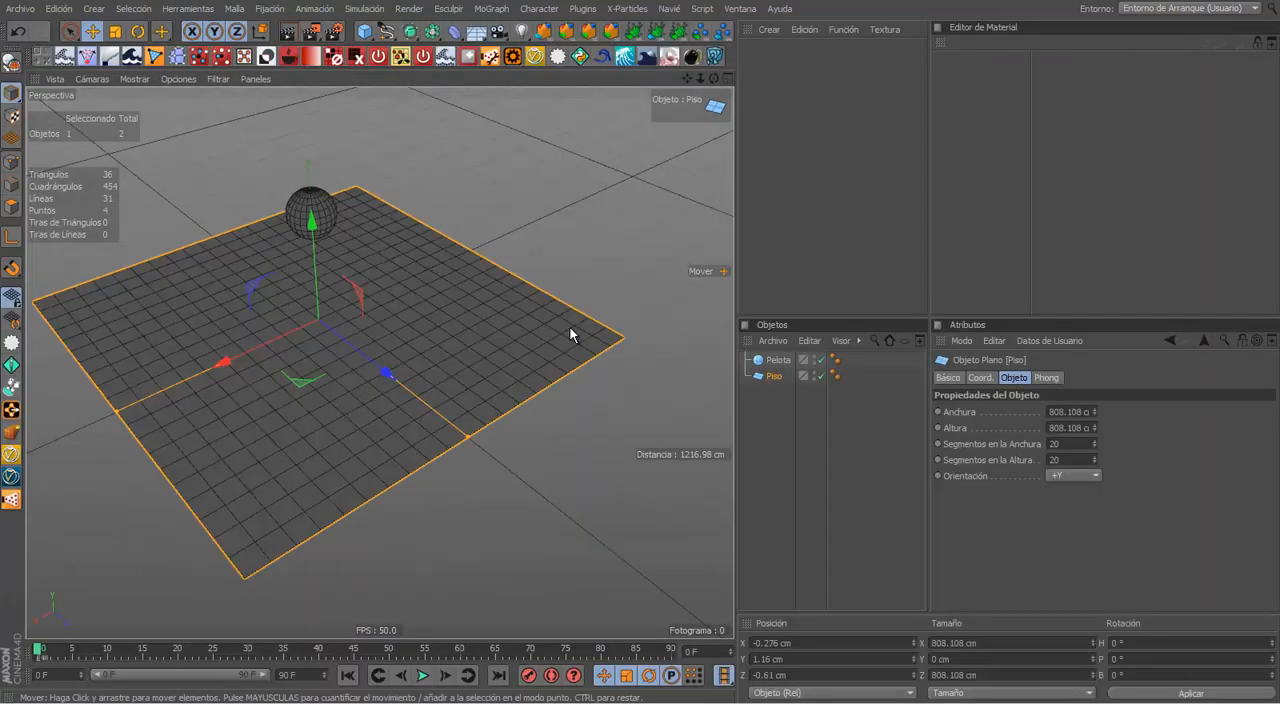
{"action": "key", "text": "s"}
{"action": "right_click", "coordinate": [491, 305]}
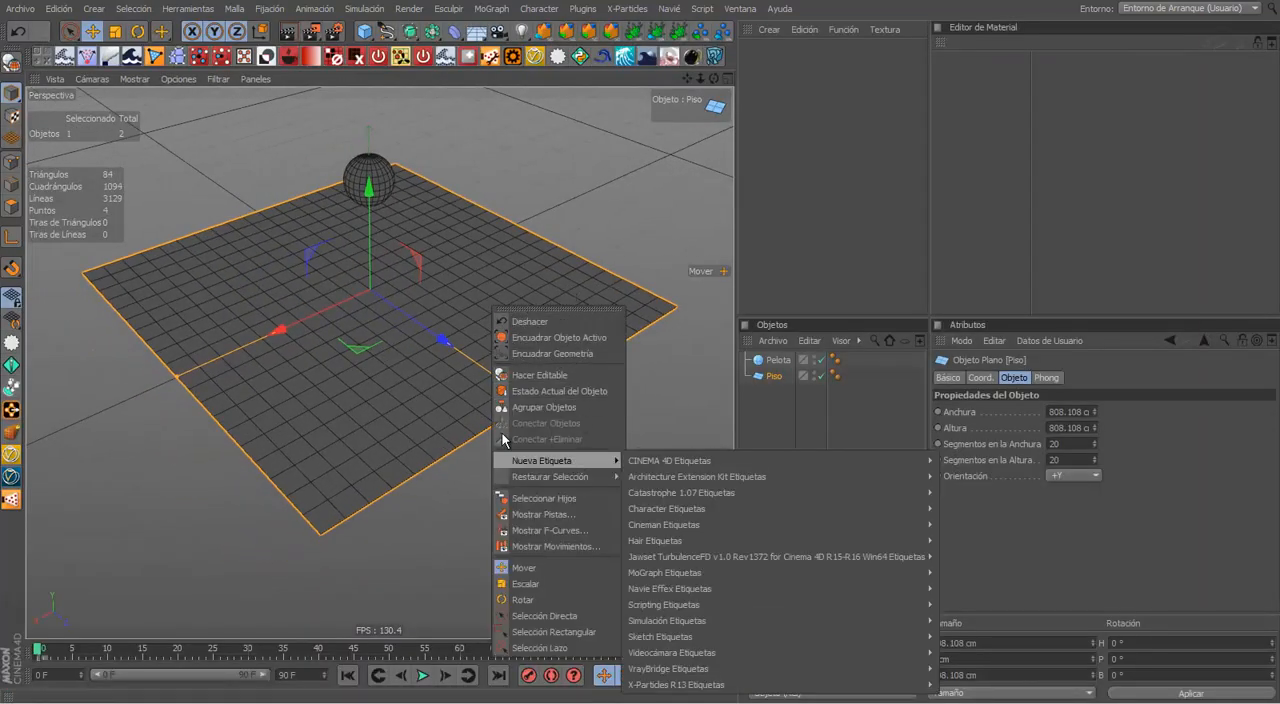
{"action": "left_click", "coordinate": [590, 222]}
{"action": "middle_click_drag", "start_coordinate": [541, 252], "coordinate": [628, 247], "text": "alt"}
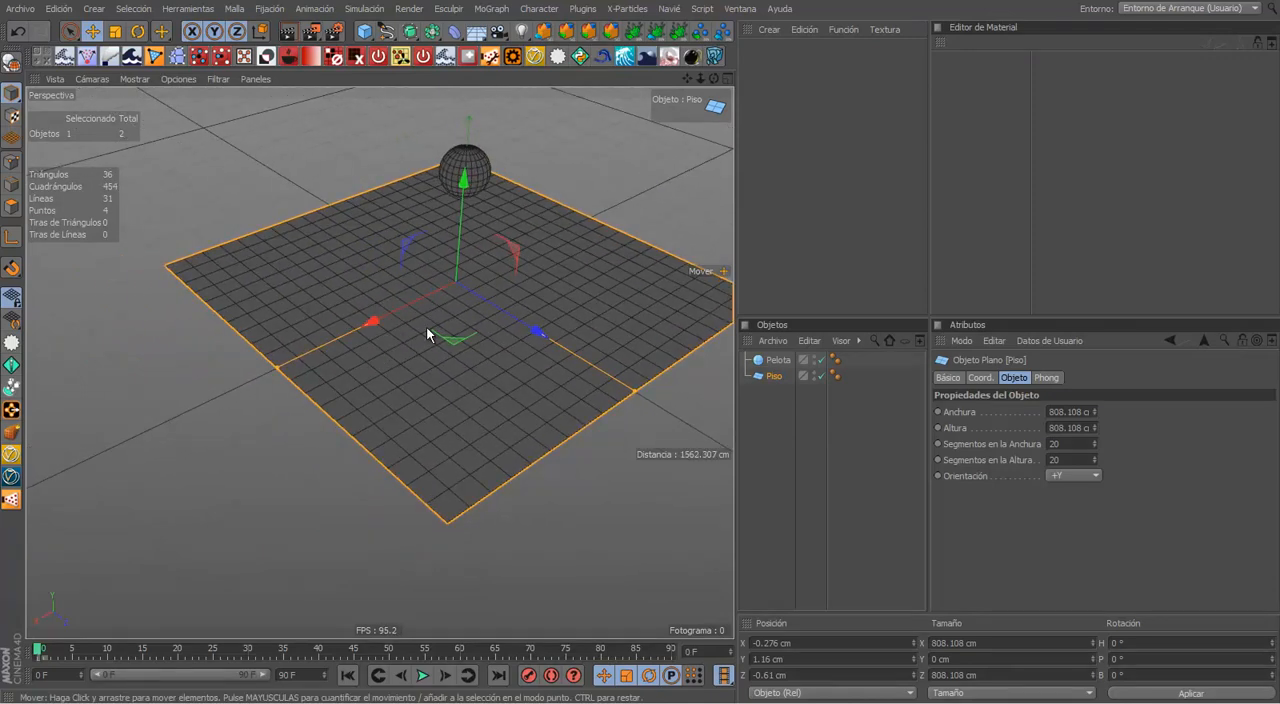
{"action": "right_click", "coordinate": [427, 330]}
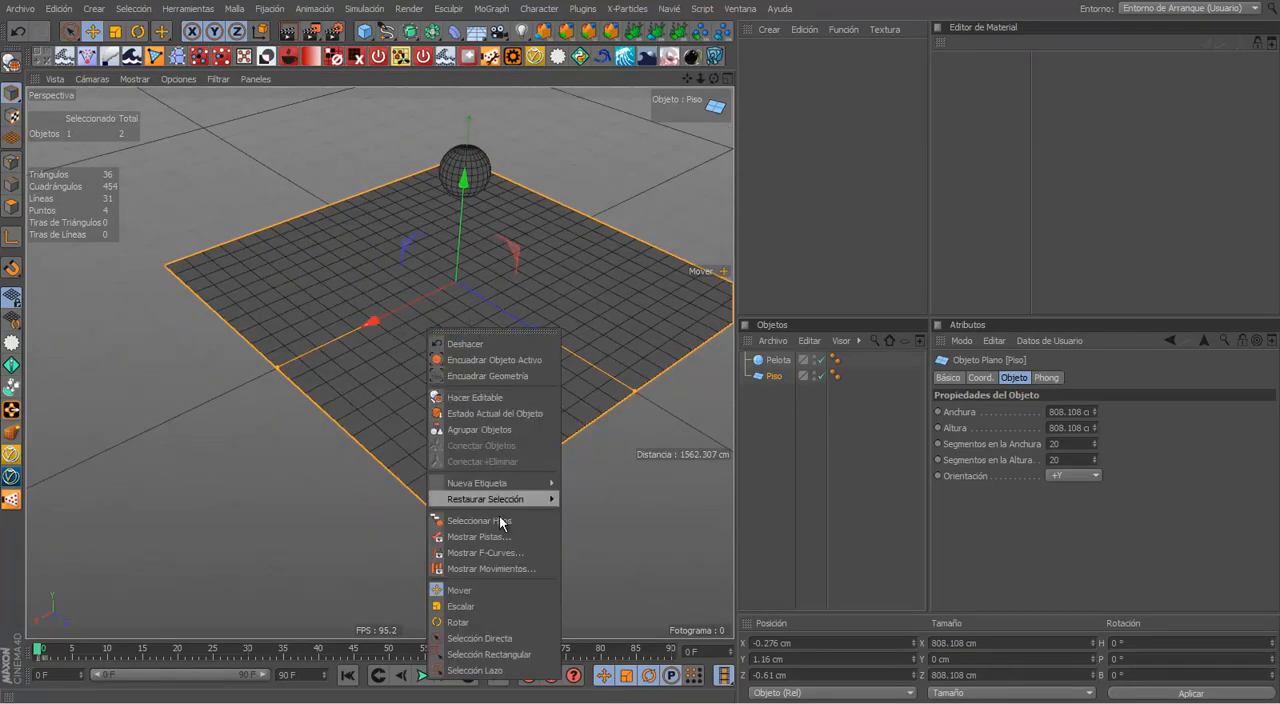
{"action": "mouse_move", "coordinate": [500, 483]}
{"action": "left_click", "coordinate": [653, 382]}
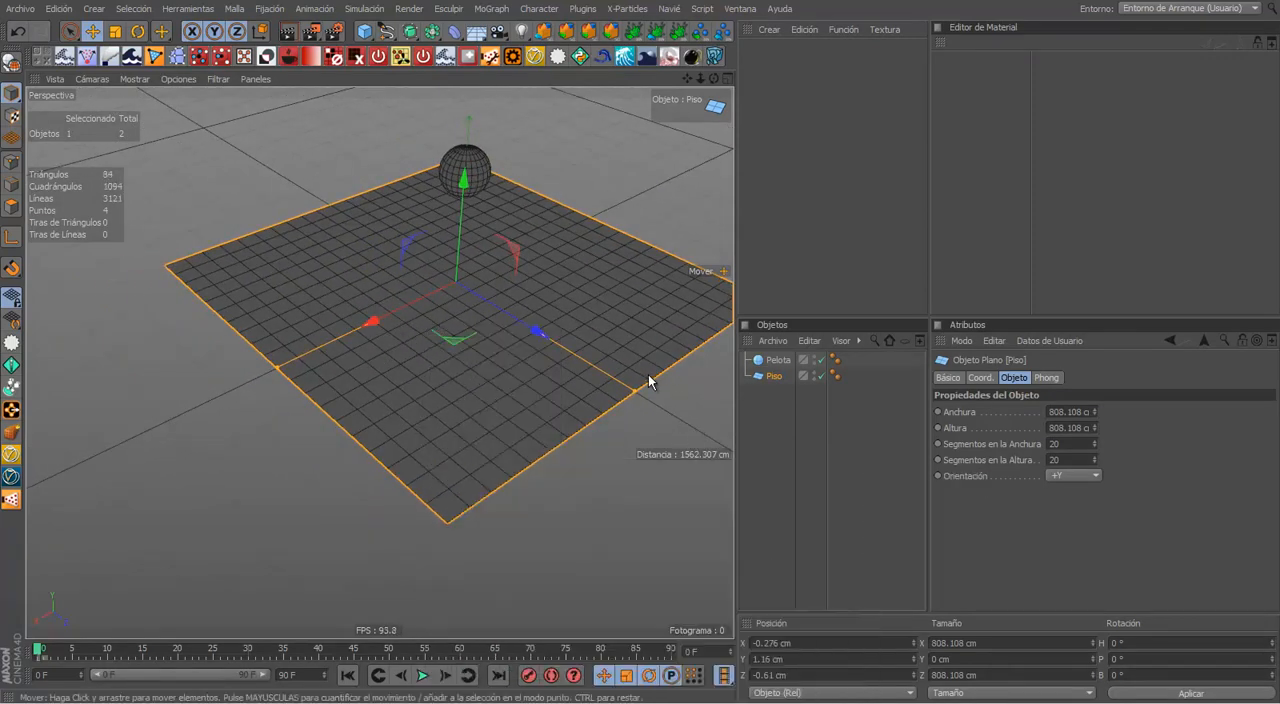
Step: Review the floor's Simulación Etiquetas, including Cuerpo Colisionador, from a closer perspective angle without adding any tag
{"action": "middle_click_drag", "start_coordinate": [651, 380], "coordinate": [571, 409], "text": "alt"}
{"action": "left_click_drag", "start_coordinate": [521, 419], "coordinate": [513, 371], "text": "alt"}
{"action": "middle_click_drag", "start_coordinate": [513, 371], "coordinate": [604, 366], "text": "alt"}
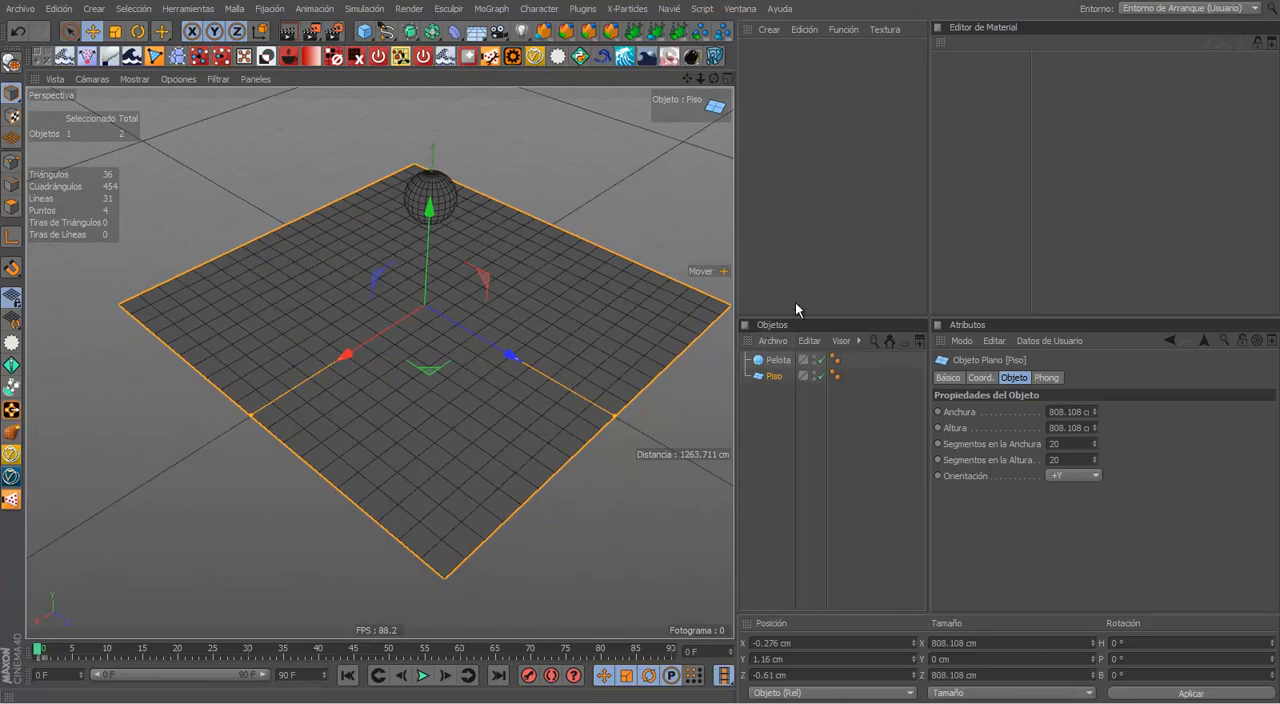
{"action": "right_click", "coordinate": [769, 378]}
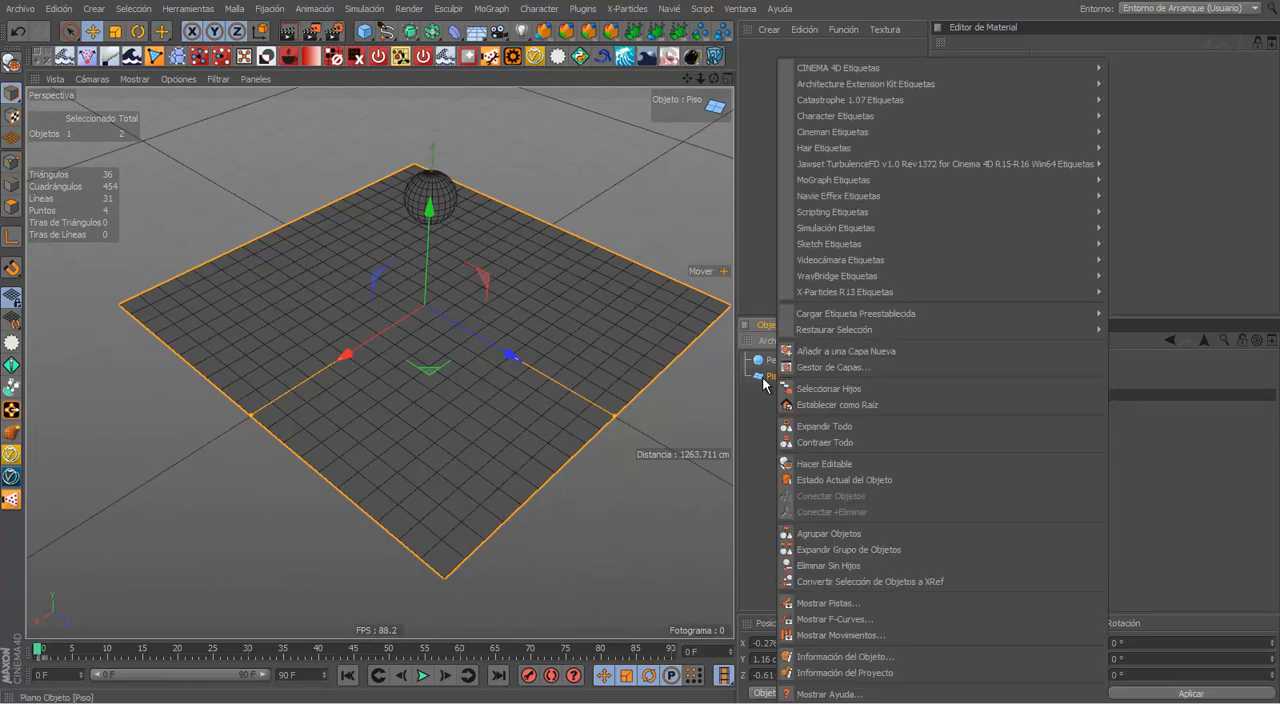
{"action": "left_click", "coordinate": [763, 380]}
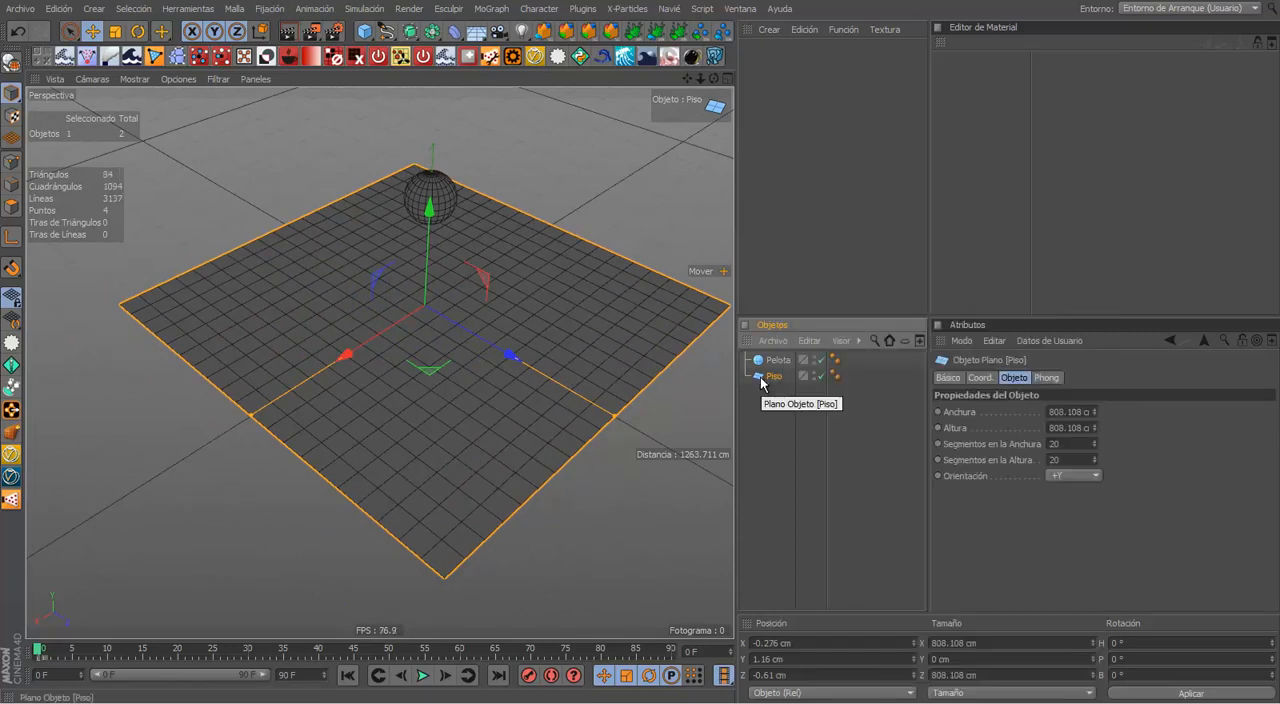
{"action": "right_click", "coordinate": [762, 381]}
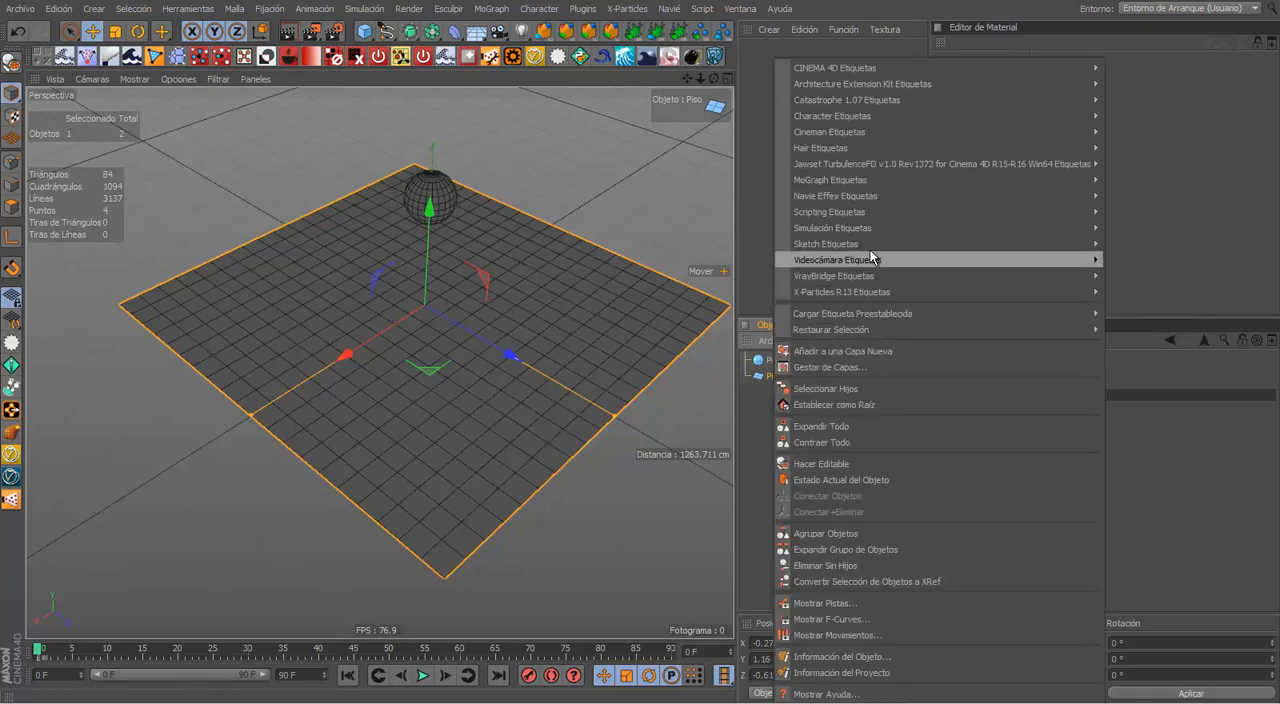
{"action": "mouse_move", "coordinate": [856, 218]}
{"action": "mouse_move", "coordinate": [918, 224]}
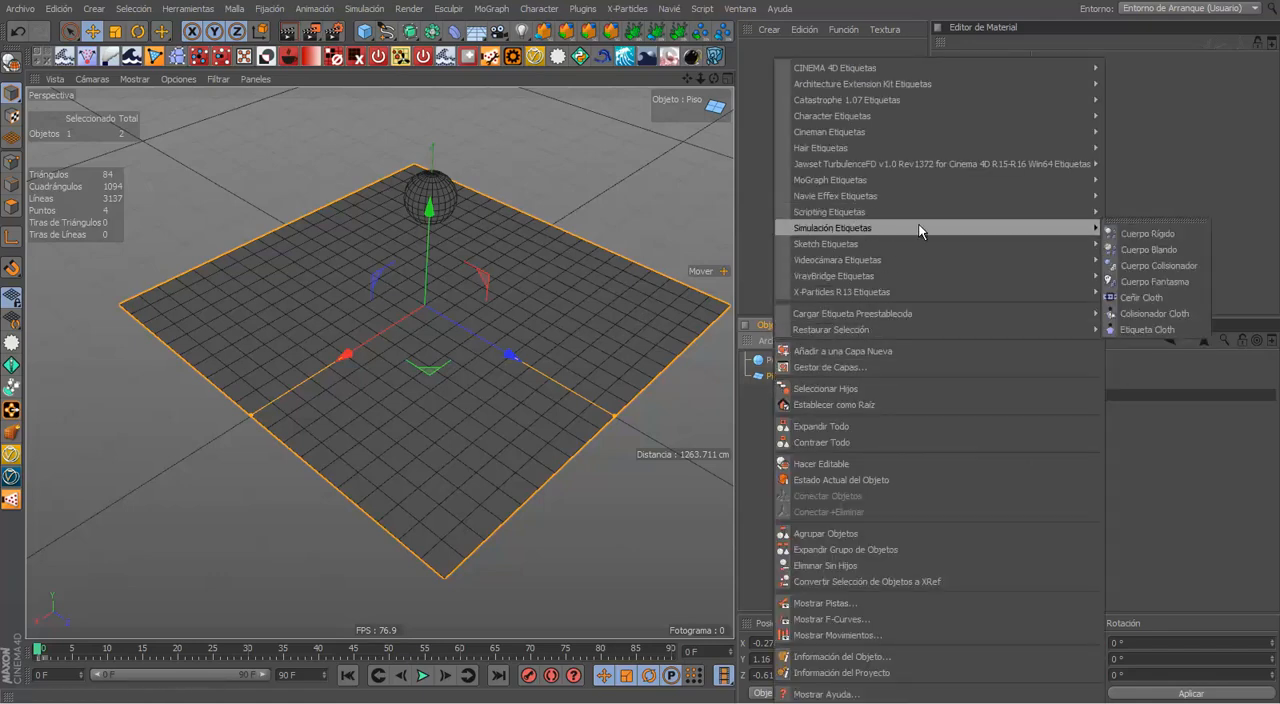
{"action": "left_click", "coordinate": [1155, 266]}
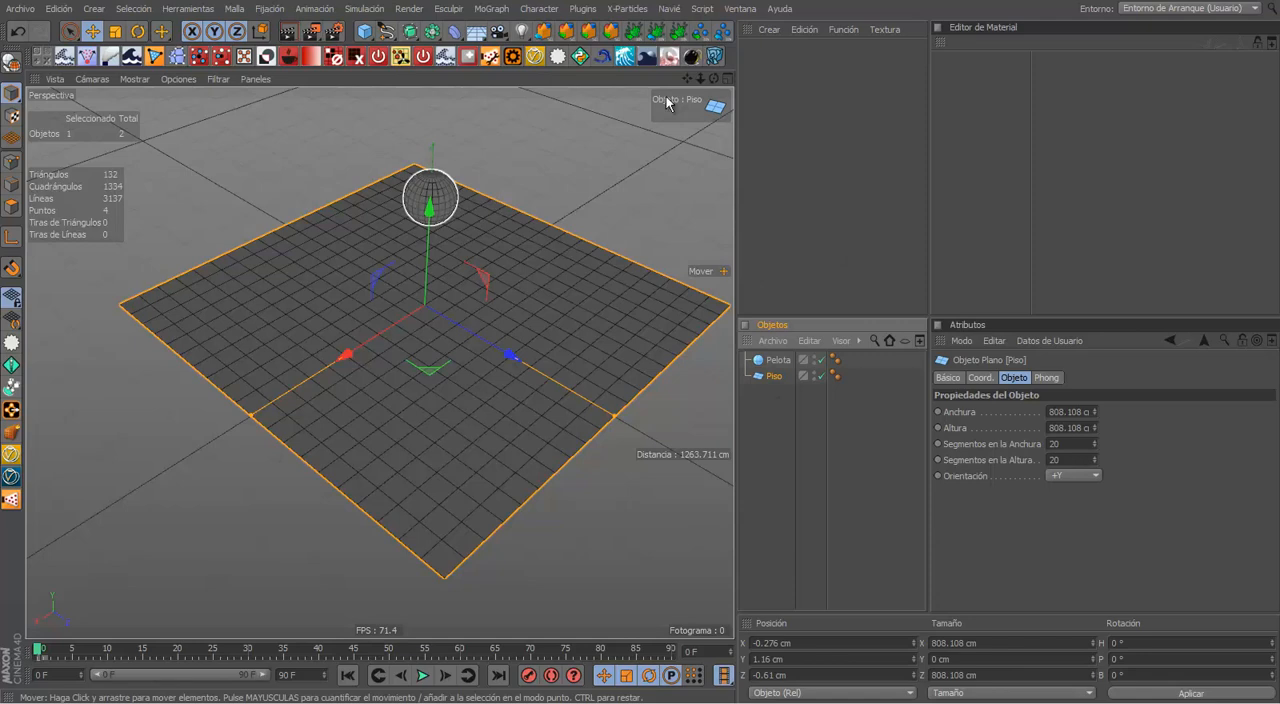
Step: Raise the floor plane slightly to about 2.65 cm in Y, and deselect it
{"action": "left_click_drag", "start_coordinate": [717, 79], "coordinate": [640, 344]}
{"action": "left_click_drag", "start_coordinate": [427, 224], "coordinate": [427, 222]}
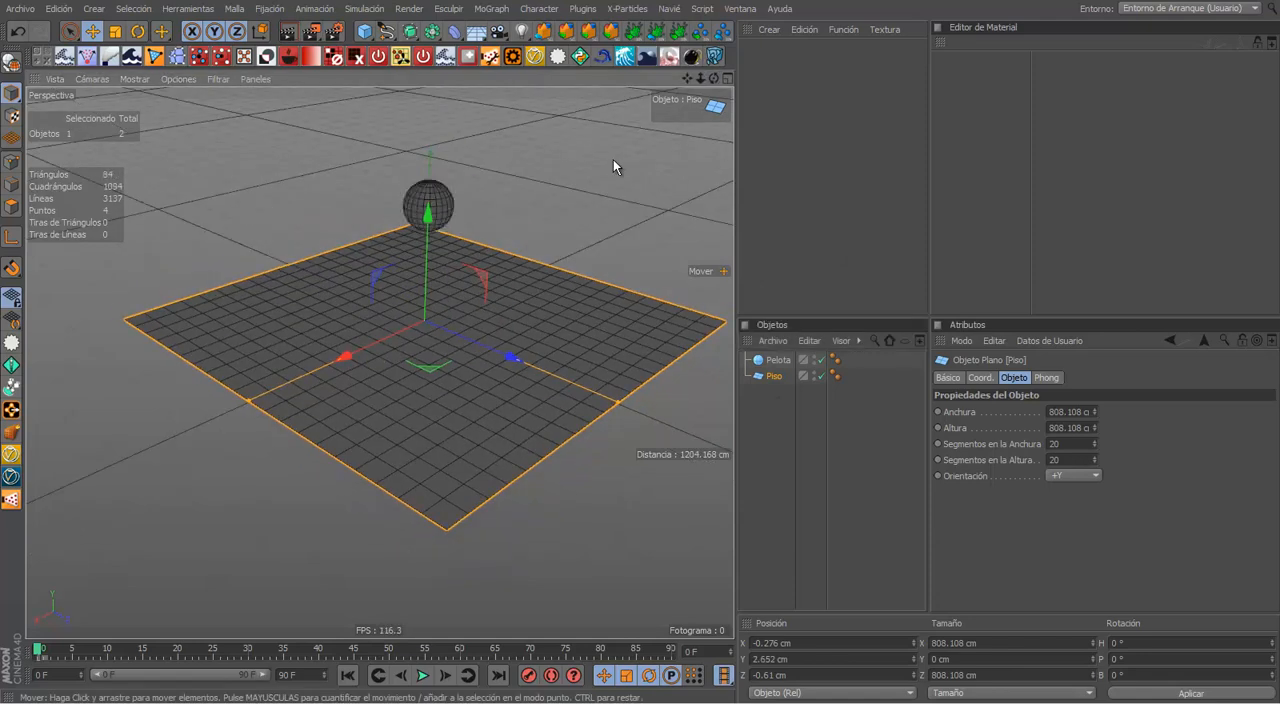
{"action": "left_click", "coordinate": [675, 174]}
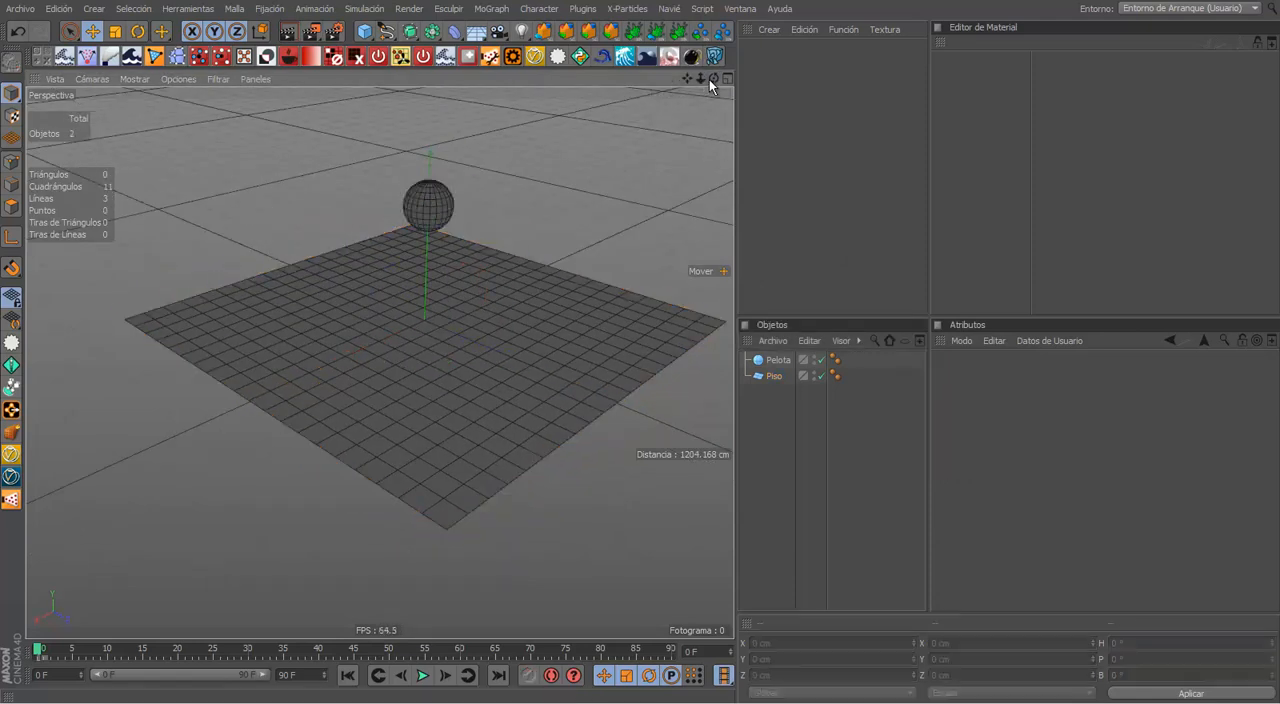
{"action": "left_click_drag", "start_coordinate": [711, 81], "coordinate": [640, 344]}
{"action": "scroll", "coordinate": [458, 362], "scroll_direction": "up", "scroll_amount": 2}
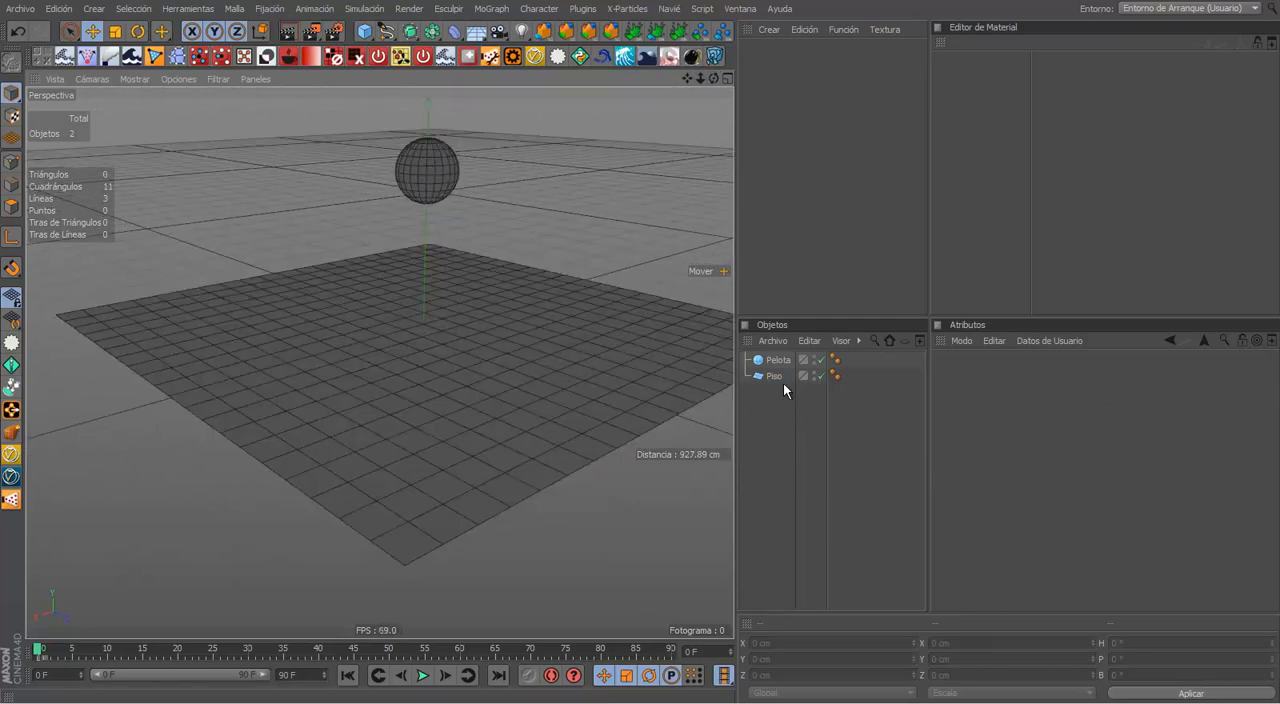
Step: Select the floor plane and add a Cuerpo Rígido simulation tag to it
{"action": "left_click", "coordinate": [780, 379]}
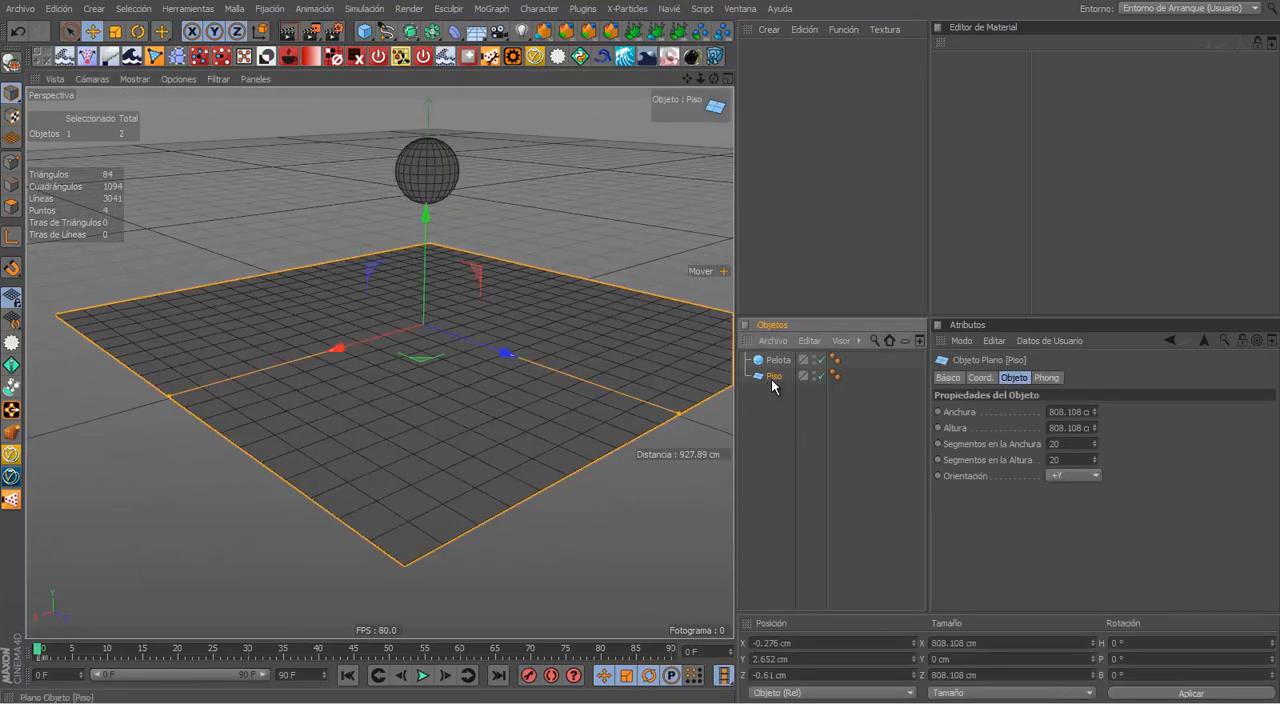
{"action": "right_click", "coordinate": [773, 386]}
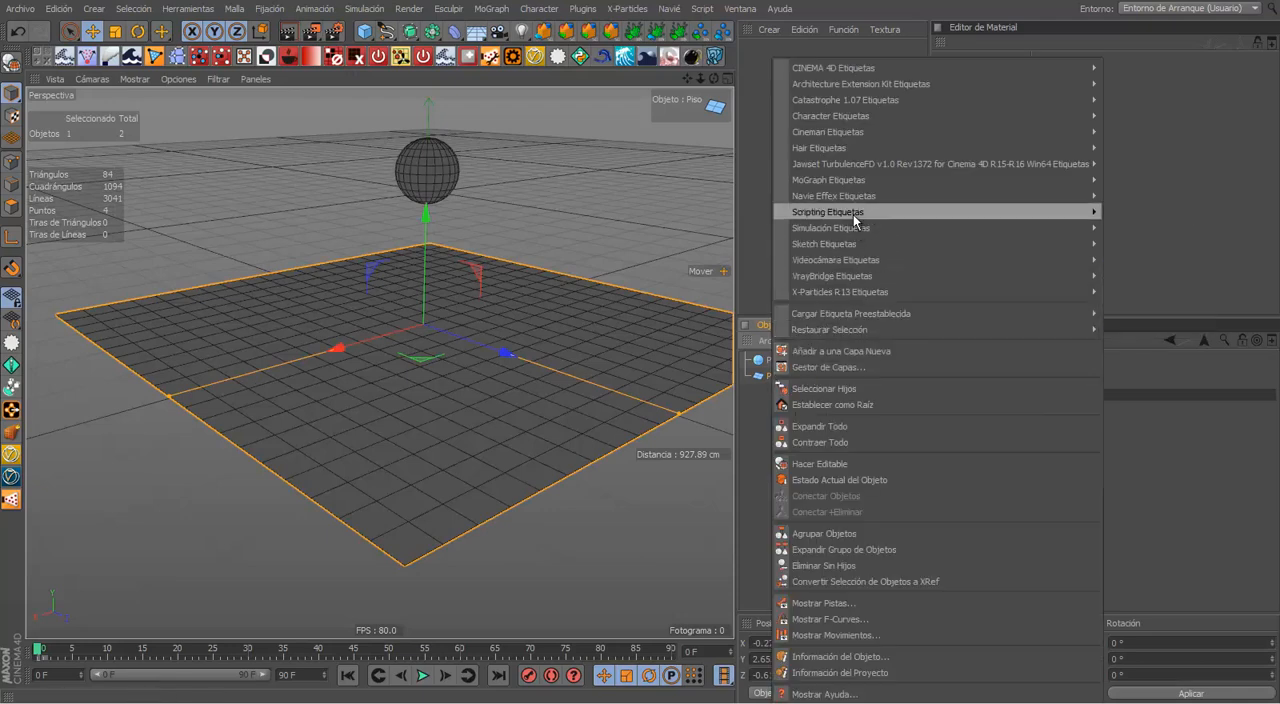
{"action": "mouse_move", "coordinate": [1011, 215]}
{"action": "mouse_move", "coordinate": [960, 227]}
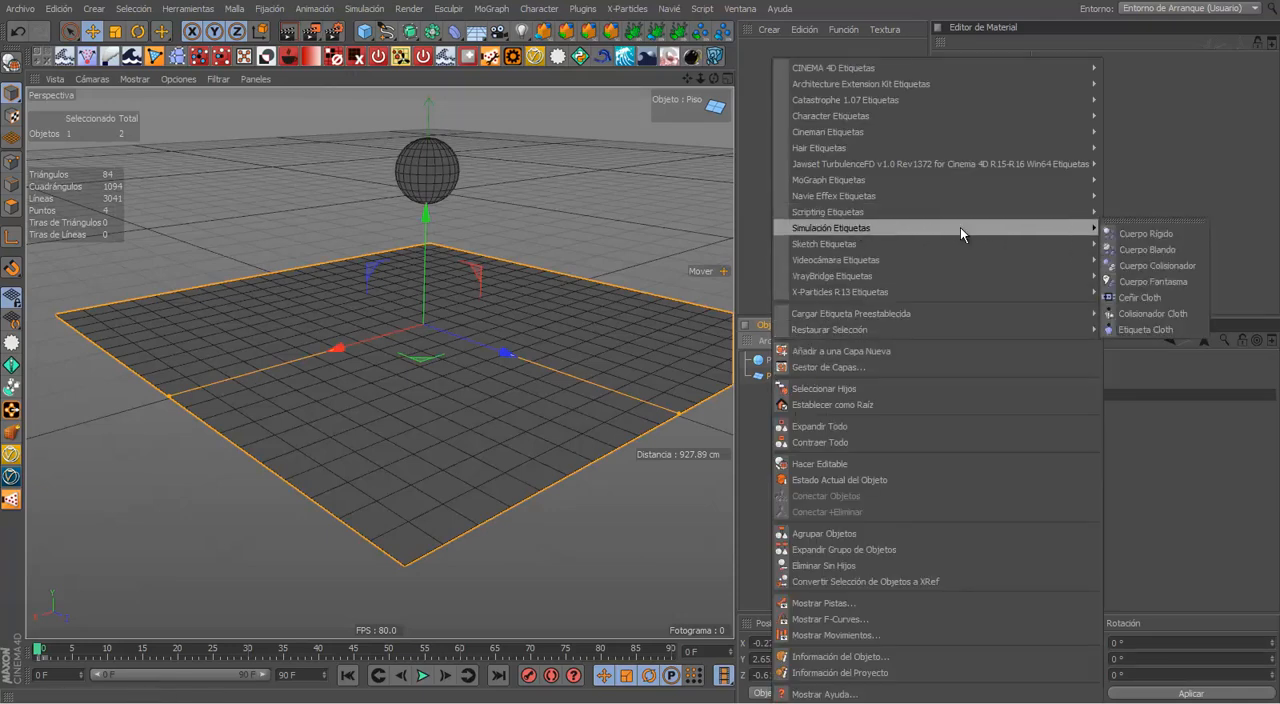
{"action": "left_click", "coordinate": [1122, 234]}
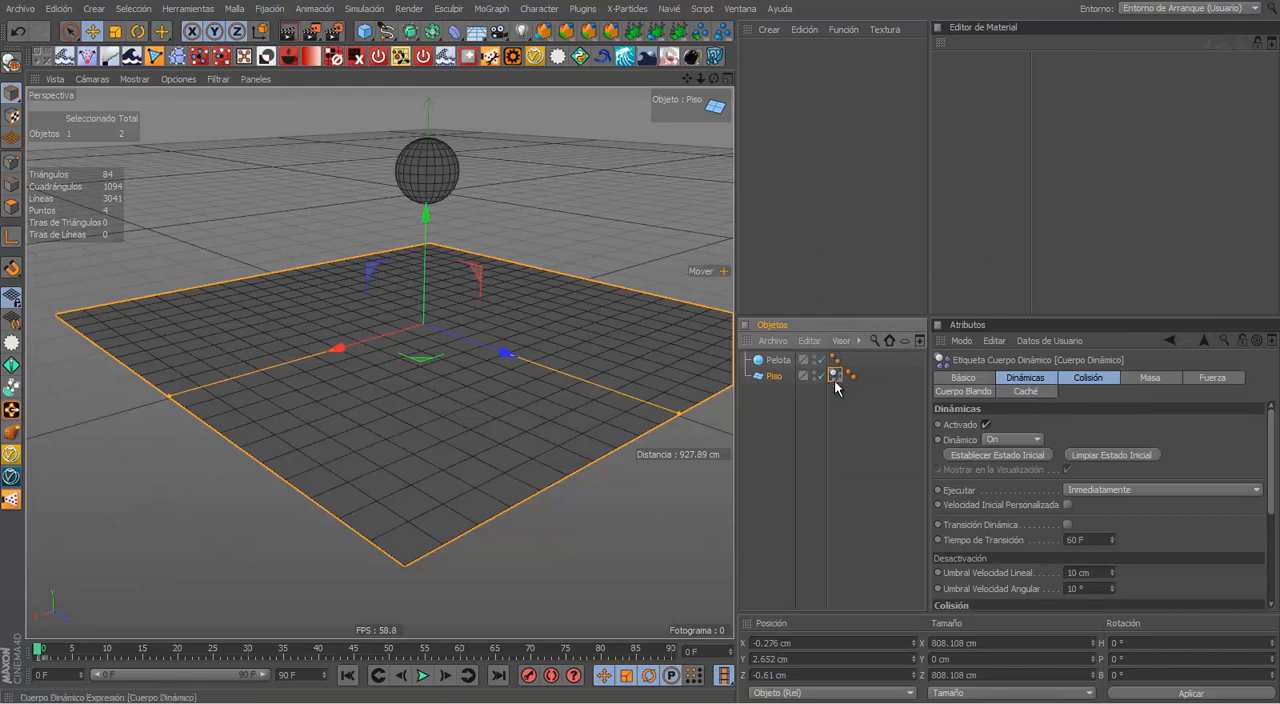
Step: Enlarge the Atributos and Objetos managers upward to make room for the tag's settings
{"action": "left_click_drag", "start_coordinate": [977, 316], "coordinate": [977, 193]}
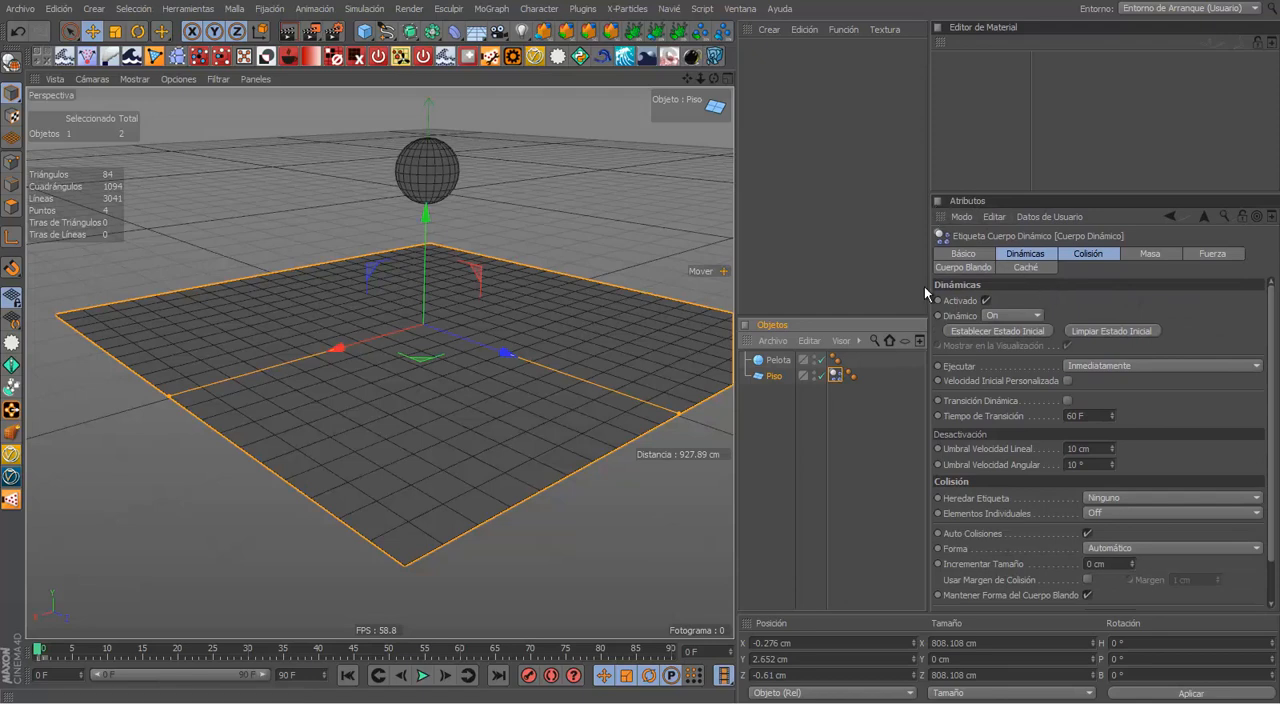
{"action": "left_click_drag", "start_coordinate": [914, 318], "coordinate": [914, 191]}
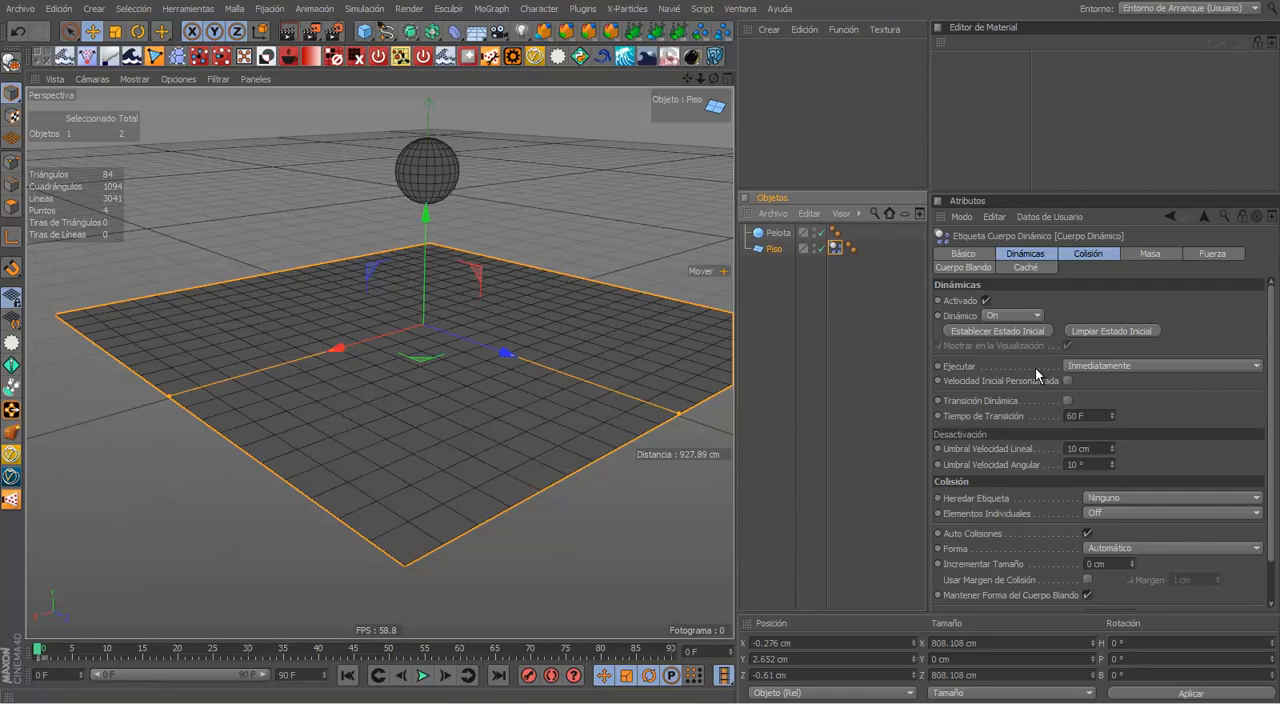
Step: Play the floor's rigid-body simulation briefly, stop it, and return to the first frame
{"action": "left_click", "coordinate": [423, 676]}
{"action": "left_click", "coordinate": [423, 676]}
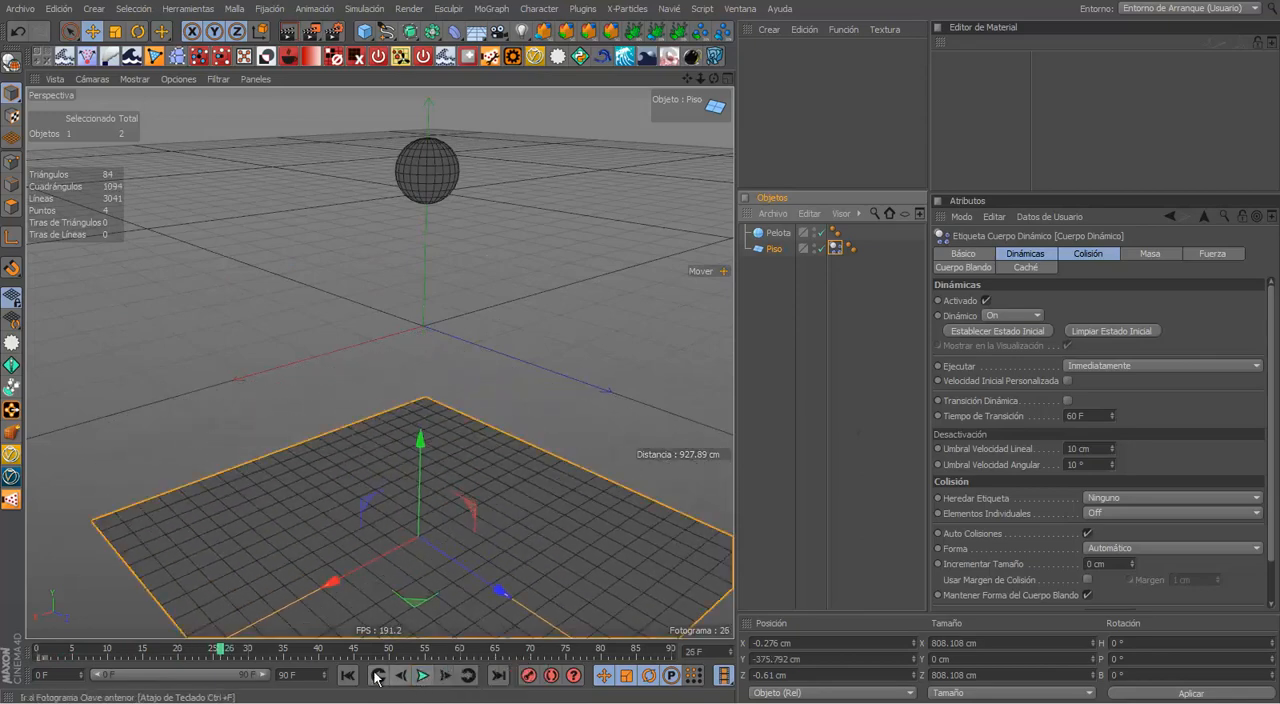
{"action": "left_click", "coordinate": [347, 675]}
Step: Replay the floor's simulation four times from a wider view, returning to the first frame after each run
{"action": "scroll", "coordinate": [531, 554], "scroll_direction": "down", "scroll_amount": 8}
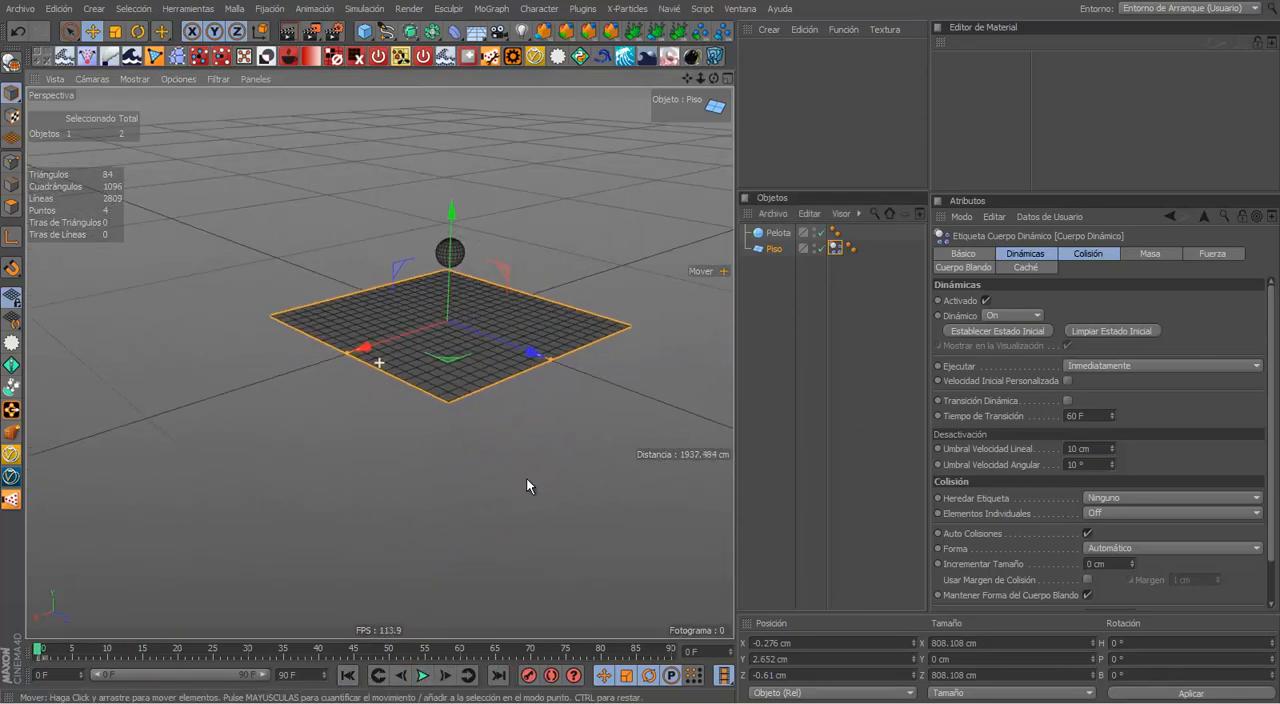
{"action": "left_click_drag", "start_coordinate": [526, 478], "coordinate": [489, 441], "text": "alt"}
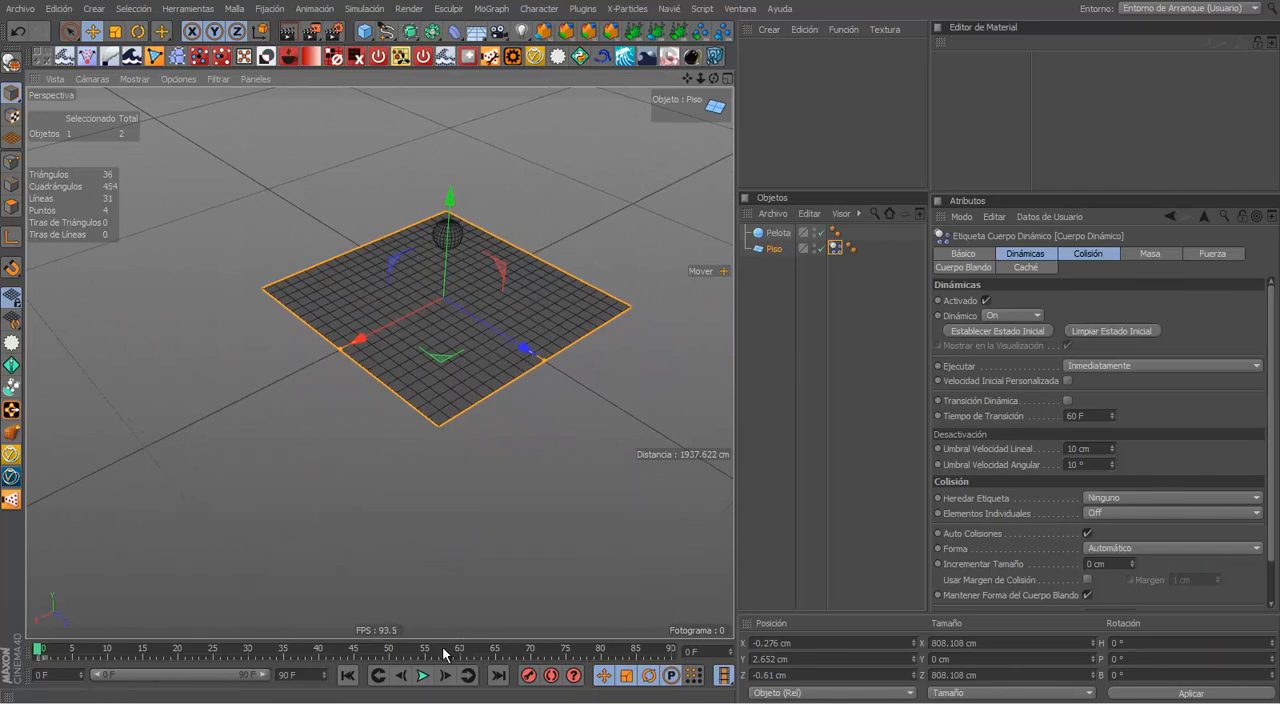
{"action": "left_click", "coordinate": [423, 677]}
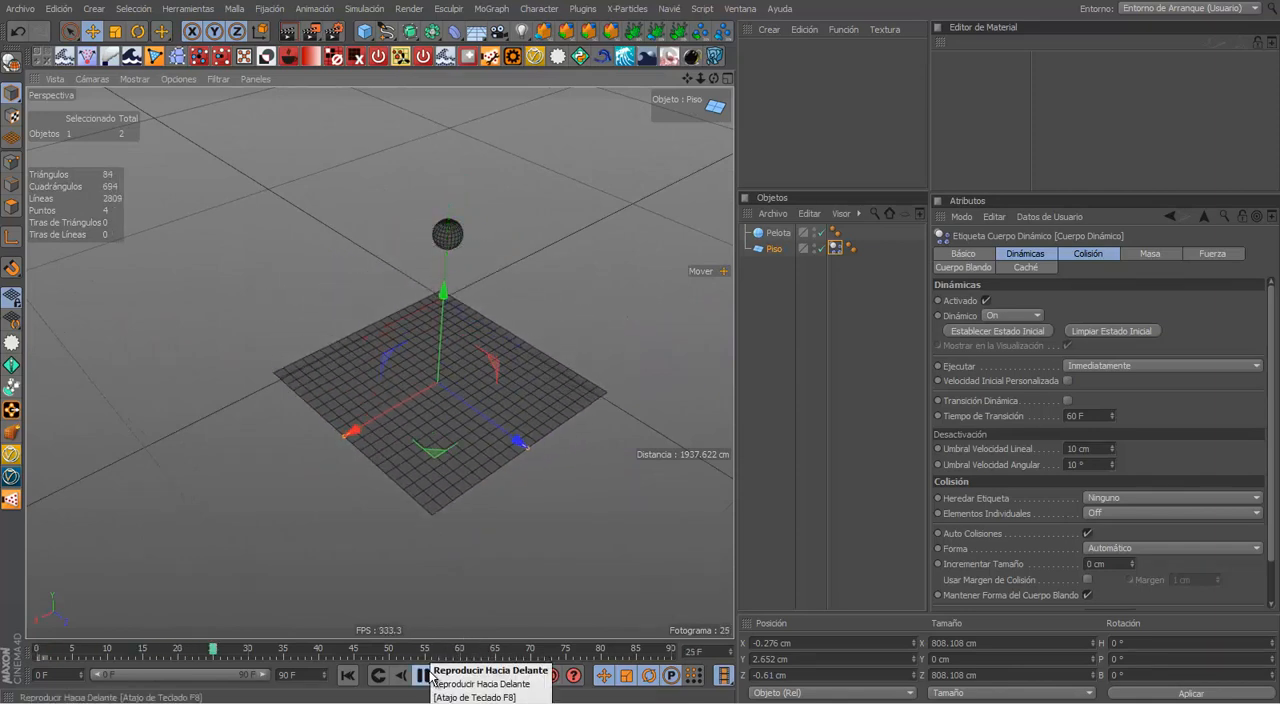
{"action": "left_click", "coordinate": [423, 677]}
{"action": "left_click", "coordinate": [347, 677]}
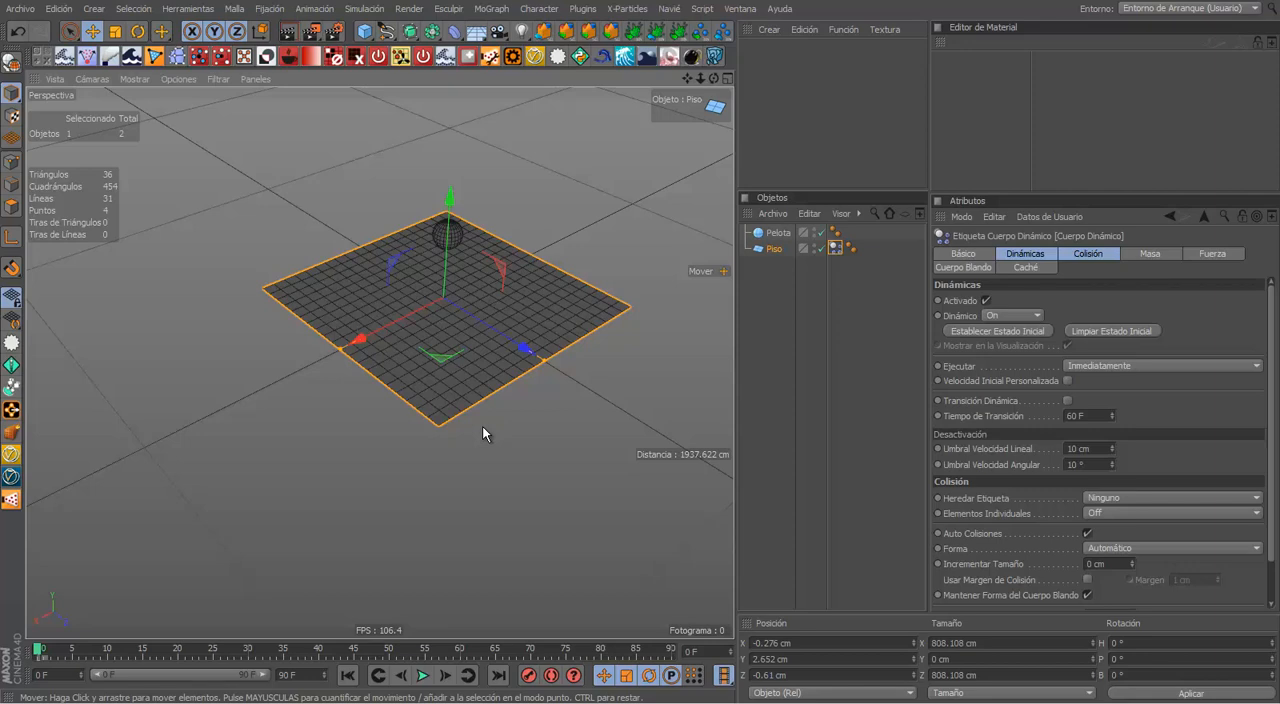
{"action": "left_click", "coordinate": [422, 675]}
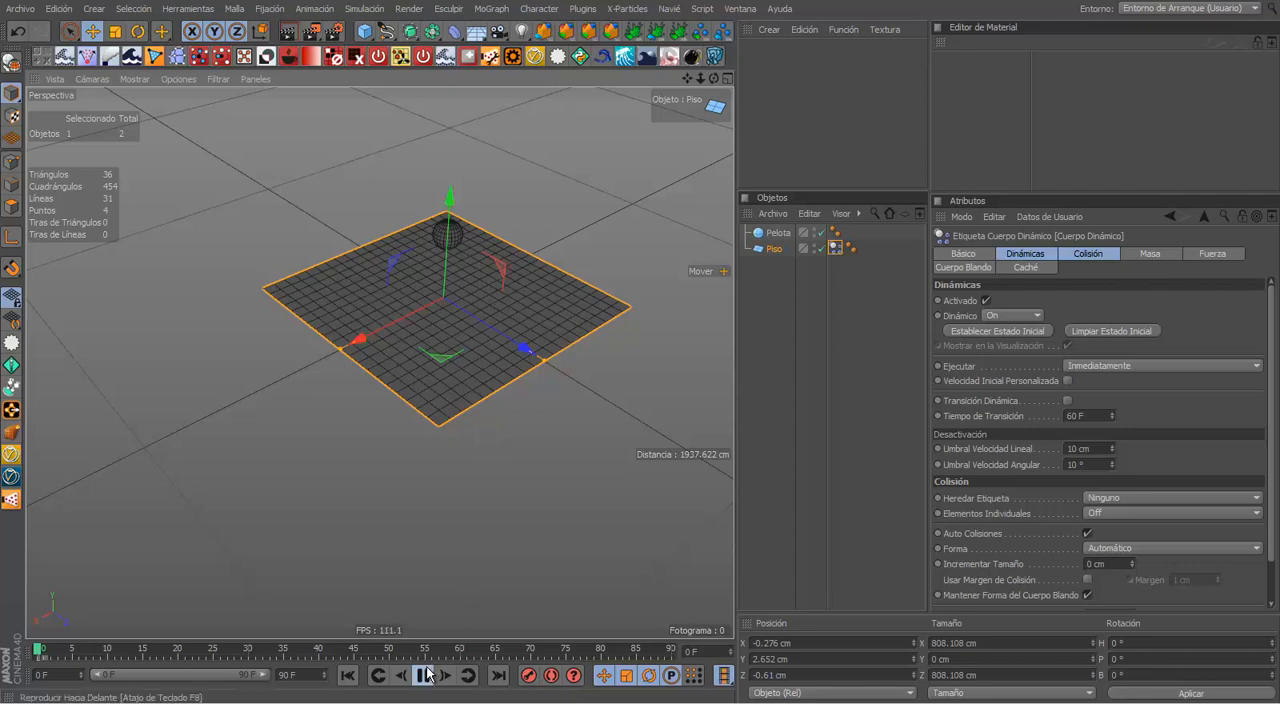
{"action": "left_click", "coordinate": [352, 676]}
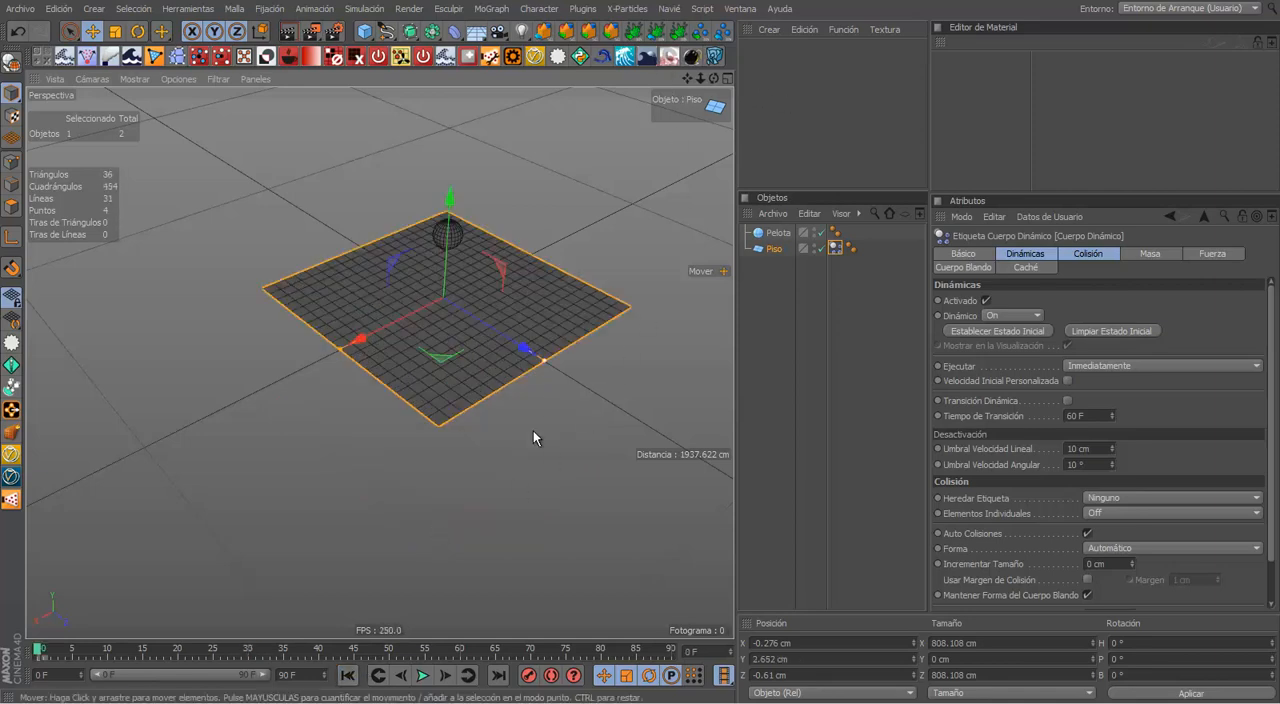
{"action": "left_click", "coordinate": [422, 675]}
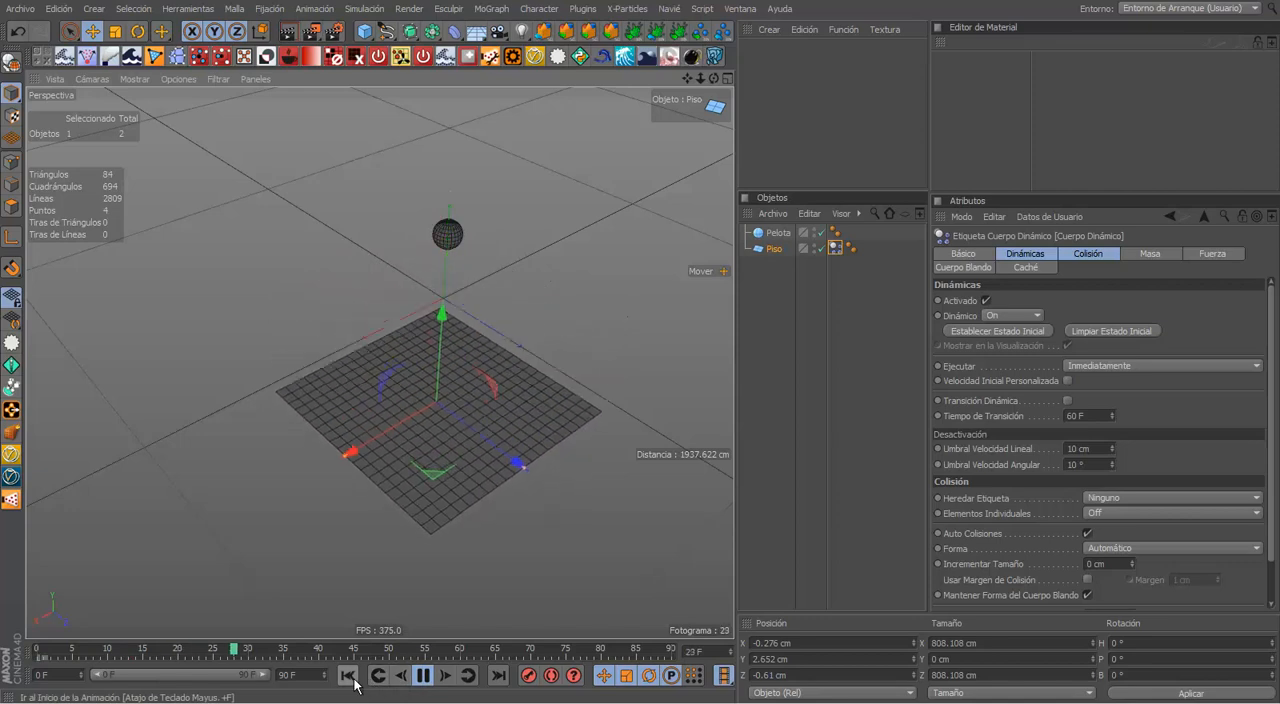
{"action": "left_click", "coordinate": [427, 677]}
{"action": "left_click", "coordinate": [348, 676]}
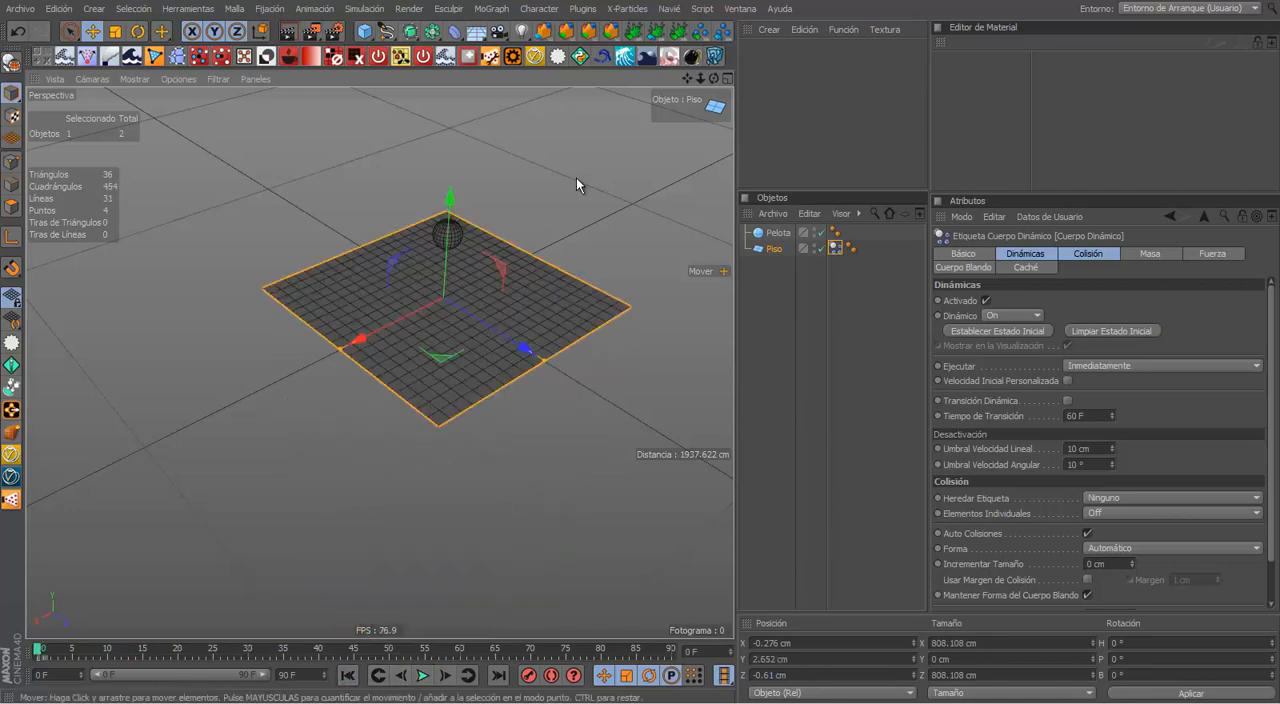
{"action": "left_click", "coordinate": [422, 676]}
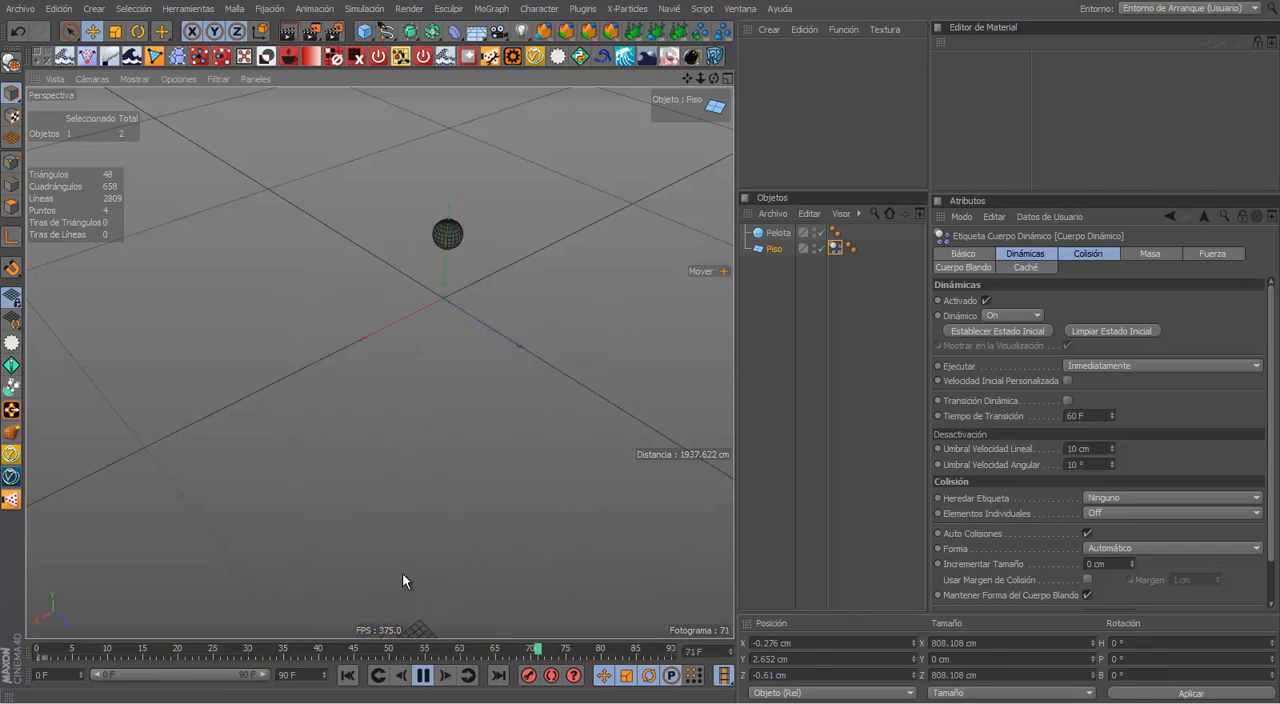
{"action": "left_click", "coordinate": [422, 676]}
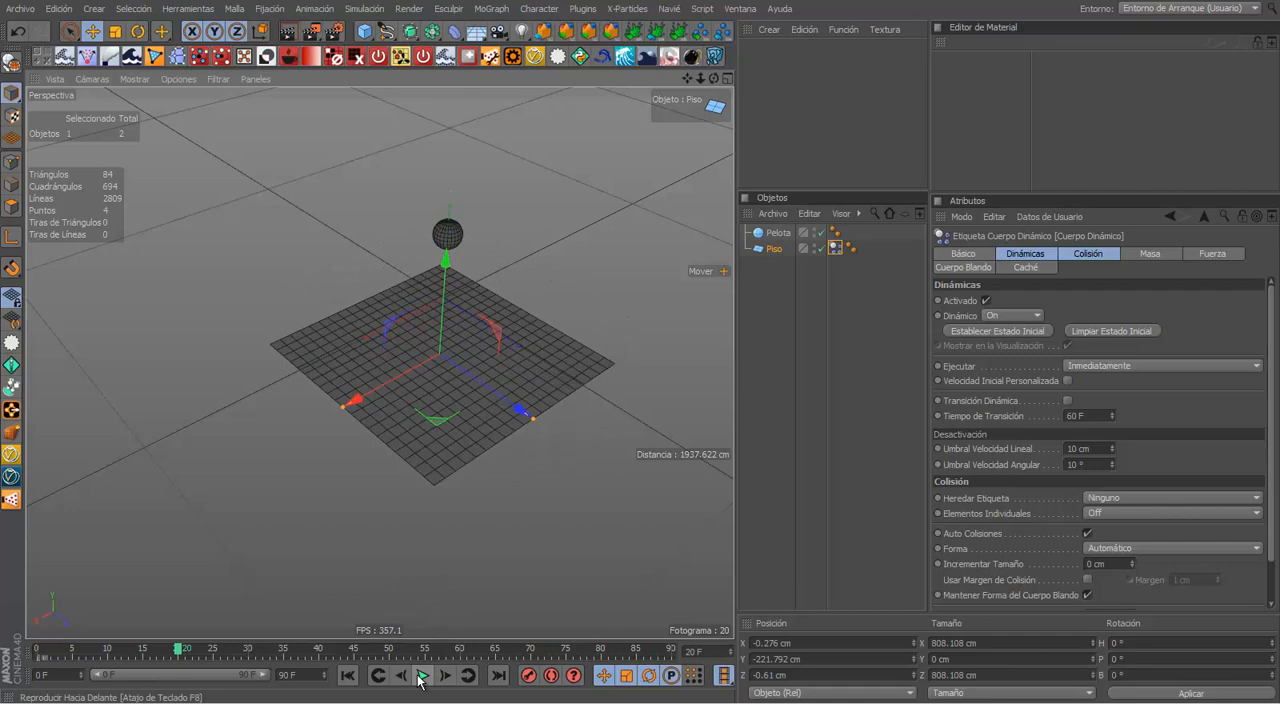
{"action": "left_click", "coordinate": [347, 676]}
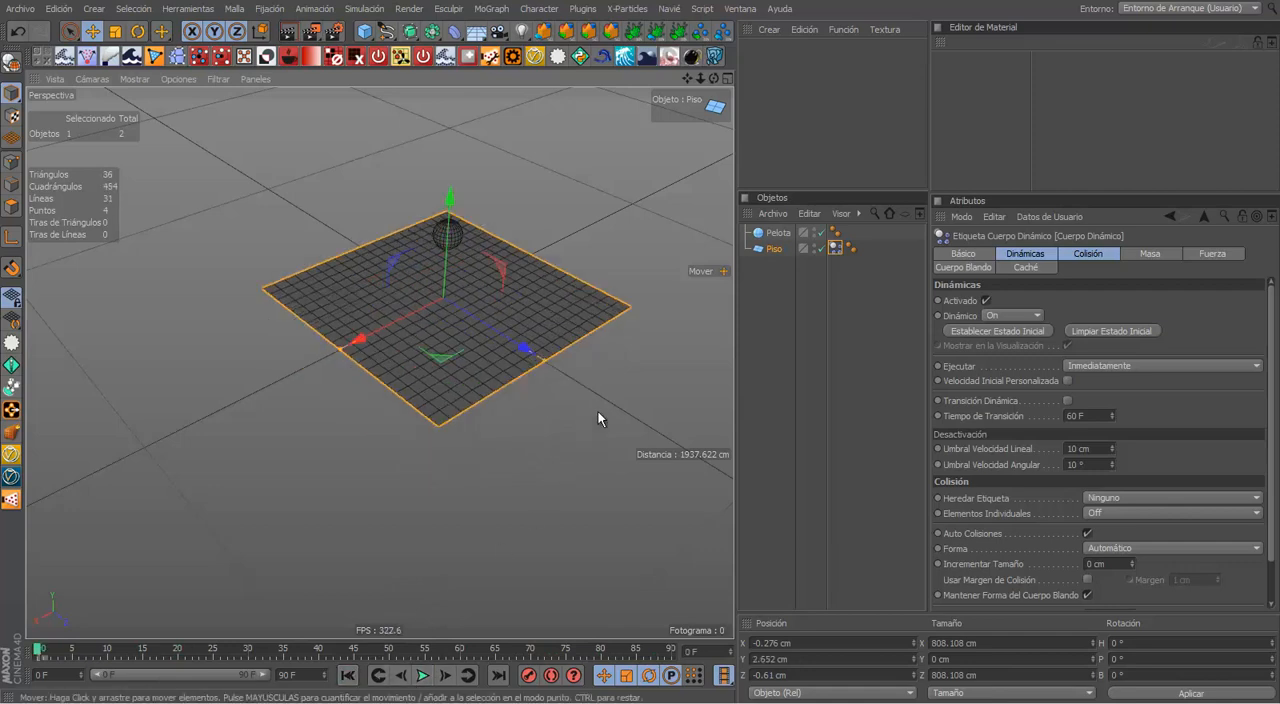
Step: Review the Colisión, Masa and Fuerza settings of the floor's dynamic body tag
{"action": "left_click_drag", "start_coordinate": [598, 411], "coordinate": [529, 329], "text": "alt"}
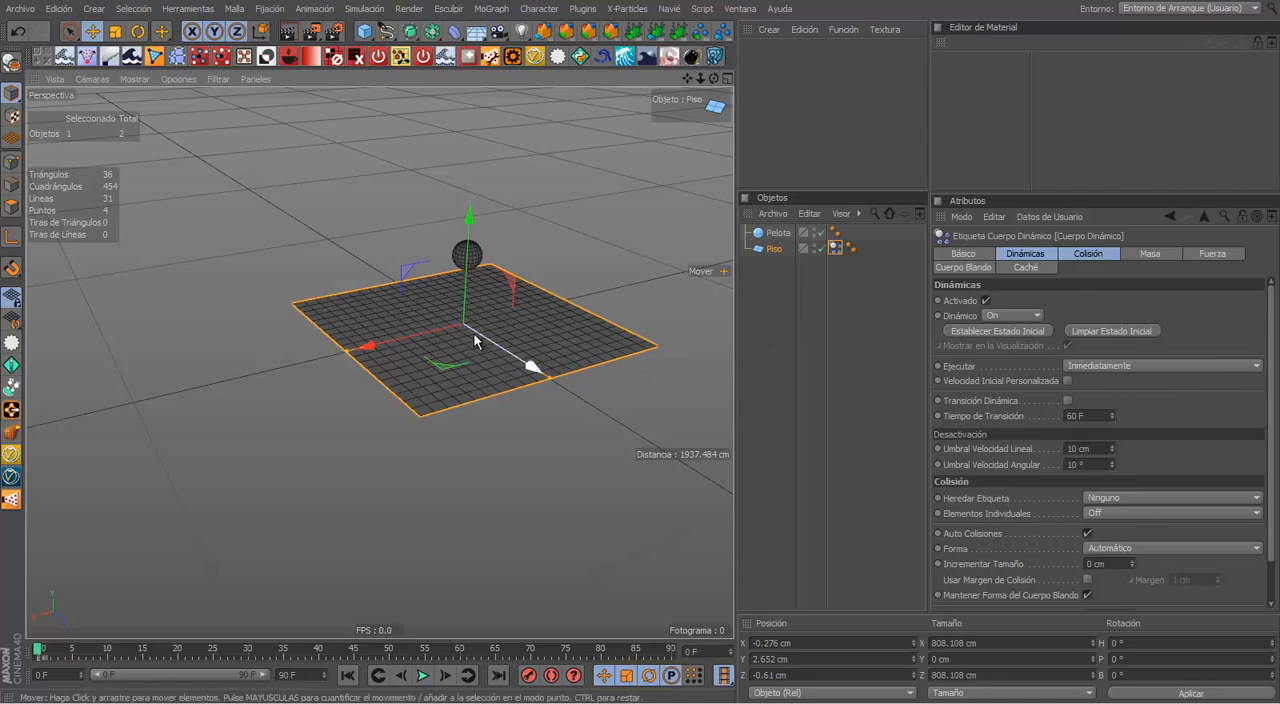
{"action": "left_click", "coordinate": [1095, 253]}
{"action": "left_click", "coordinate": [1155, 253]}
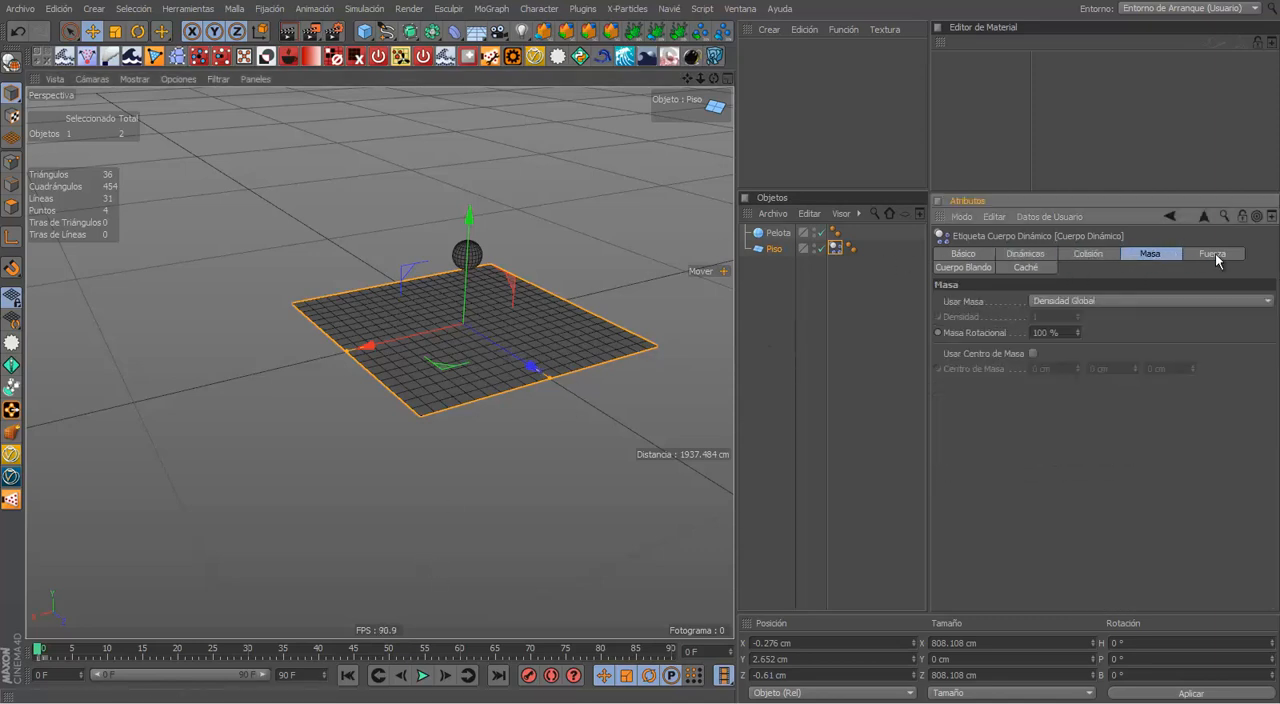
{"action": "left_click", "coordinate": [1212, 253]}
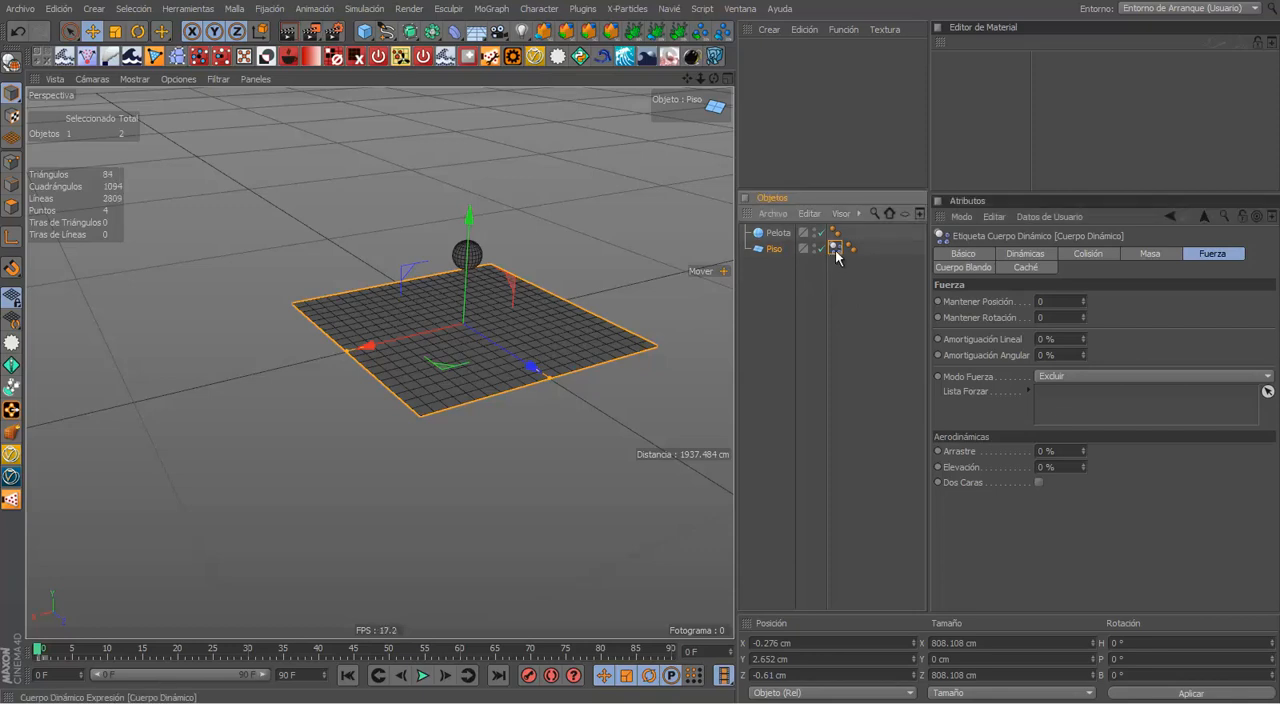
Step: Look up Cuerpo Rígido among the floor's Simulación Etiquetas without adding a second tag
{"action": "right_click", "coordinate": [790, 247]}
{"action": "mouse_move", "coordinate": [899, 248]}
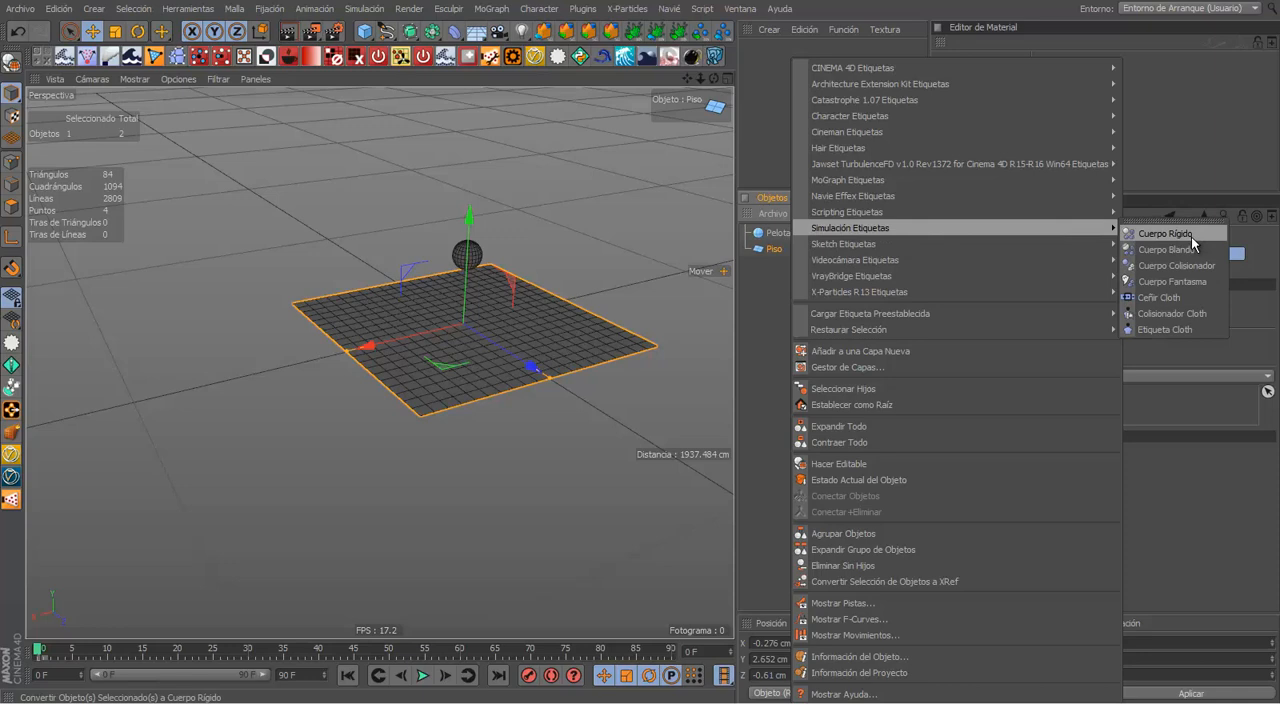
{"action": "left_click", "coordinate": [1191, 238]}
{"action": "scroll", "coordinate": [455, 290], "scroll_direction": "up", "scroll_amount": 3}
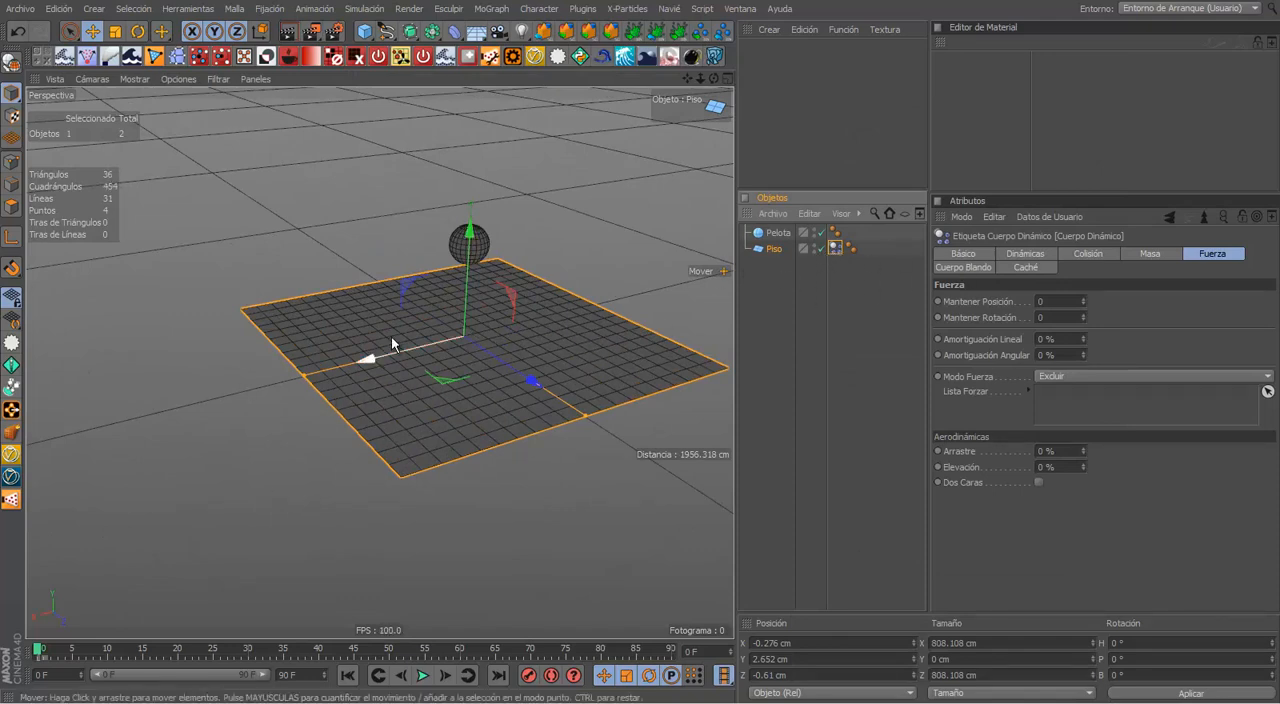
Step: Deselect the floor and delete its Cuerpo Dinámico tag
{"action": "left_click", "coordinate": [864, 310]}
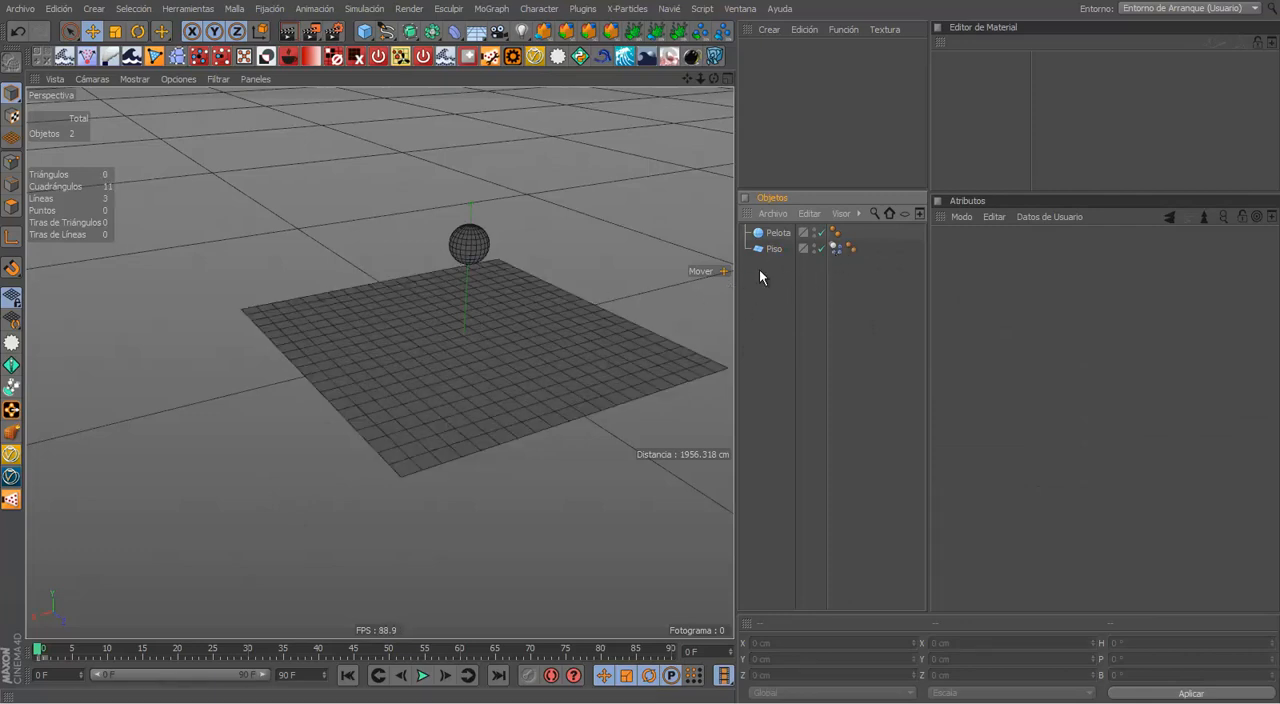
{"action": "left_click", "coordinate": [838, 249]}
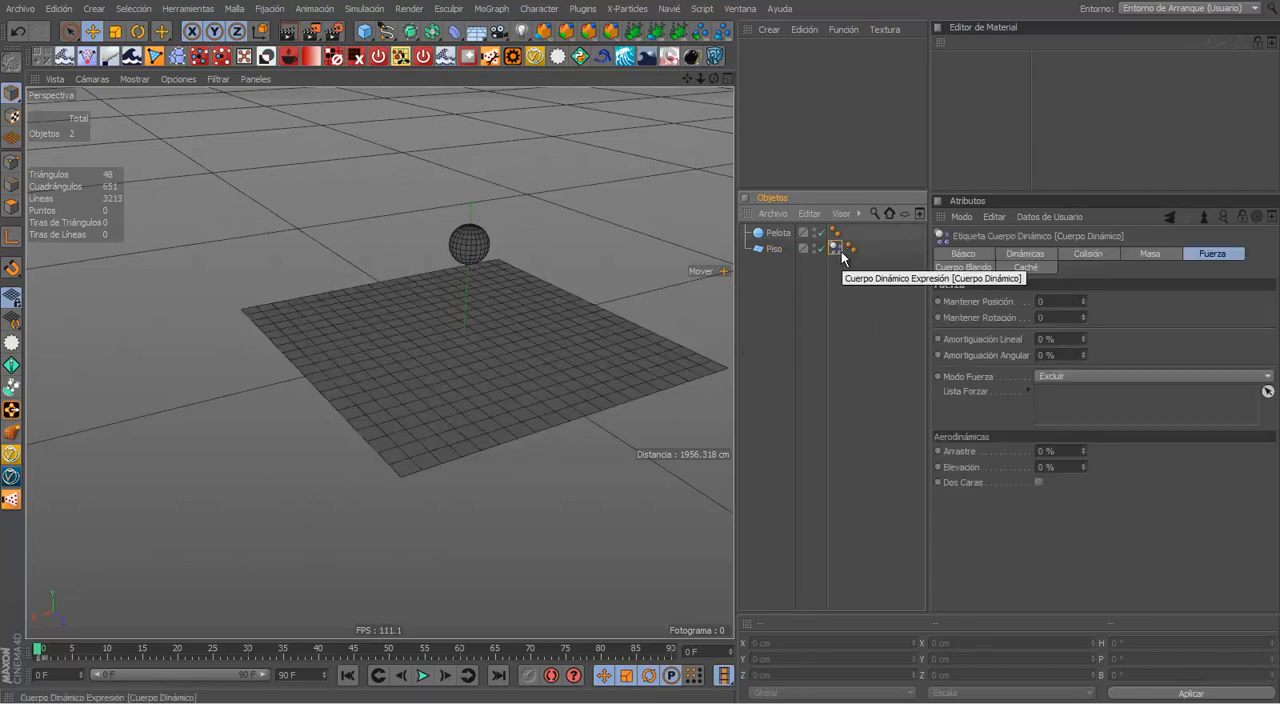
{"action": "key", "text": "Delete"}
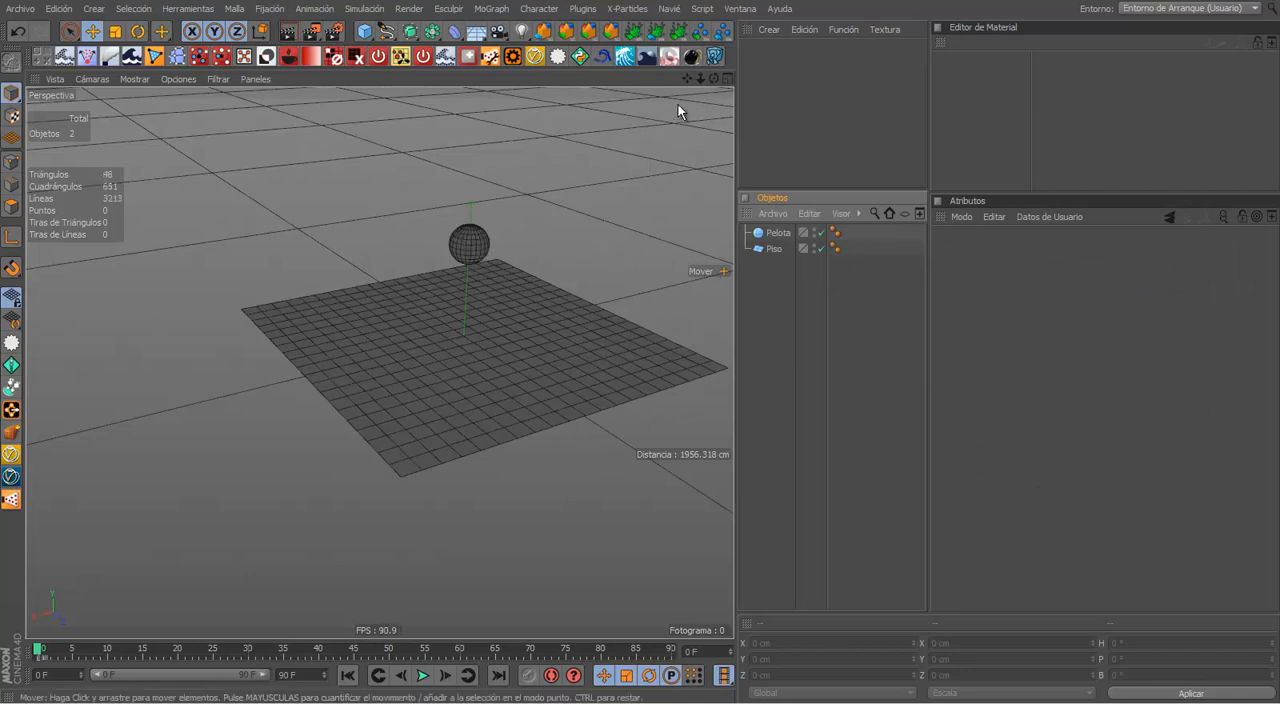
Step: Add a Cuerpo Rígido simulation tag to the Pelota object
{"action": "left_click_drag", "start_coordinate": [710, 79], "coordinate": [614, 223]}
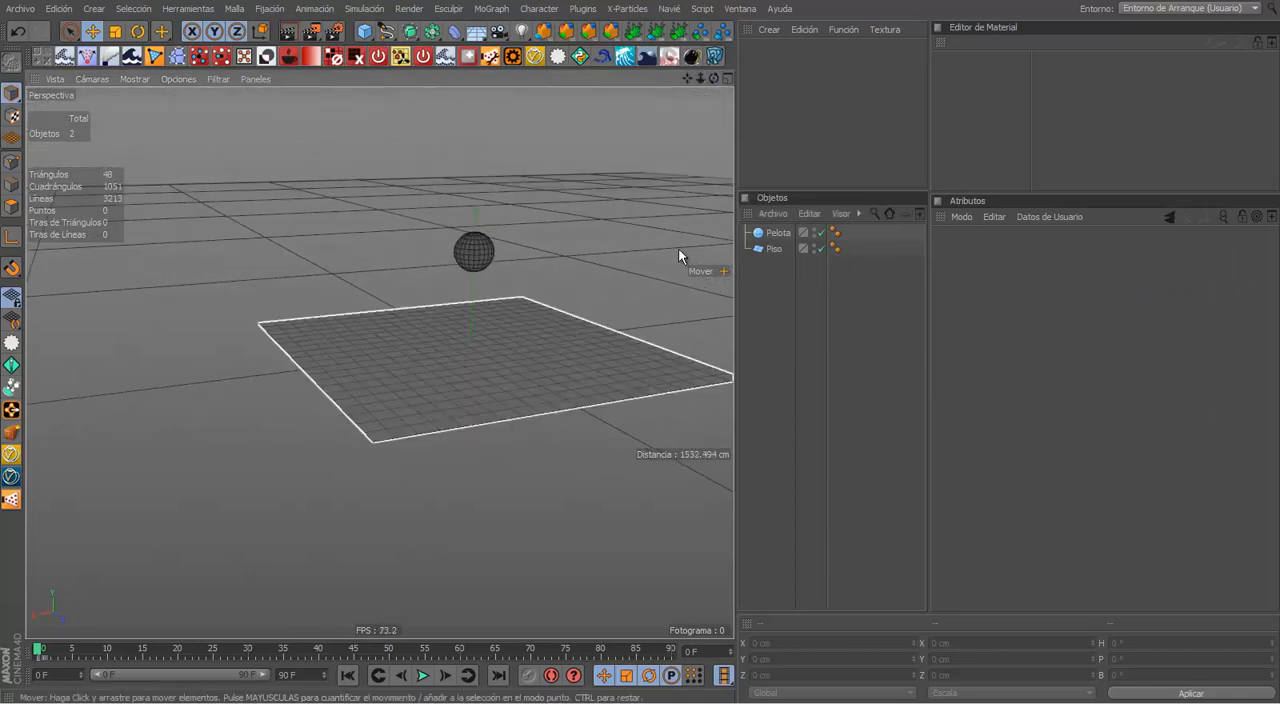
{"action": "left_click", "coordinate": [779, 236]}
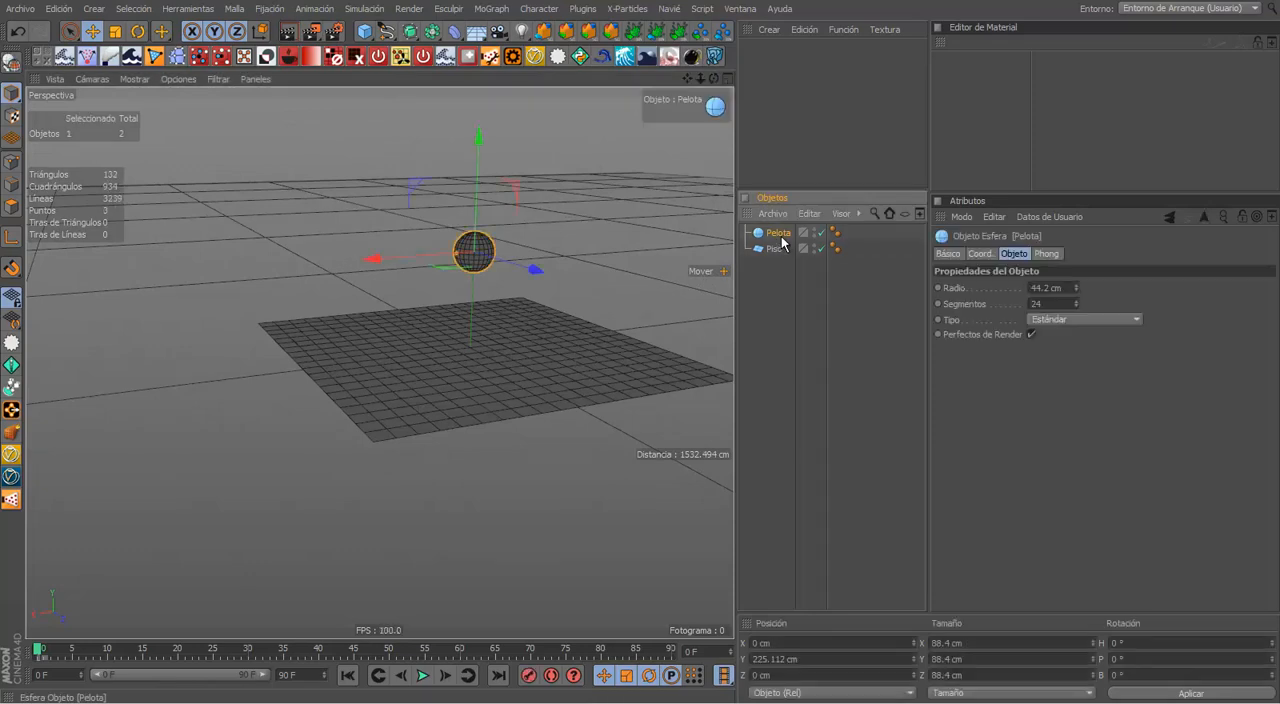
{"action": "right_click", "coordinate": [781, 238]}
{"action": "mouse_move", "coordinate": [864, 228]}
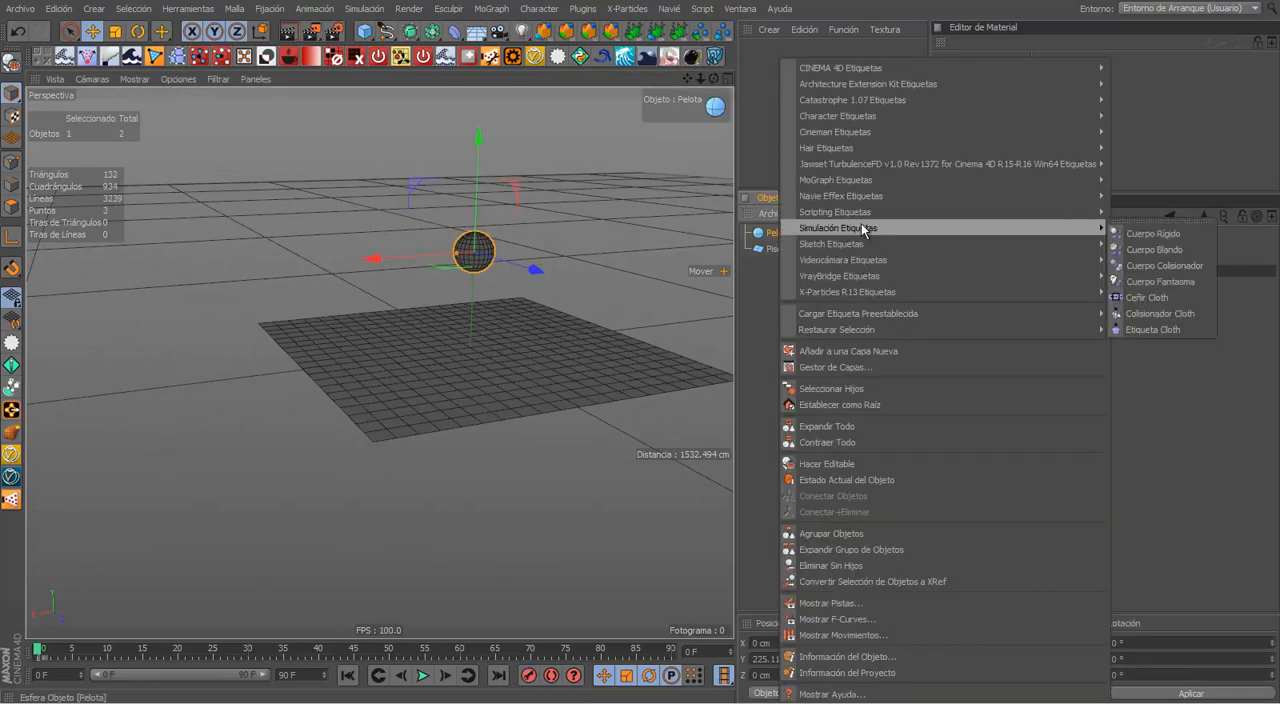
{"action": "left_click", "coordinate": [1152, 234]}
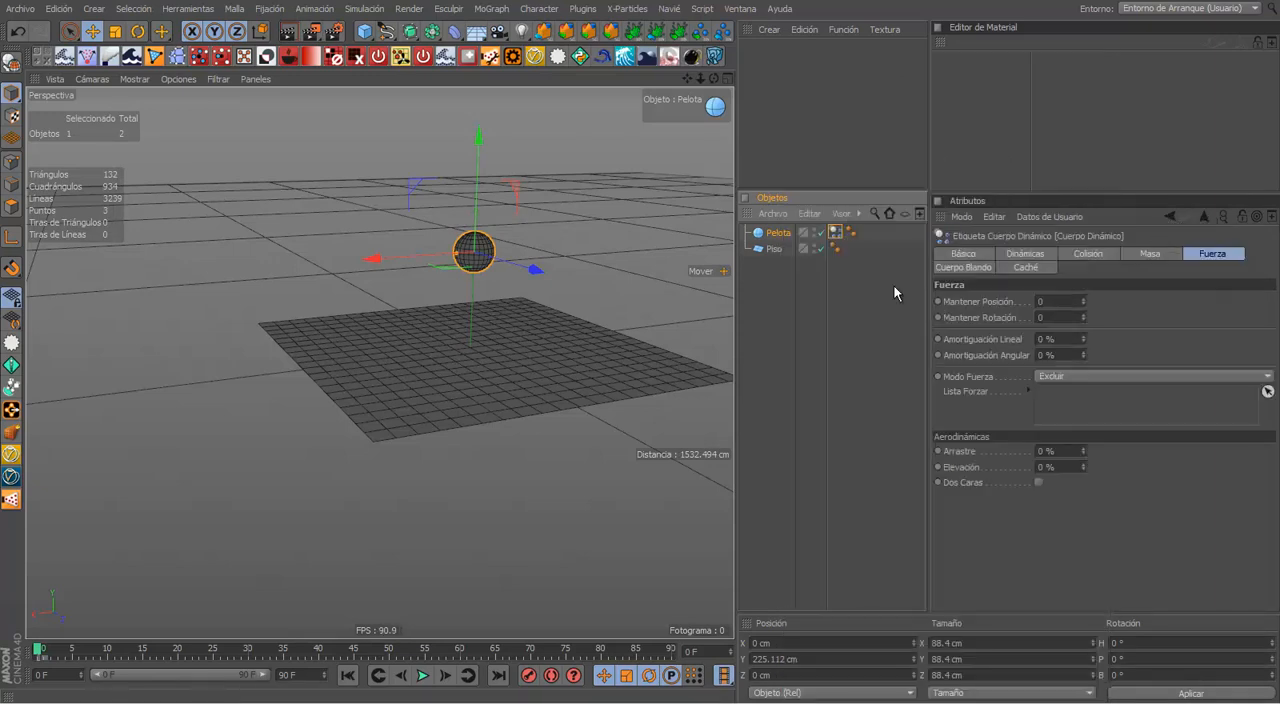
Step: Play the ball's rigid-body simulation with the untagged floor, stop it and return to the first frame
{"action": "left_click", "coordinate": [424, 676]}
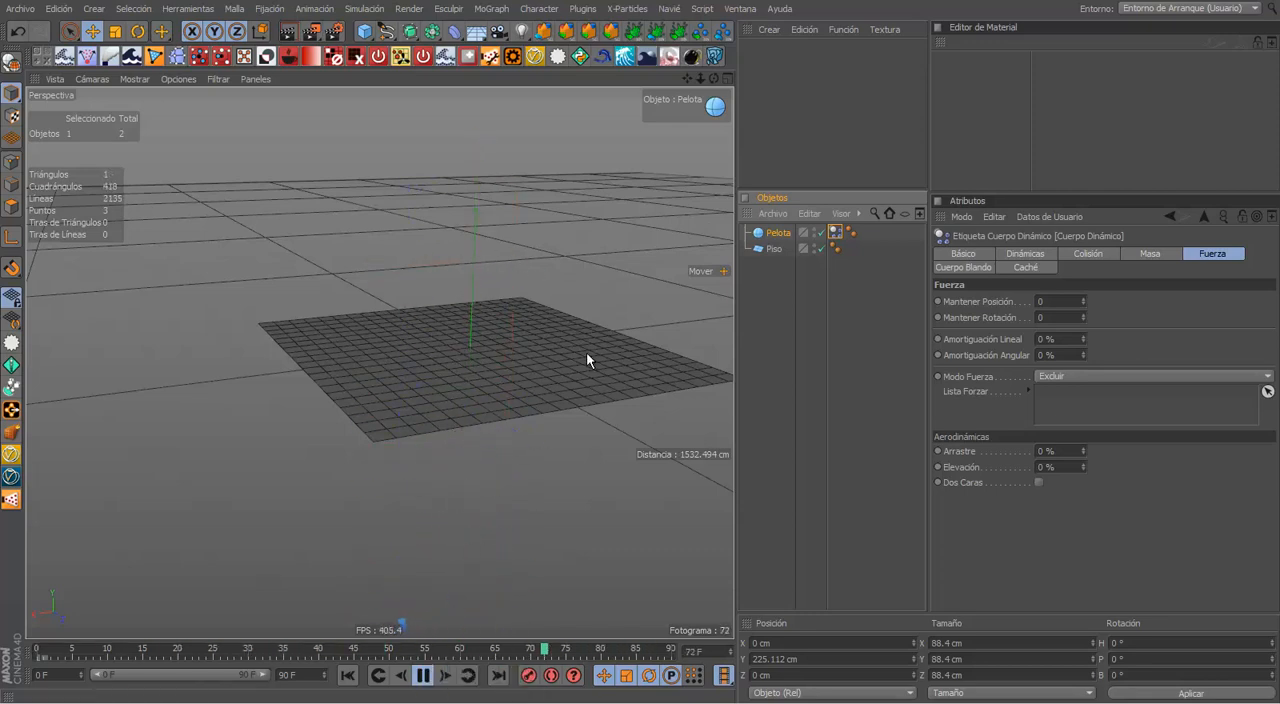
{"action": "left_click", "coordinate": [751, 250]}
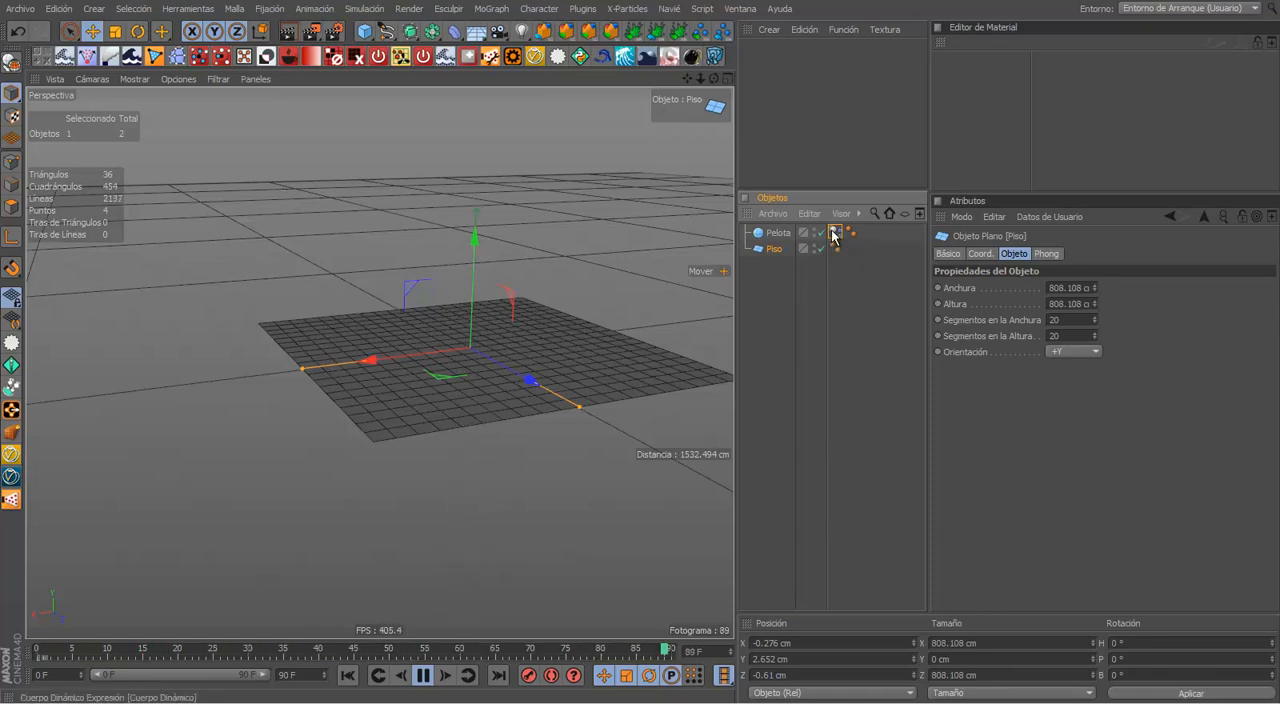
{"action": "left_click", "coordinate": [421, 677]}
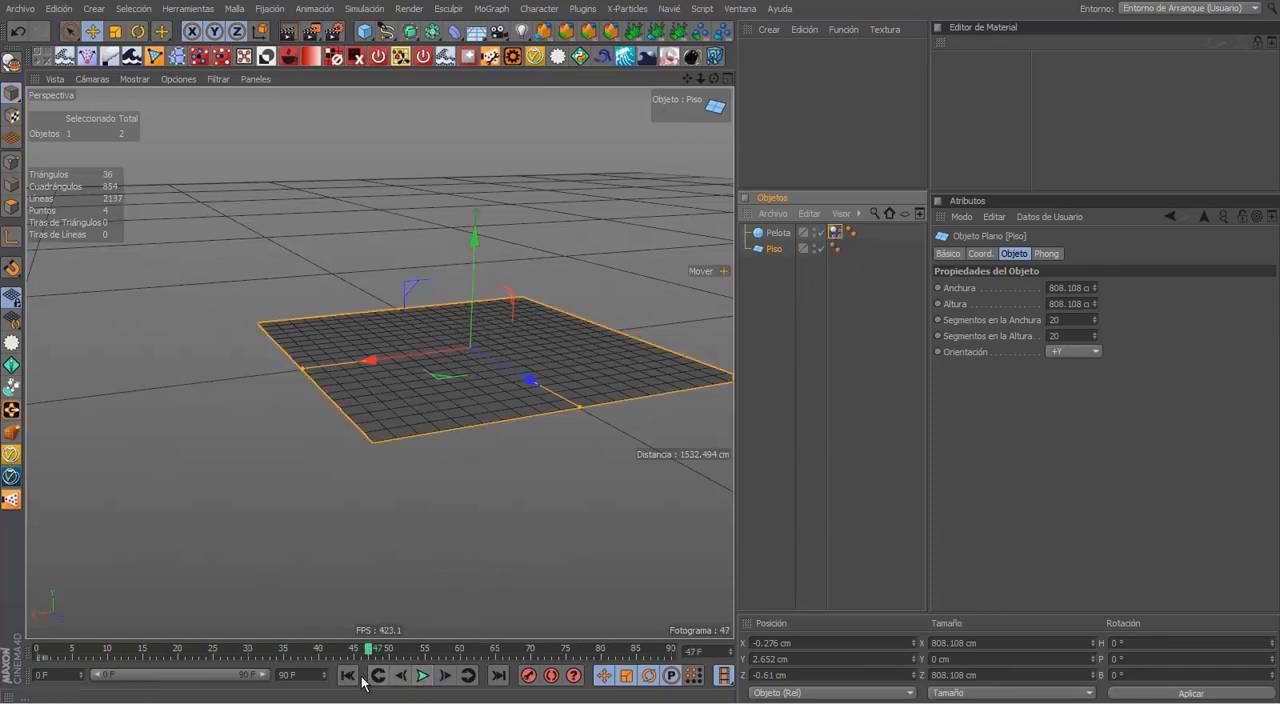
{"action": "left_click", "coordinate": [348, 675]}
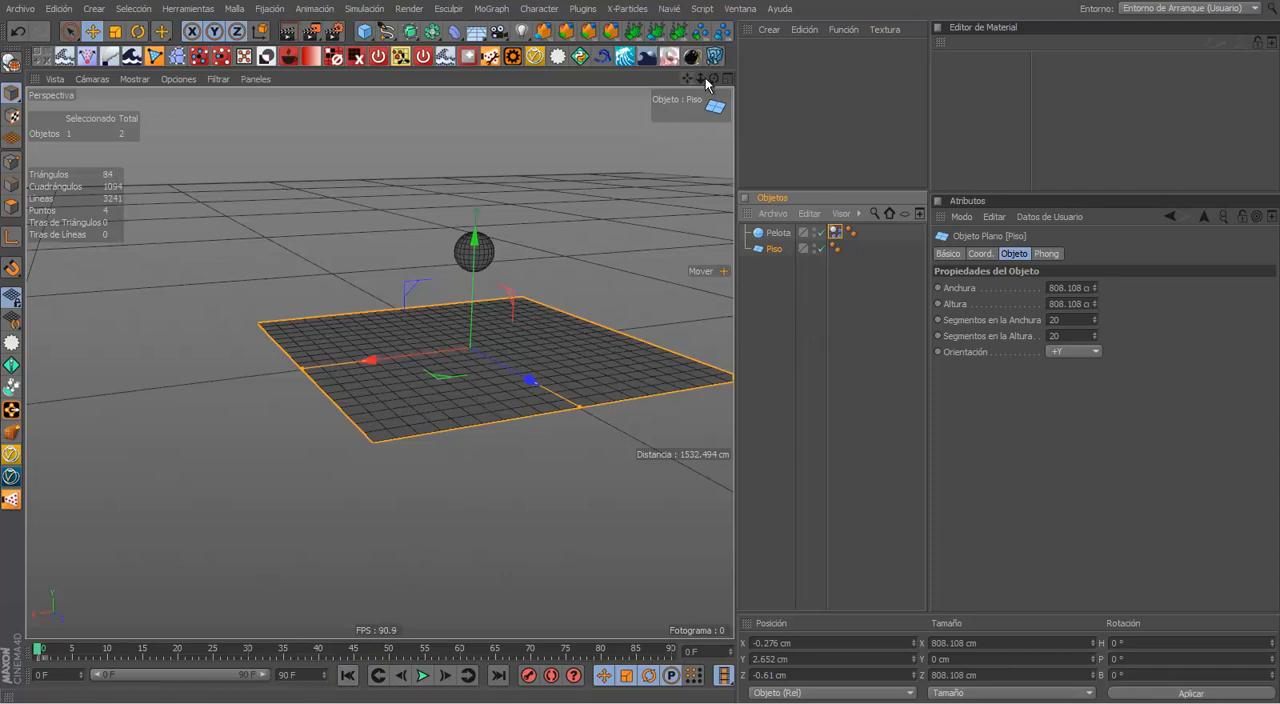
Step: Add a Cuerpo Colisionador simulation tag to the Piso object
{"action": "left_click_drag", "start_coordinate": [714, 79], "coordinate": [707, 117]}
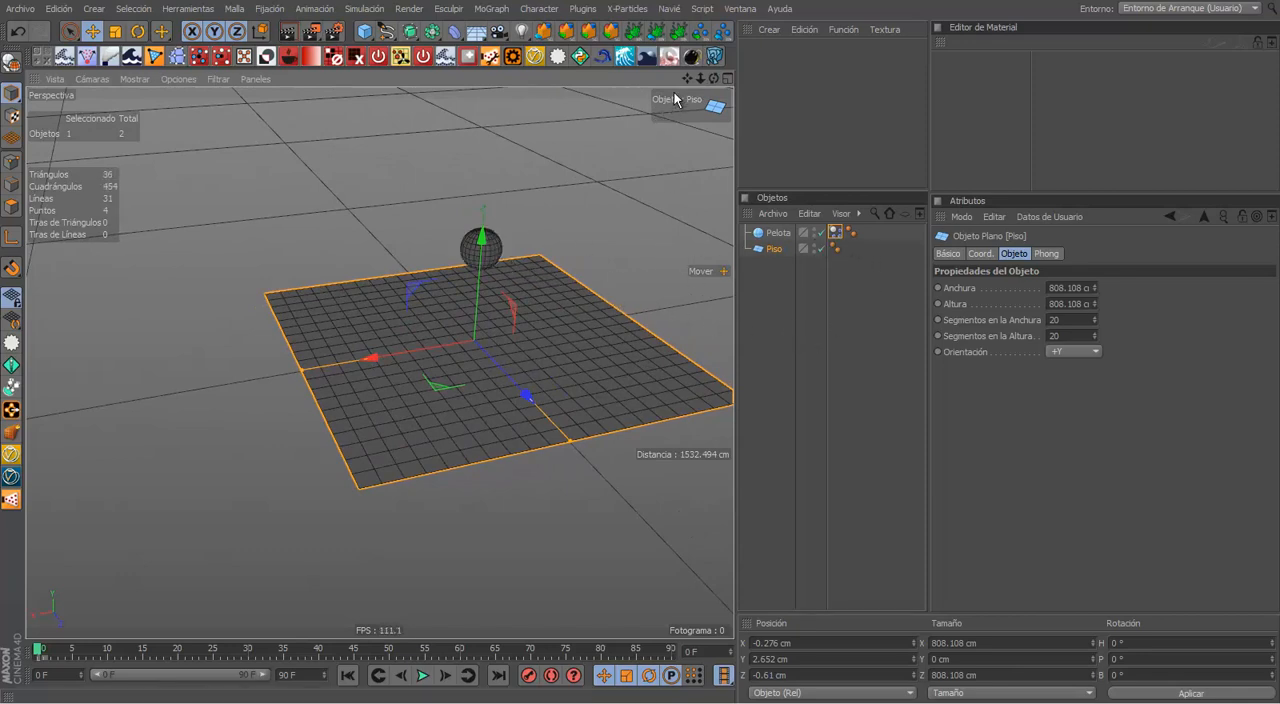
{"action": "left_click_drag", "start_coordinate": [699, 80], "coordinate": [537, 206]}
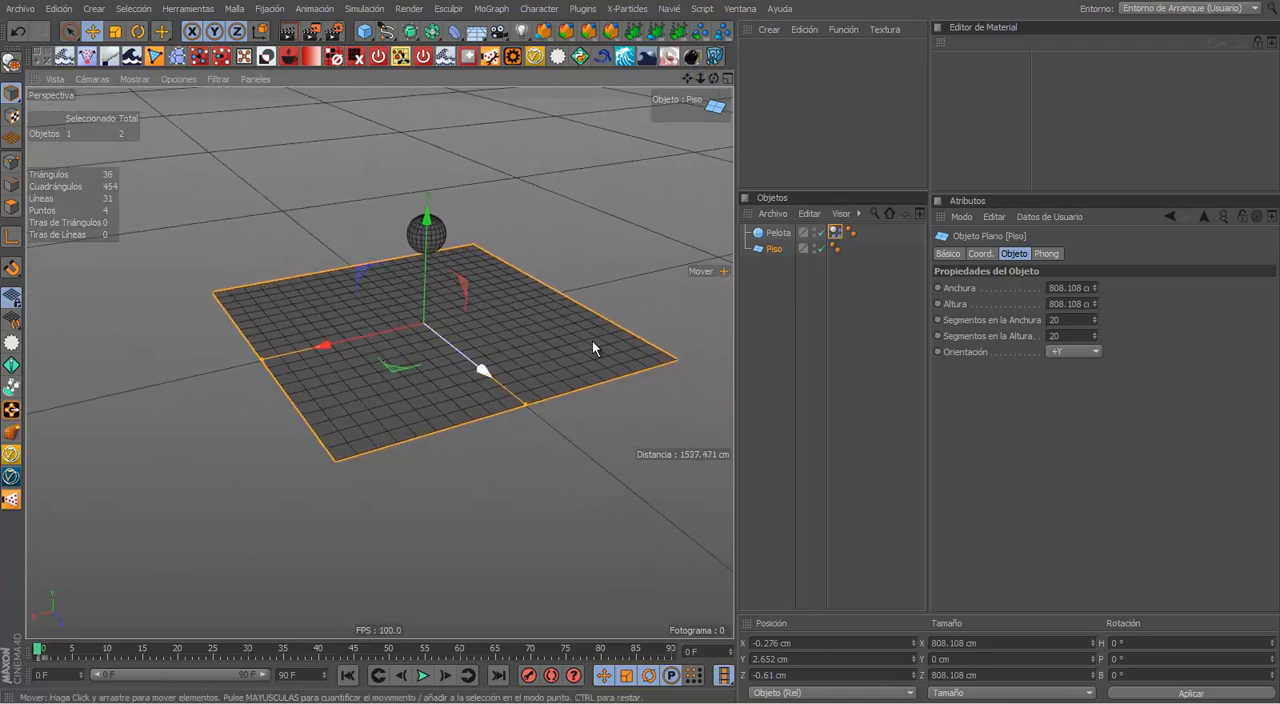
{"action": "left_click", "coordinate": [776, 249]}
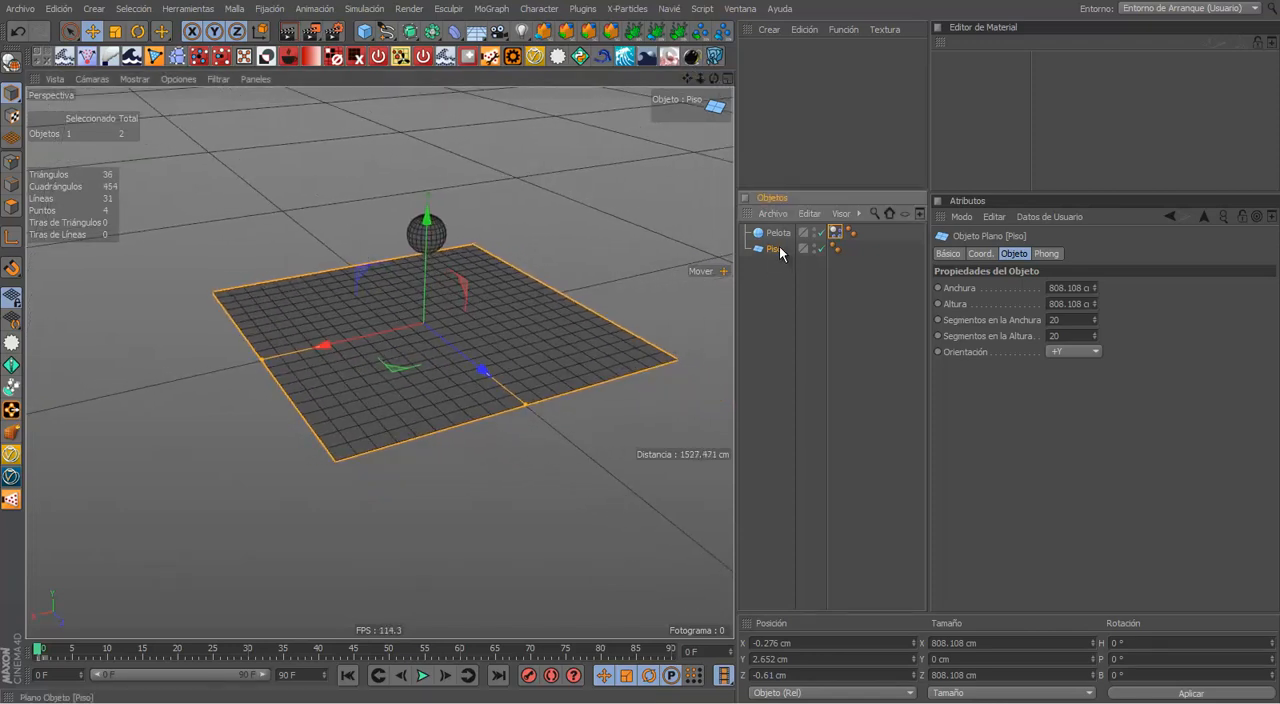
{"action": "left_click", "coordinate": [836, 233]}
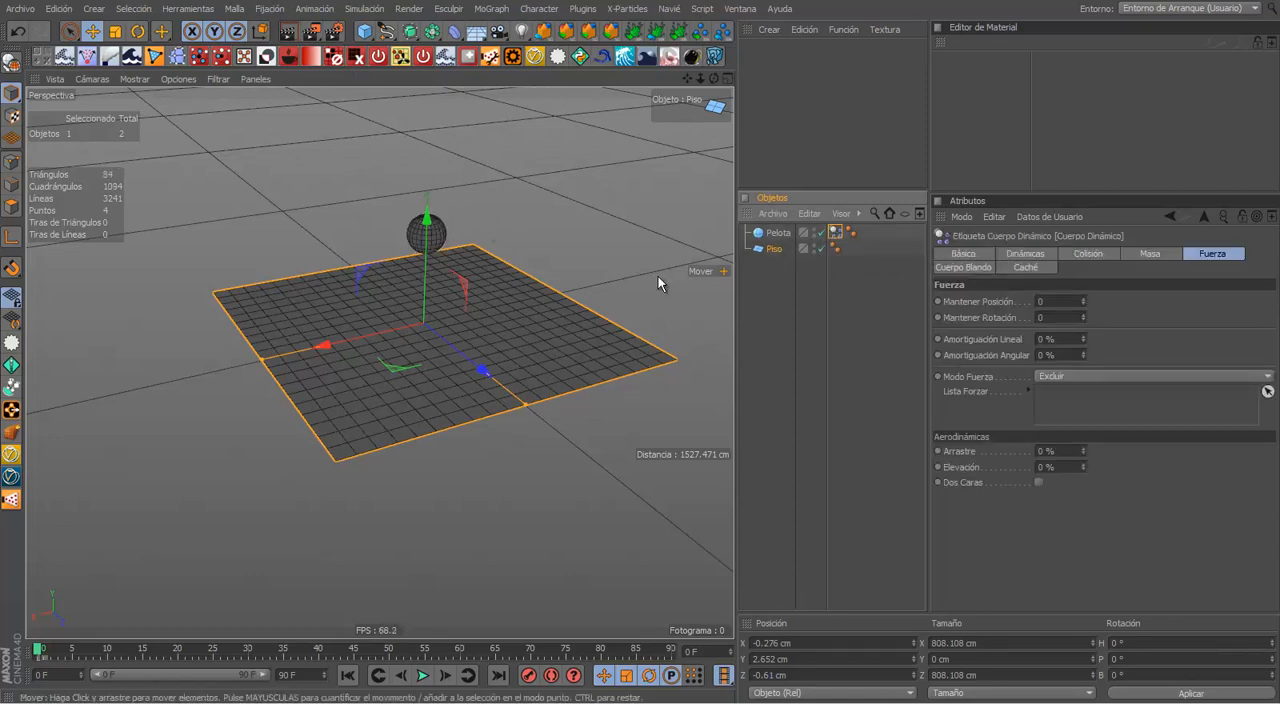
{"action": "left_click", "coordinate": [768, 249]}
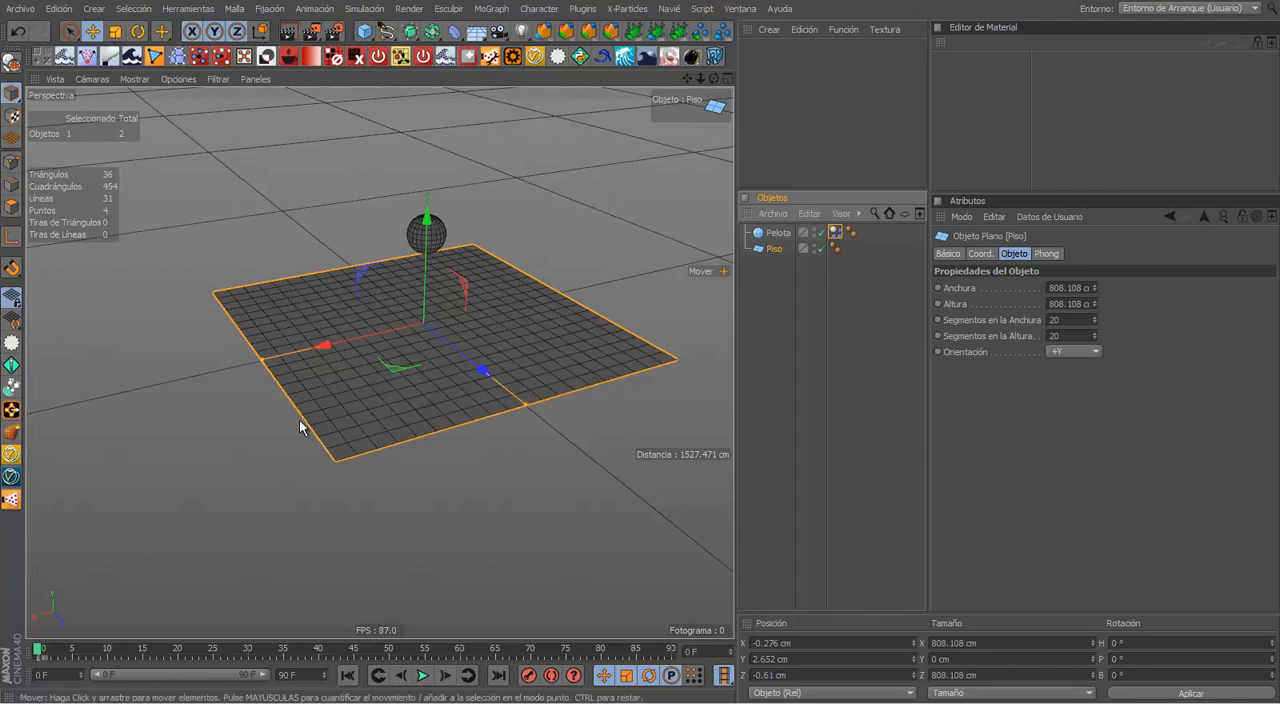
{"action": "right_click", "coordinate": [778, 258]}
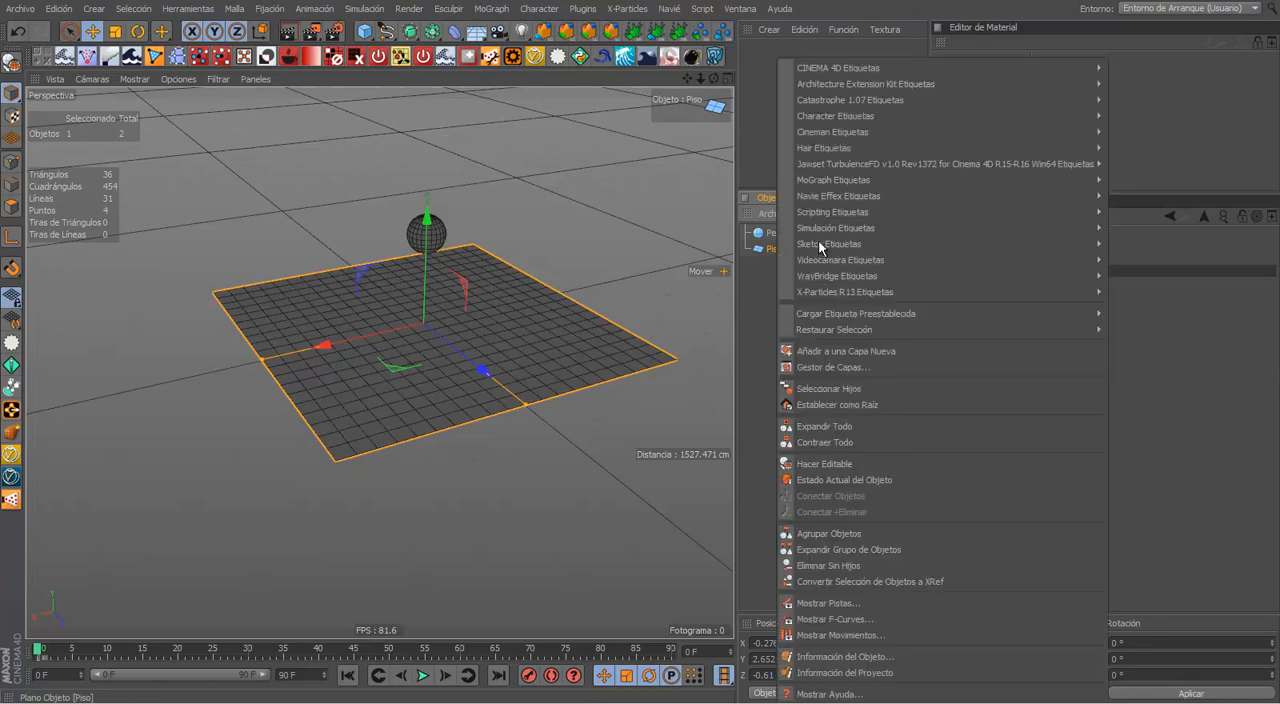
{"action": "mouse_move", "coordinate": [870, 227]}
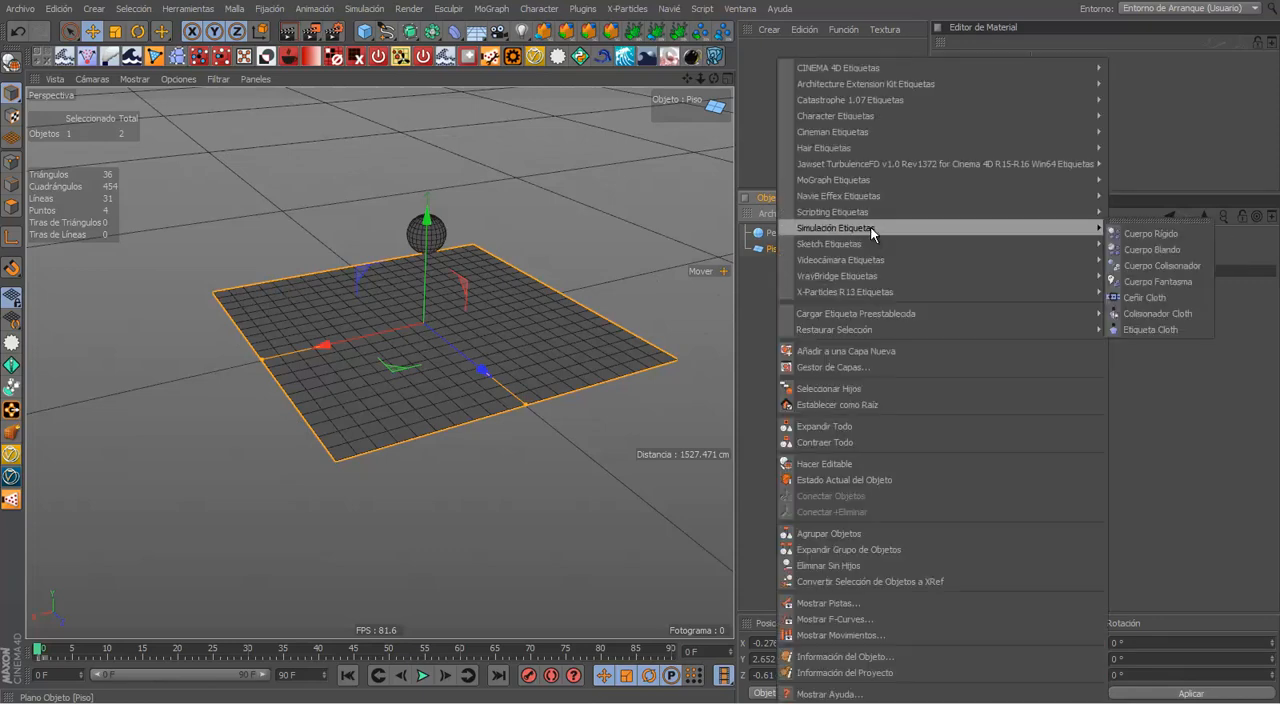
{"action": "left_click", "coordinate": [1140, 266]}
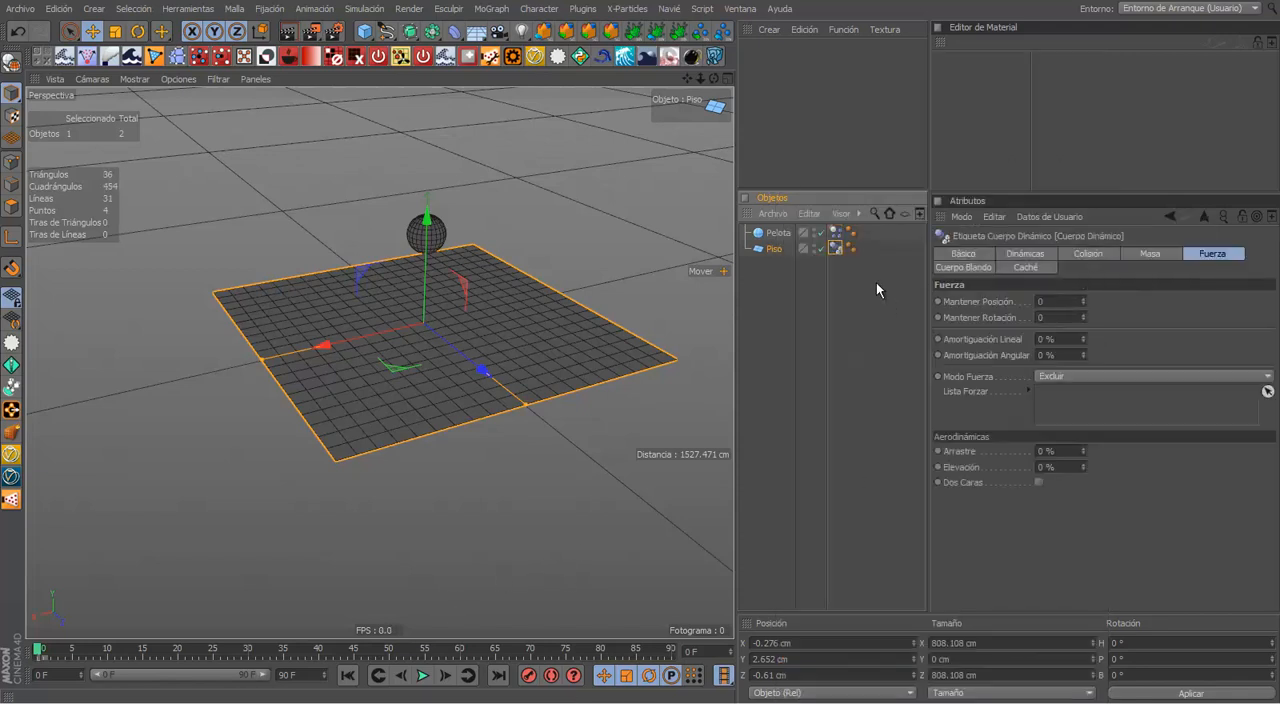
Step: Review the Masa, Dinámicas, Caché and Cuerpo Blando settings of the floor's collider tag
{"action": "left_click", "coordinate": [1150, 253]}
{"action": "left_click", "coordinate": [1025, 253]}
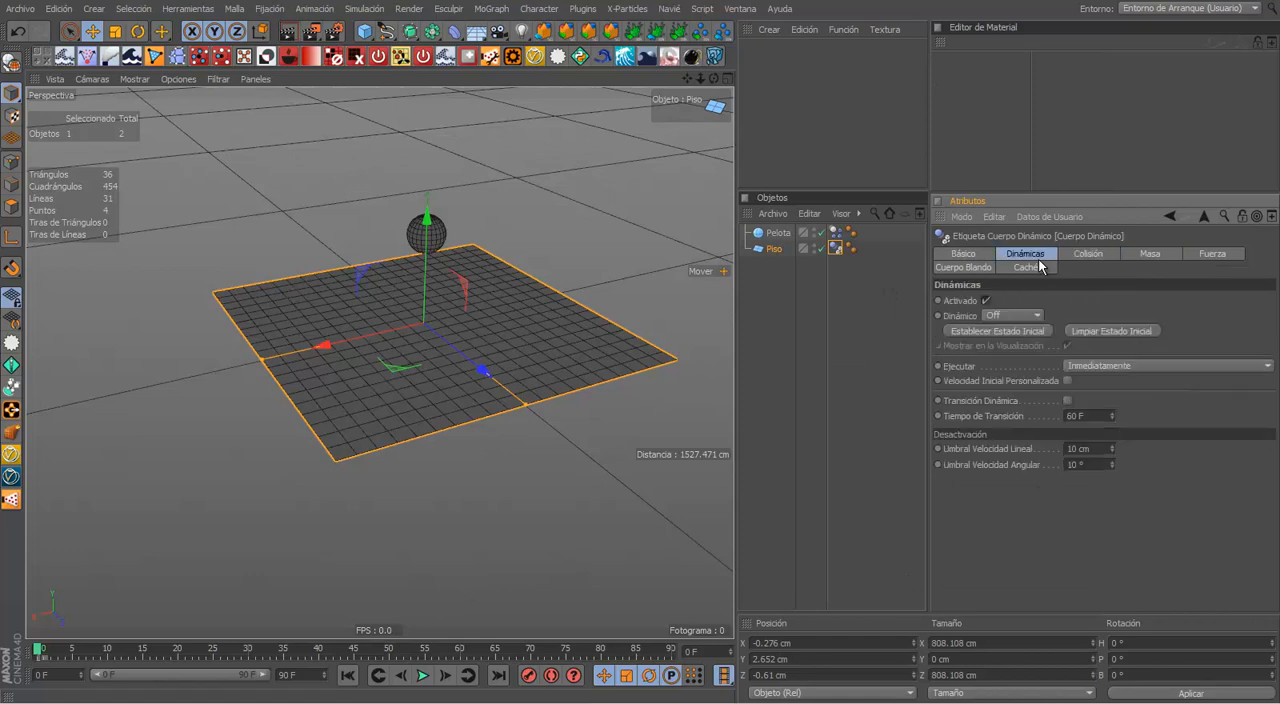
{"action": "left_click", "coordinate": [1025, 267]}
{"action": "left_click", "coordinate": [965, 267]}
{"action": "left_click", "coordinate": [990, 254]}
{"action": "left_click", "coordinate": [988, 268]}
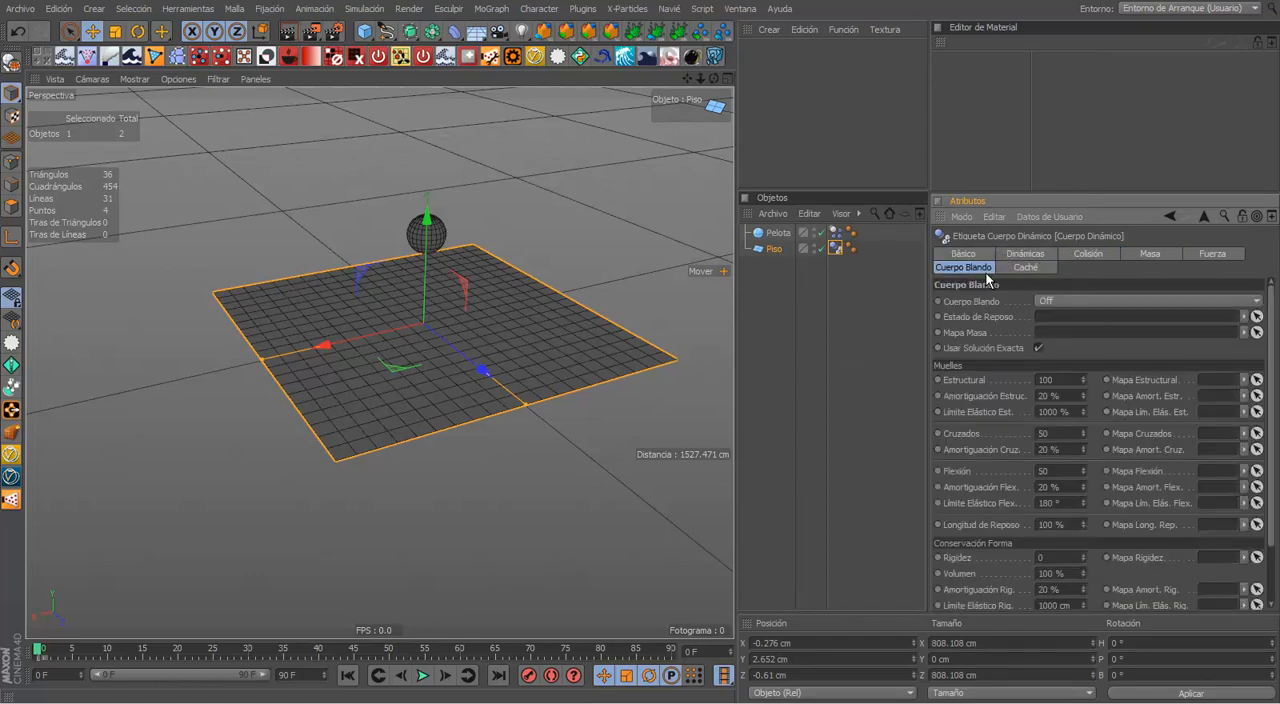
{"action": "mouse_move", "coordinate": [1270, 356]}
{"action": "left_mouse_down"}
{"action": "mouse_move", "coordinate": [1273, 417]}
{"action": "mouse_move", "coordinate": [1275, 350]}
{"action": "left_mouse_up"}
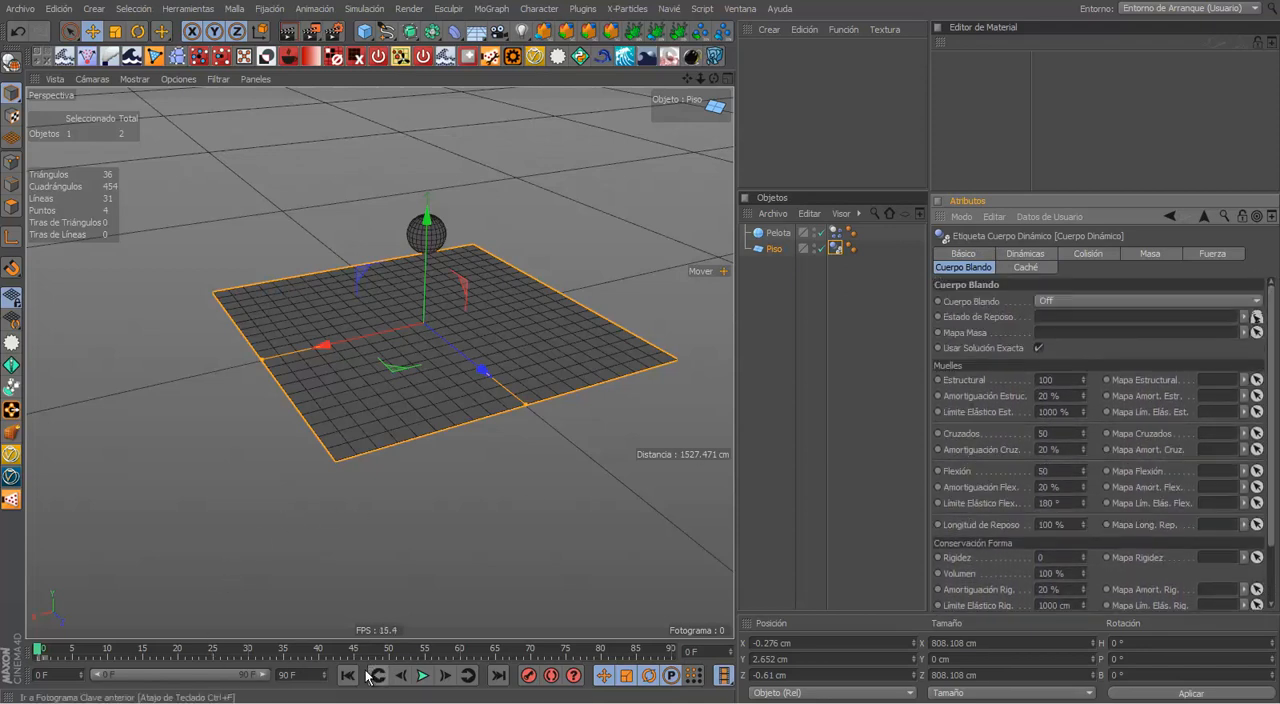
Step: Play the simulation to frame 40, examine the contact between ball and floor up close, and return to the first frame
{"action": "left_click", "coordinate": [424, 677]}
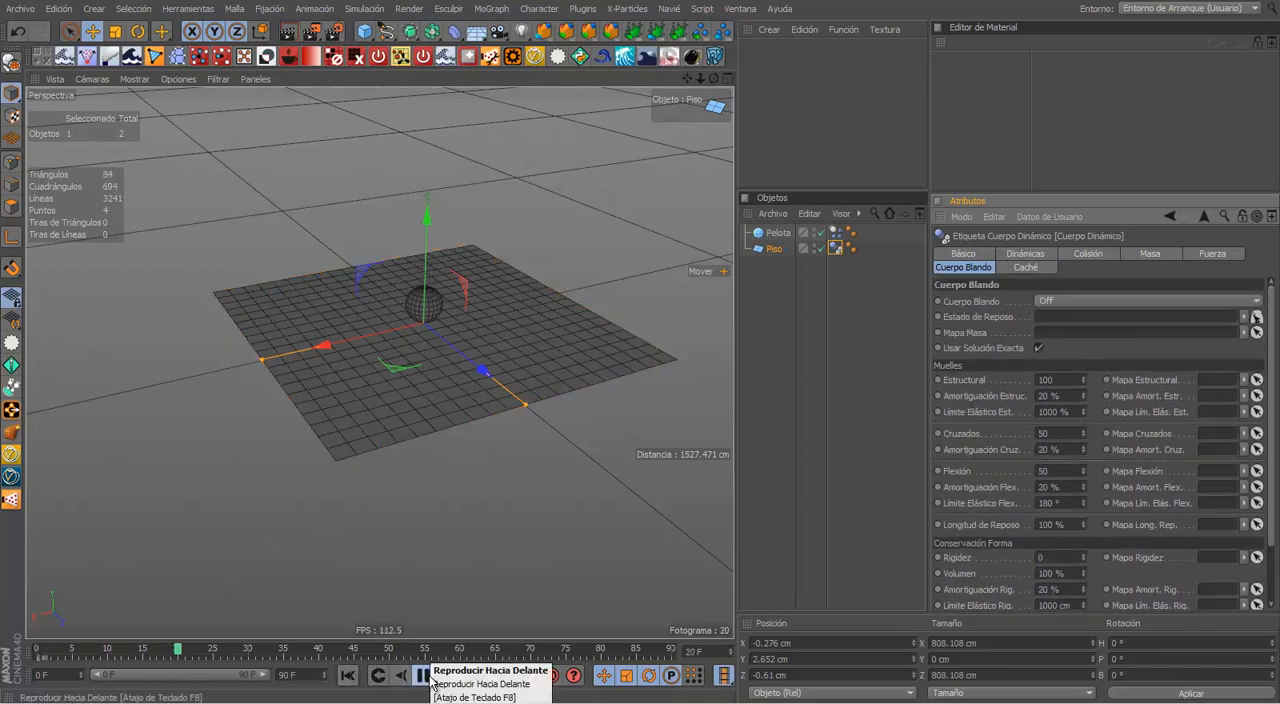
{"action": "left_click", "coordinate": [428, 677]}
{"action": "scroll", "coordinate": [415, 422], "scroll_direction": "up", "scroll_amount": 3}
{"action": "left_click", "coordinate": [539, 200]}
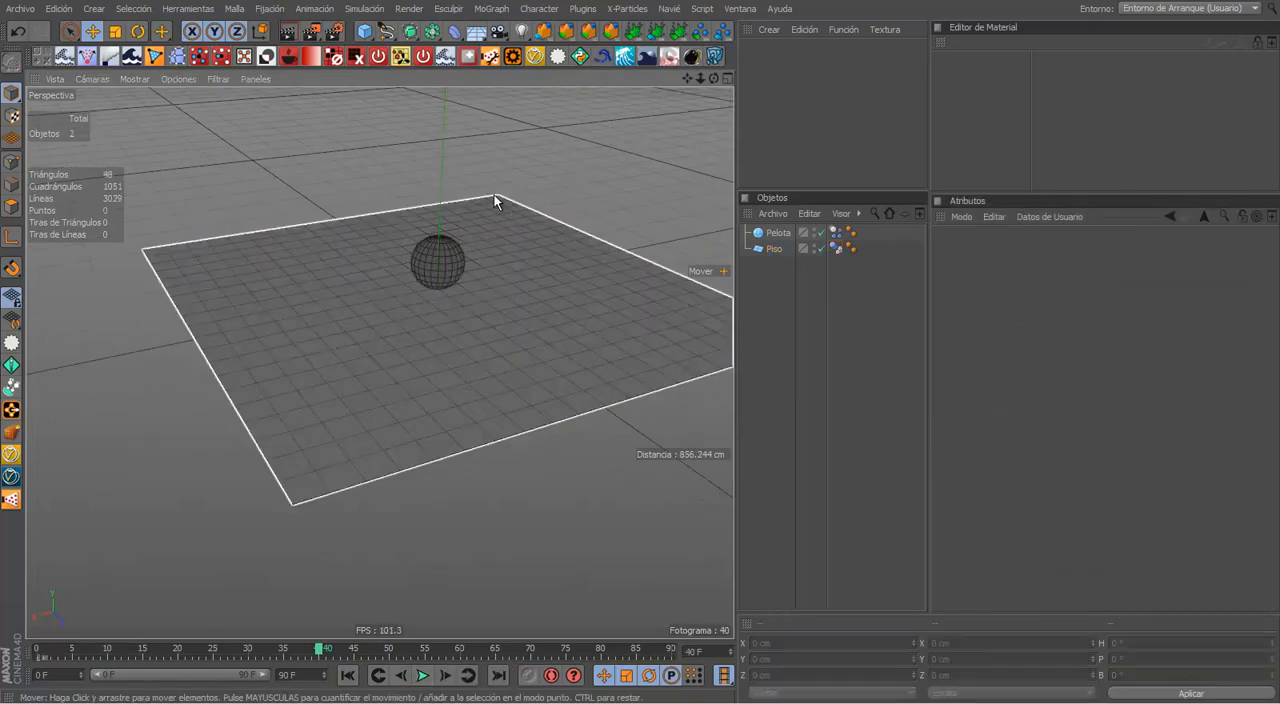
{"action": "scroll", "coordinate": [443, 377], "scroll_direction": "up", "scroll_amount": 5}
{"action": "right_click_drag", "start_coordinate": [478, 361], "coordinate": [506, 410], "text": "alt"}
{"action": "middle_click_drag", "start_coordinate": [506, 410], "coordinate": [430, 362], "text": "alt"}
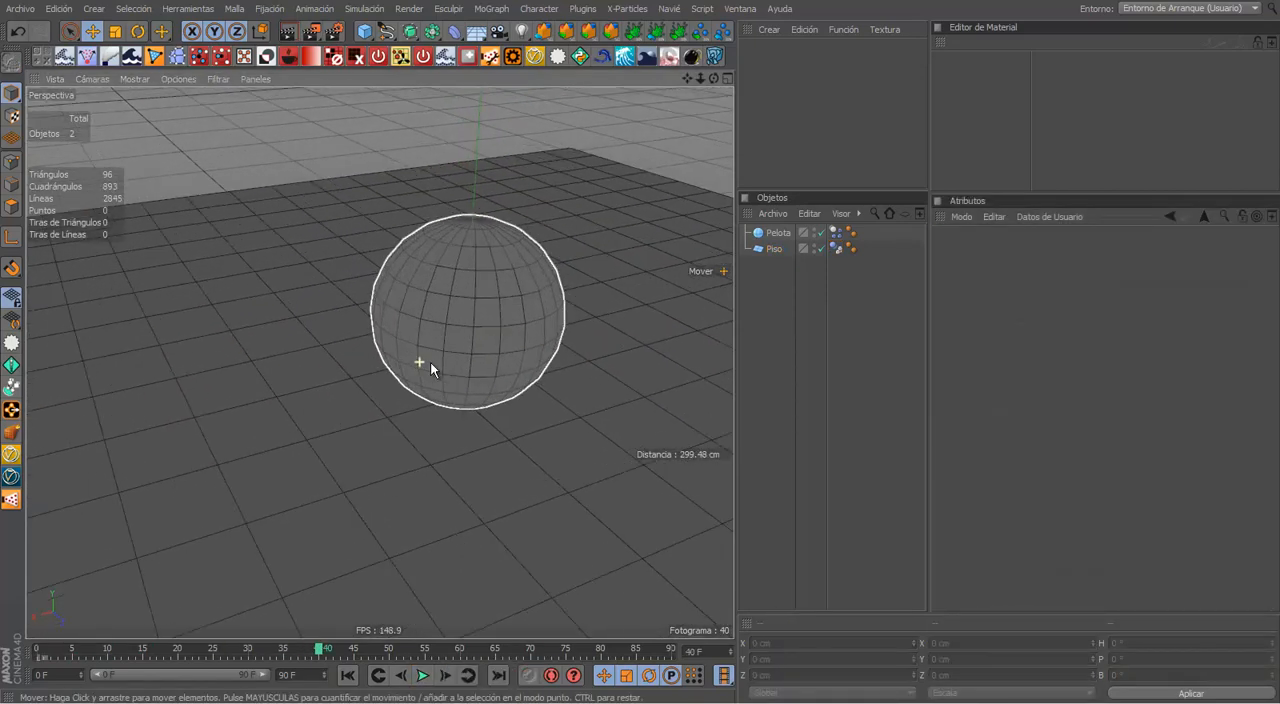
{"action": "left_click_drag", "start_coordinate": [430, 362], "coordinate": [490, 330], "text": "alt"}
{"action": "middle_click_drag", "start_coordinate": [490, 330], "coordinate": [420, 296], "text": "alt"}
{"action": "left_click", "coordinate": [347, 675]}
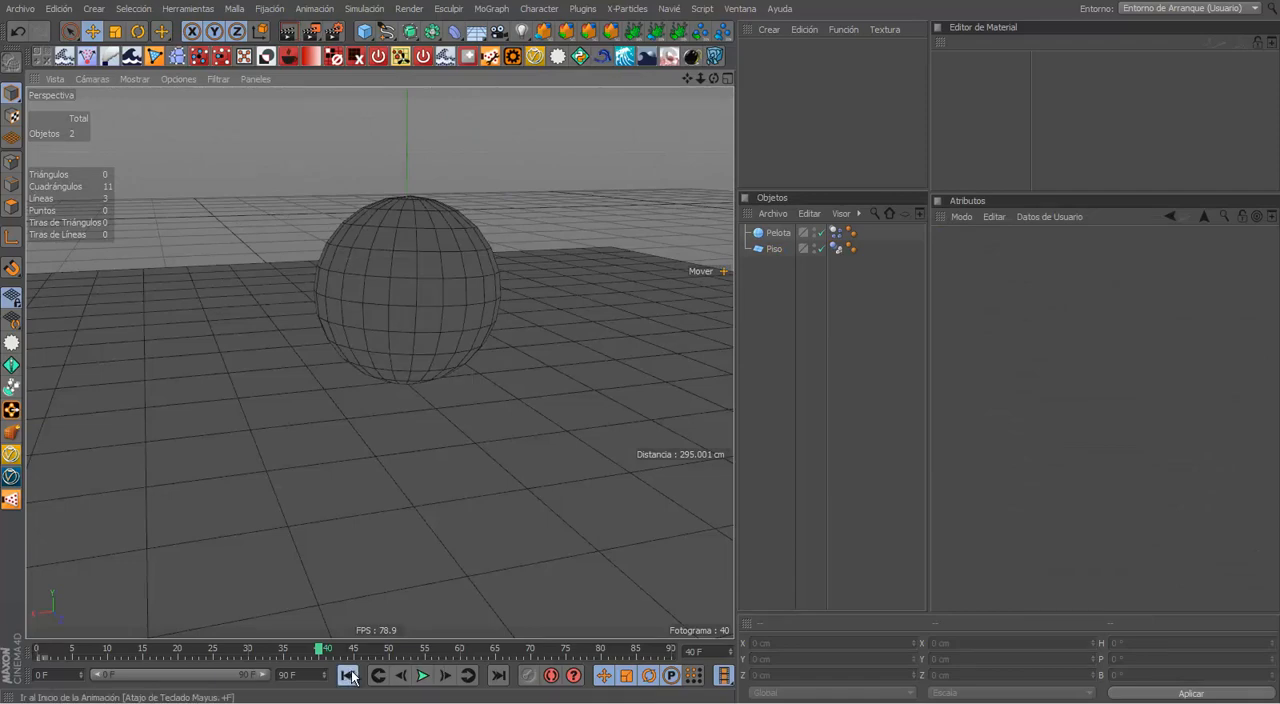
Step: Play the ball's fall in a maximized perspective view and restore the normal layout
{"action": "left_click", "coordinate": [461, 455]}
{"action": "middle_click_drag", "start_coordinate": [462, 380], "coordinate": [478, 375], "text": "alt"}
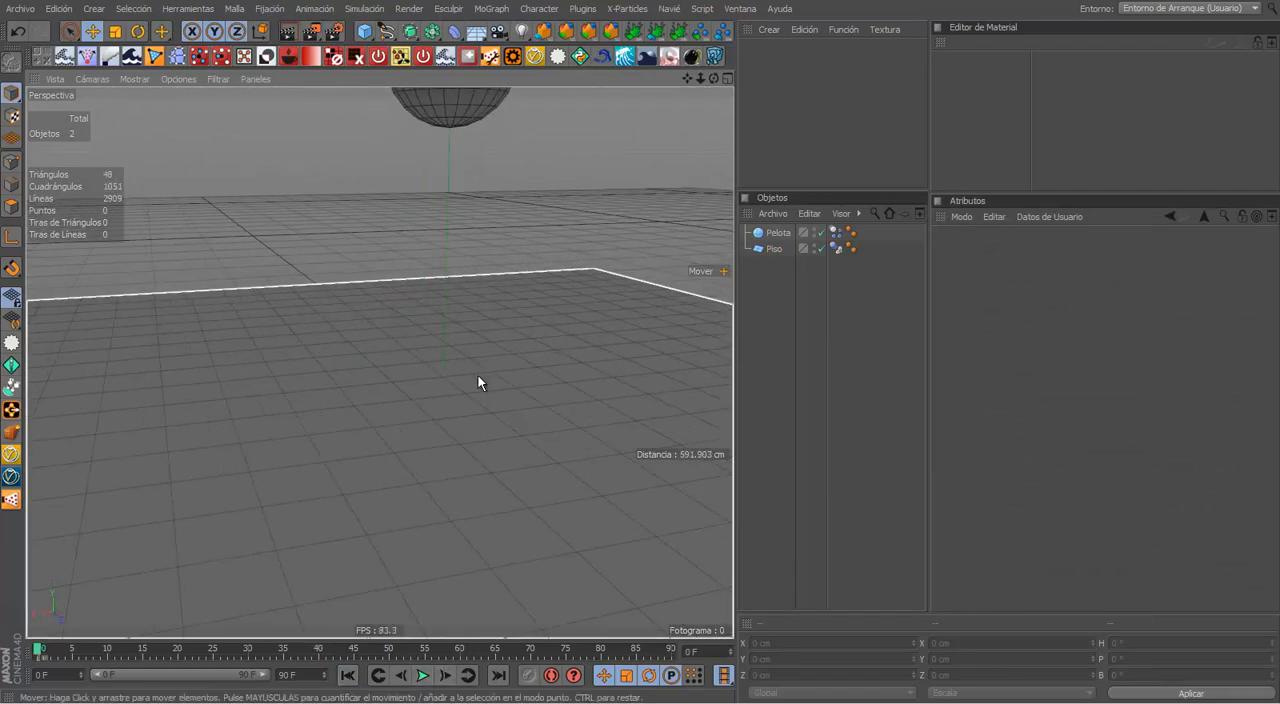
{"action": "key", "text": "ctrl+Tab"}
{"action": "mouse_move", "coordinate": [520, 427]}
{"action": "middle_mouse_down", "text": "alt"}
{"action": "mouse_move", "coordinate": [532, 417]}
{"action": "mouse_move", "coordinate": [511, 422]}
{"action": "middle_mouse_up", "text": "alt"}
{"action": "key", "text": "F8"}
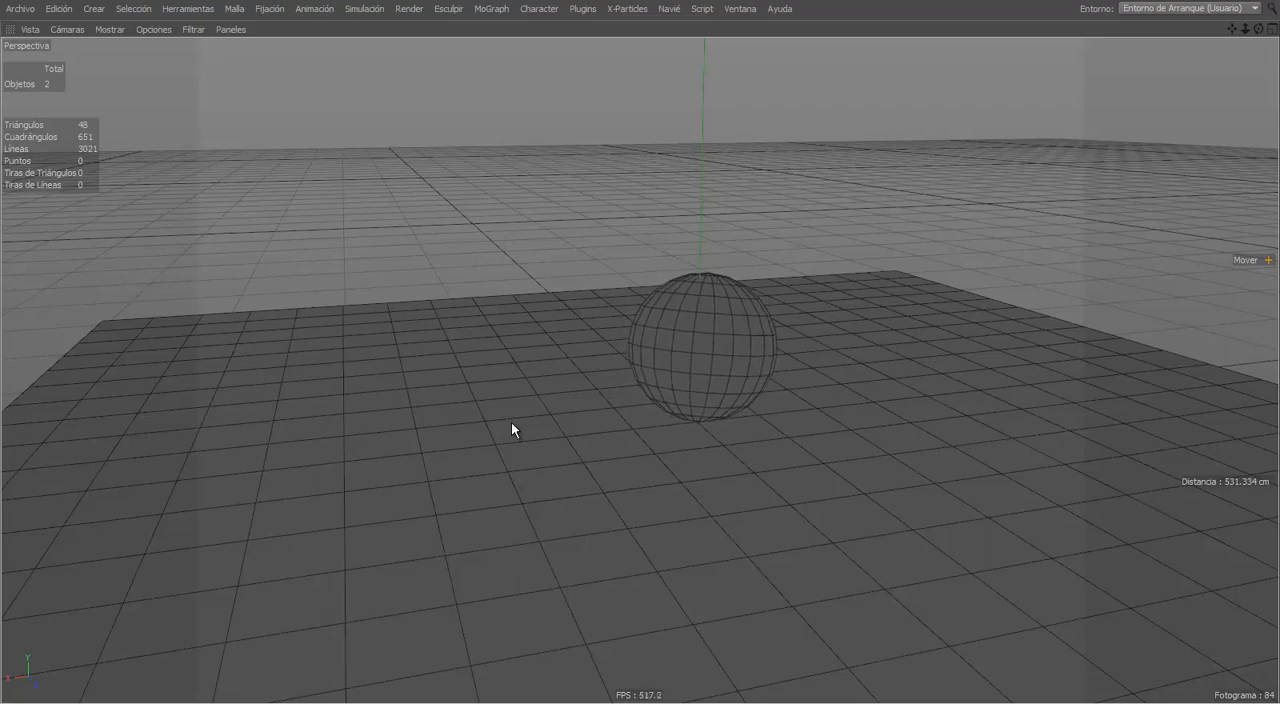
{"action": "key", "text": "ctrl+Tab"}
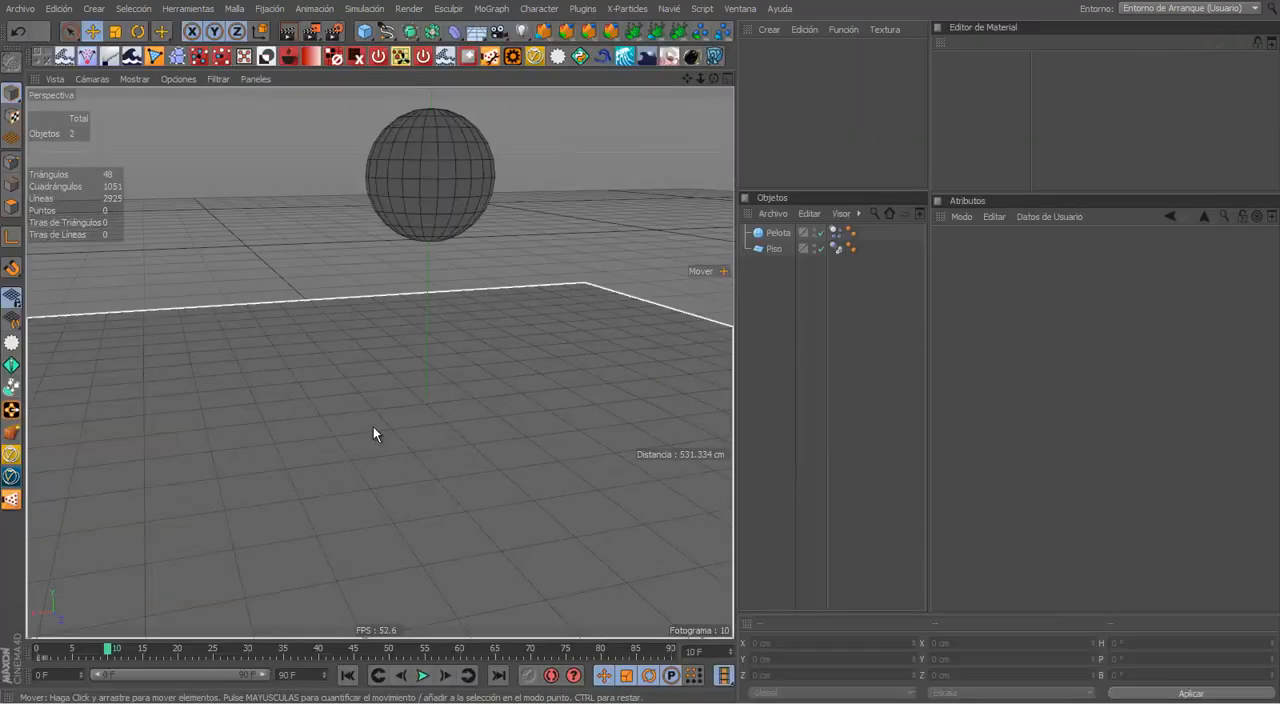
Step: Select the floor and raise it to about 70 cm in Y, nearer to the ball
{"action": "scroll", "coordinate": [414, 386], "scroll_direction": "down", "scroll_amount": 4}
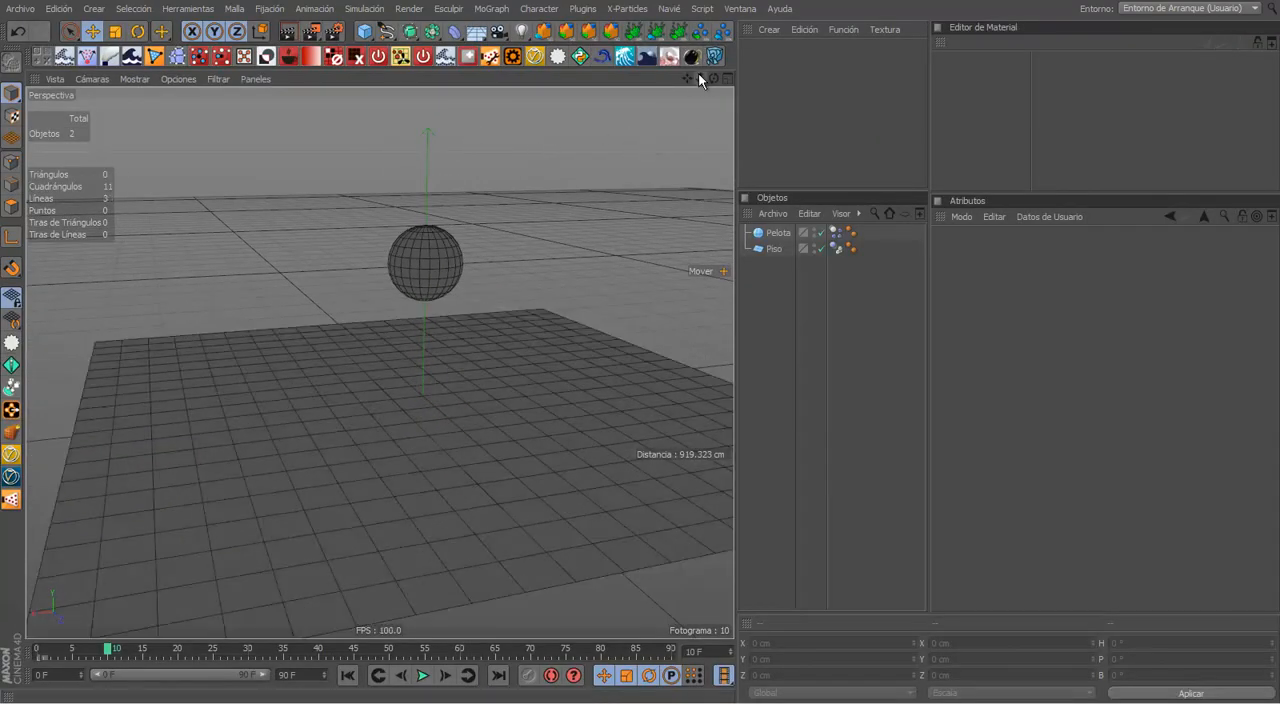
{"action": "left_click_drag", "start_coordinate": [699, 76], "coordinate": [639, 346]}
{"action": "left_click_drag", "start_coordinate": [694, 78], "coordinate": [640, 345]}
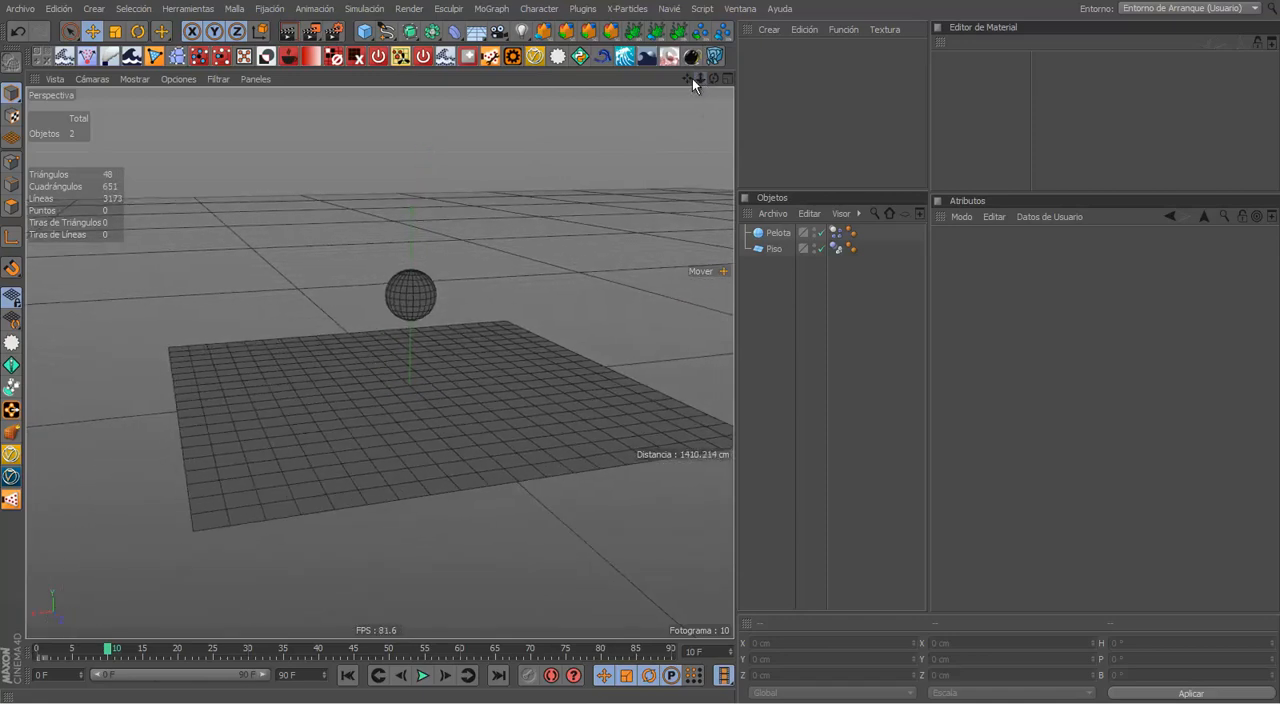
{"action": "left_click_drag", "start_coordinate": [692, 78], "coordinate": [638, 342]}
{"action": "left_click", "coordinate": [369, 333]}
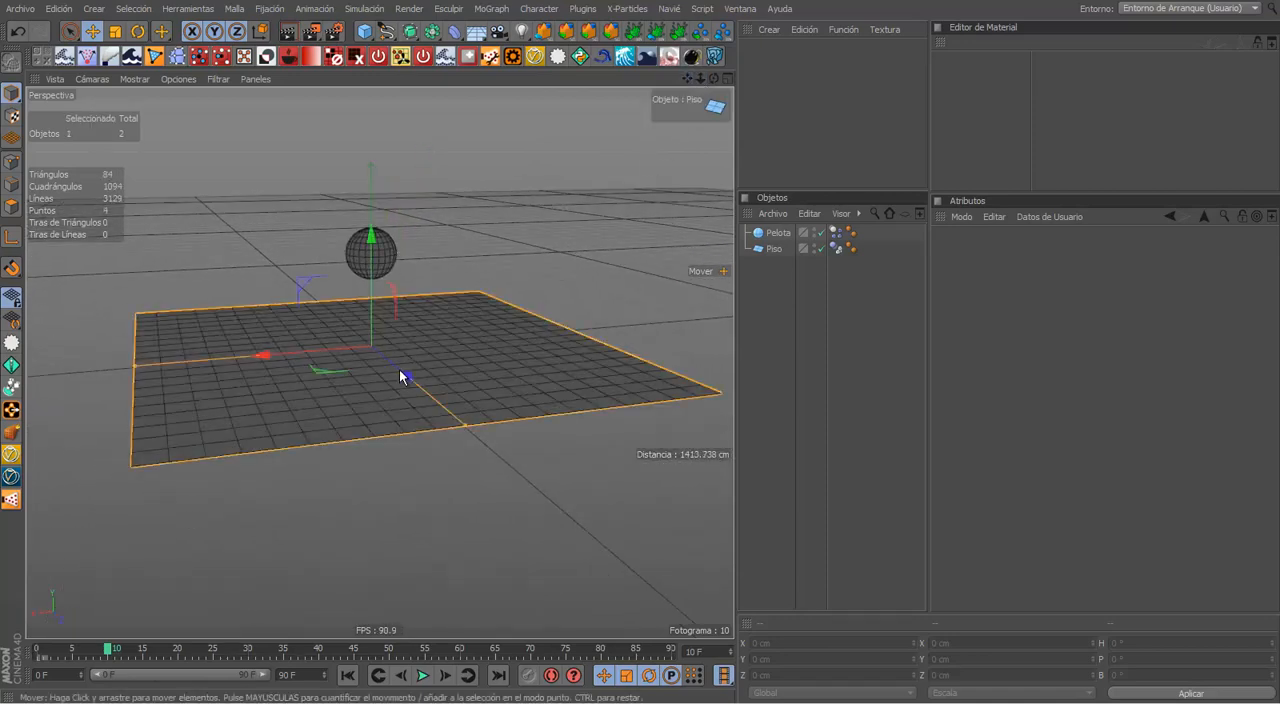
{"action": "left_click_drag", "start_coordinate": [371, 333], "coordinate": [327, 486]}
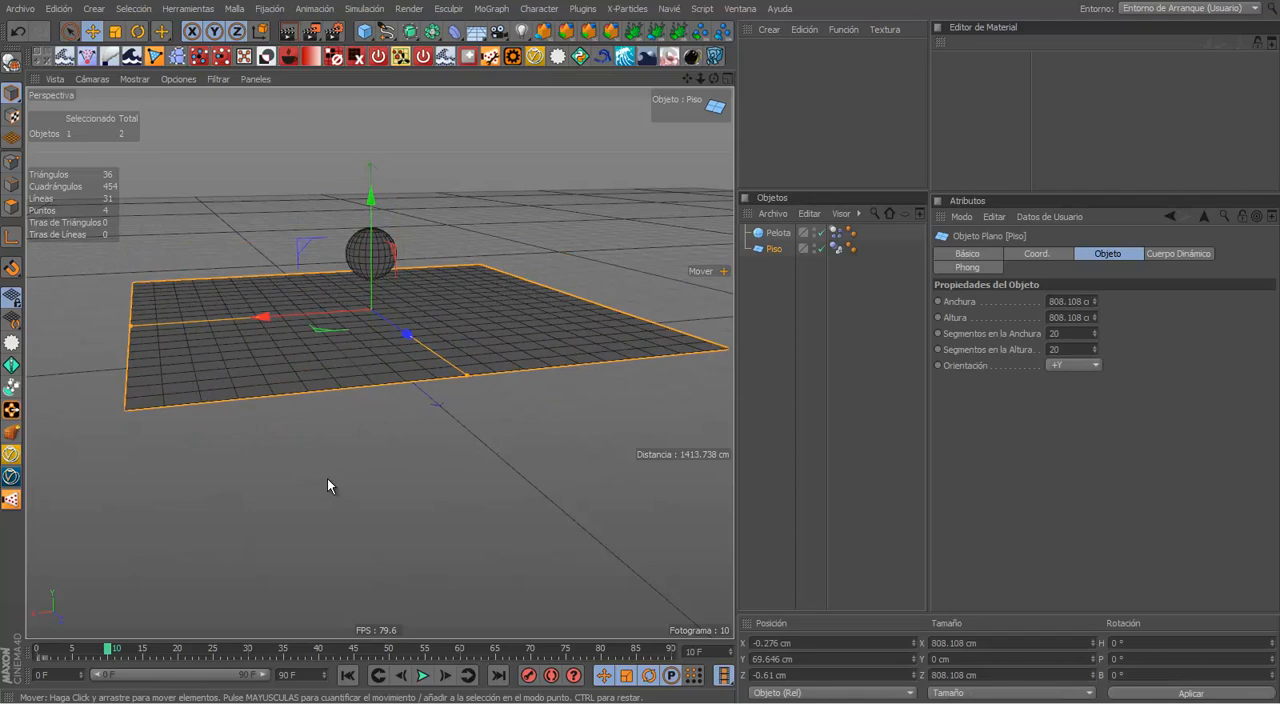
Step: At the first frame, lower the floor to about -170 cm in Y and shift it to about -1227 cm in Z
{"action": "left_click", "coordinate": [347, 675]}
{"action": "left_click_drag", "start_coordinate": [371, 280], "coordinate": [382, 442]}
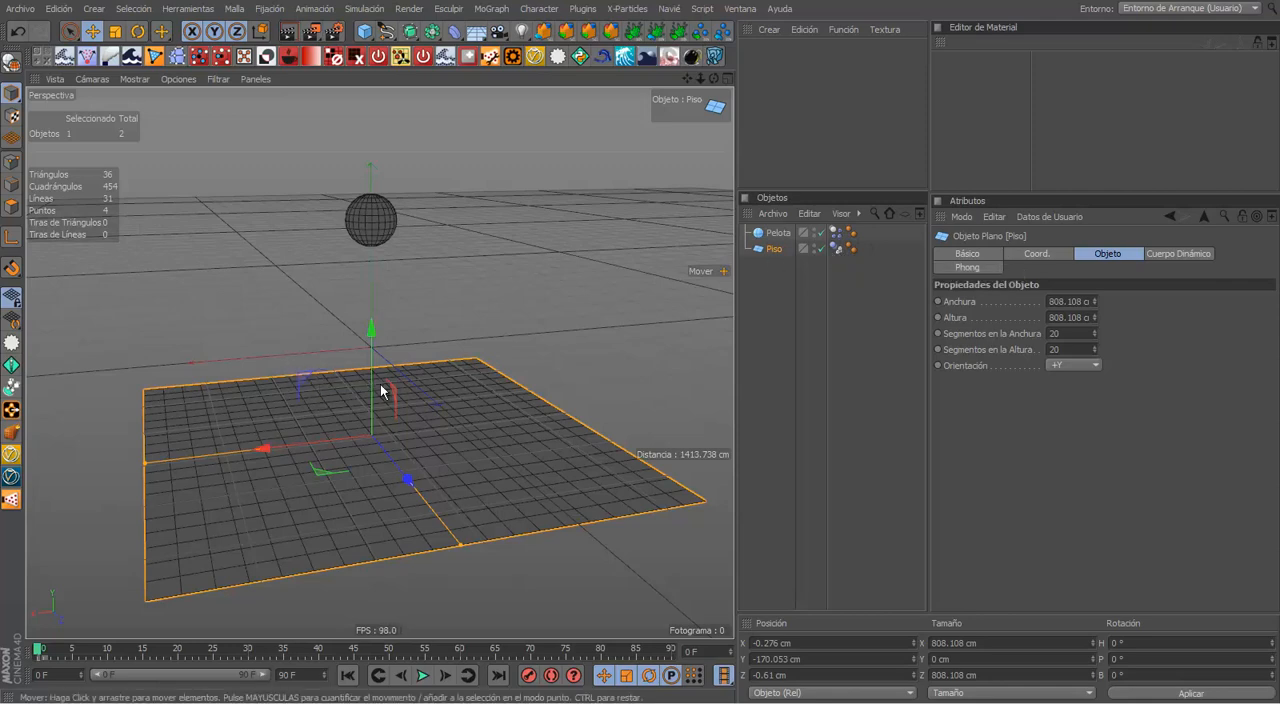
{"action": "left_click_drag", "start_coordinate": [402, 472], "coordinate": [441, 419]}
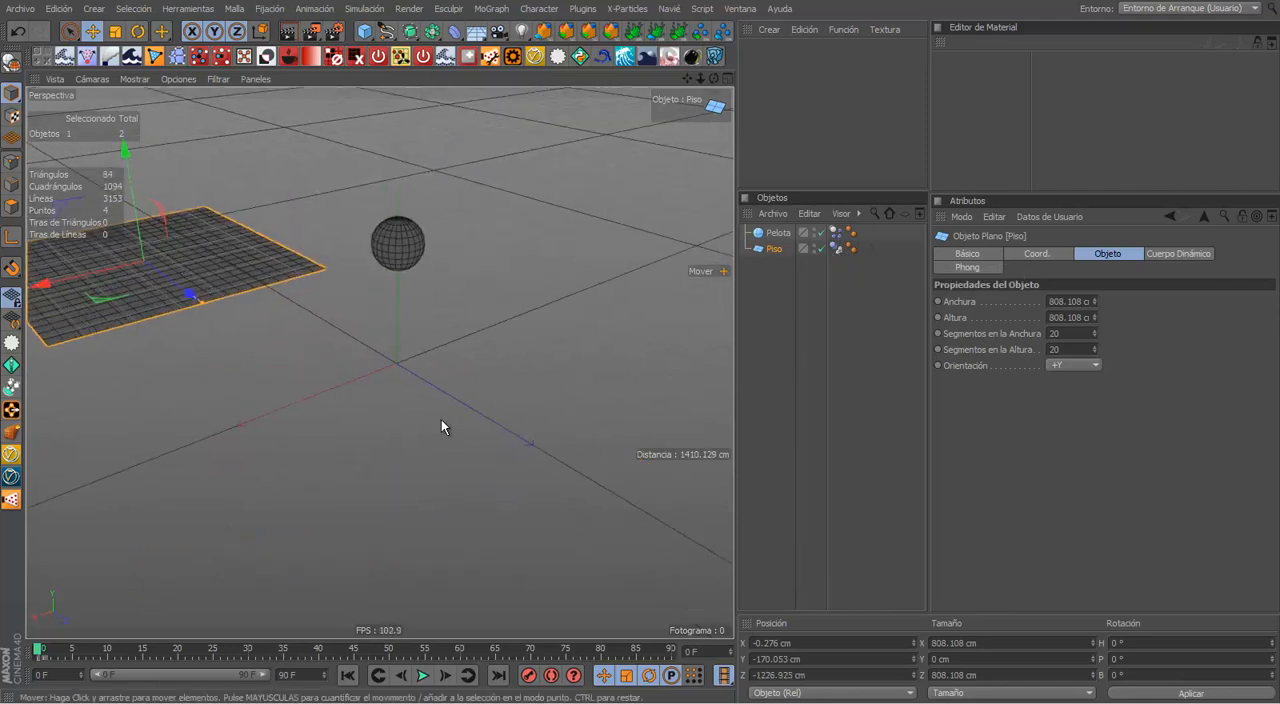
Step: Play the simulation with the floor moved away from beneath the ball, stop it and return to the first frame
{"action": "right_click_drag", "start_coordinate": [441, 419], "coordinate": [323, 370], "text": "alt"}
{"action": "left_click", "coordinate": [422, 675]}
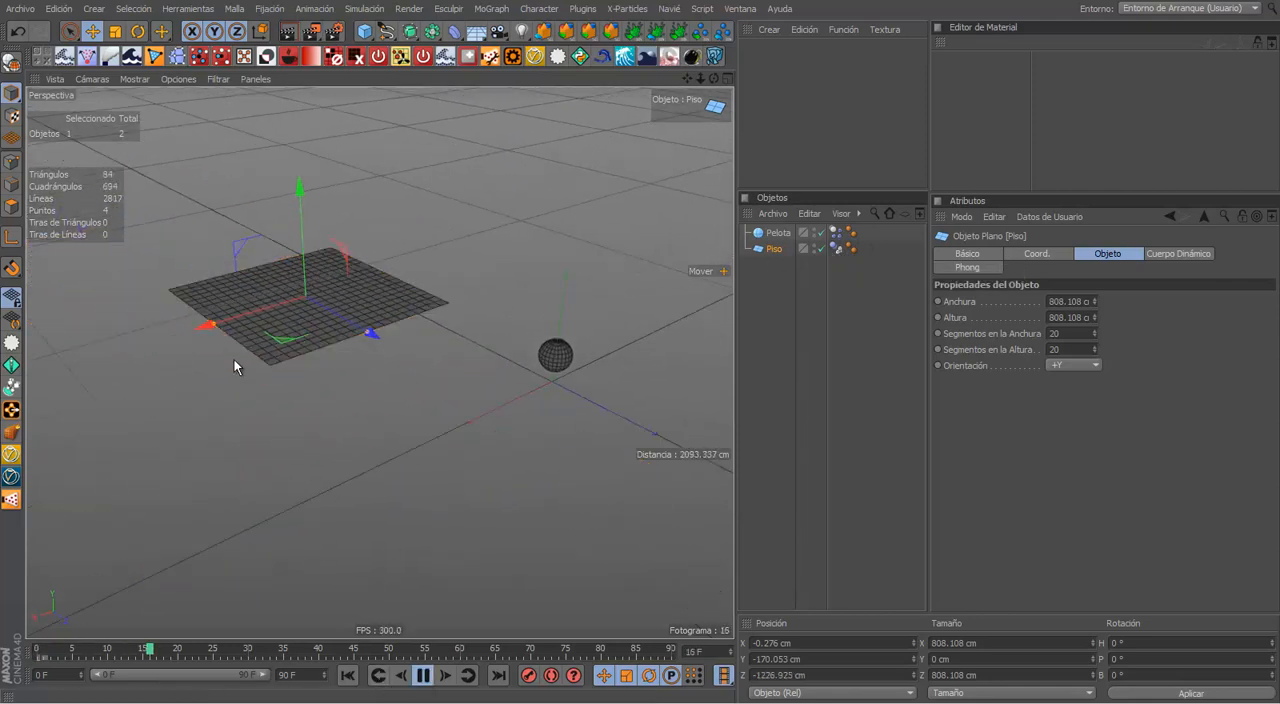
{"action": "left_click", "coordinate": [422, 675]}
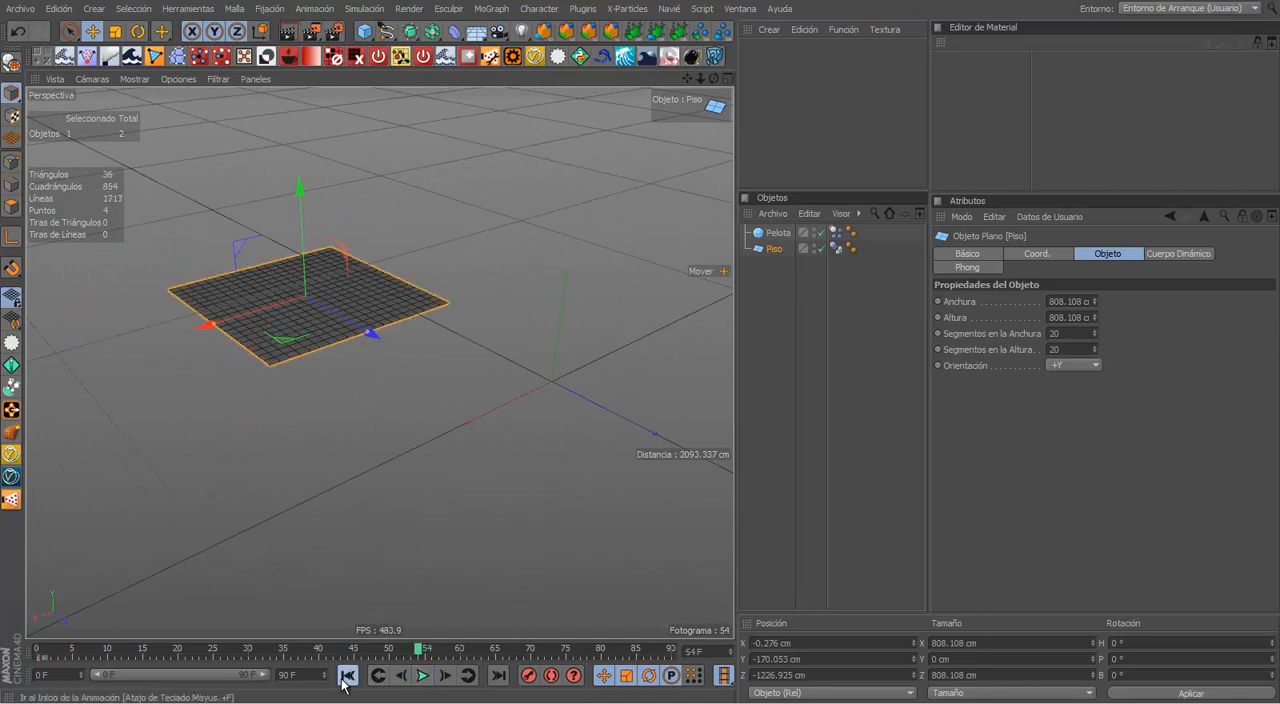
{"action": "left_click", "coordinate": [346, 676]}
Step: Reposition the floor beneath the ball at about -697 cm in Y and -274 cm in Z, and scale it to about 1516 cm square
{"action": "left_click_drag", "start_coordinate": [375, 338], "coordinate": [526, 437]}
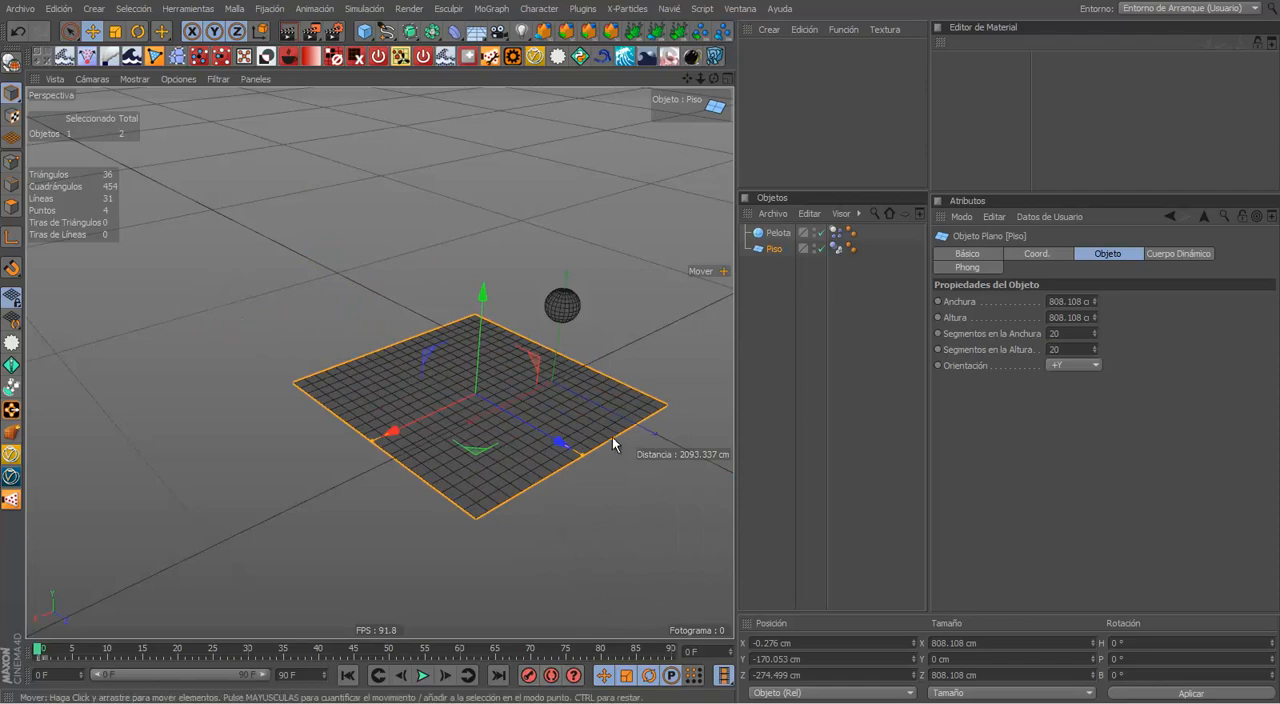
{"action": "left_click_drag", "start_coordinate": [614, 443], "coordinate": [492, 514], "text": "alt"}
{"action": "middle_click_drag", "start_coordinate": [492, 514], "coordinate": [473, 434], "text": "alt"}
{"action": "key", "text": "t"}
{"action": "left_click_drag", "start_coordinate": [473, 434], "coordinate": [822, 420]}
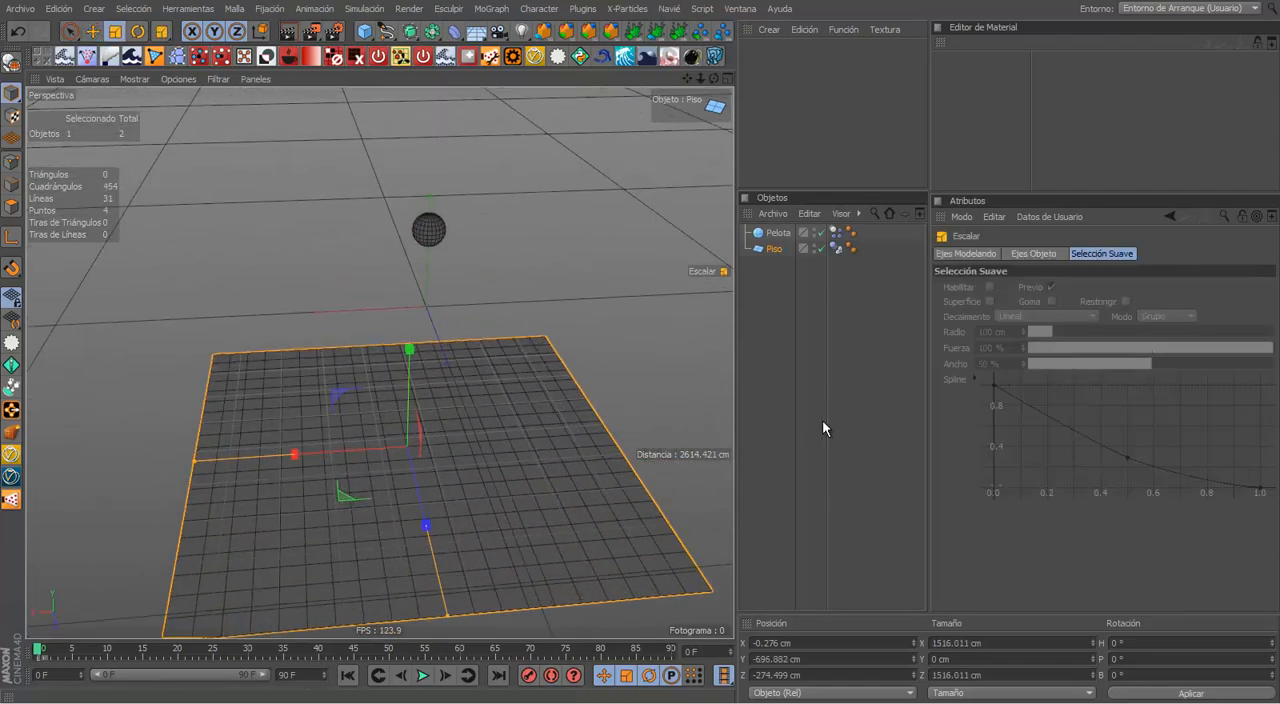
Step: Play the simulation with the enlarged floor, replay it in a maximized perspective view and restore the normal layout
{"action": "left_click", "coordinate": [420, 677]}
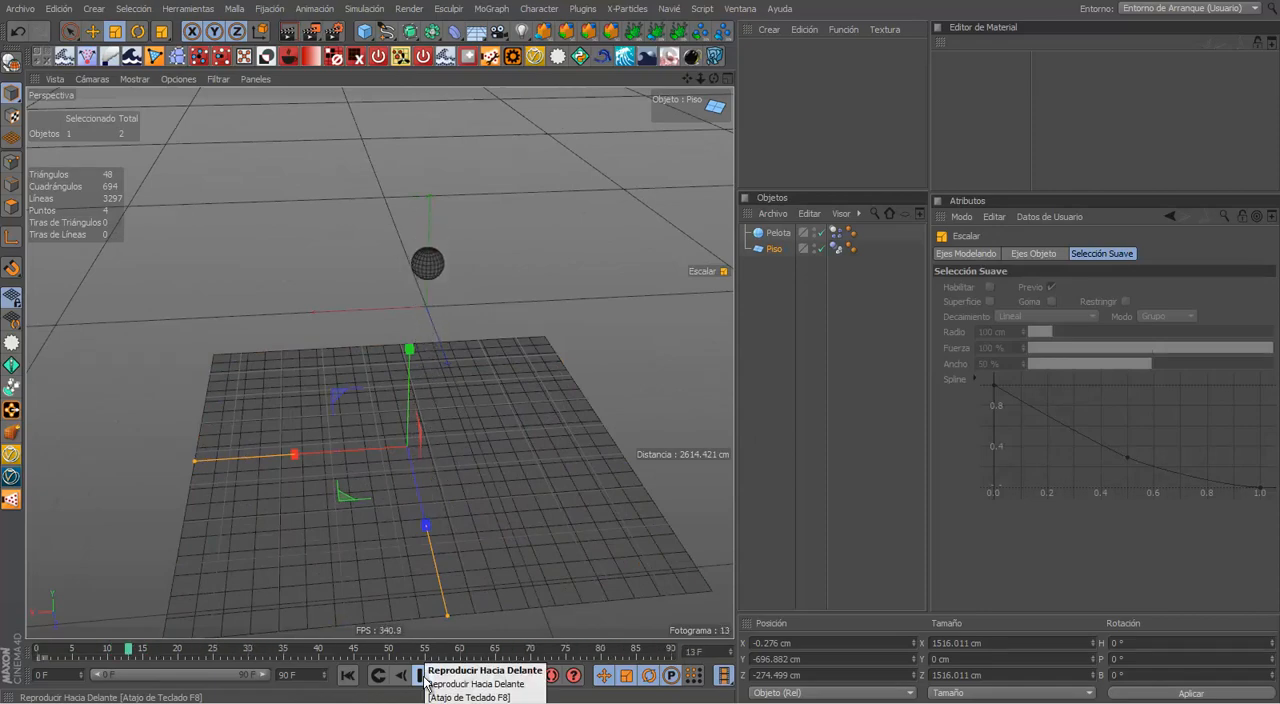
{"action": "left_click", "coordinate": [424, 678]}
{"action": "mouse_move", "coordinate": [486, 433]}
{"action": "left_mouse_down", "text": "alt"}
{"action": "mouse_move", "coordinate": [453, 370]}
{"action": "mouse_move", "coordinate": [462, 325]}
{"action": "mouse_move", "coordinate": [501, 419]}
{"action": "left_mouse_up", "text": "alt"}
{"action": "key", "text": "ctrl+Tab"}
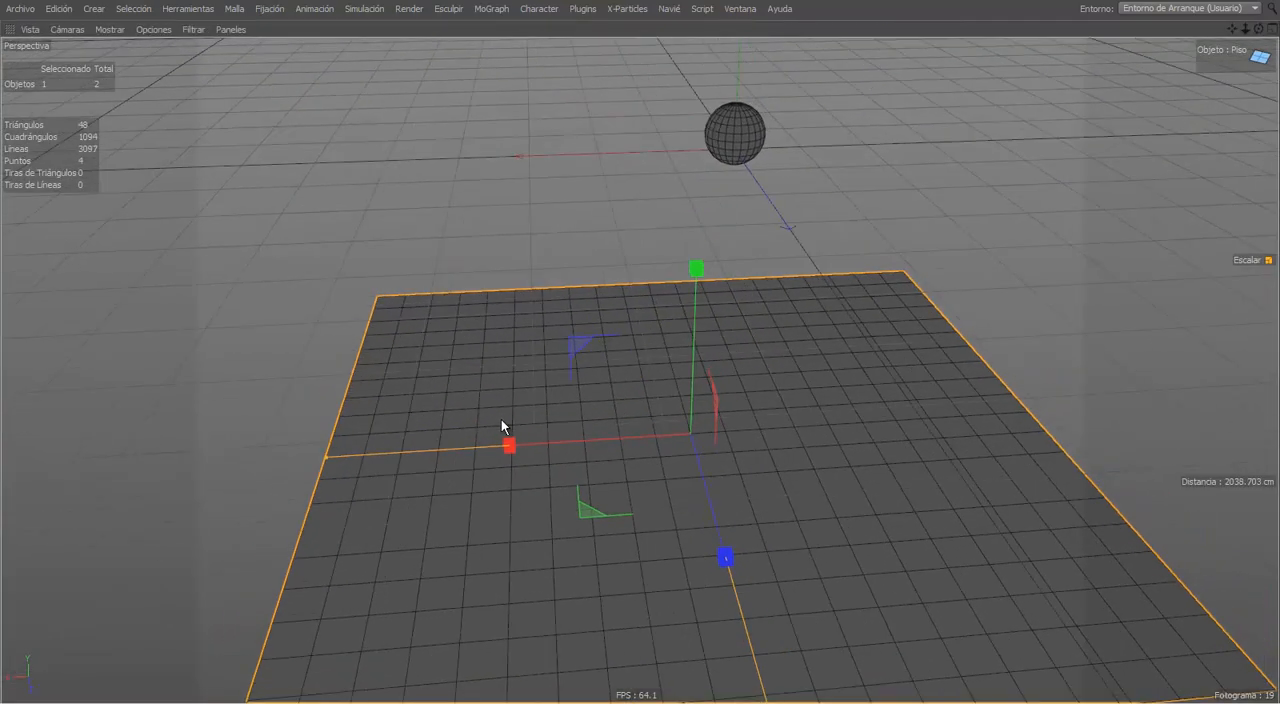
{"action": "right_click_drag", "start_coordinate": [501, 419], "coordinate": [671, 440], "text": "alt"}
{"action": "middle_click_drag", "start_coordinate": [671, 440], "coordinate": [536, 400], "text": "alt"}
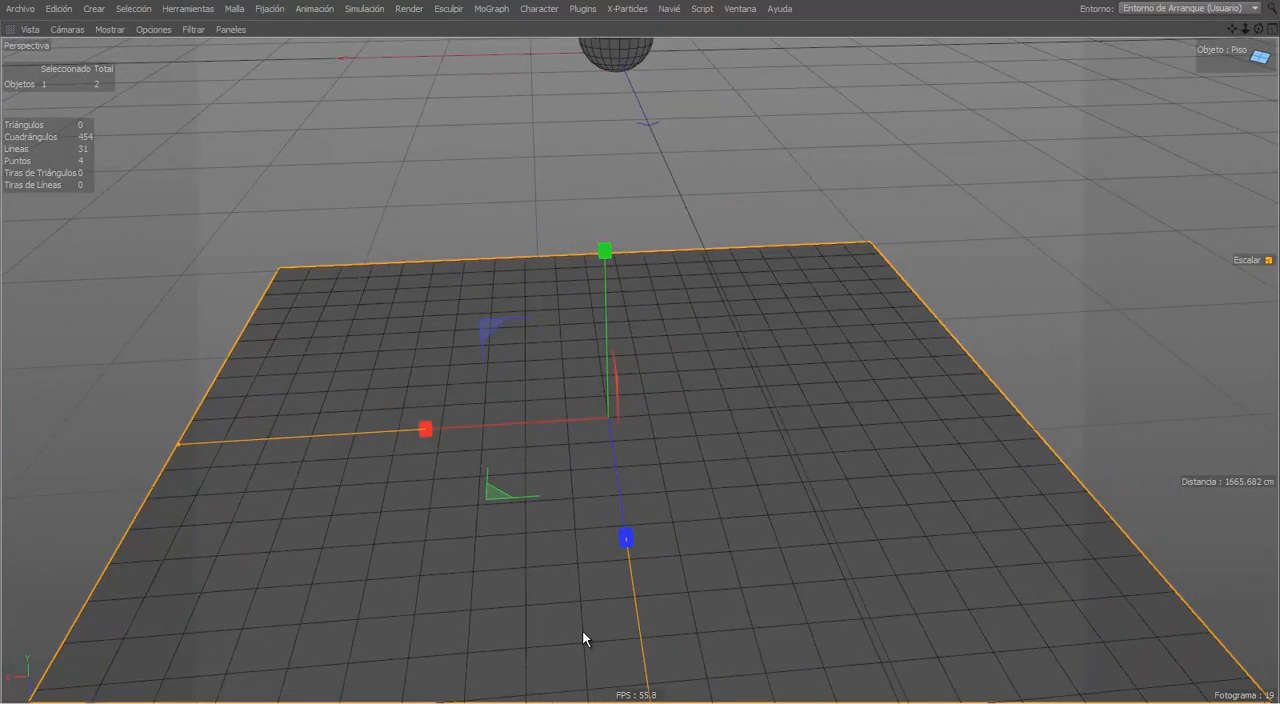
{"action": "key", "text": "F8"}
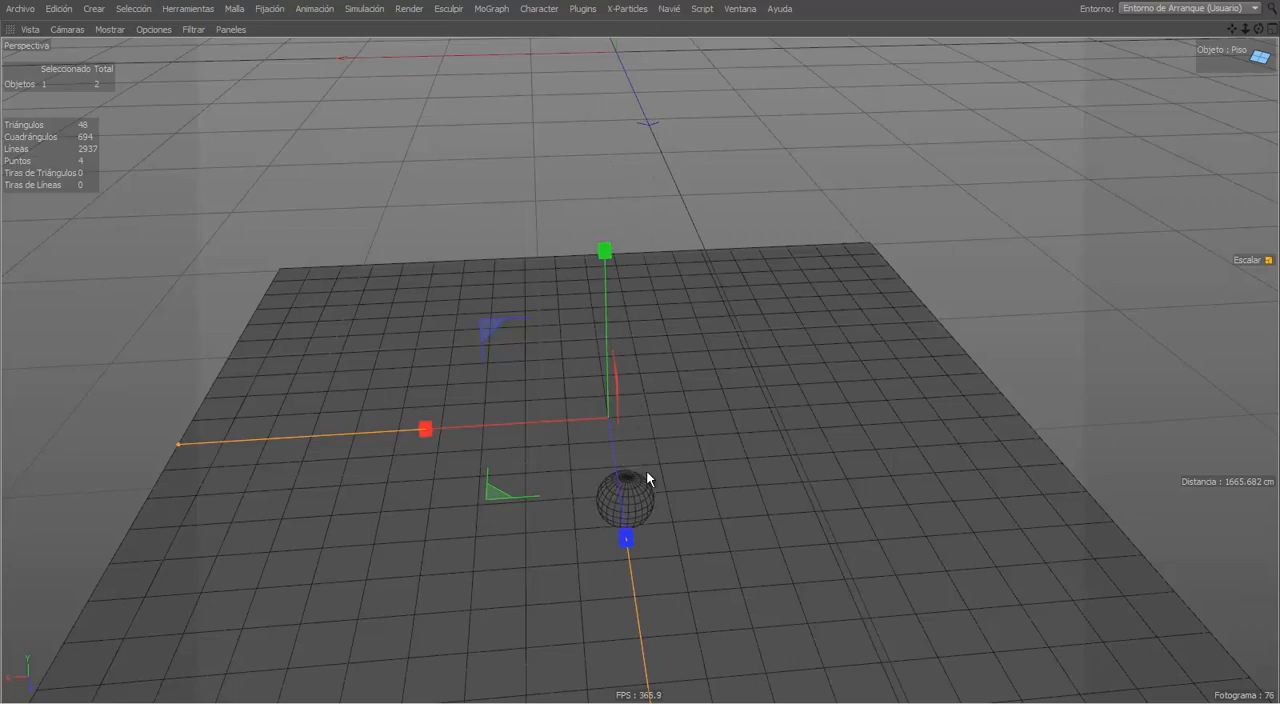
{"action": "key", "text": "ctrl+Tab"}
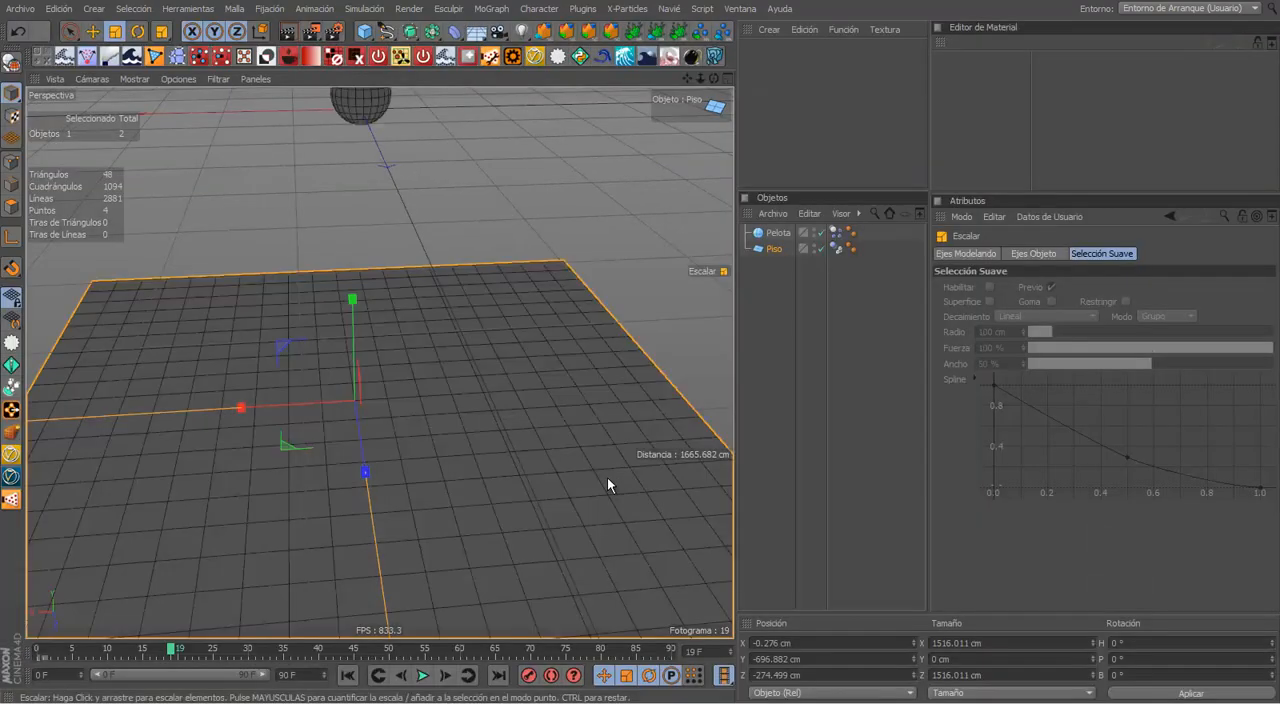
Step: Return to the first frame, replay the ball's fall with the whole floor in view, and stop the playback
{"action": "left_click", "coordinate": [347, 677]}
{"action": "scroll", "coordinate": [406, 586], "scroll_direction": "down", "scroll_amount": 2}
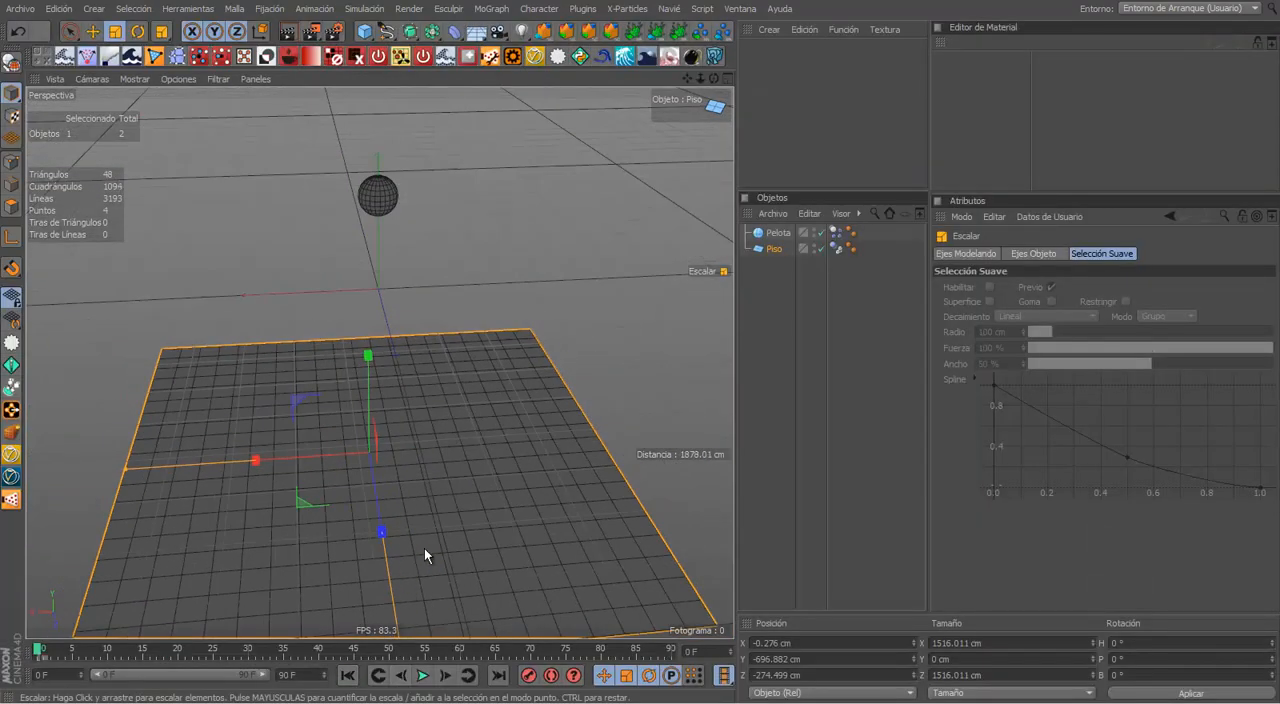
{"action": "middle_click_drag", "start_coordinate": [456, 507], "coordinate": [477, 440], "text": "alt"}
{"action": "scroll", "coordinate": [474, 458], "scroll_direction": "down", "scroll_amount": 2}
{"action": "left_click", "coordinate": [423, 675]}
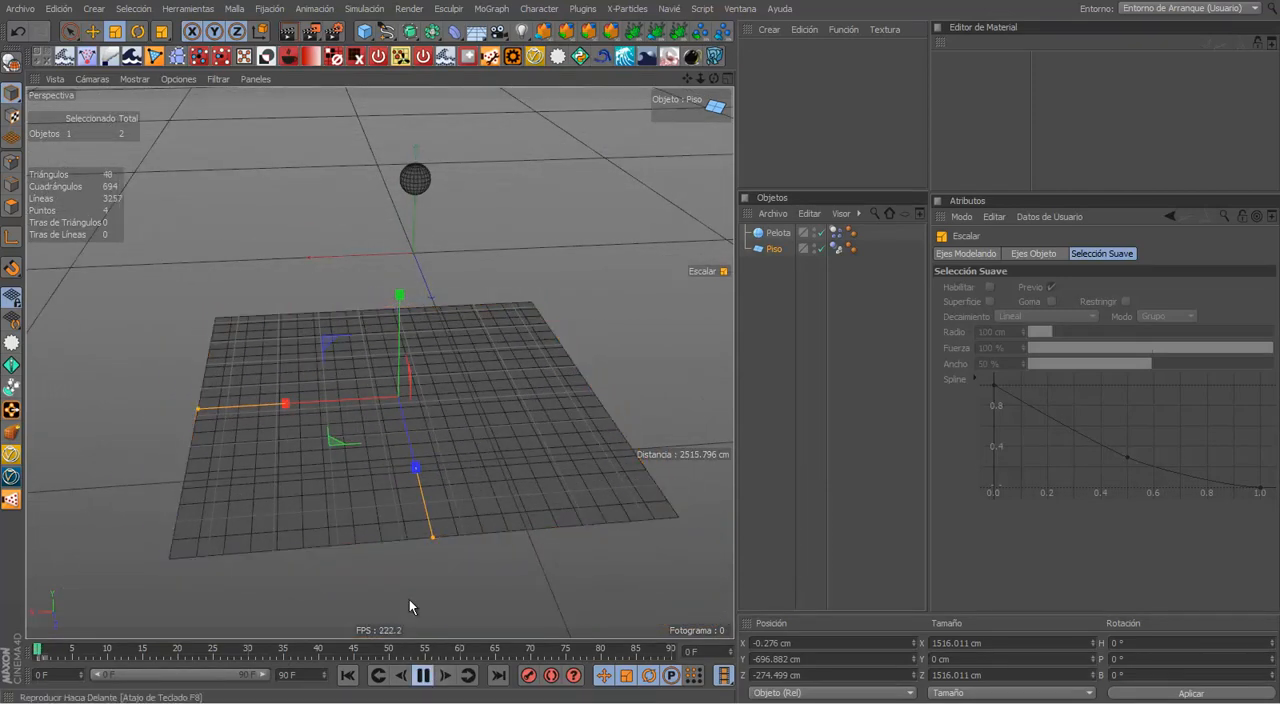
{"action": "key", "text": "e"}
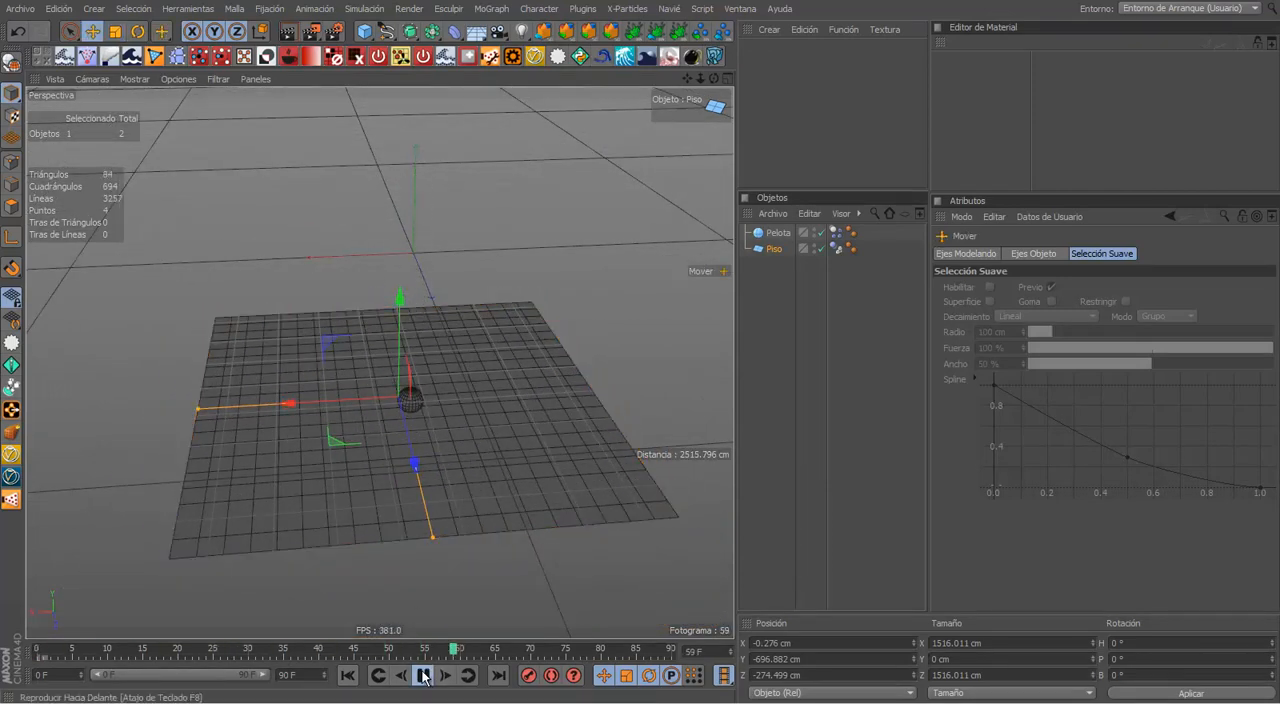
{"action": "left_click", "coordinate": [423, 677]}
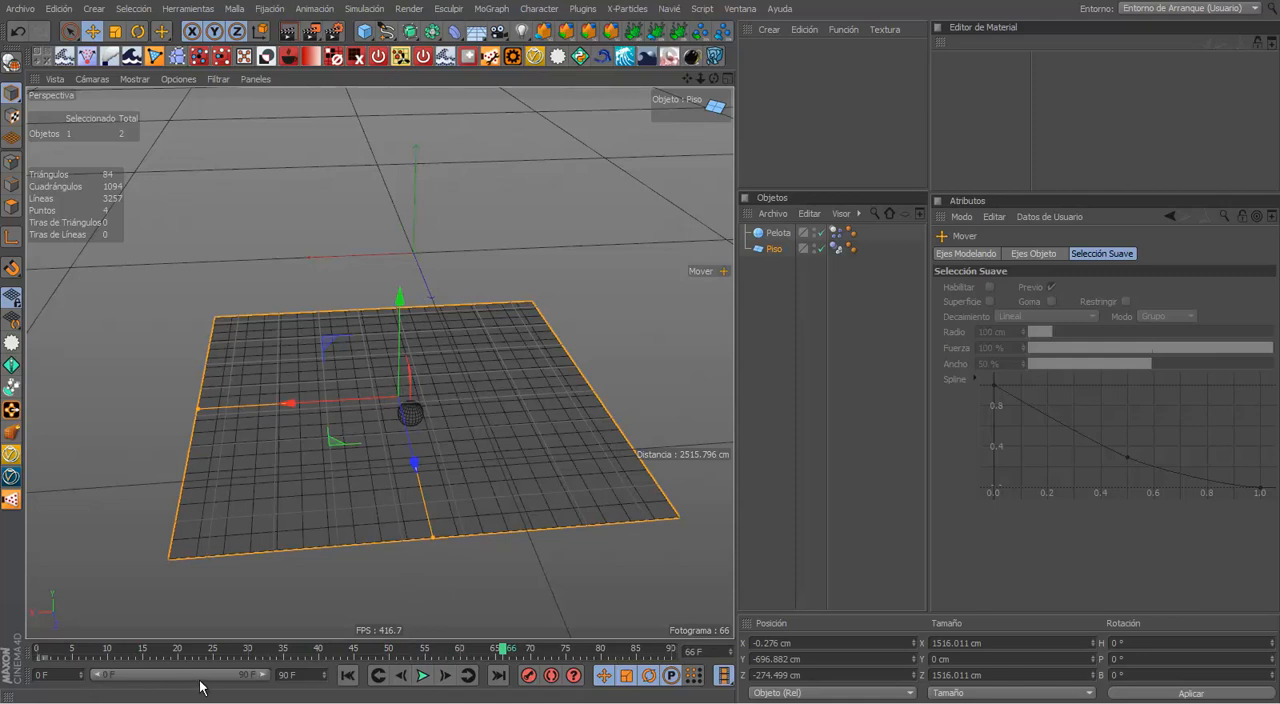
Step: Set the animation's end frame to 70 F and raise the floor to about -387 cm in Y during playback
{"action": "key", "text": "Return"}
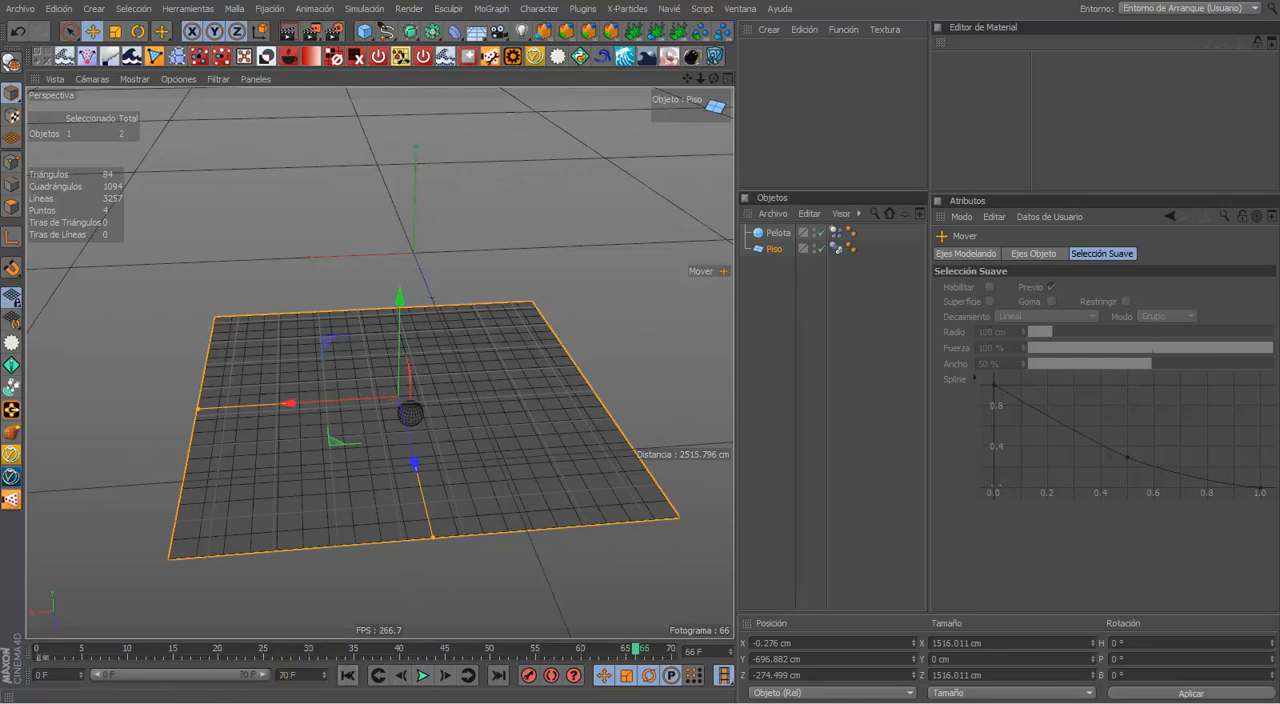
{"action": "left_click", "coordinate": [424, 675]}
{"action": "left_click_drag", "start_coordinate": [398, 352], "coordinate": [360, 266]}
{"action": "left_click", "coordinate": [422, 675]}
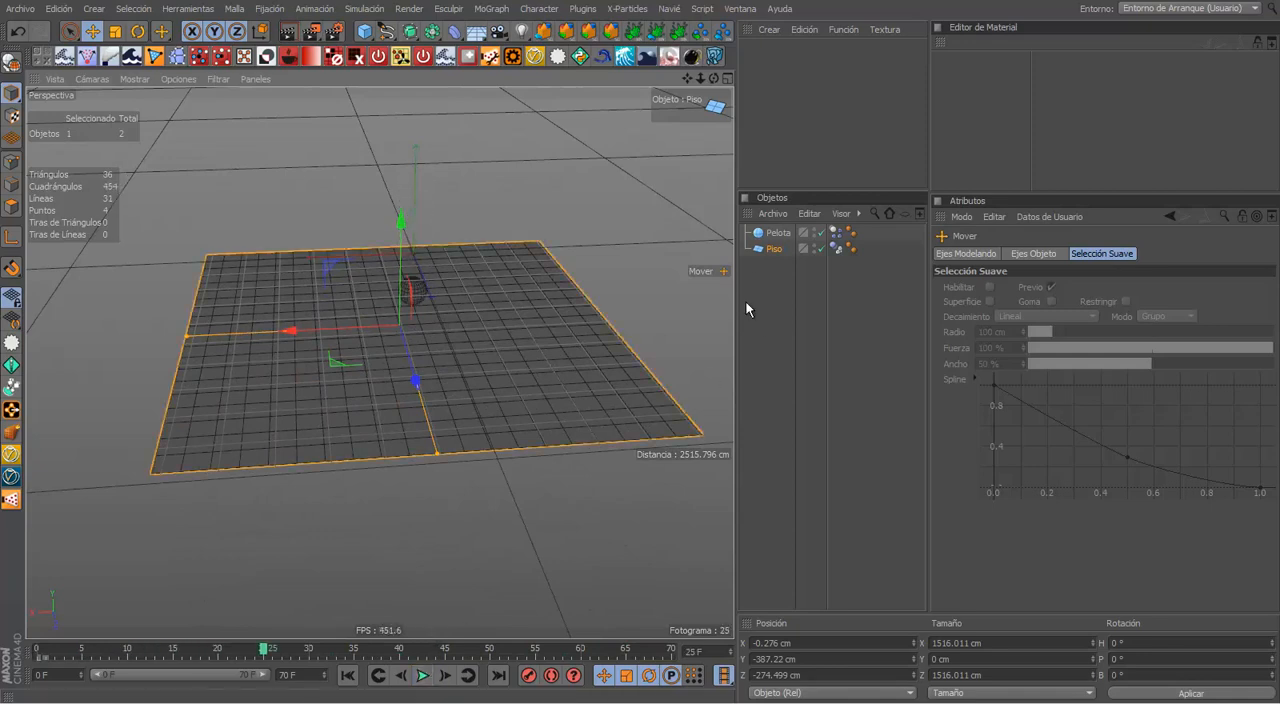
{"action": "right_click", "coordinate": [771, 240]}
{"action": "mouse_move", "coordinate": [868, 67]}
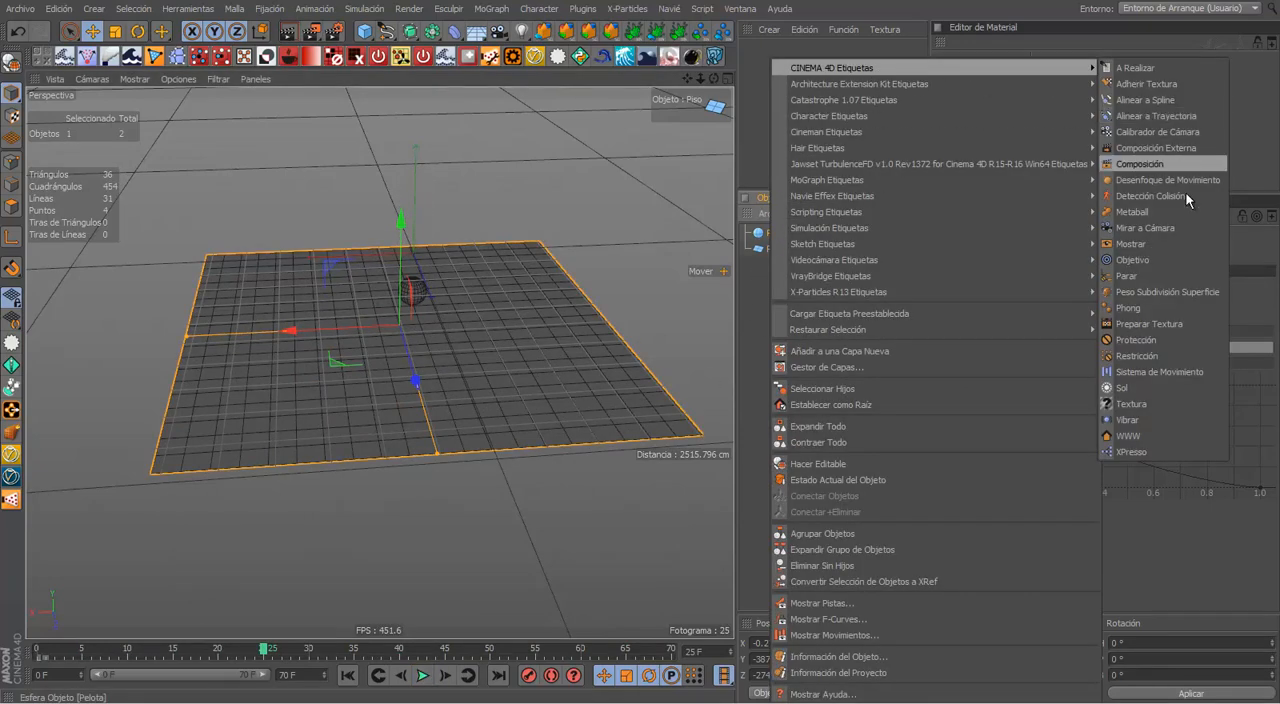
{"action": "left_click", "coordinate": [399, 468]}
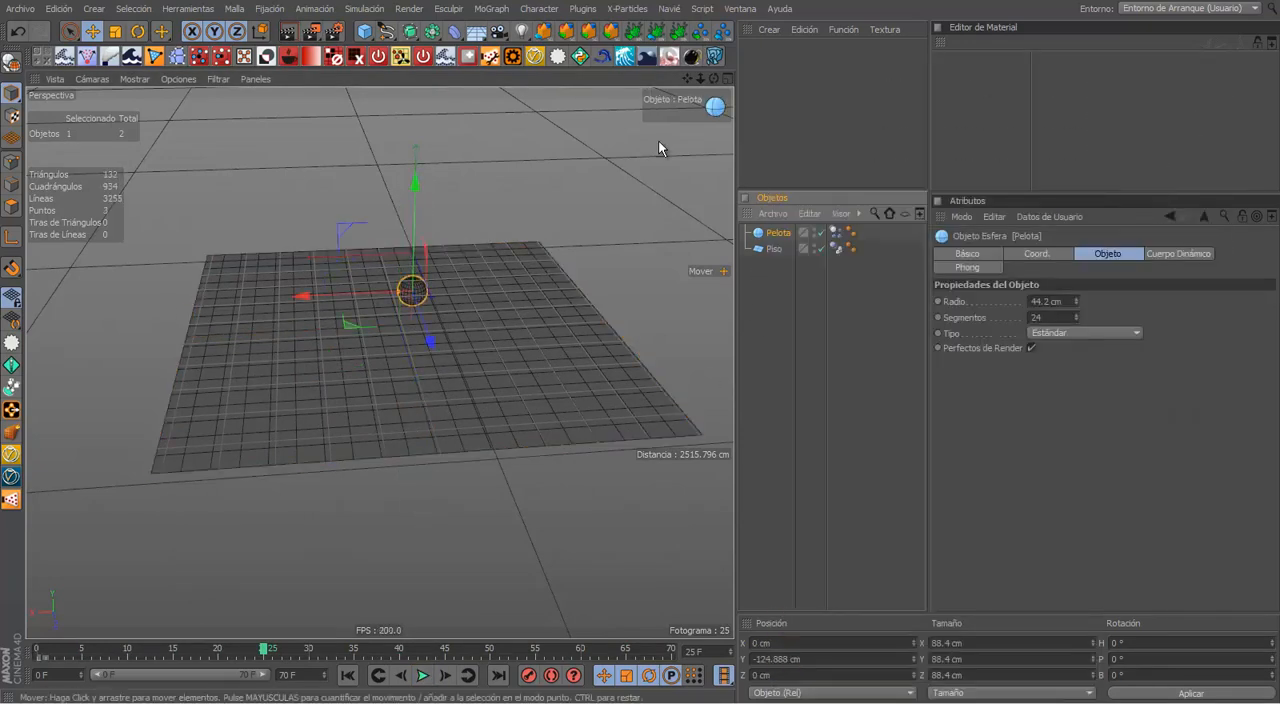
{"action": "left_click", "coordinate": [658, 140]}
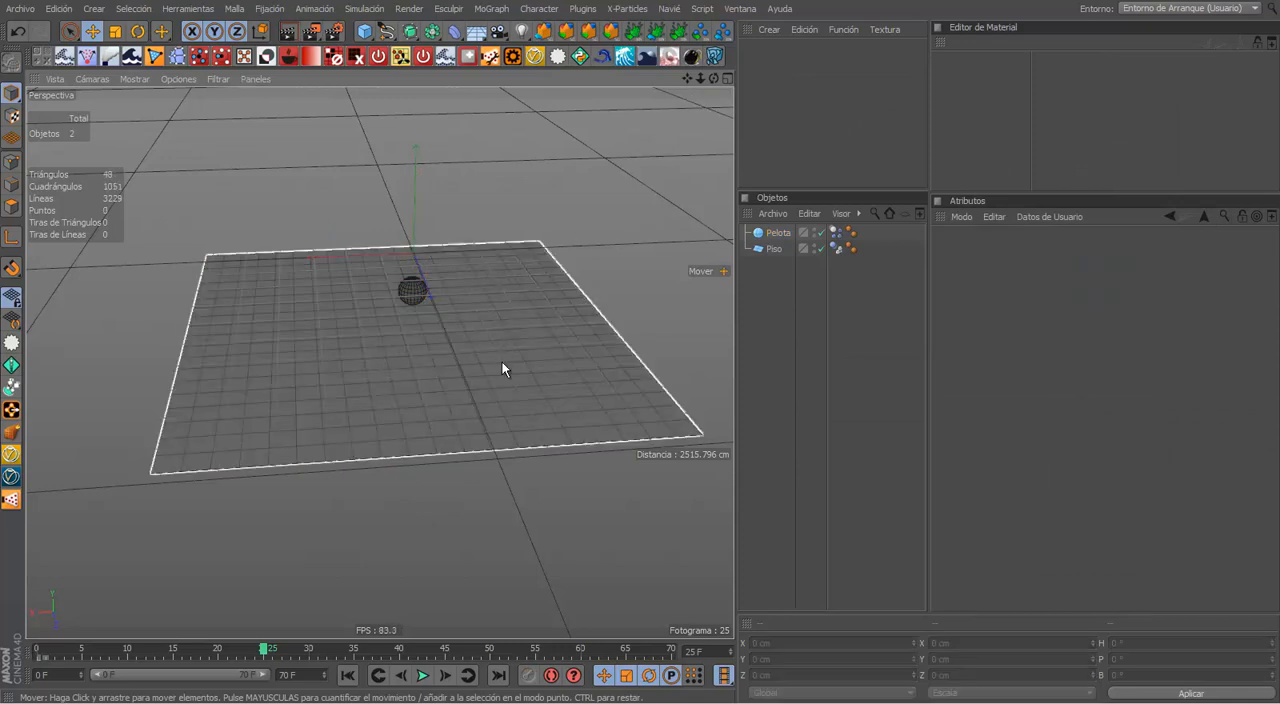
Step: Select the floor and shrink it to a strip about 761 cm wide and 332 cm deep in a maximized view
{"action": "left_click_drag", "start_coordinate": [503, 363], "coordinate": [396, 452], "text": "alt"}
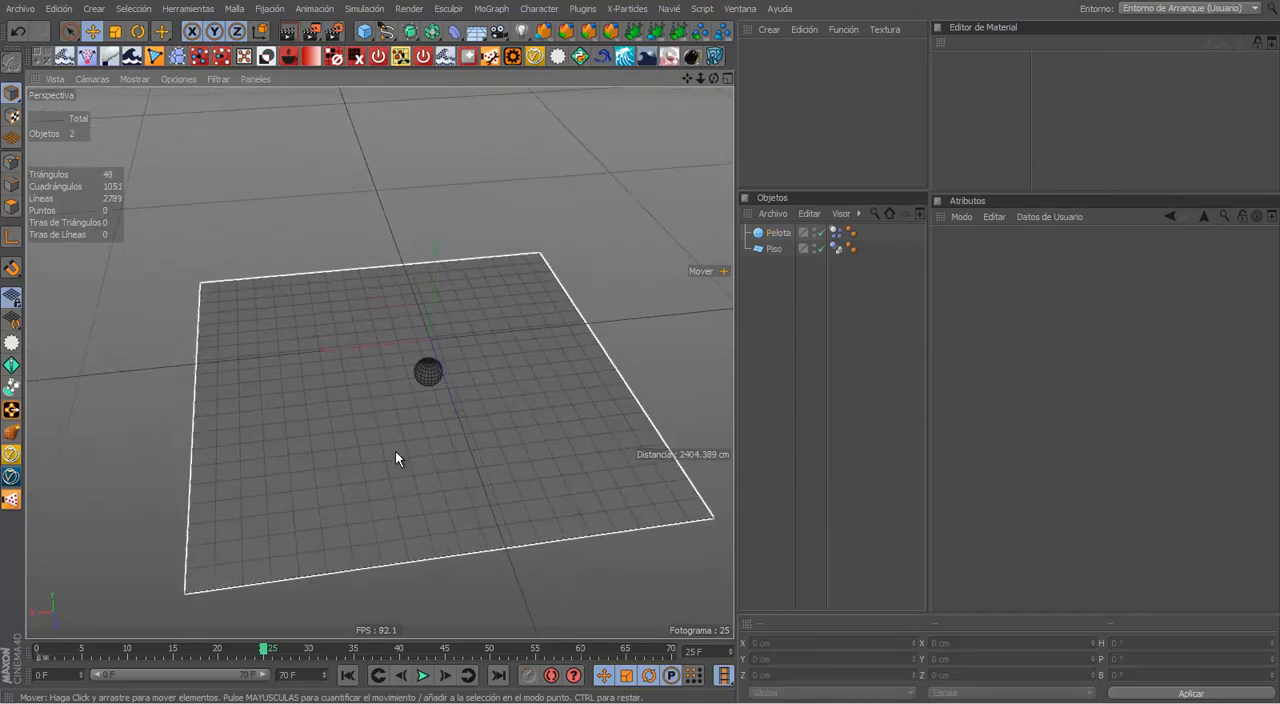
{"action": "left_click", "coordinate": [465, 468]}
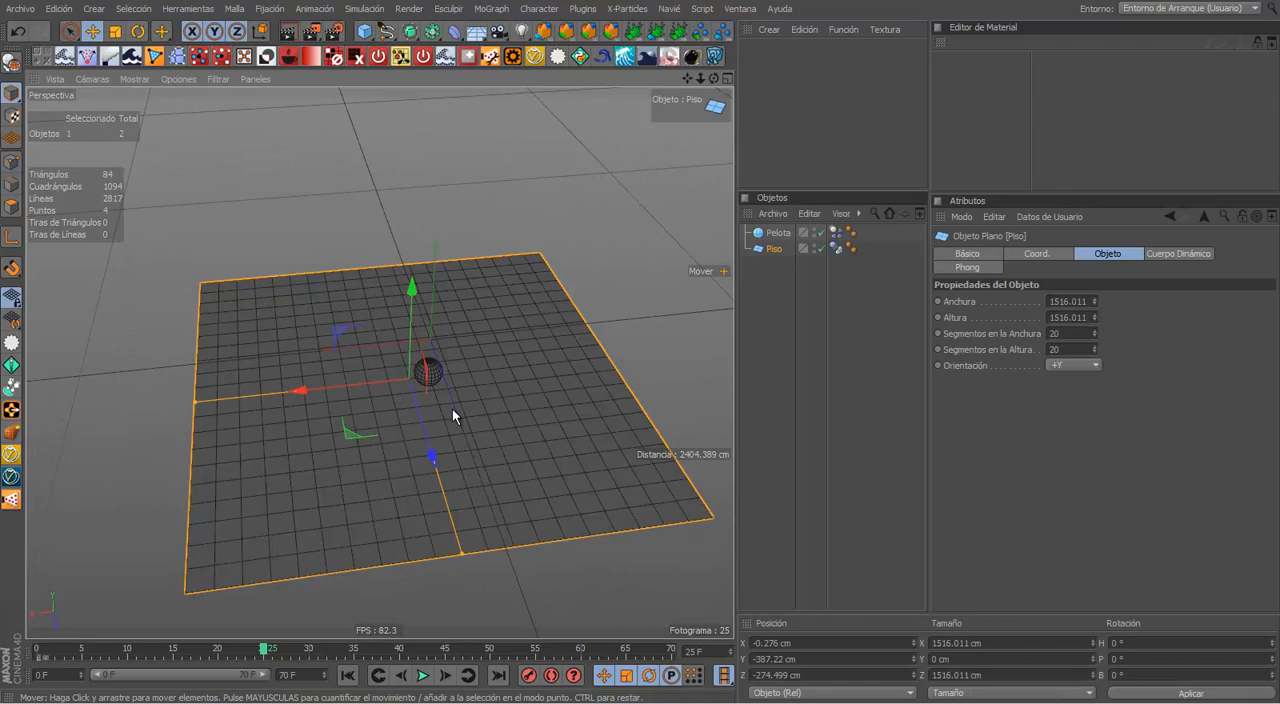
{"action": "key", "text": "ctrl+Tab"}
{"action": "left_click_drag", "start_coordinate": [474, 426], "coordinate": [599, 460], "text": "alt"}
{"action": "middle_click_drag", "start_coordinate": [599, 460], "coordinate": [702, 537], "text": "alt"}
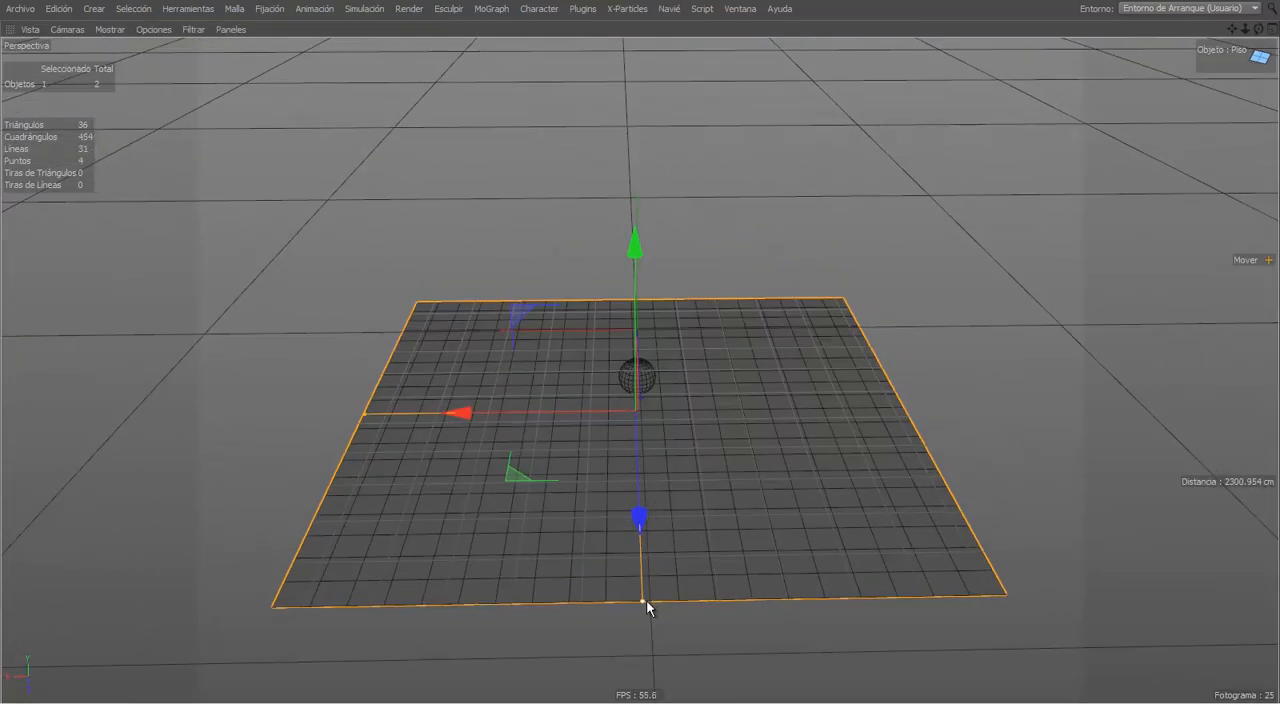
{"action": "left_click_drag", "start_coordinate": [647, 602], "coordinate": [677, 447]}
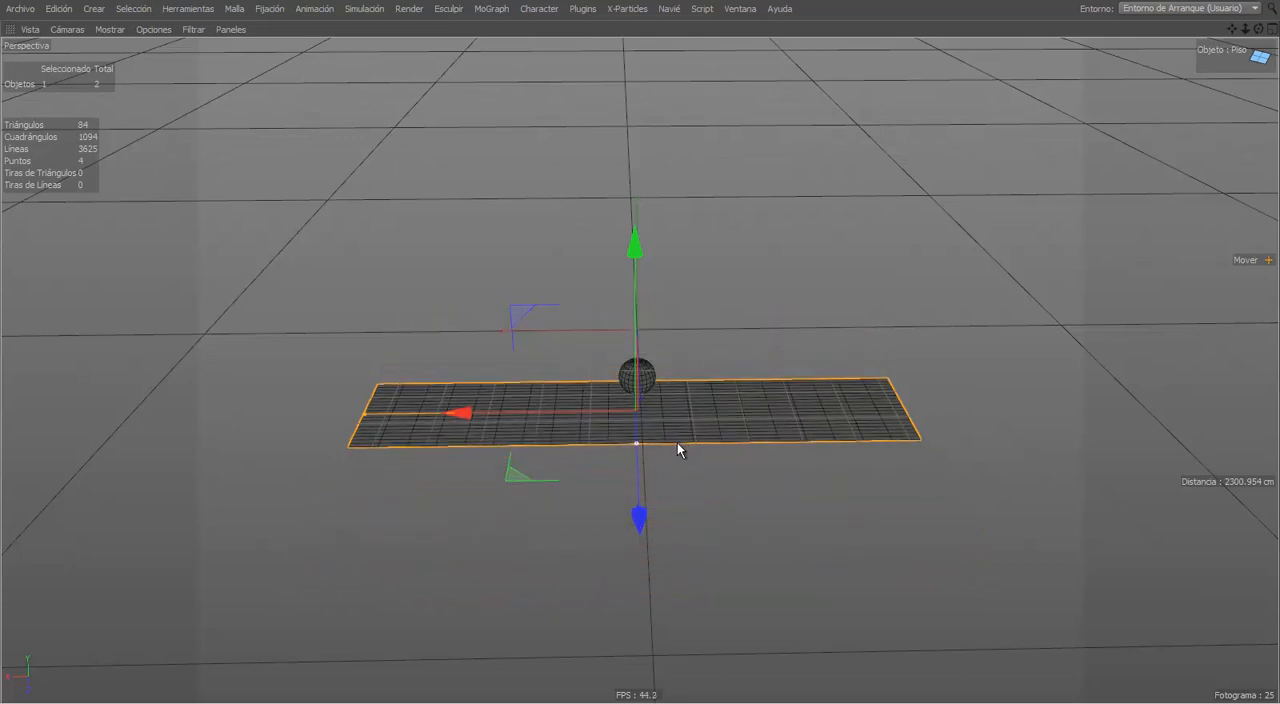
{"action": "mouse_move", "coordinate": [364, 421]}
{"action": "left_mouse_down"}
{"action": "mouse_move", "coordinate": [502, 430]}
{"action": "mouse_move", "coordinate": [374, 445]}
{"action": "mouse_move", "coordinate": [372, 418]}
{"action": "left_mouse_up"}
Step: Center the floor under the ball in the top view, at about 4 cm in Z, and return to the perspective view
{"action": "key", "text": "ctrl+Tab"}
{"action": "middle_click", "coordinate": [371, 418]}
{"action": "middle_click", "coordinate": [520, 291]}
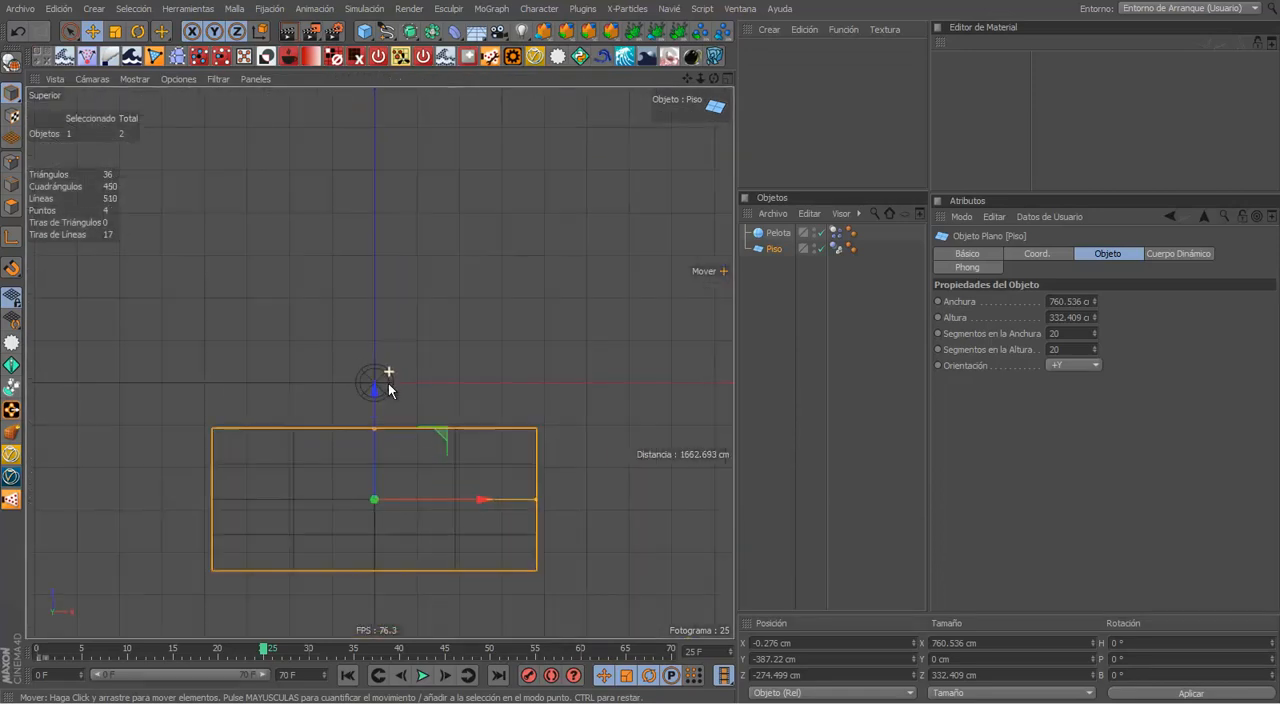
{"action": "left_click_drag", "start_coordinate": [377, 466], "coordinate": [380, 345]}
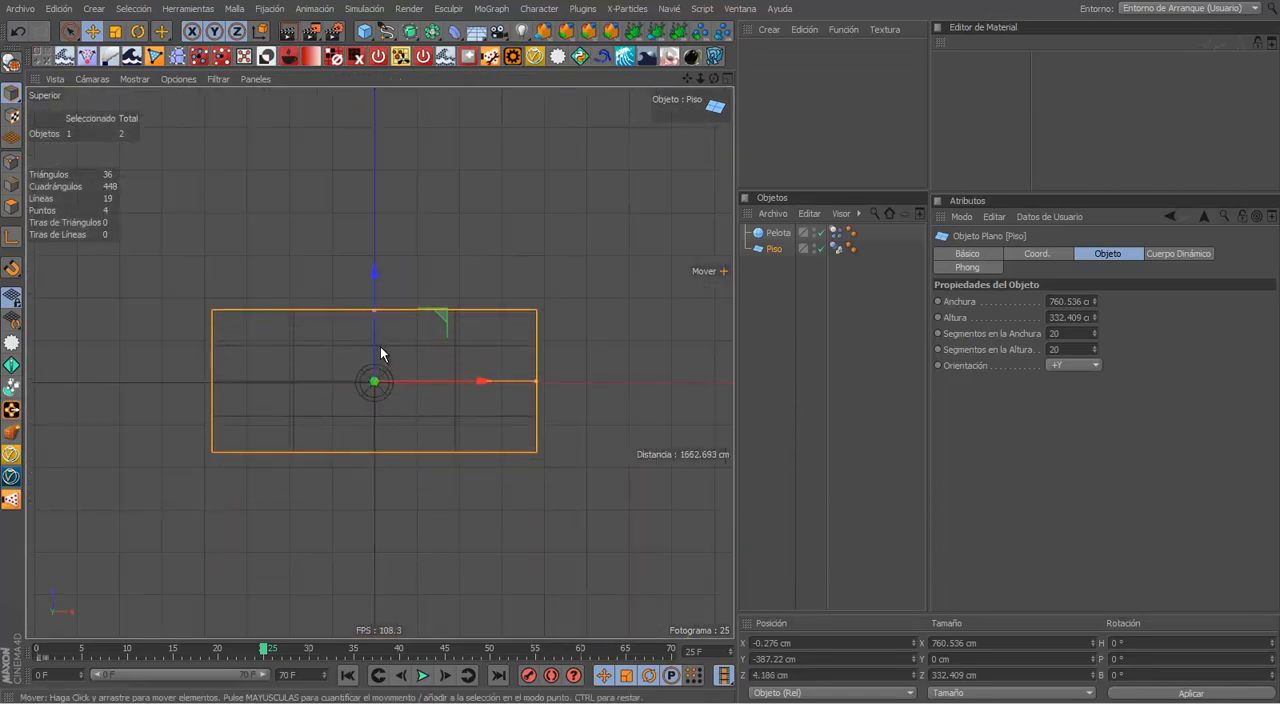
{"action": "middle_click", "coordinate": [380, 345]}
{"action": "middle_click", "coordinate": [282, 322]}
Step: Rotate the floor strip so that it forms an inclined ramp beneath the ball
{"action": "left_click_drag", "start_coordinate": [282, 322], "coordinate": [420, 414], "text": "alt"}
{"action": "key", "text": "r"}
{"action": "left_click", "coordinate": [515, 420]}
{"action": "left_click", "coordinate": [437, 406]}
{"action": "key", "text": "e"}
Step: Play the ball rolling down the inclined floor in a maximized perspective view and stop the playback
{"action": "key", "text": "ctrl+Tab"}
{"action": "right_click_drag", "start_coordinate": [423, 424], "coordinate": [450, 446], "text": "alt"}
{"action": "key", "text": "super"}
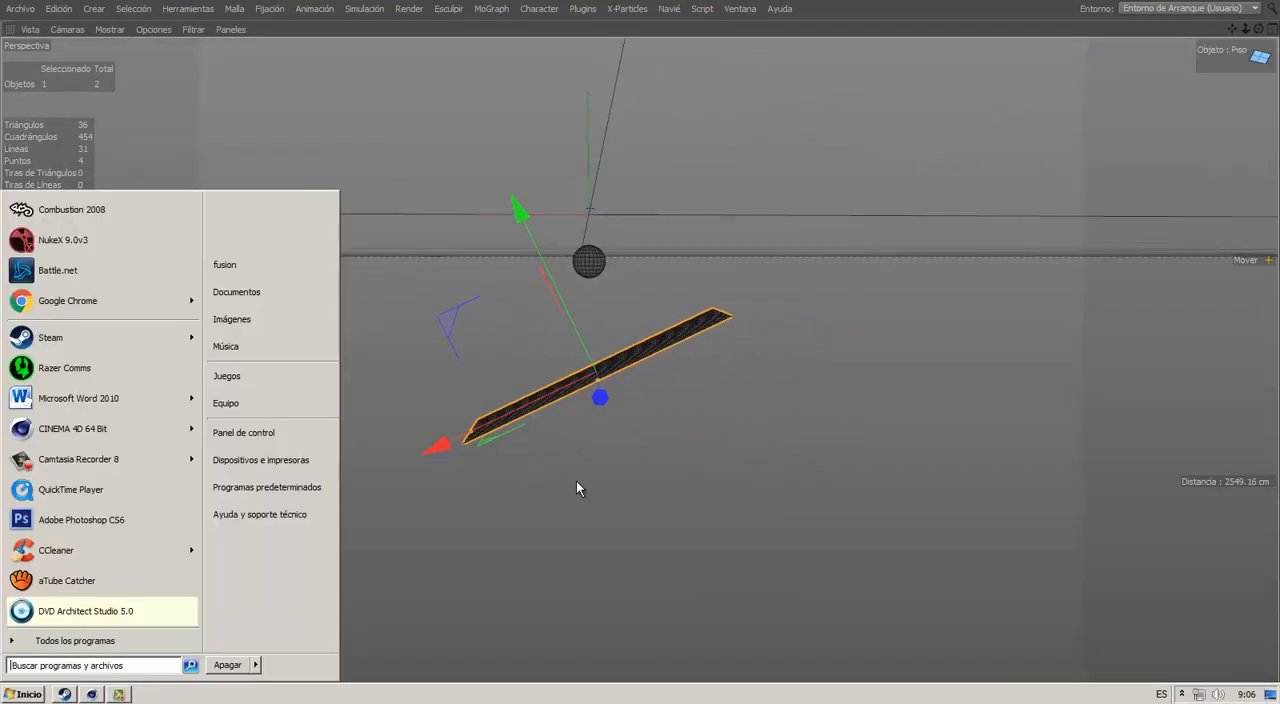
{"action": "left_click_drag", "start_coordinate": [576, 481], "coordinate": [641, 485], "text": "alt"}
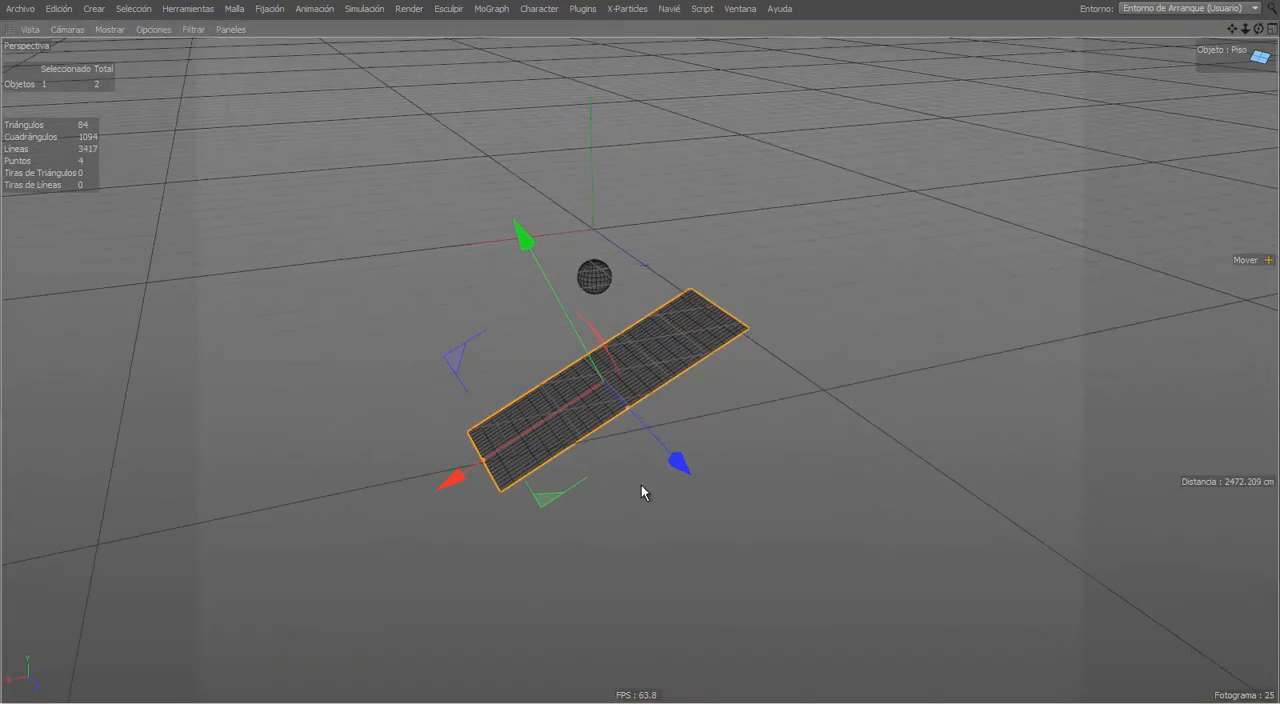
{"action": "key", "text": "F8"}
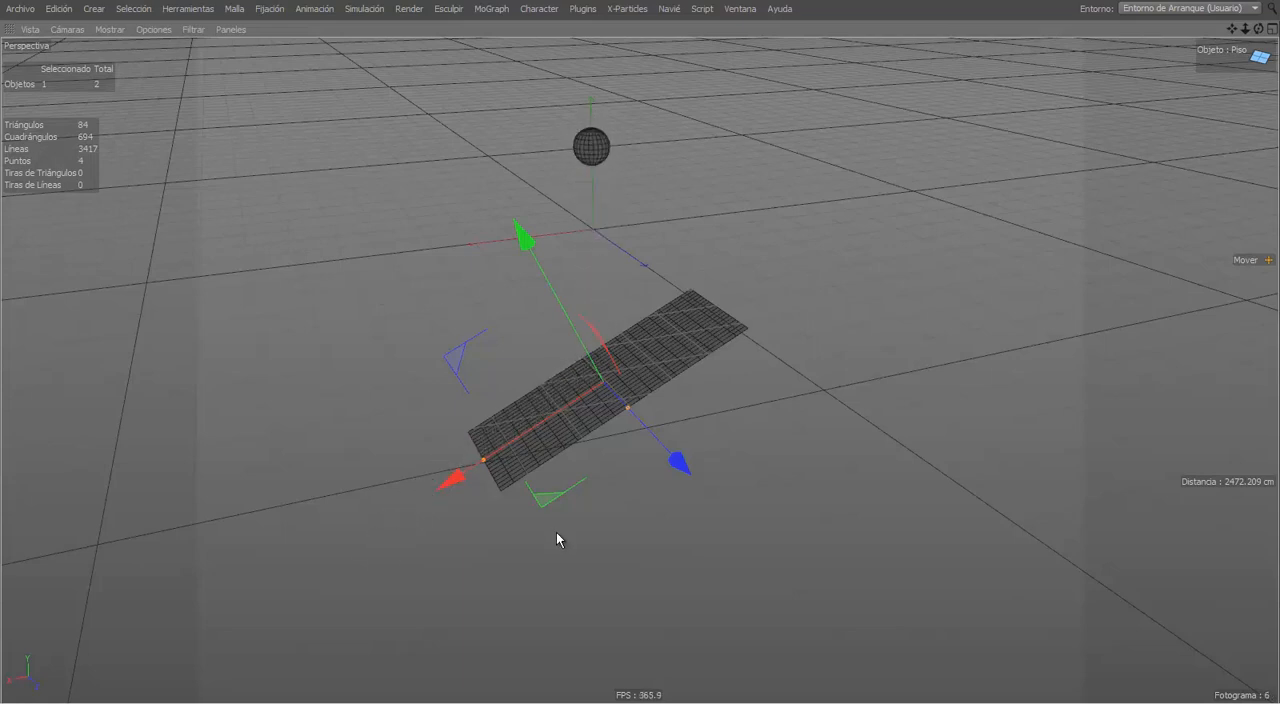
{"action": "left_click", "coordinate": [574, 494]}
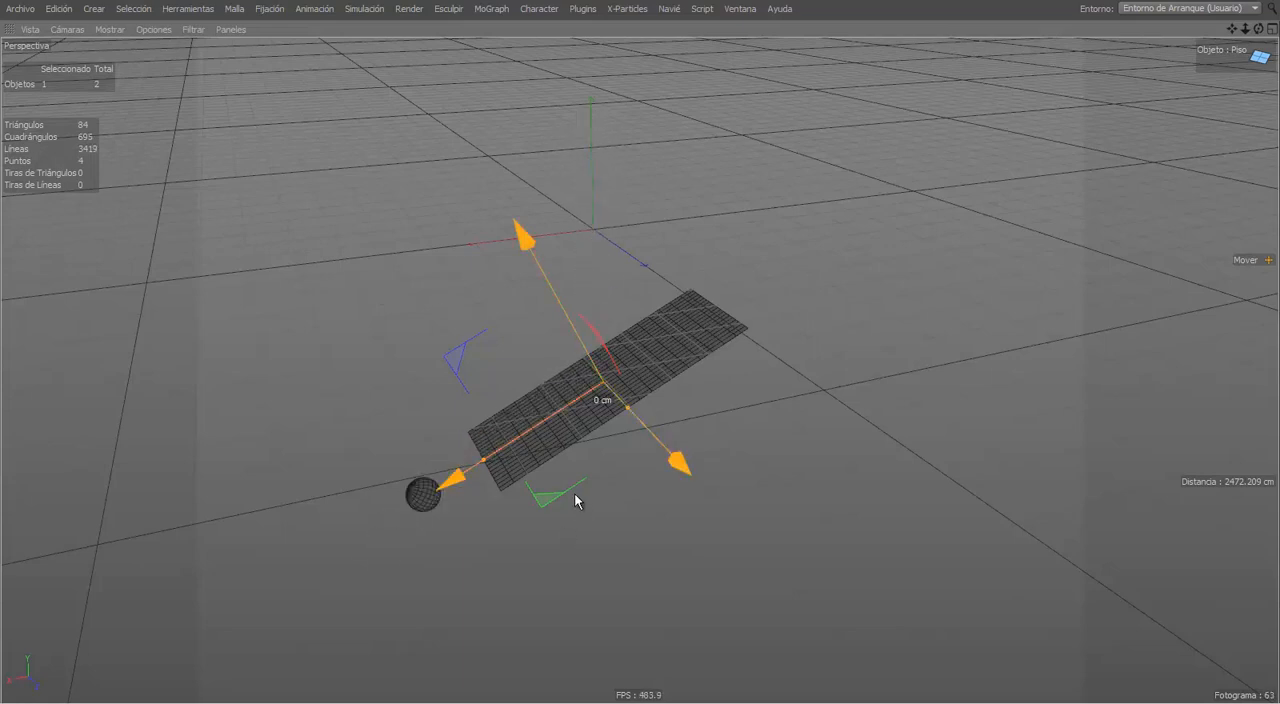
{"action": "left_click", "coordinate": [575, 495]}
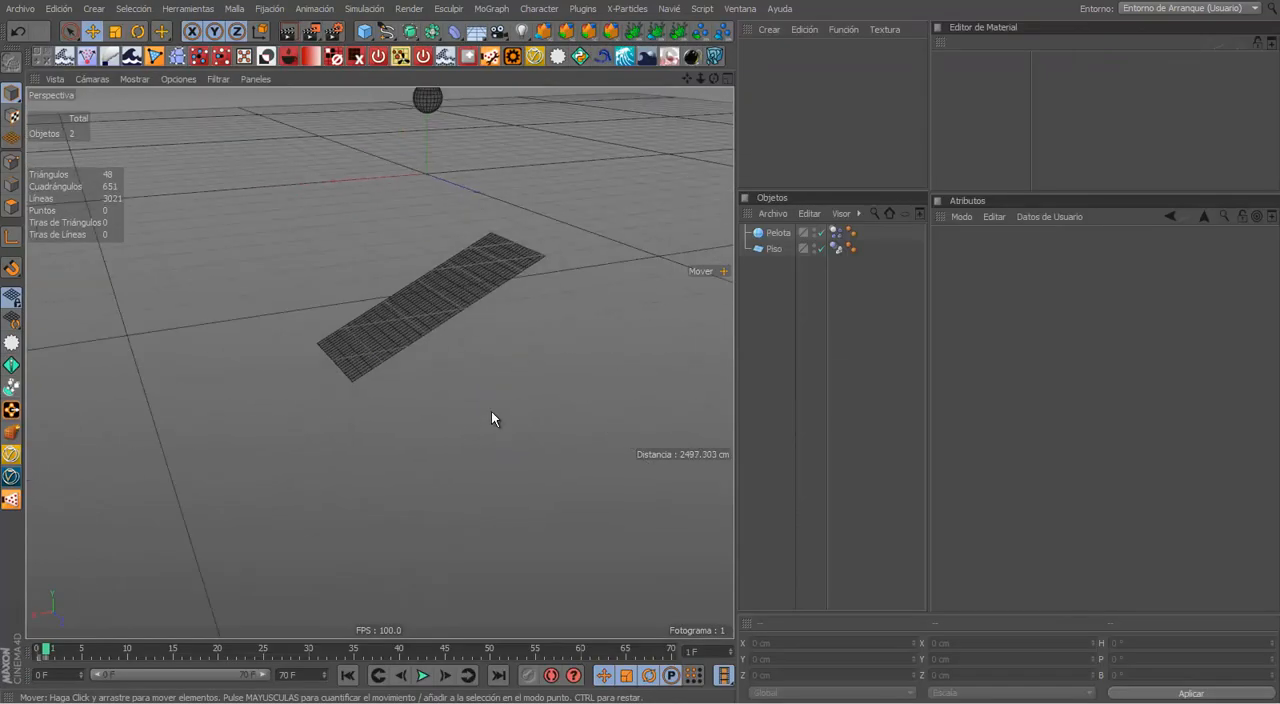
Step: Add a cube beside the ramp at about 646 cm in X and scale it uniformly to 335 cm
{"action": "left_click_drag", "start_coordinate": [491, 411], "coordinate": [440, 286], "text": "alt"}
{"action": "left_click", "coordinate": [364, 31]}
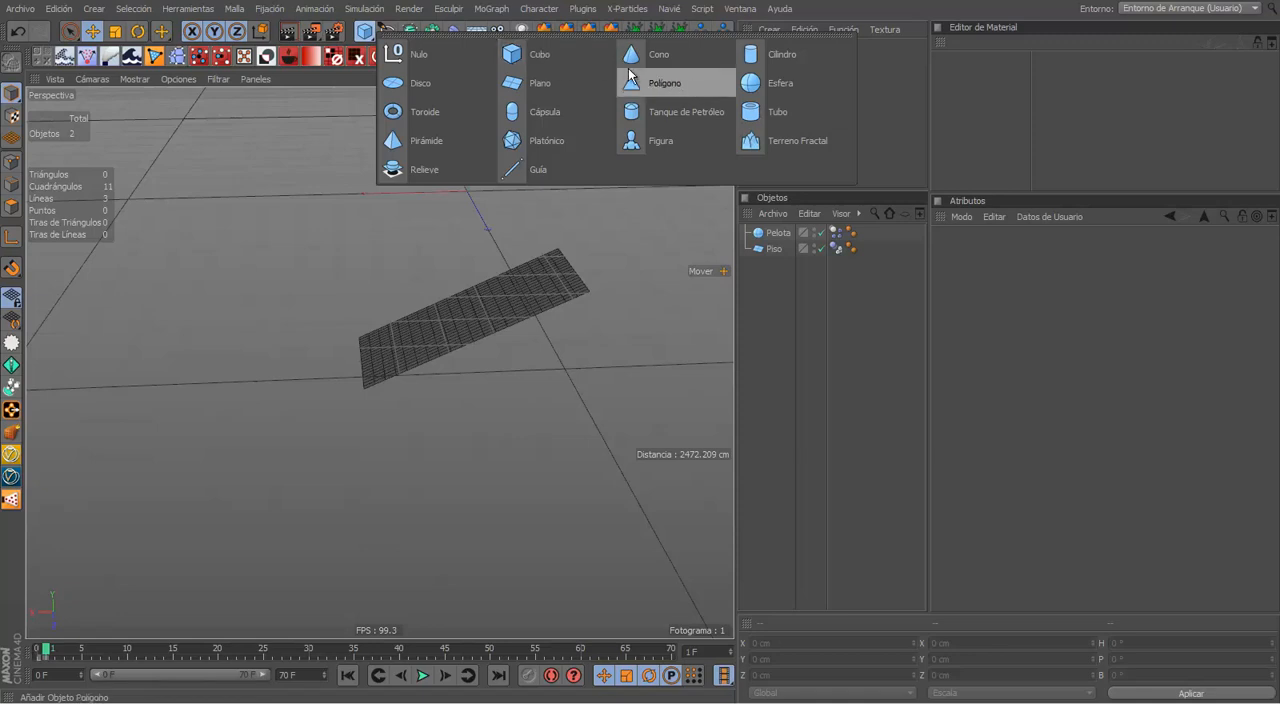
{"action": "left_click", "coordinate": [547, 51]}
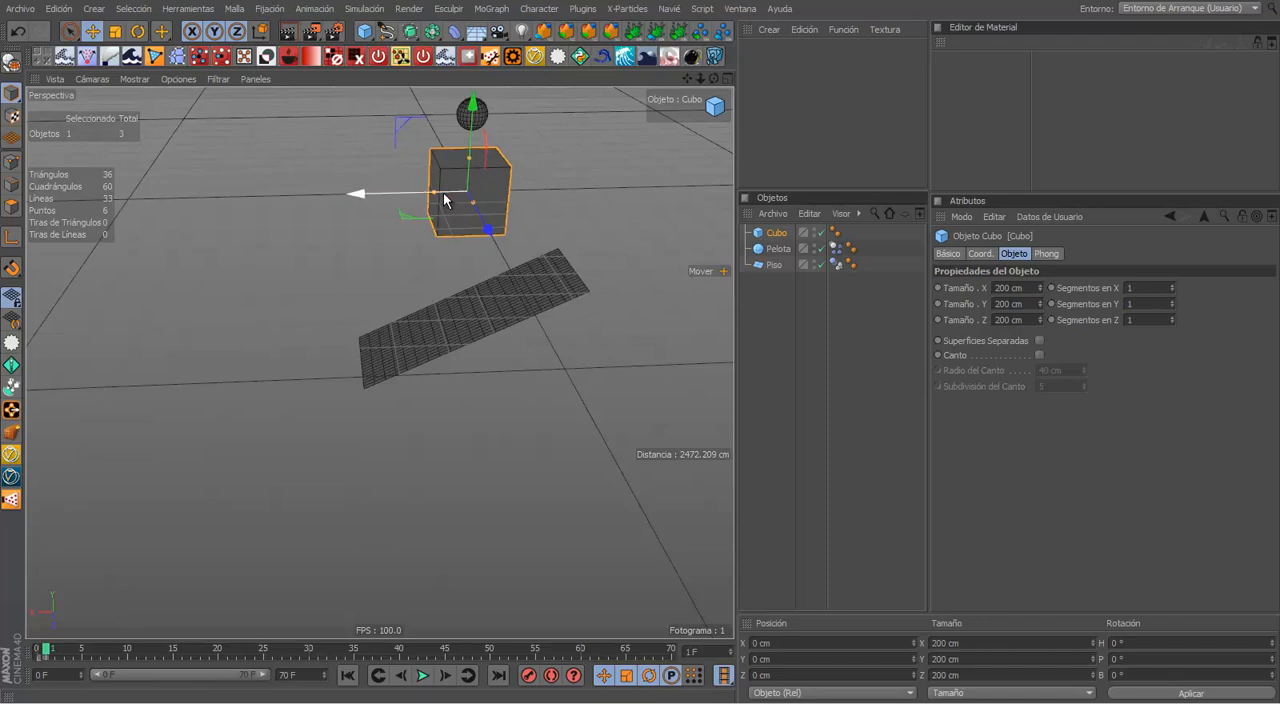
{"action": "left_click_drag", "start_coordinate": [400, 193], "coordinate": [243, 192]}
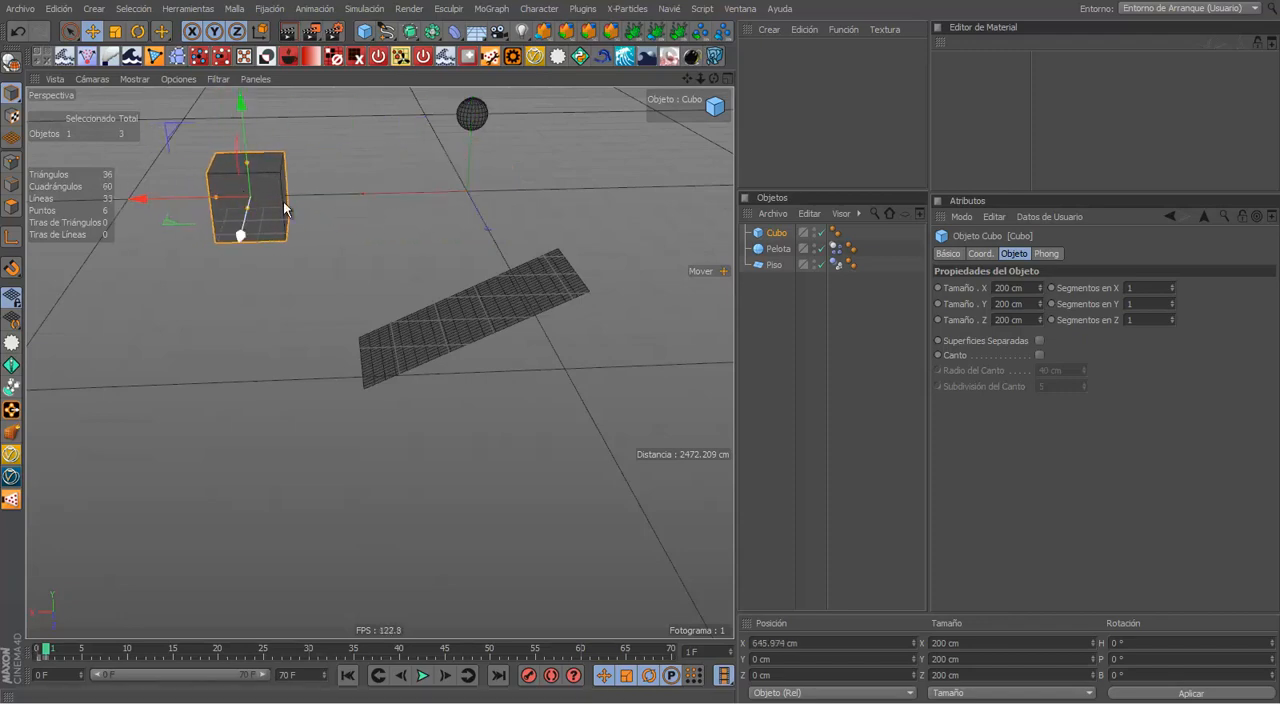
{"action": "key", "text": "t"}
{"action": "left_click_drag", "start_coordinate": [418, 203], "coordinate": [552, 200]}
{"action": "key", "text": "e"}
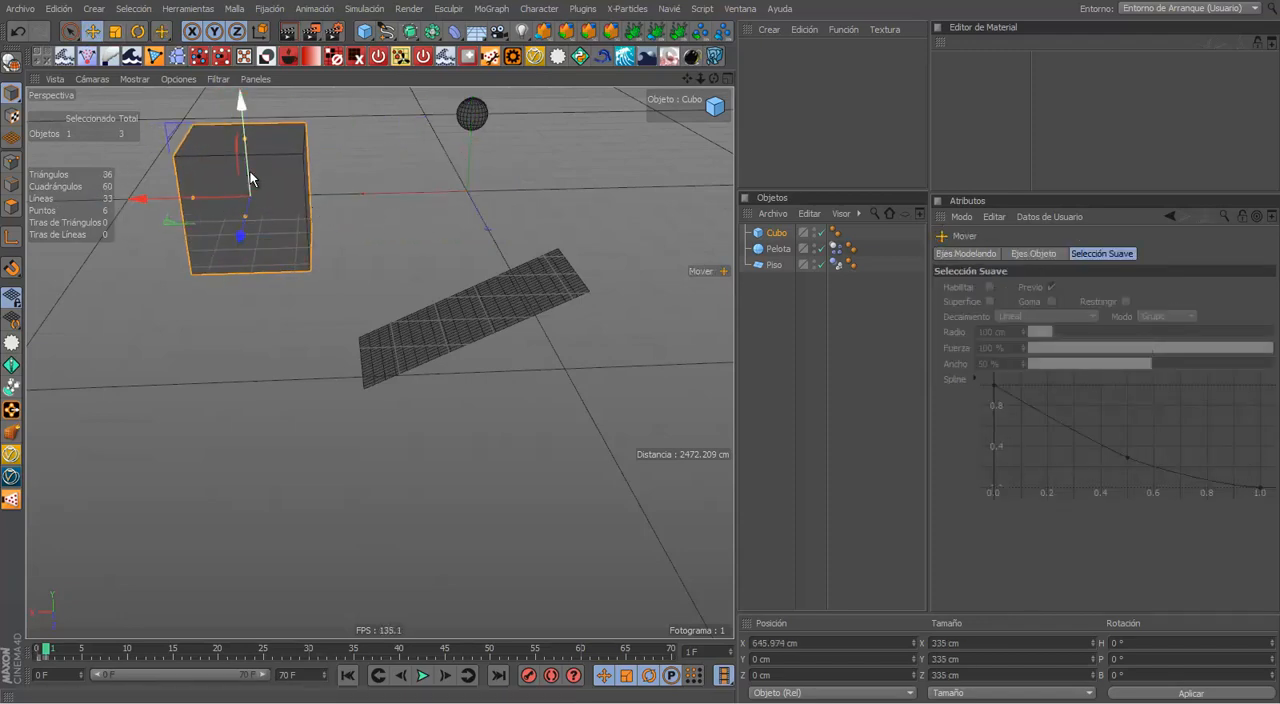
Step: Move the cube to the lower end of the ramp, at about 491 cm in X and -623 cm in Y
{"action": "middle_click", "coordinate": [450, 306]}
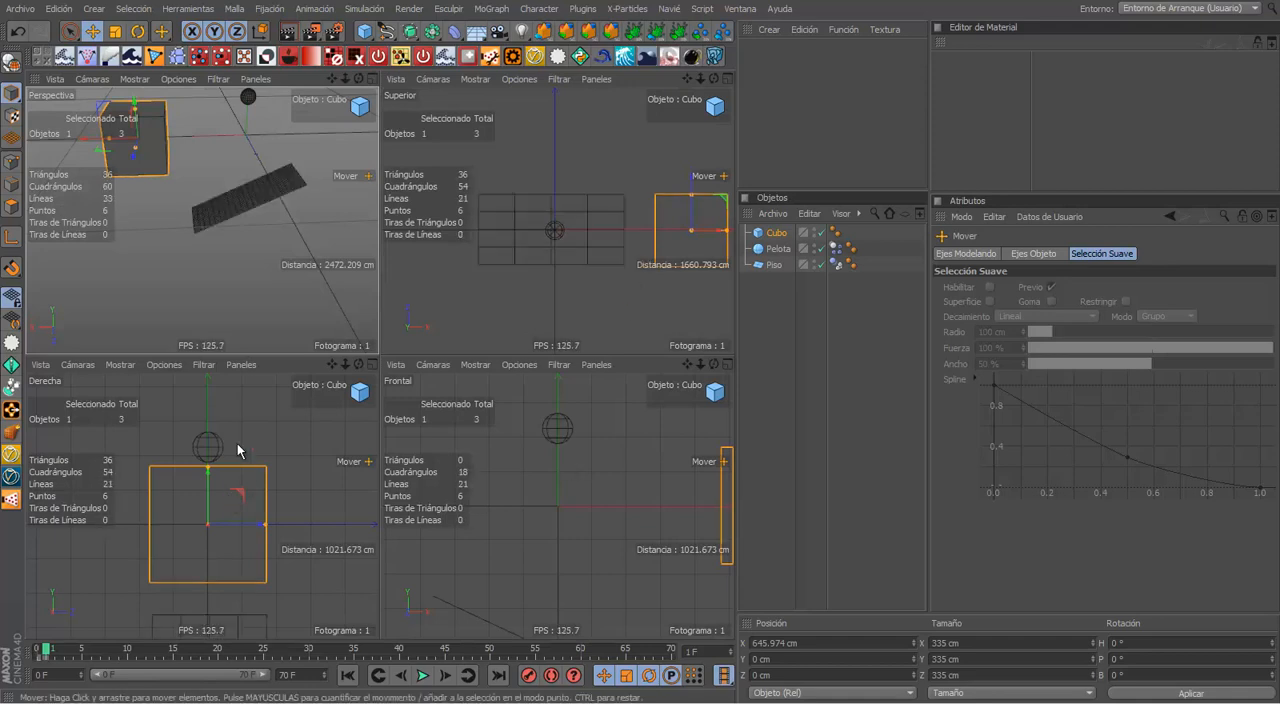
{"action": "middle_click", "coordinate": [245, 230]}
{"action": "left_click_drag", "start_coordinate": [251, 196], "coordinate": [284, 383]}
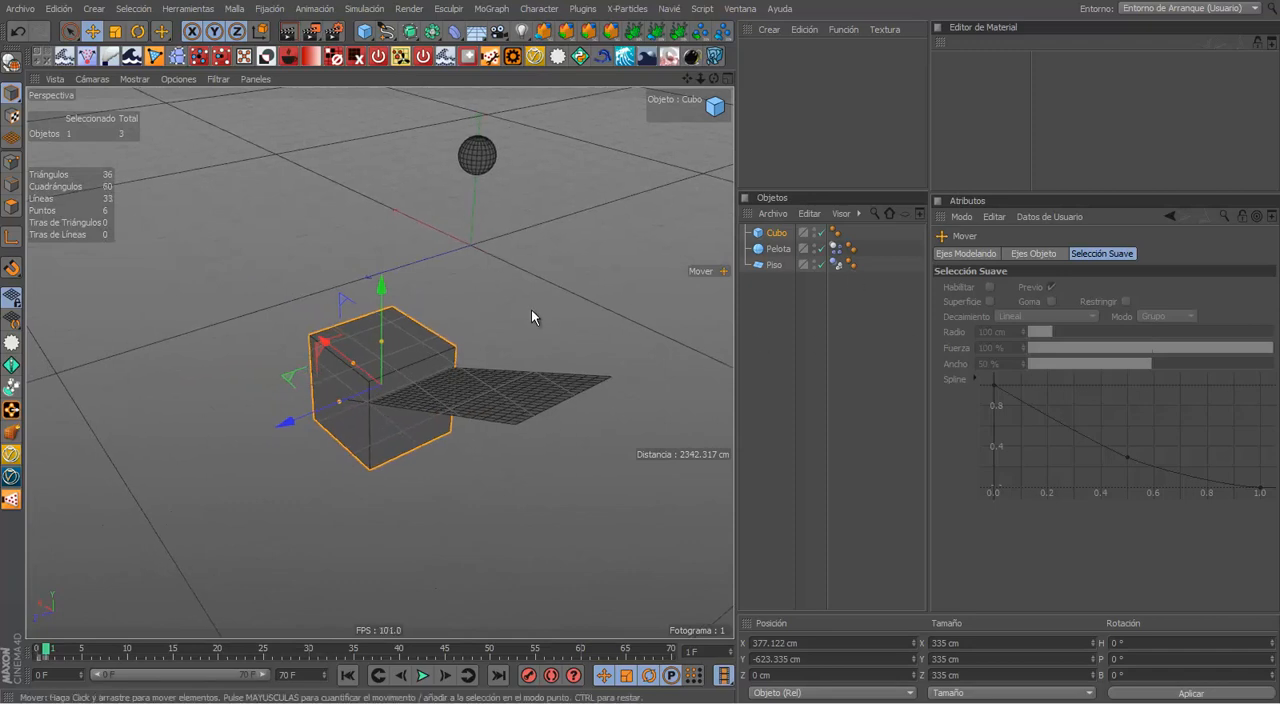
{"action": "scroll", "coordinate": [401, 322], "scroll_direction": "up", "scroll_amount": 3}
{"action": "left_click_drag", "start_coordinate": [429, 363], "coordinate": [269, 399], "text": "alt"}
{"action": "left_click_drag", "start_coordinate": [356, 442], "coordinate": [470, 440], "text": "alt"}
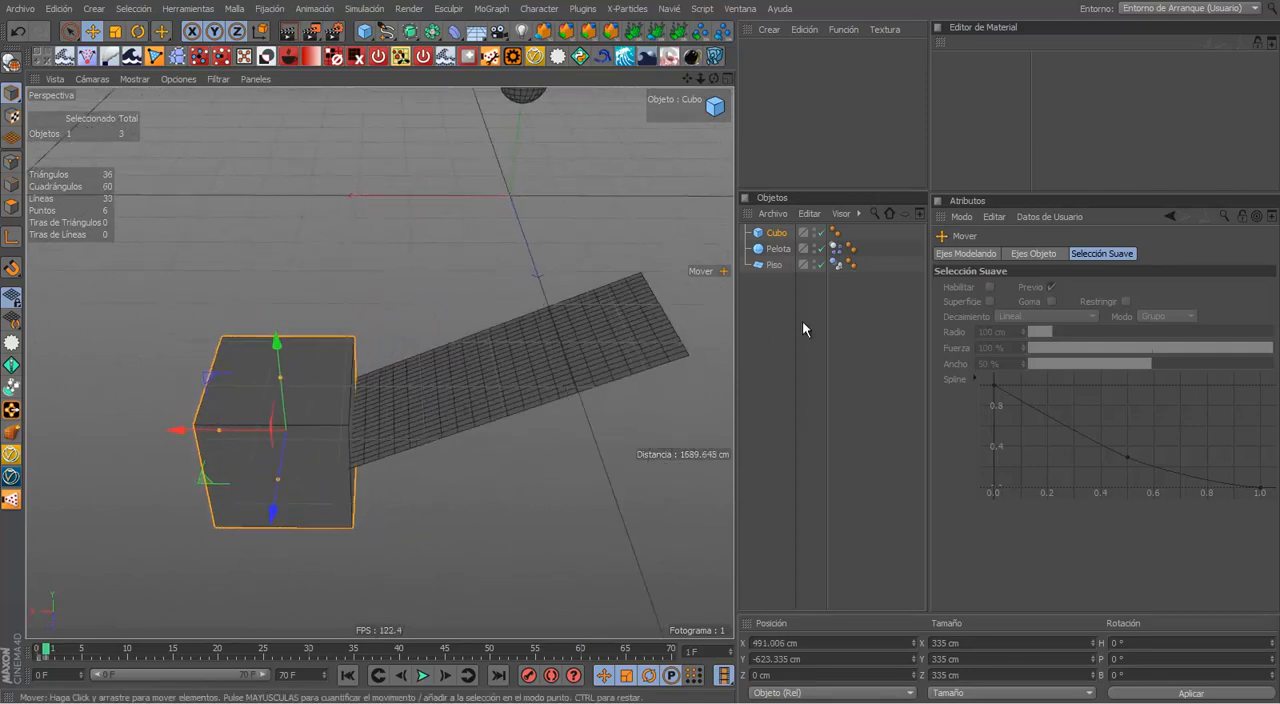
Step: Assign a collider body simulation tag to the cube so the ball can collide with it
{"action": "right_click", "coordinate": [759, 236]}
{"action": "mouse_move", "coordinate": [851, 230]}
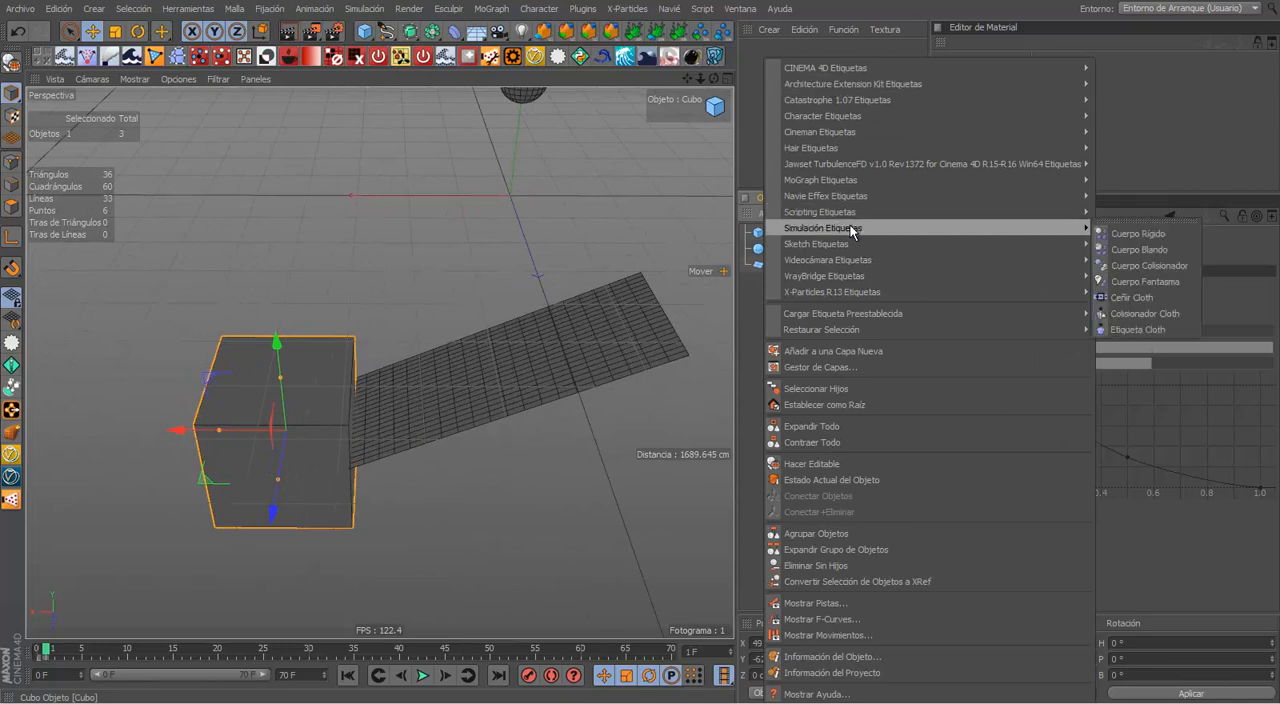
{"action": "left_click", "coordinate": [1148, 268]}
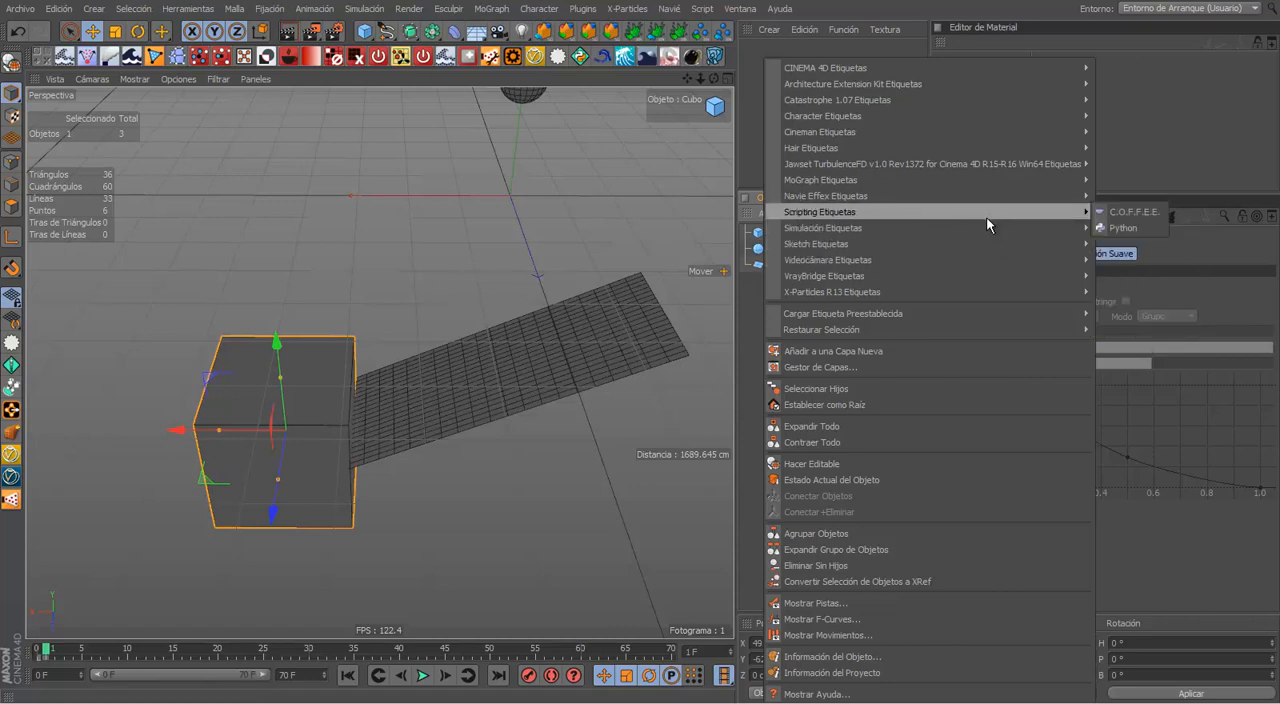
{"action": "mouse_move", "coordinate": [983, 196]}
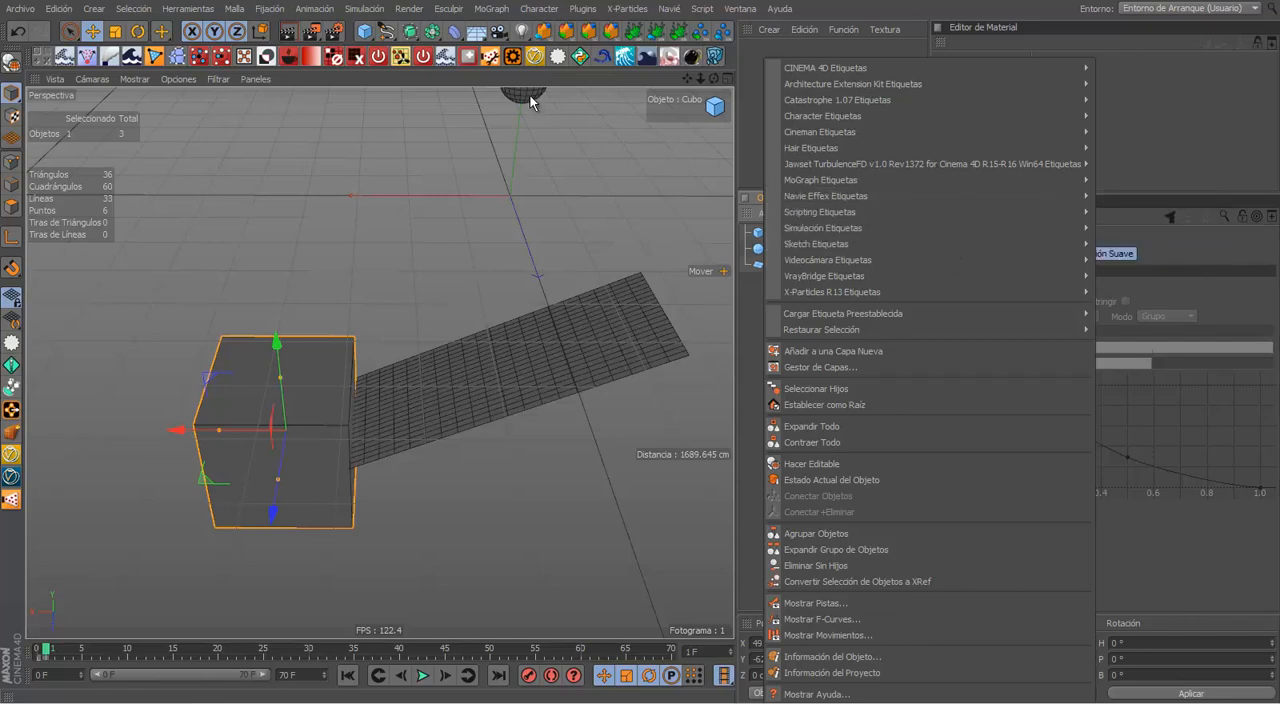
{"action": "mouse_move", "coordinate": [922, 226]}
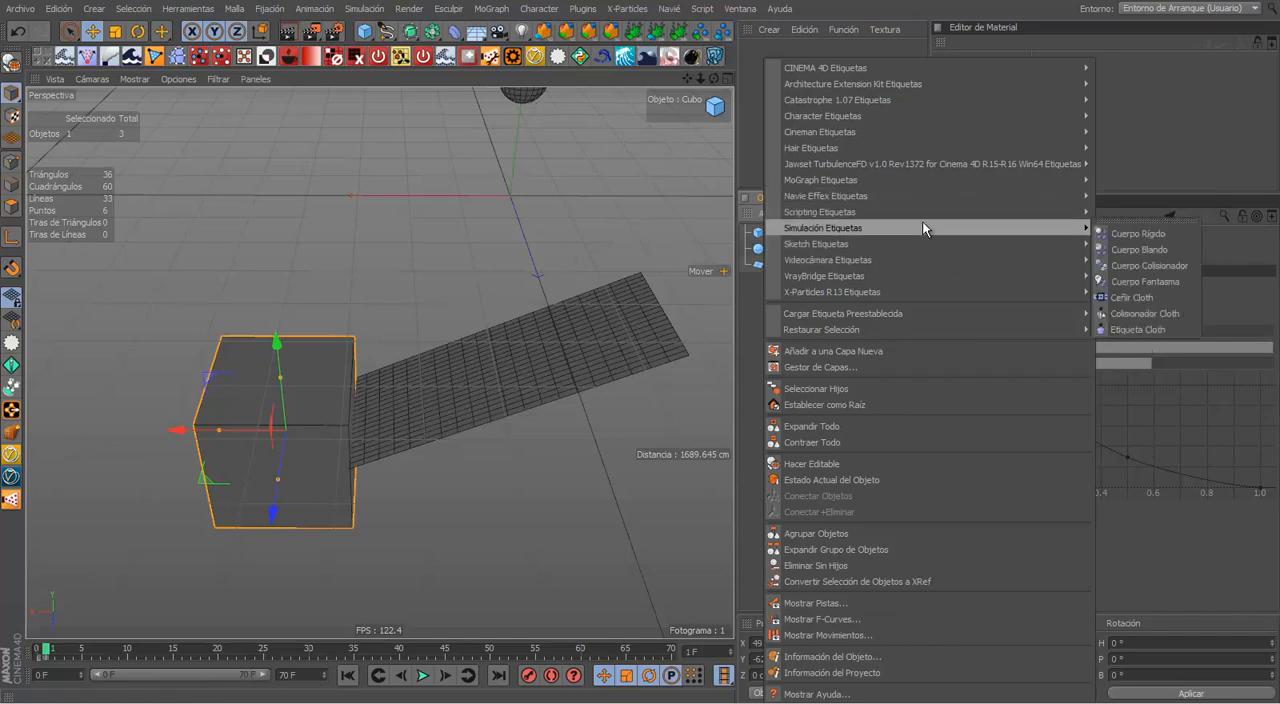
{"action": "left_click", "coordinate": [1143, 280]}
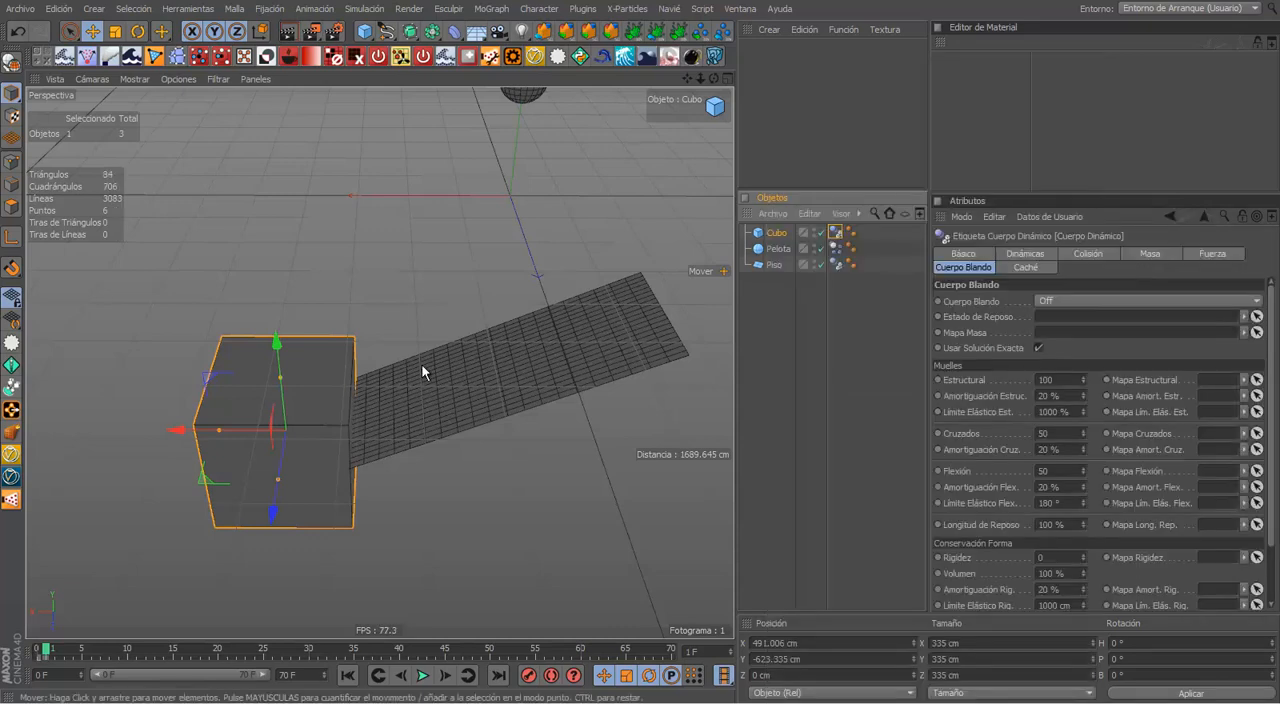
Step: Play the ball's collision with the cube, viewing it from several angles, and stop the playback
{"action": "left_click", "coordinate": [424, 677]}
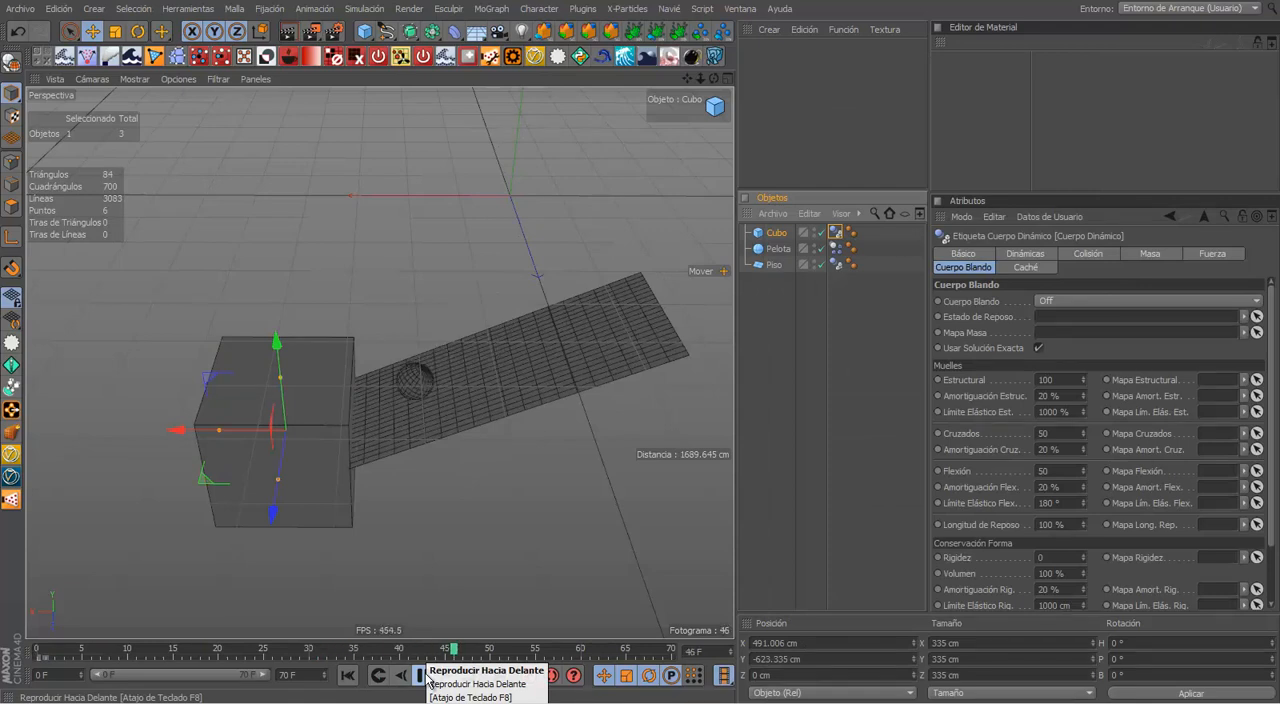
{"action": "left_click", "coordinate": [443, 546]}
{"action": "right_click_drag", "start_coordinate": [284, 436], "coordinate": [394, 410], "text": "alt"}
{"action": "left_click_drag", "start_coordinate": [394, 410], "coordinate": [534, 323], "text": "alt"}
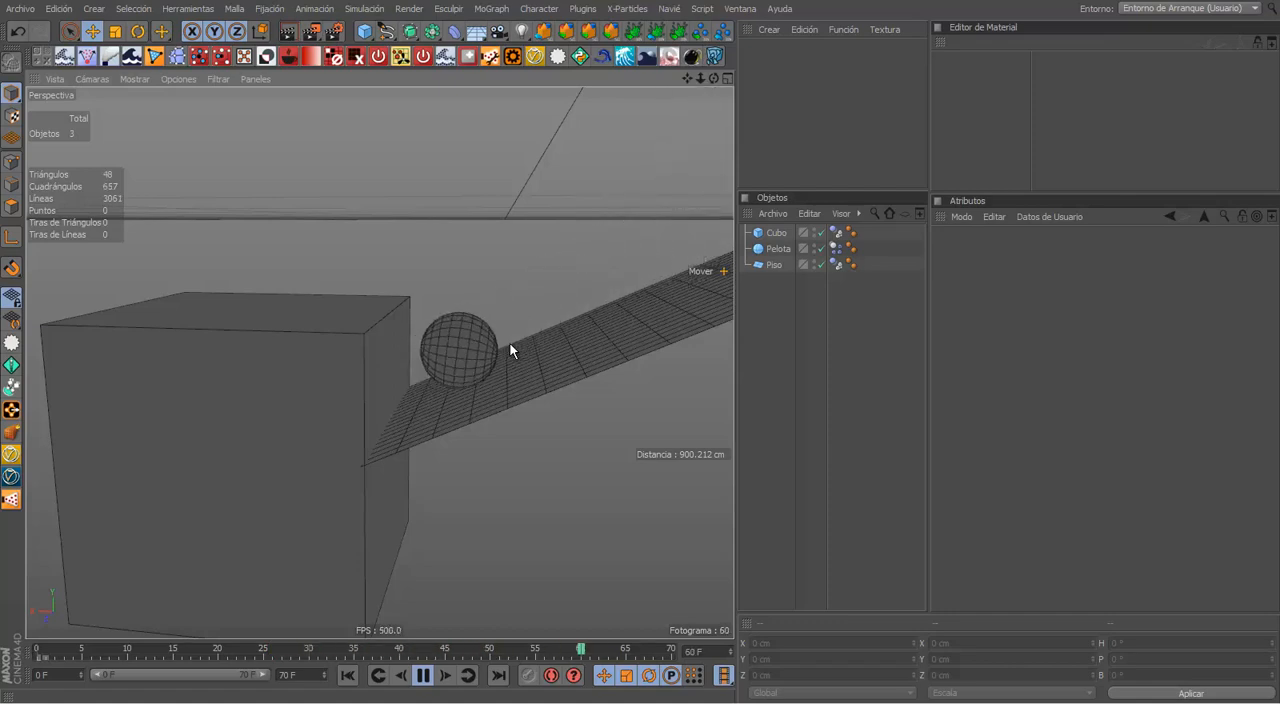
{"action": "left_click_drag", "start_coordinate": [500, 449], "coordinate": [525, 511], "text": "alt"}
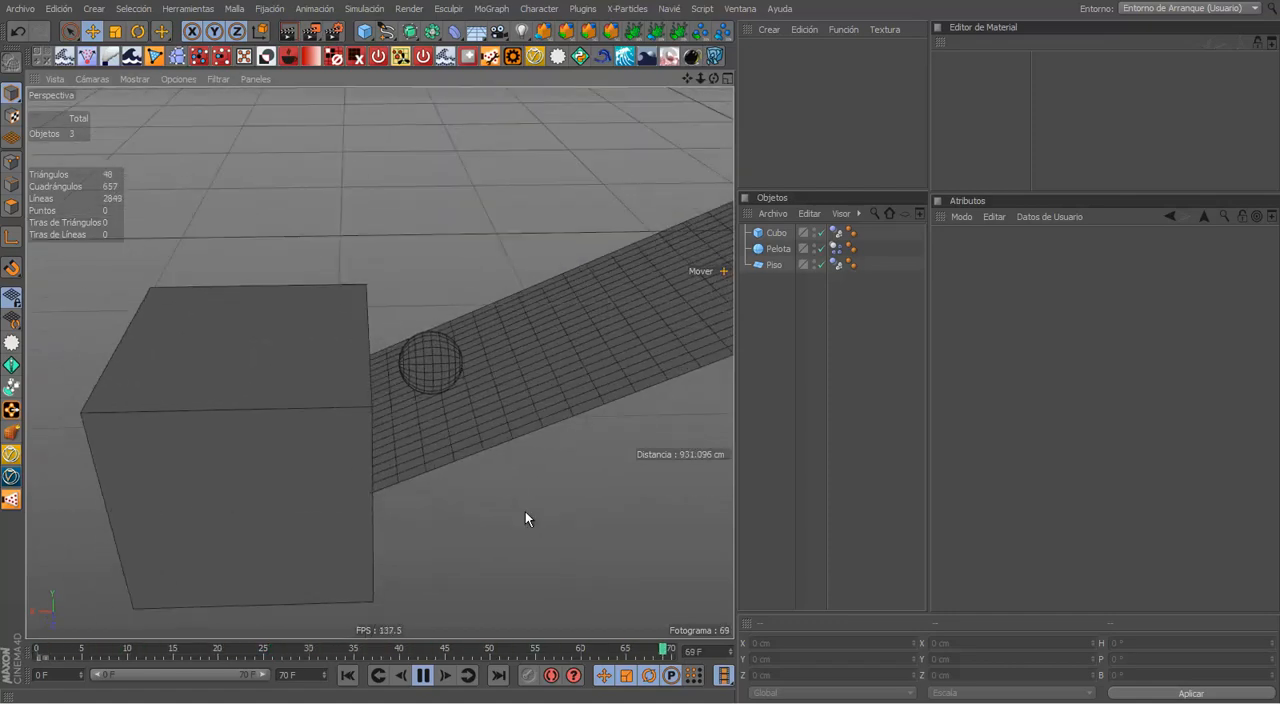
{"action": "left_click", "coordinate": [427, 674]}
Step: Delete the cube at the lower end of the ramp
{"action": "left_click_drag", "start_coordinate": [486, 428], "coordinate": [217, 363], "text": "alt"}
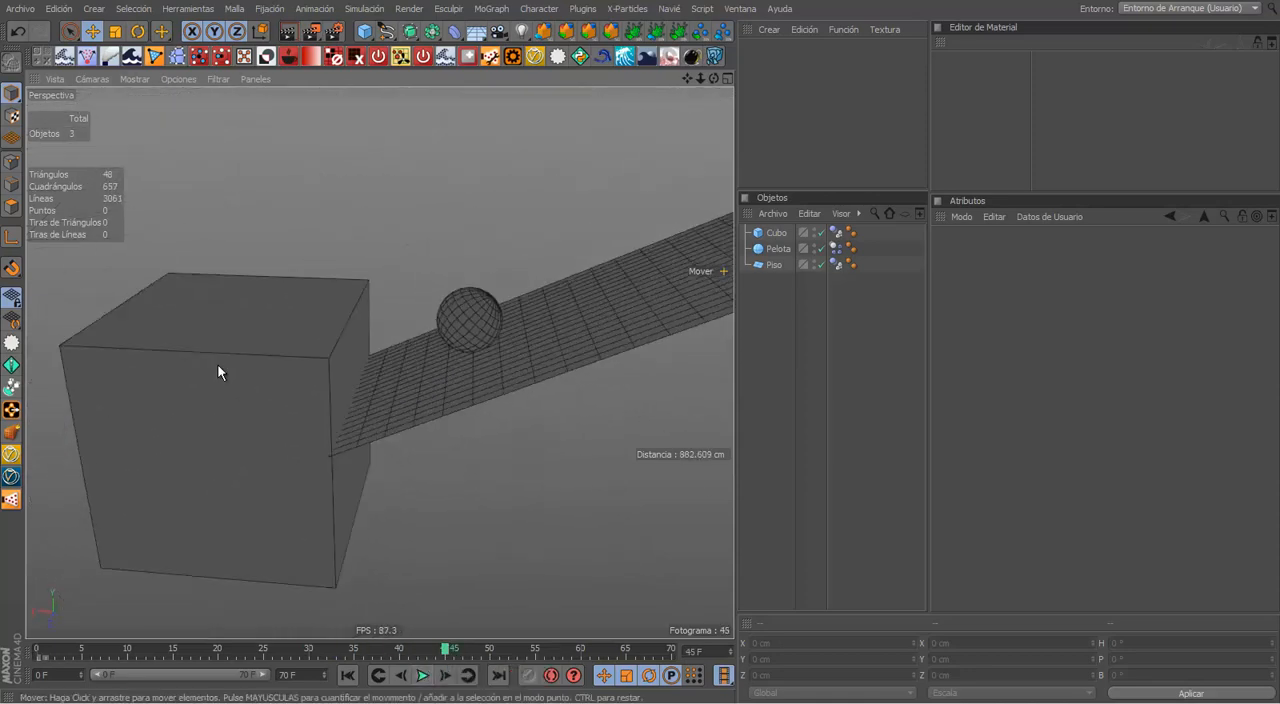
{"action": "middle_click_drag", "start_coordinate": [217, 363], "coordinate": [366, 344], "text": "alt"}
{"action": "left_click_drag", "start_coordinate": [402, 331], "coordinate": [395, 328]}
{"action": "key", "text": "Delete"}
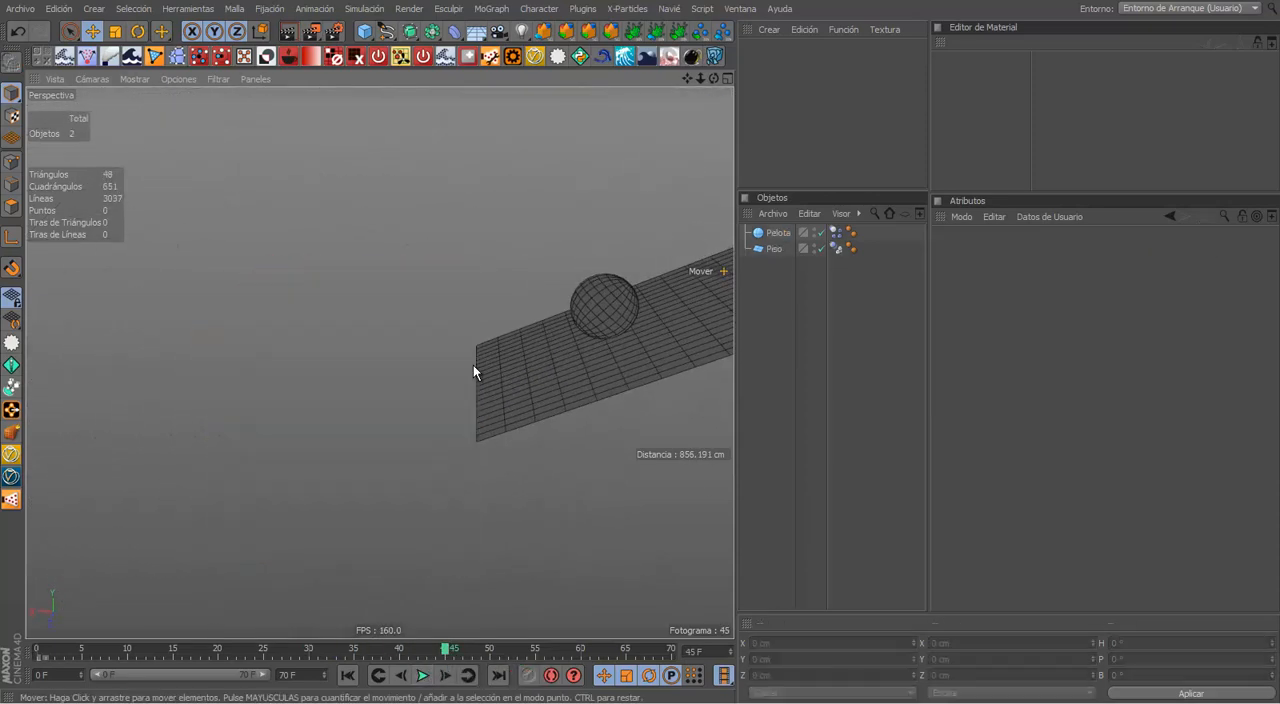
Step: Add a 400 × 400 cm plane and move it to about 526 cm in X, beyond the ramp's lower end
{"action": "left_click_drag", "start_coordinate": [389, 137], "coordinate": [457, 283], "text": "alt"}
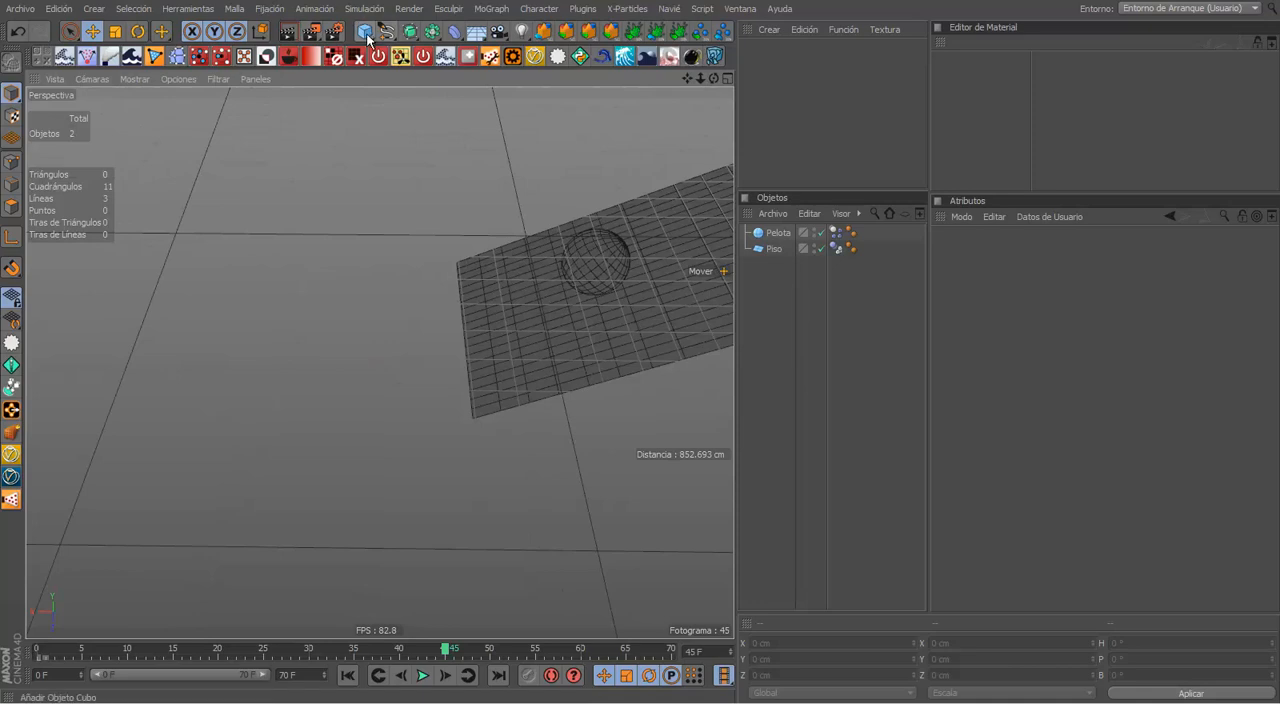
{"action": "left_click_drag", "start_coordinate": [370, 42], "coordinate": [550, 84]}
{"action": "scroll", "coordinate": [506, 270], "scroll_direction": "down", "scroll_amount": 6}
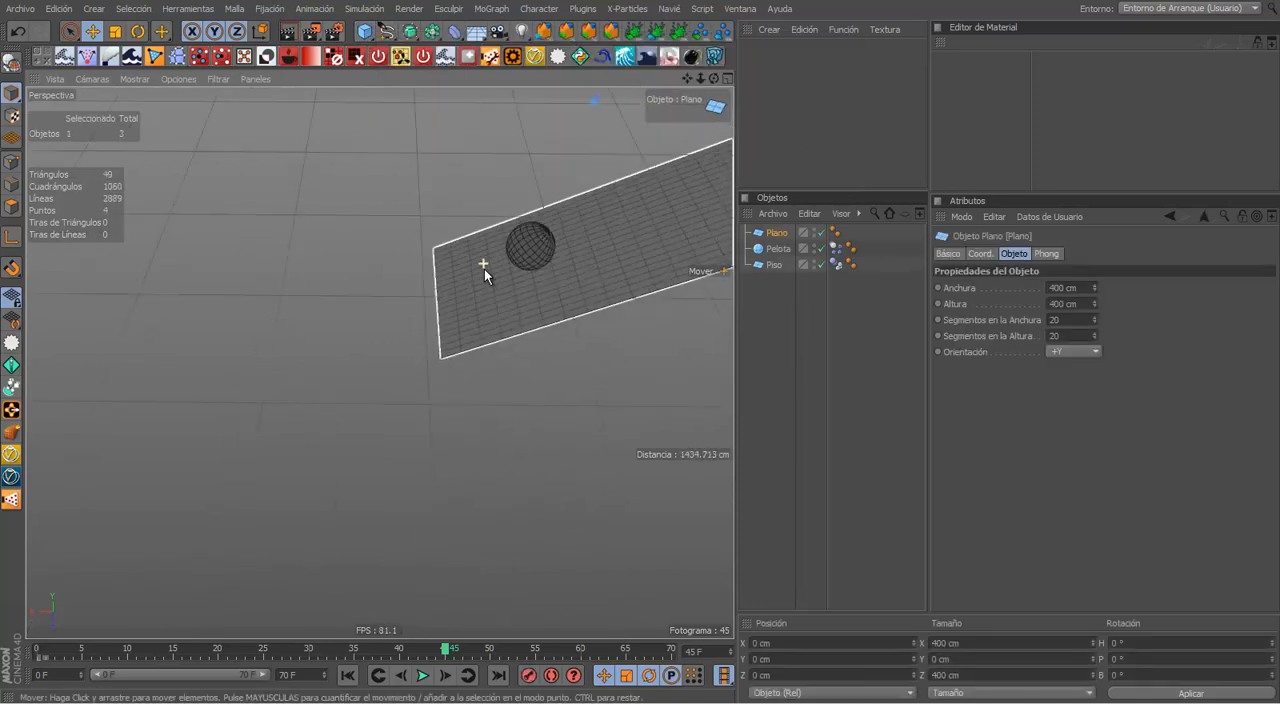
{"action": "middle_click", "coordinate": [547, 189]}
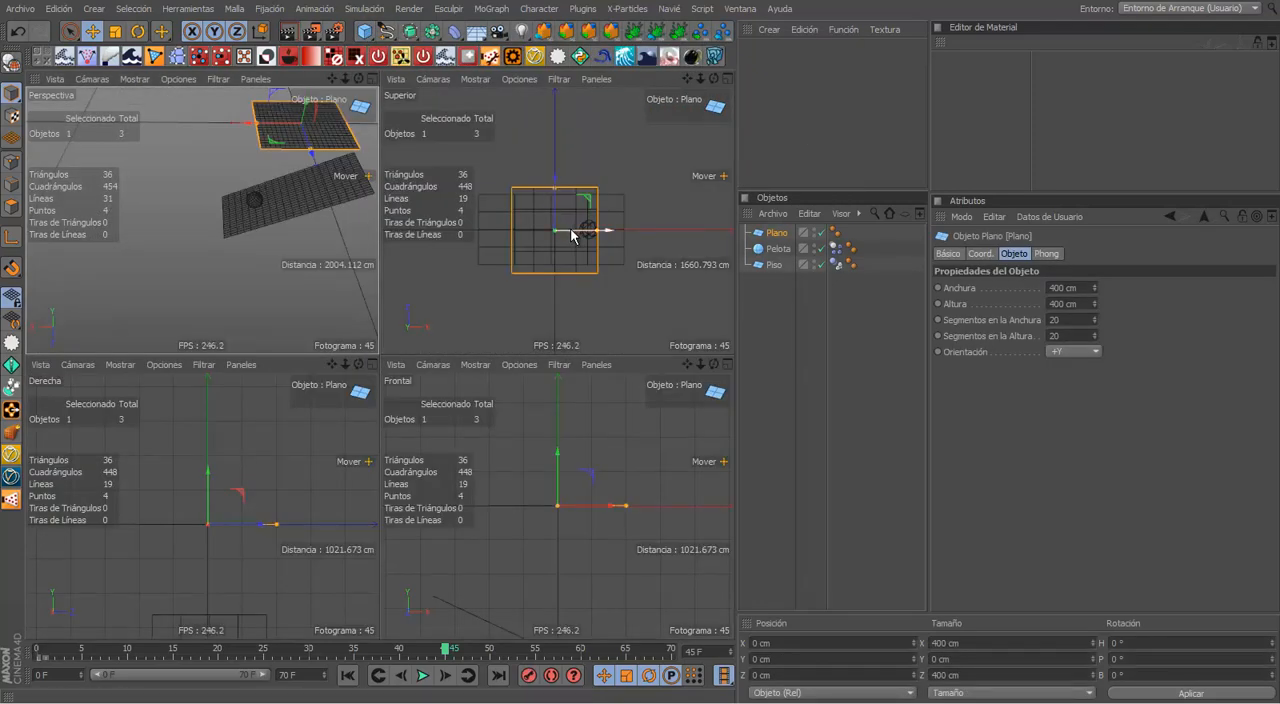
{"action": "left_click_drag", "start_coordinate": [576, 236], "coordinate": [687, 252]}
Step: Lower the new plane in the front view to about -716 cm in Y, below the ramp's lower end
{"action": "middle_click", "coordinate": [537, 386]}
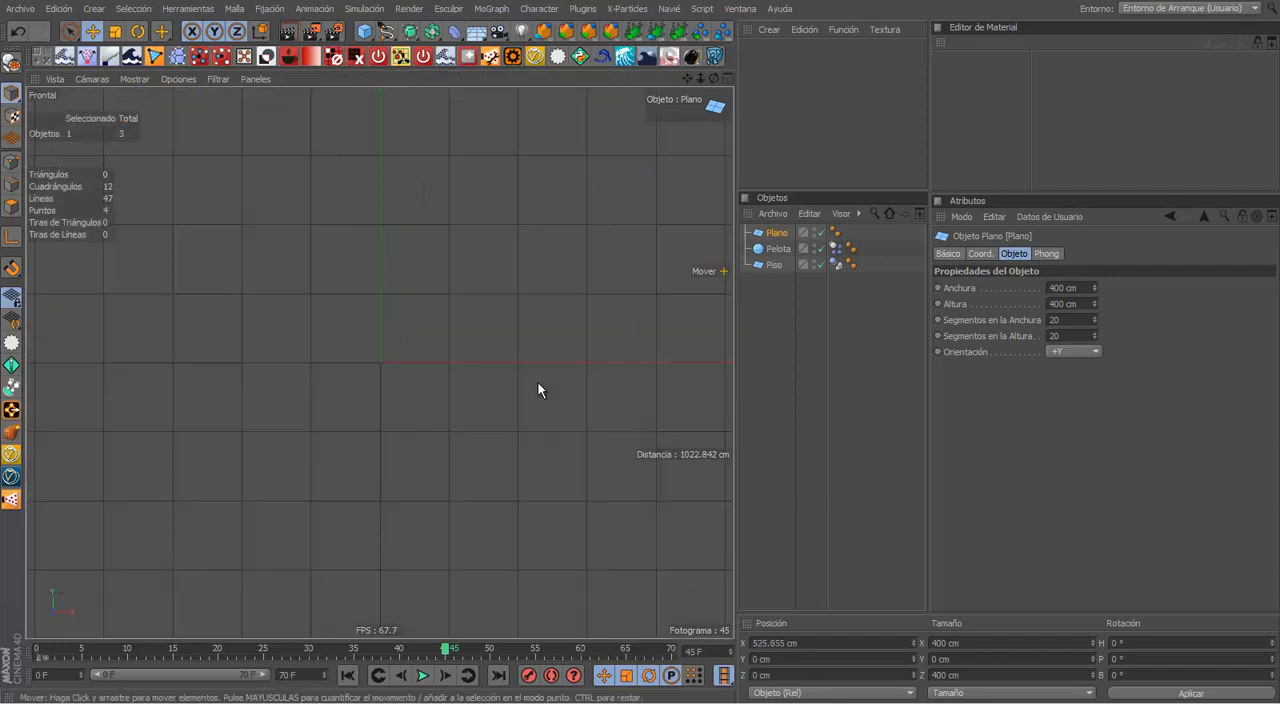
{"action": "middle_click_drag", "start_coordinate": [313, 172], "coordinate": [215, 94], "text": "alt"}
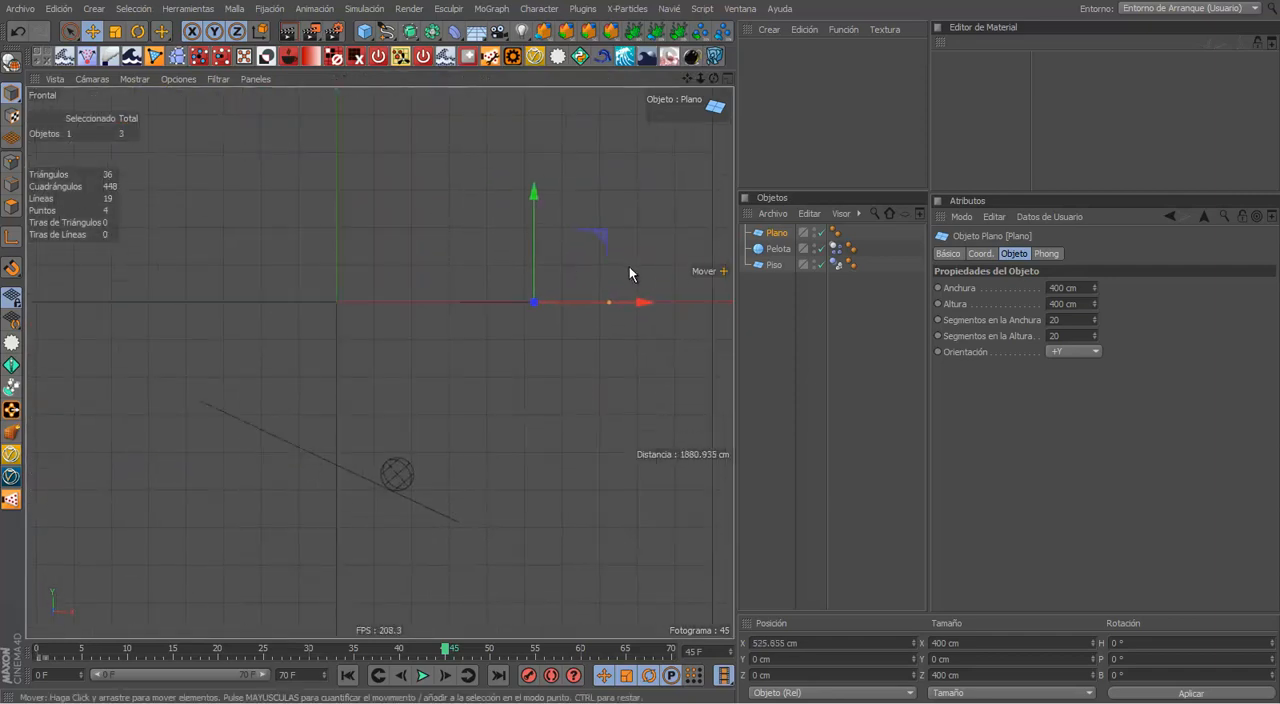
{"action": "left_click", "coordinate": [540, 270]}
{"action": "left_click", "coordinate": [534, 300]}
{"action": "left_click_drag", "start_coordinate": [534, 293], "coordinate": [526, 570]}
{"action": "middle_click", "coordinate": [504, 424]}
{"action": "middle_click", "coordinate": [292, 285]}
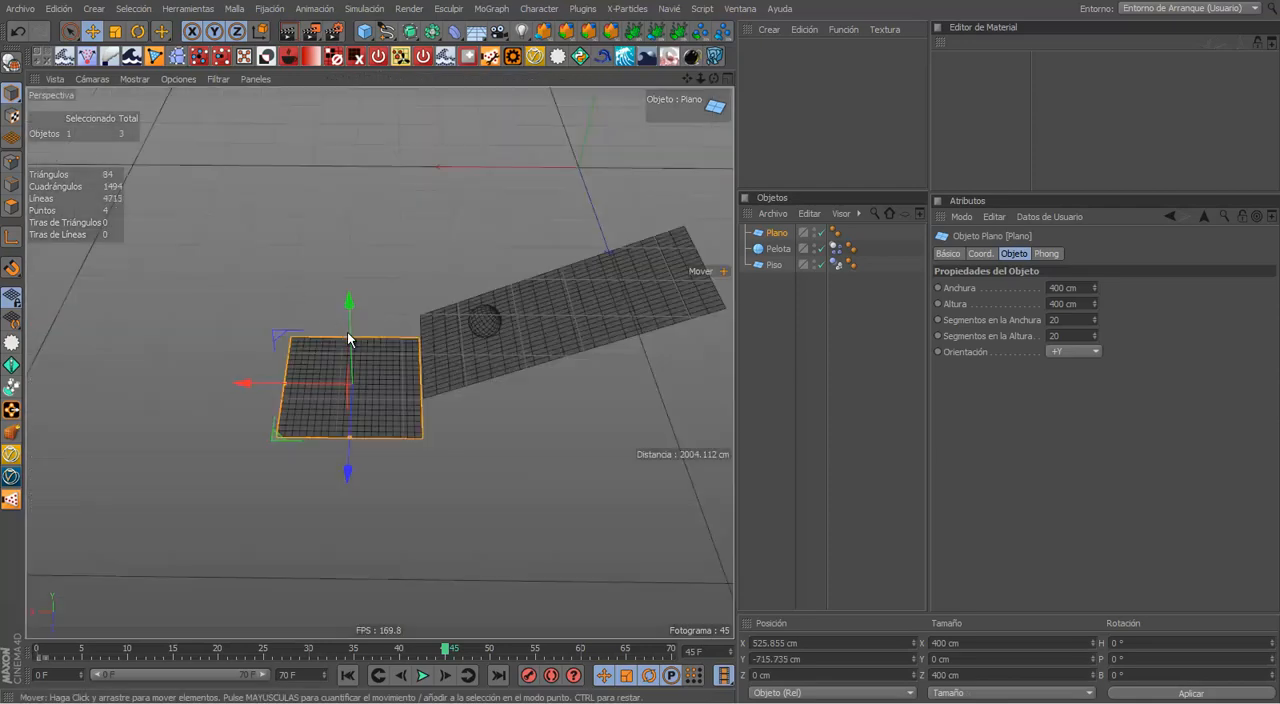
Step: Tilt the new plane opposite to the first ramp, at about -22.5° bank, and widen it to about 647 cm
{"action": "key", "text": "r"}
{"action": "left_click_drag", "start_coordinate": [368, 342], "coordinate": [321, 379]}
{"action": "key", "text": "e"}
{"action": "left_click", "coordinate": [482, 458]}
{"action": "left_click_drag", "start_coordinate": [482, 458], "coordinate": [480, 257], "text": "alt"}
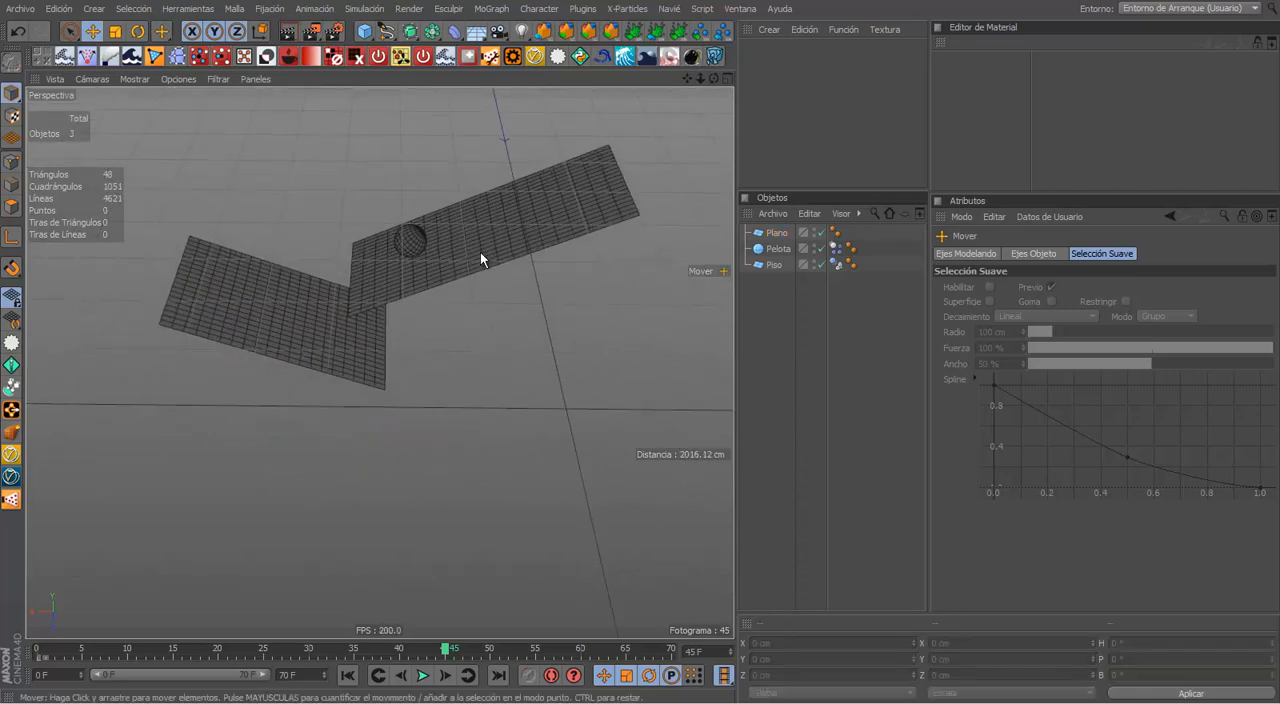
Step: Duplicate the first ramp and place the copy beneath the second one, at about 6 cm in X and -1004 cm in Y
{"action": "left_click", "coordinate": [482, 256]}
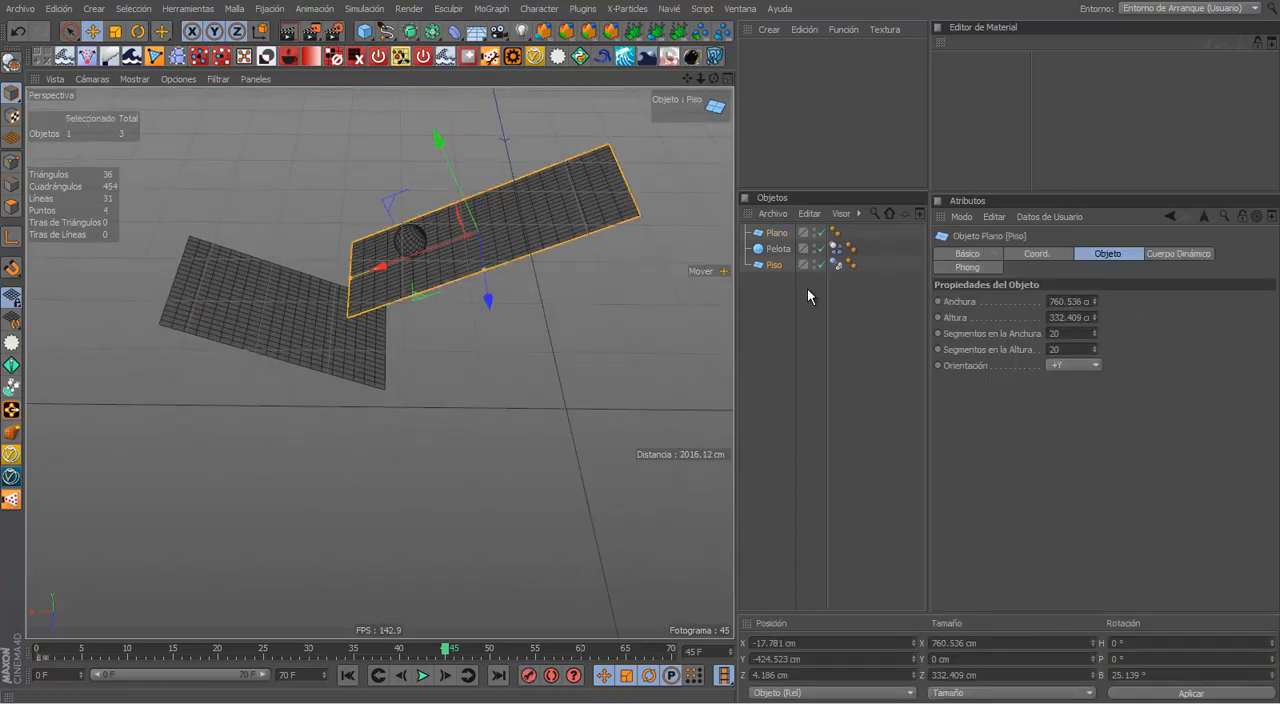
{"action": "left_click_drag", "start_coordinate": [459, 193], "coordinate": [512, 337], "text": "ctrl"}
{"action": "left_click", "coordinate": [587, 440]}
{"action": "left_click_drag", "start_coordinate": [587, 440], "coordinate": [411, 429], "text": "alt"}
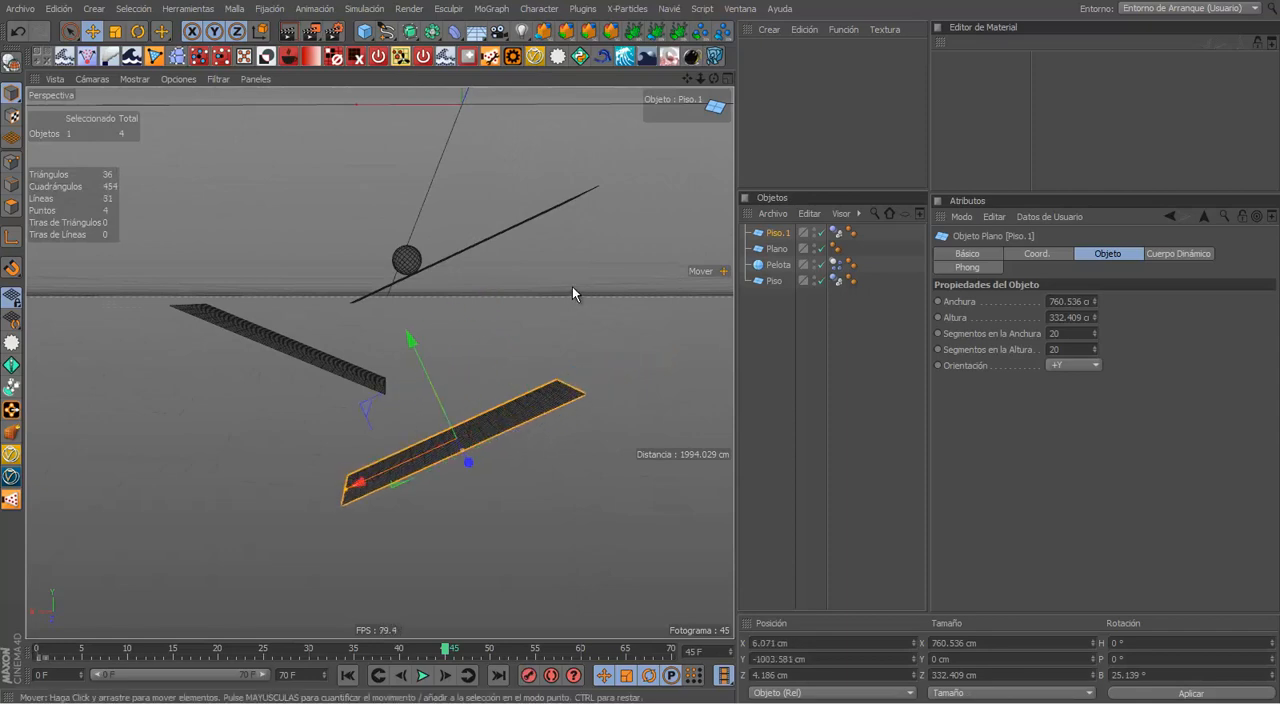
Step: Examine the arrangement of the three ramps from several angles, including in a maximized perspective view
{"action": "left_click", "coordinate": [572, 289]}
{"action": "left_click_drag", "start_coordinate": [572, 289], "coordinate": [530, 363], "text": "alt"}
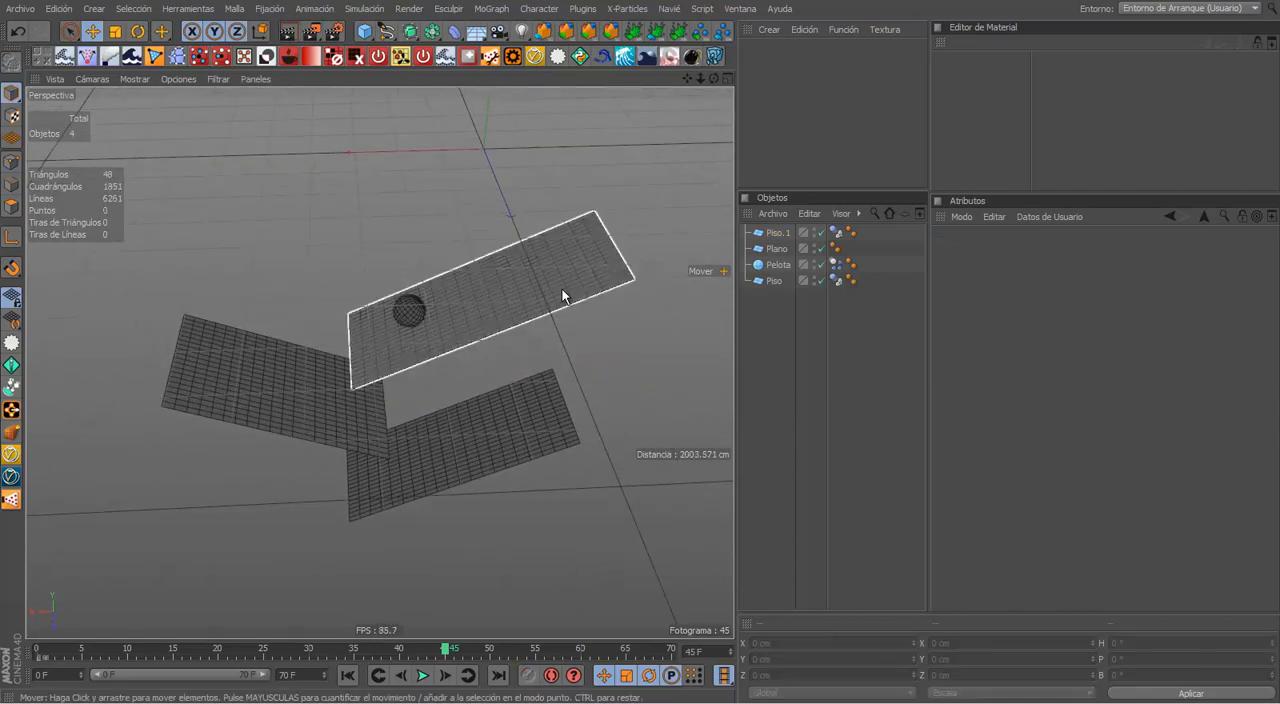
{"action": "key", "text": "ctrl+Tab"}
{"action": "left_click", "coordinate": [698, 318]}
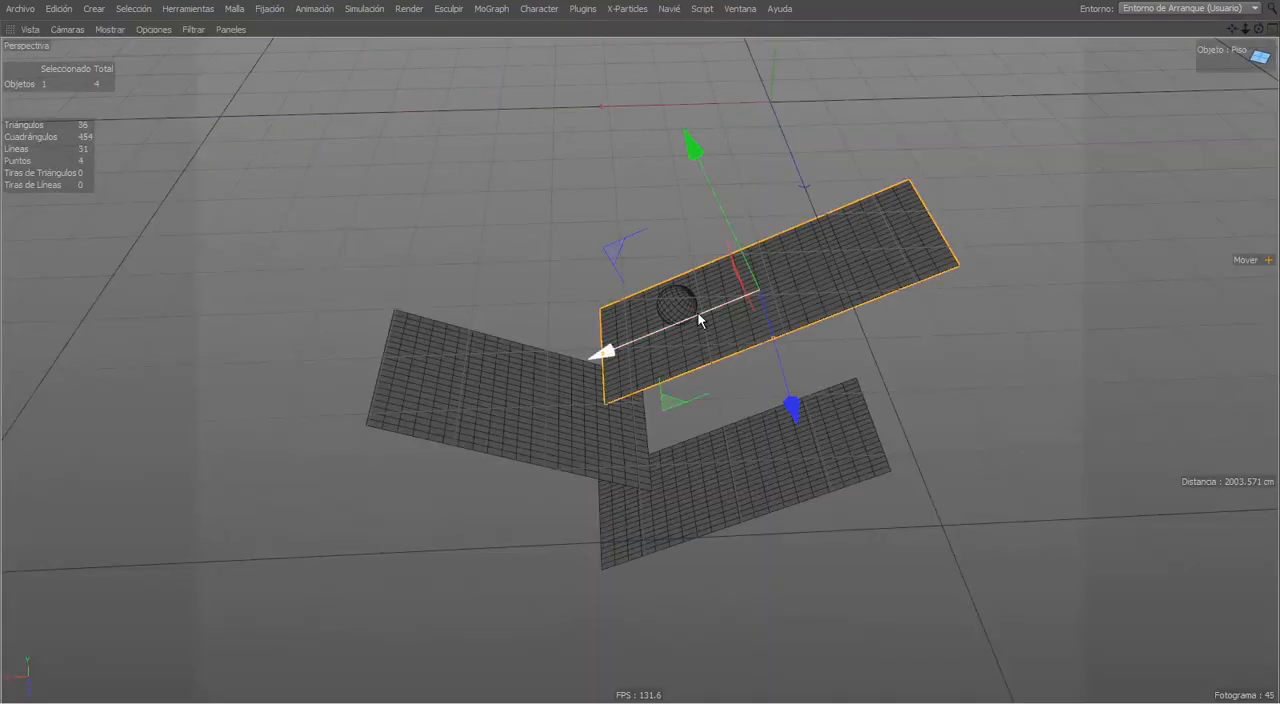
{"action": "left_click", "coordinate": [971, 467]}
{"action": "left_click_drag", "start_coordinate": [768, 421], "coordinate": [717, 460], "text": "alt"}
{"action": "key", "text": "ctrl+Tab"}
Step: Assign a collider body simulation tag to the middle ramp, Plano
{"action": "left_click_drag", "start_coordinate": [610, 421], "coordinate": [428, 354], "text": "alt"}
{"action": "left_click", "coordinate": [428, 354]}
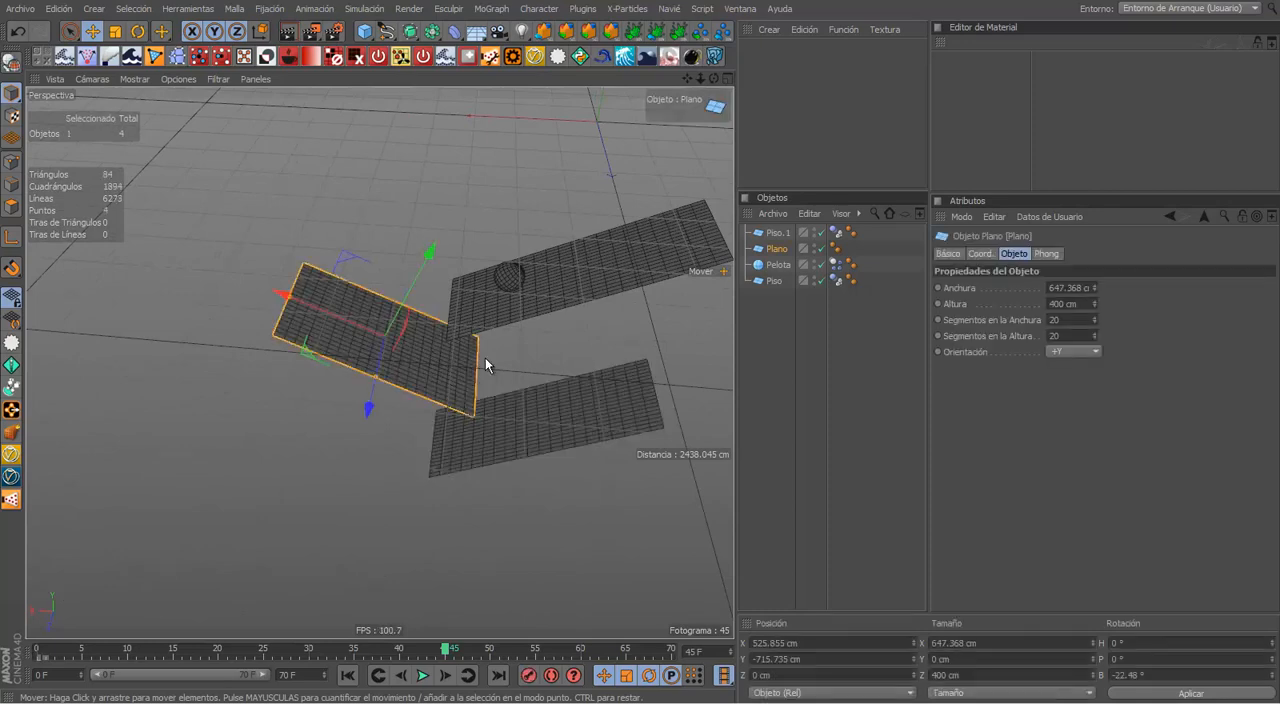
{"action": "right_click", "coordinate": [772, 250]}
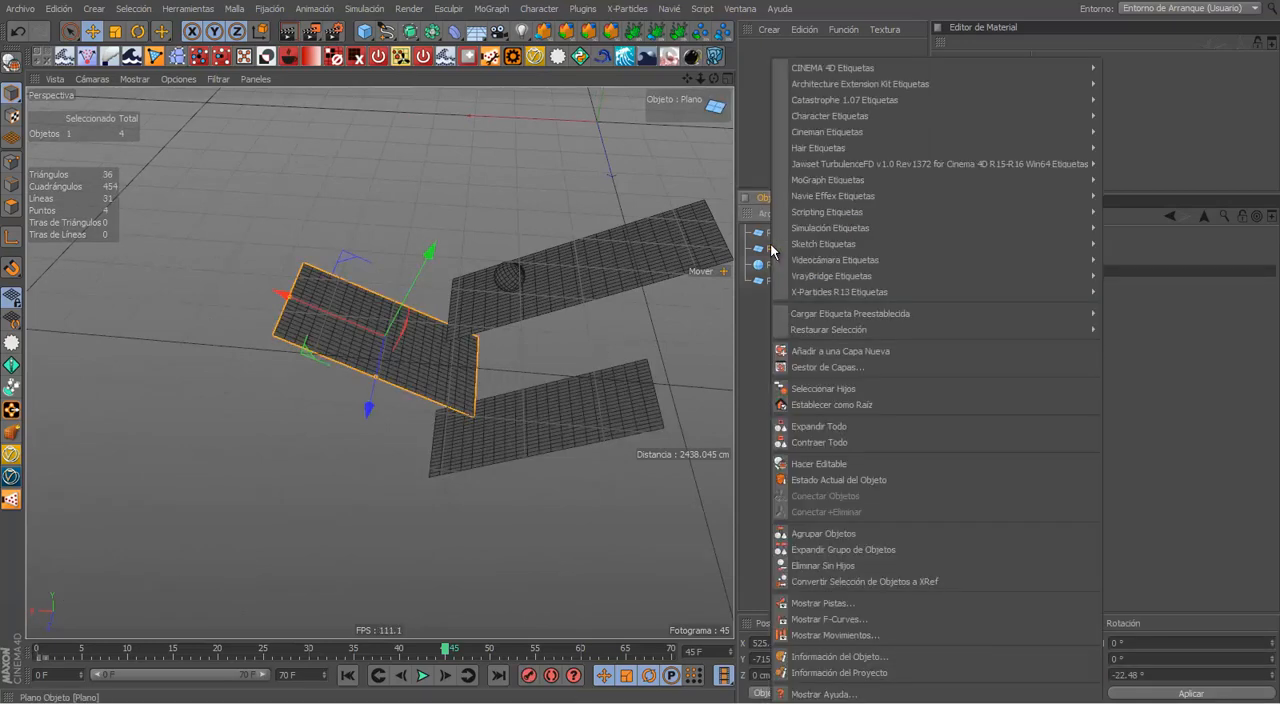
{"action": "mouse_move", "coordinate": [835, 228]}
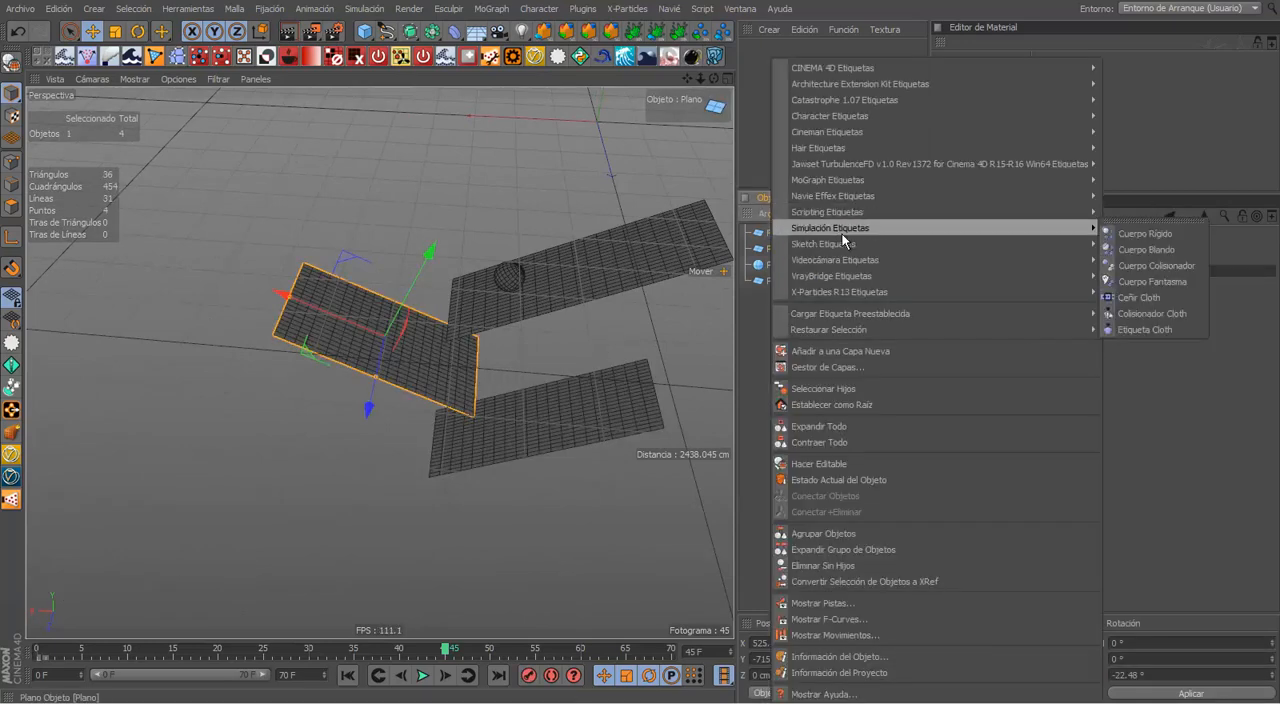
{"action": "left_click", "coordinate": [1142, 266]}
Step: Play the ball simulation over the three ramps from the first frame and stop the playback
{"action": "left_click", "coordinate": [586, 429]}
{"action": "left_click_drag", "start_coordinate": [586, 429], "coordinate": [490, 585], "text": "alt"}
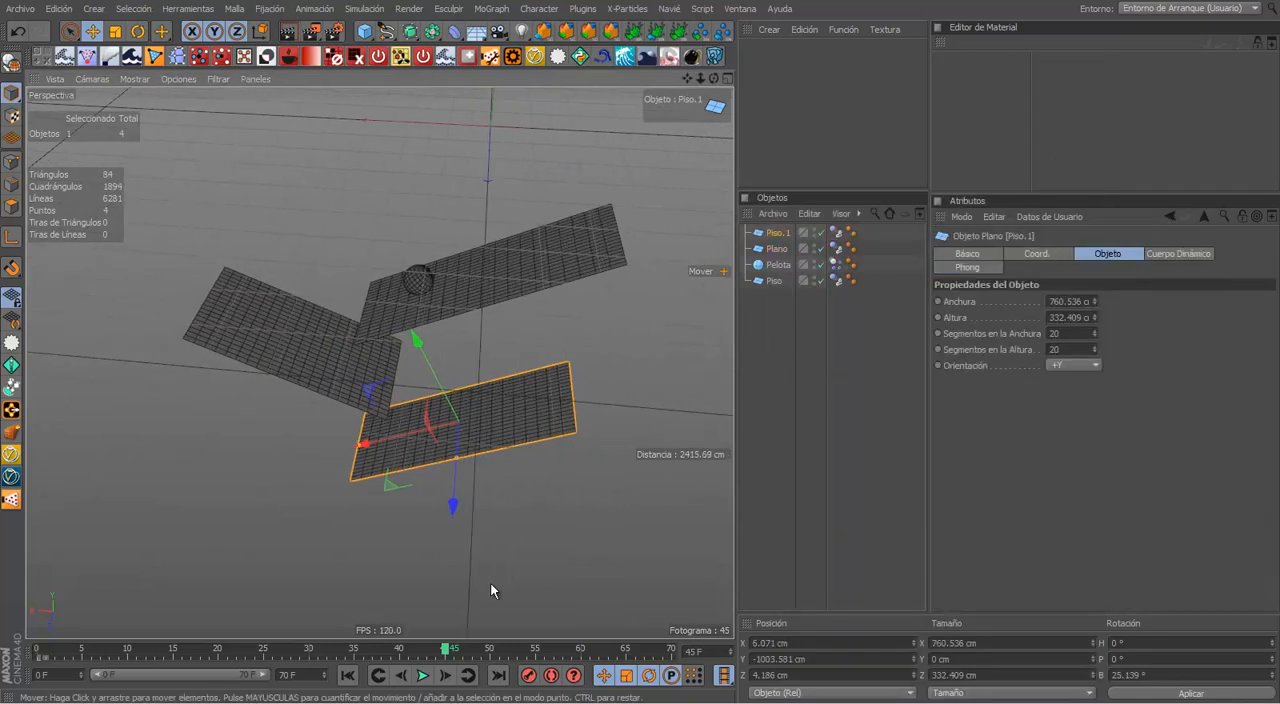
{"action": "left_click", "coordinate": [347, 675]}
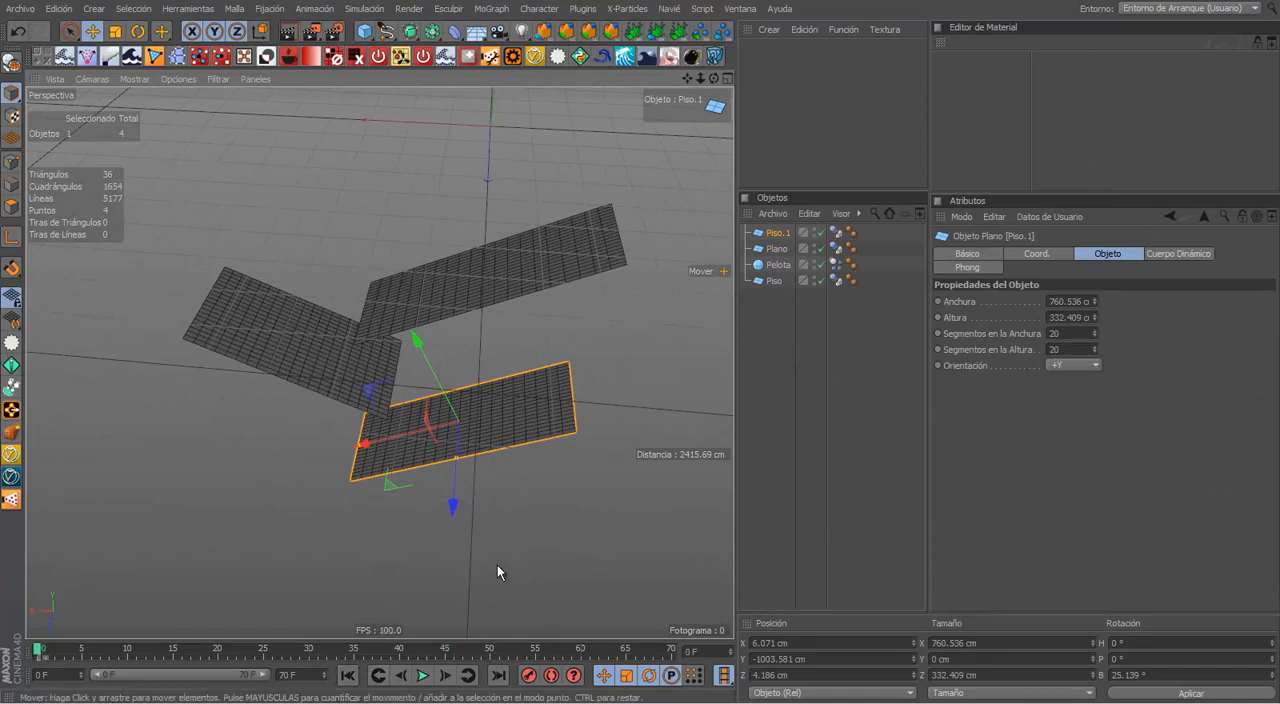
{"action": "left_click", "coordinate": [490, 575]}
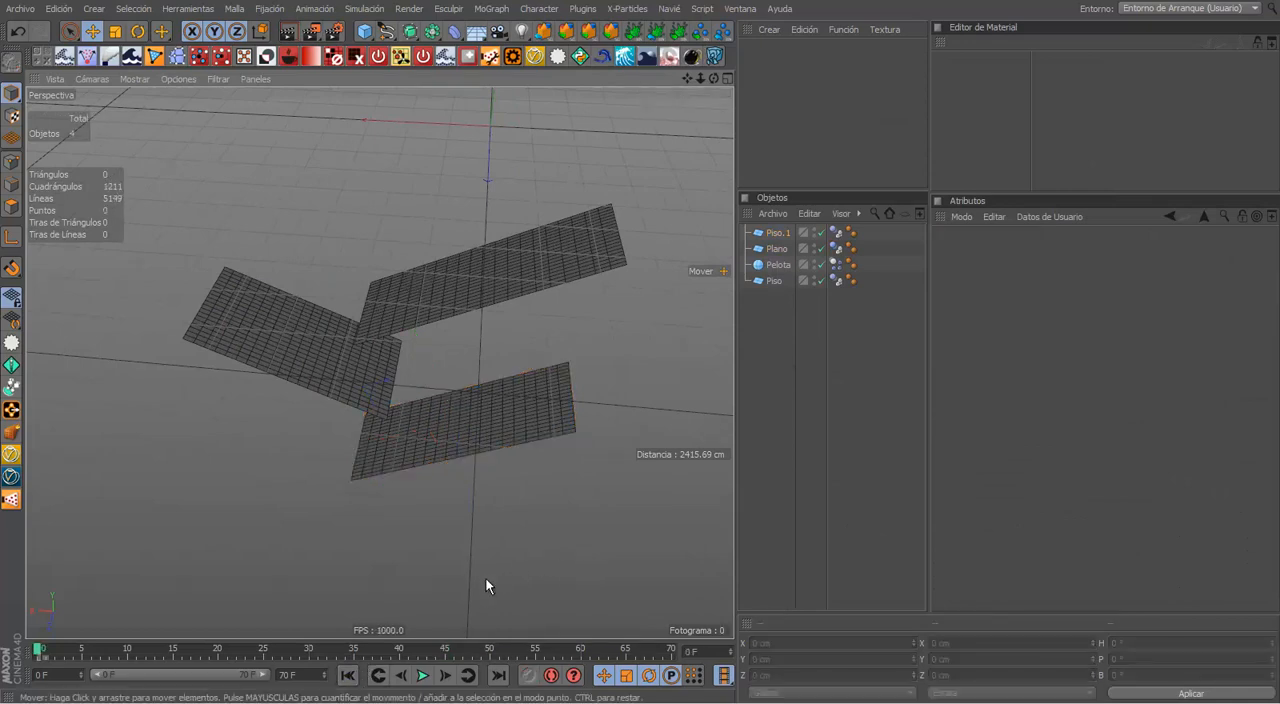
{"action": "left_click", "coordinate": [431, 674]}
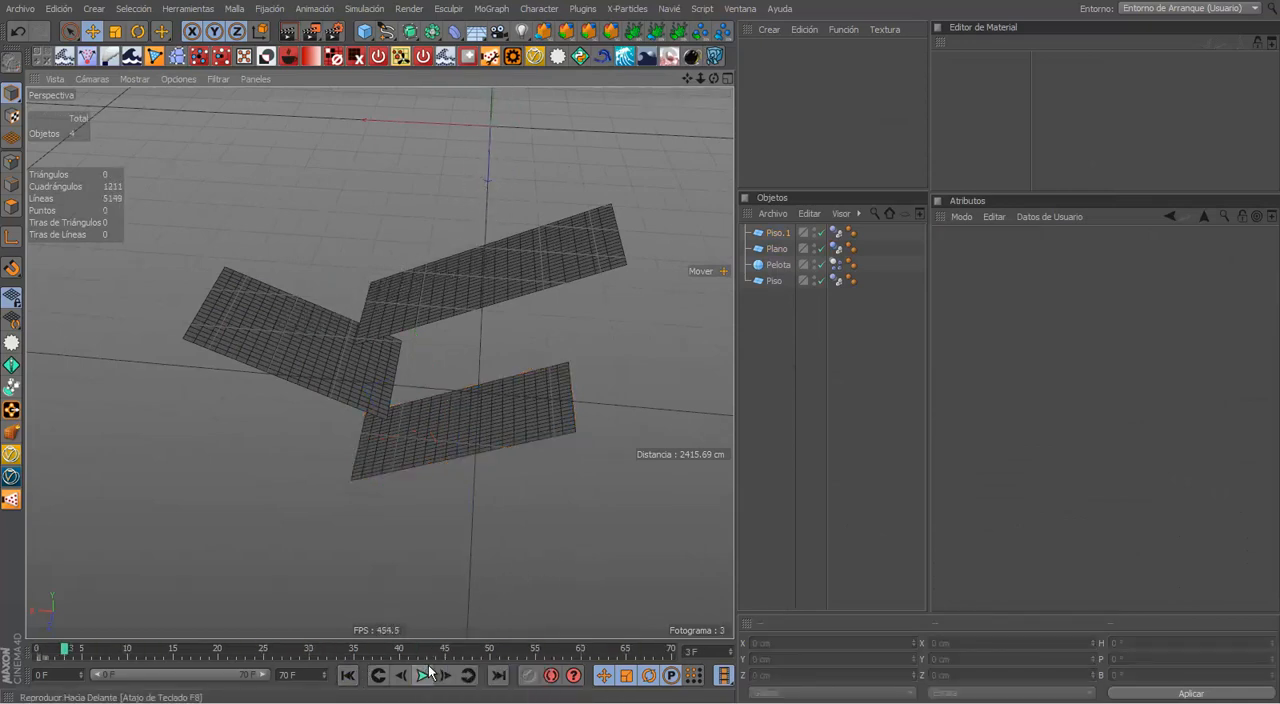
Step: Return to the first frame, set the animation's end to frame 150 and extend the preview range to match
{"action": "left_click", "coordinate": [349, 676]}
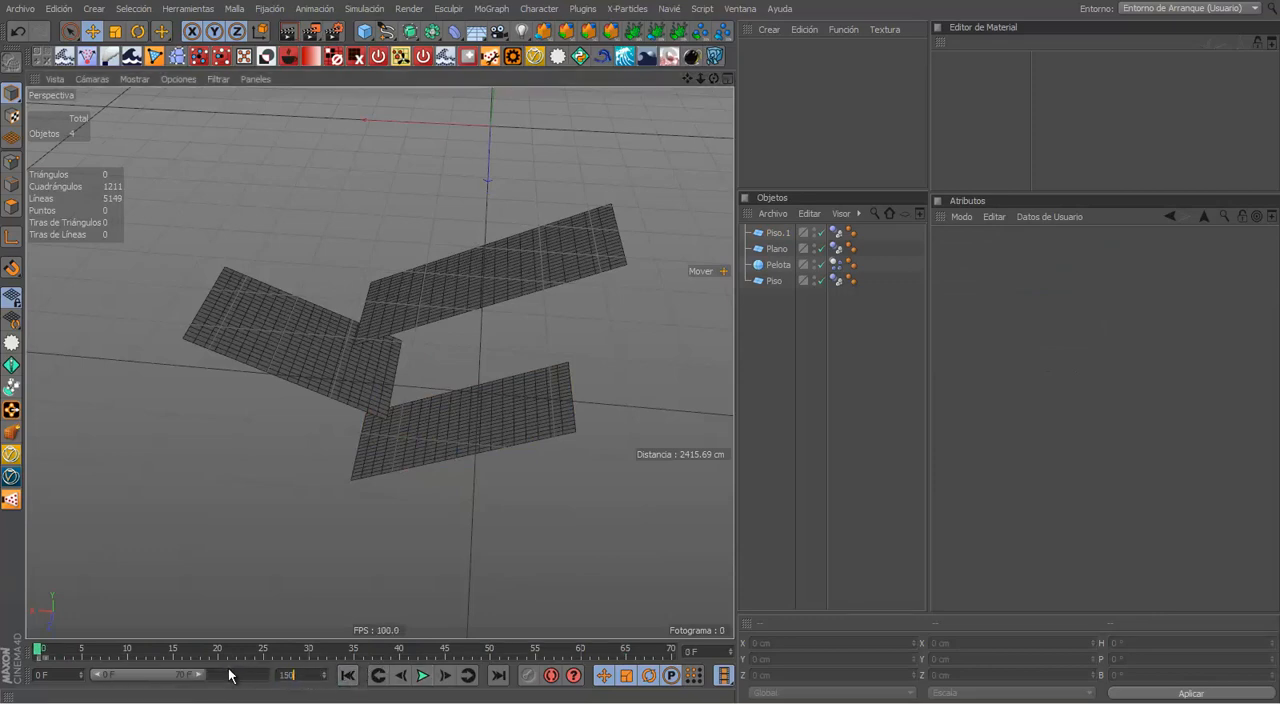
{"action": "left_click_drag", "start_coordinate": [190, 677], "coordinate": [297, 678]}
Step: Play the ball rolling over the three ramps in a maximized perspective view, restore the layout and stop the playback
{"action": "key", "text": "ctrl+Tab"}
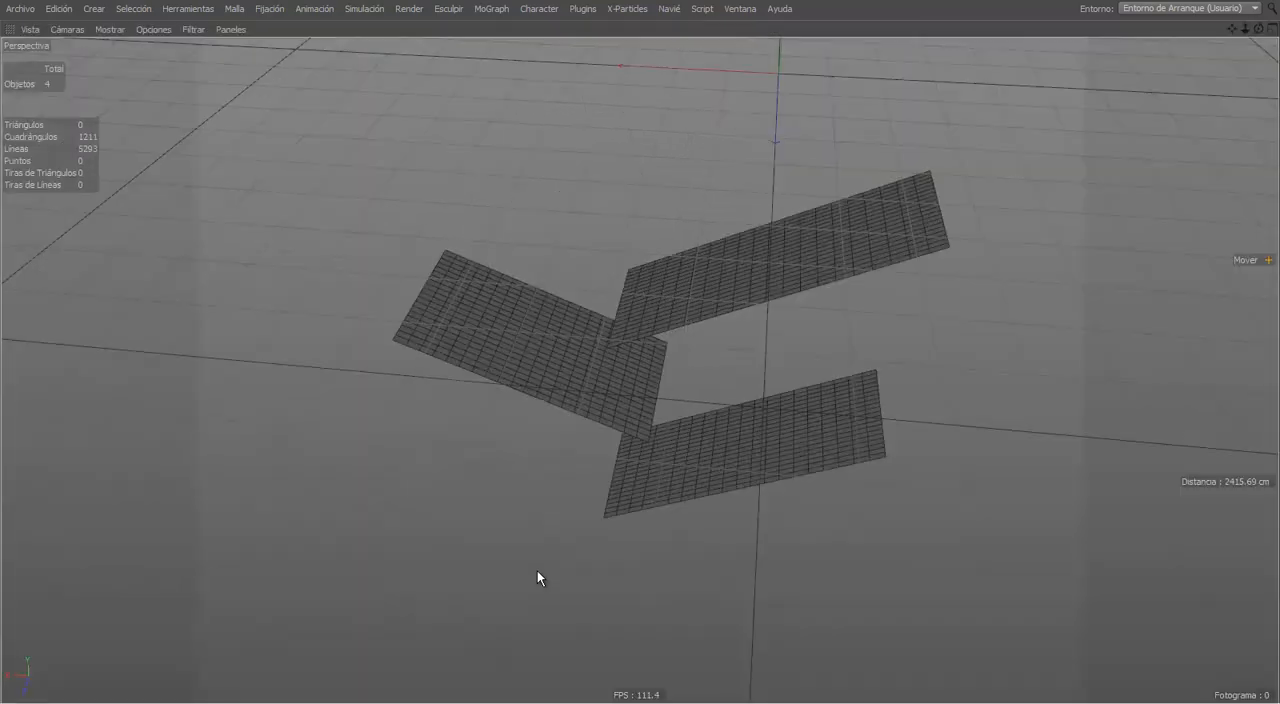
{"action": "left_click_drag", "start_coordinate": [542, 569], "coordinate": [588, 562], "text": "alt"}
{"action": "key", "text": "F8"}
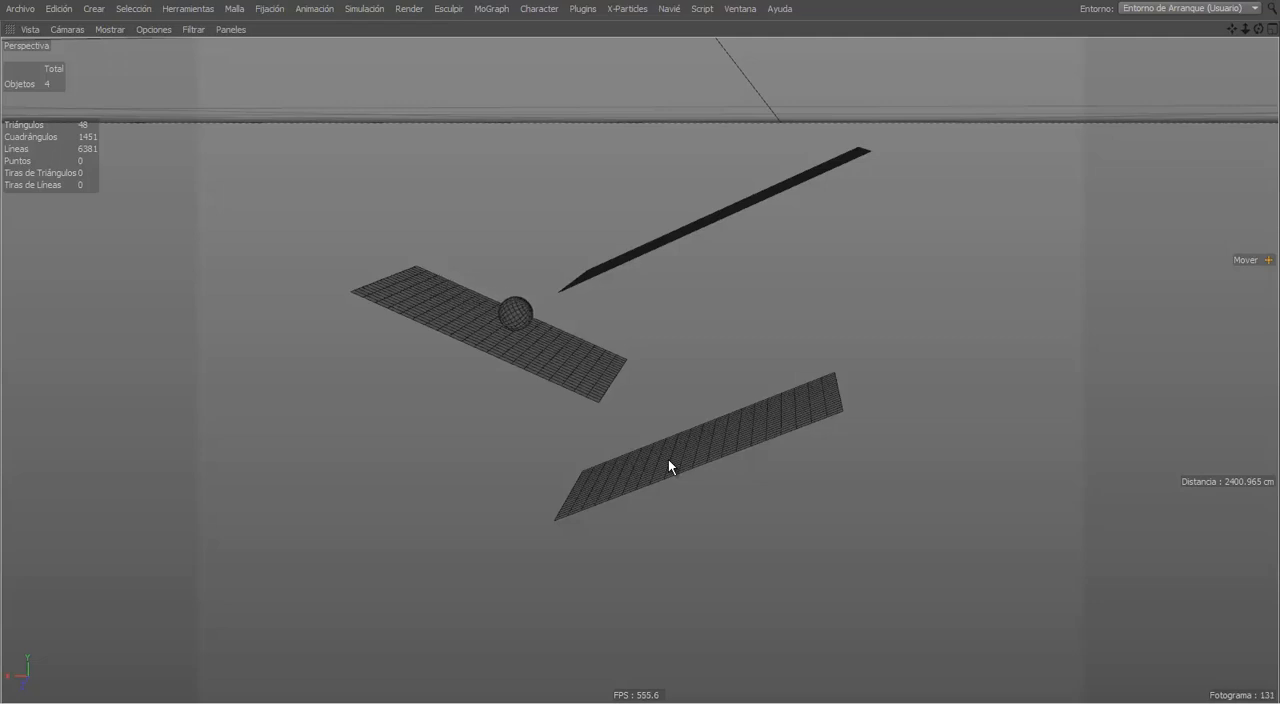
{"action": "left_click_drag", "start_coordinate": [670, 484], "coordinate": [682, 534], "text": "alt"}
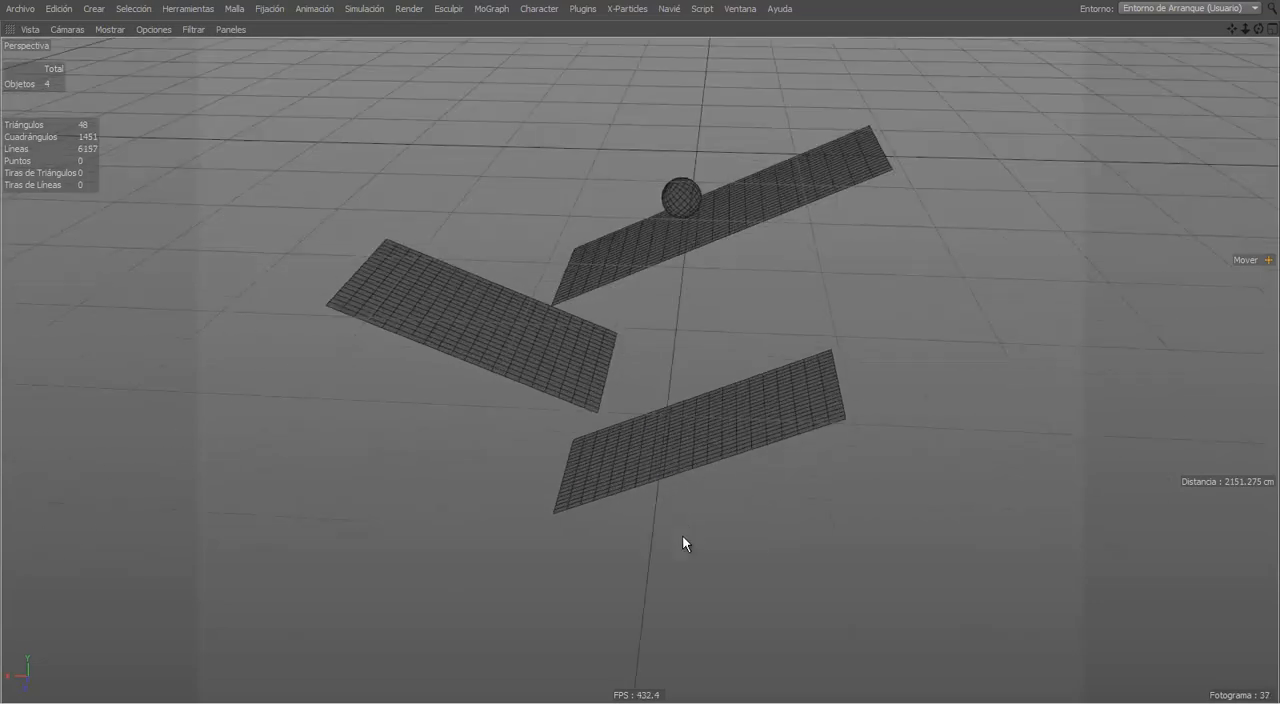
{"action": "key", "text": "ctrl+Tab"}
{"action": "left_click", "coordinate": [423, 677]}
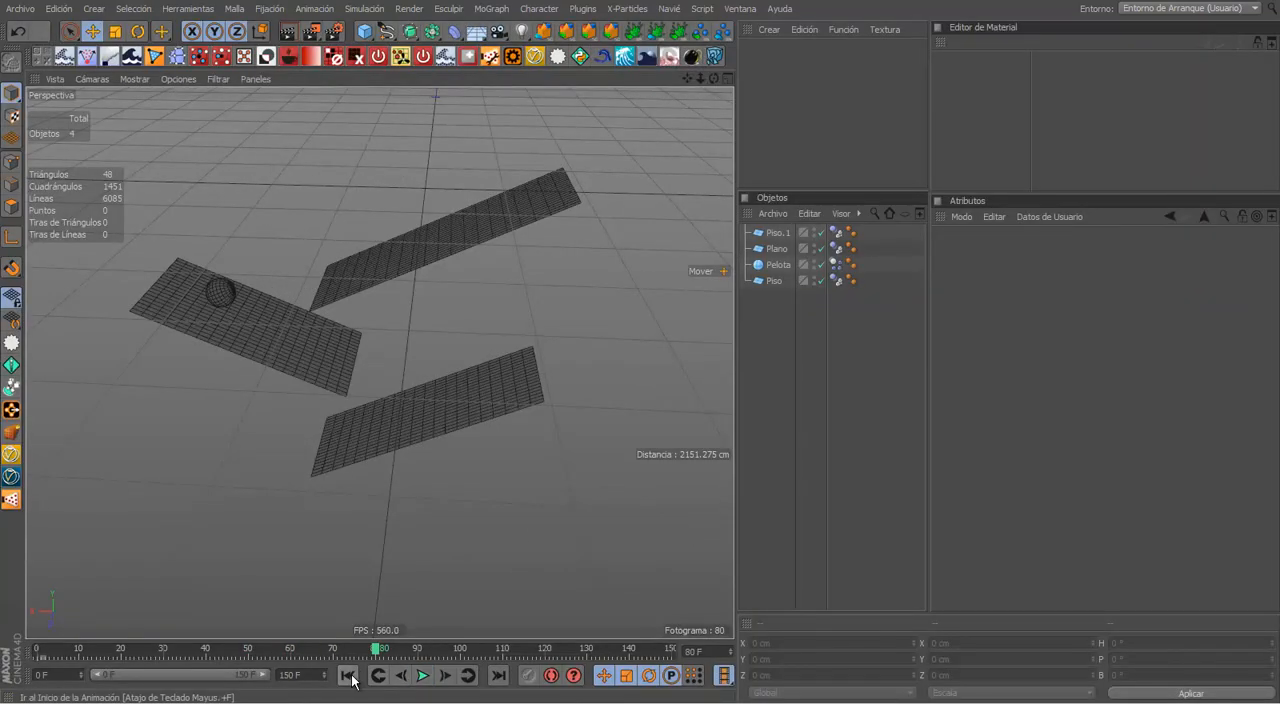
Step: Return to the first frame, lengthen the animation to 200 frames and extend the preview range to frame 200
{"action": "left_click", "coordinate": [347, 675]}
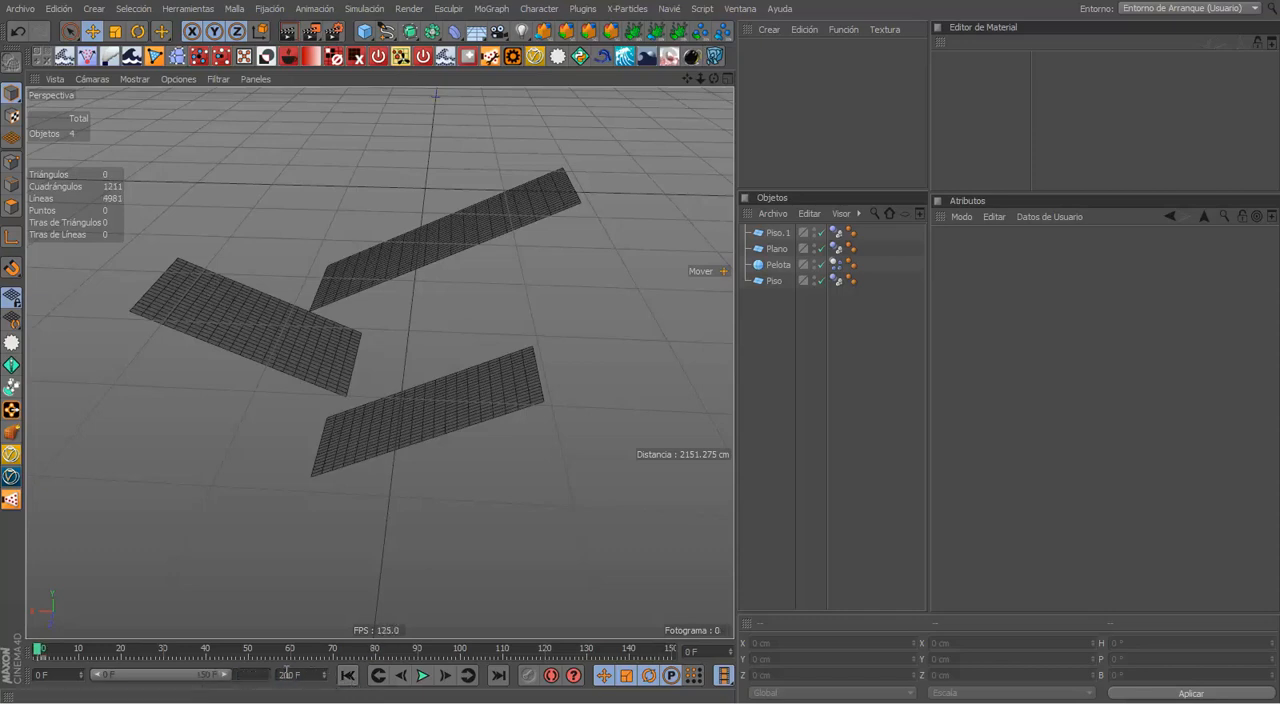
{"action": "left_click_drag", "start_coordinate": [228, 668], "coordinate": [256, 675]}
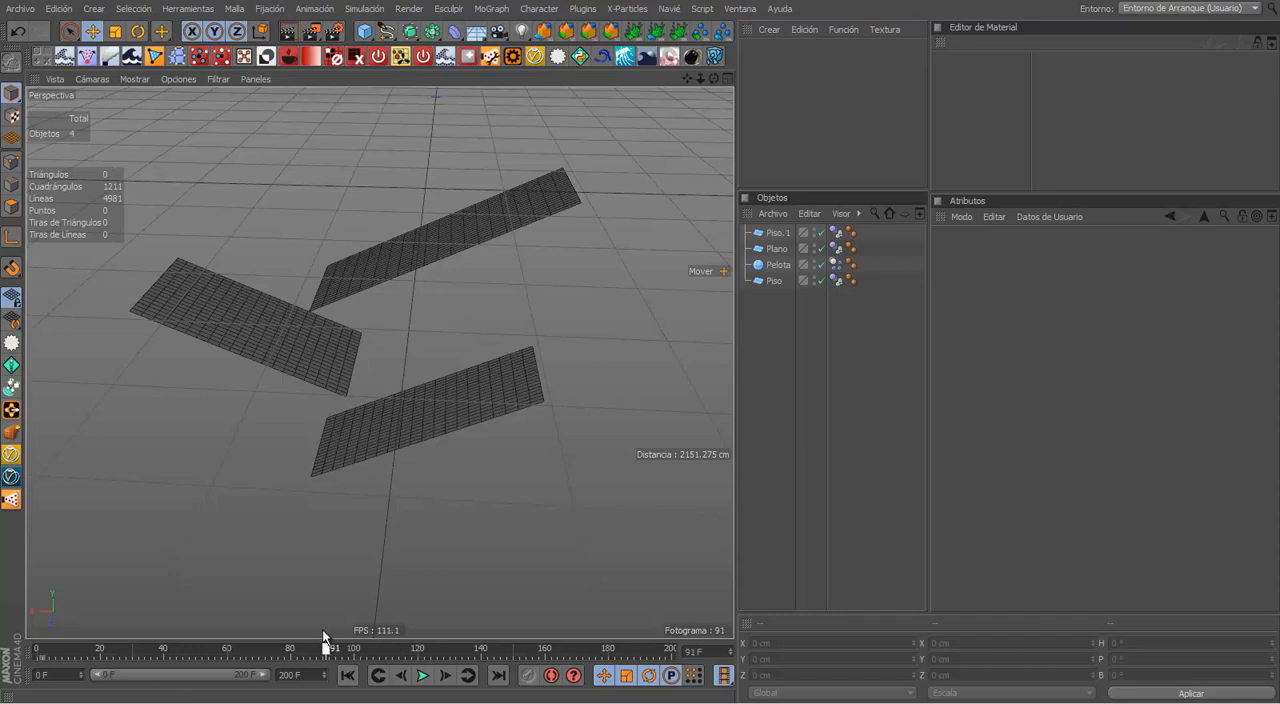
Step: Return to the first frame, replay the ball simulation in a maximized perspective view, restore the layout and stop the playback
{"action": "left_click", "coordinate": [406, 642]}
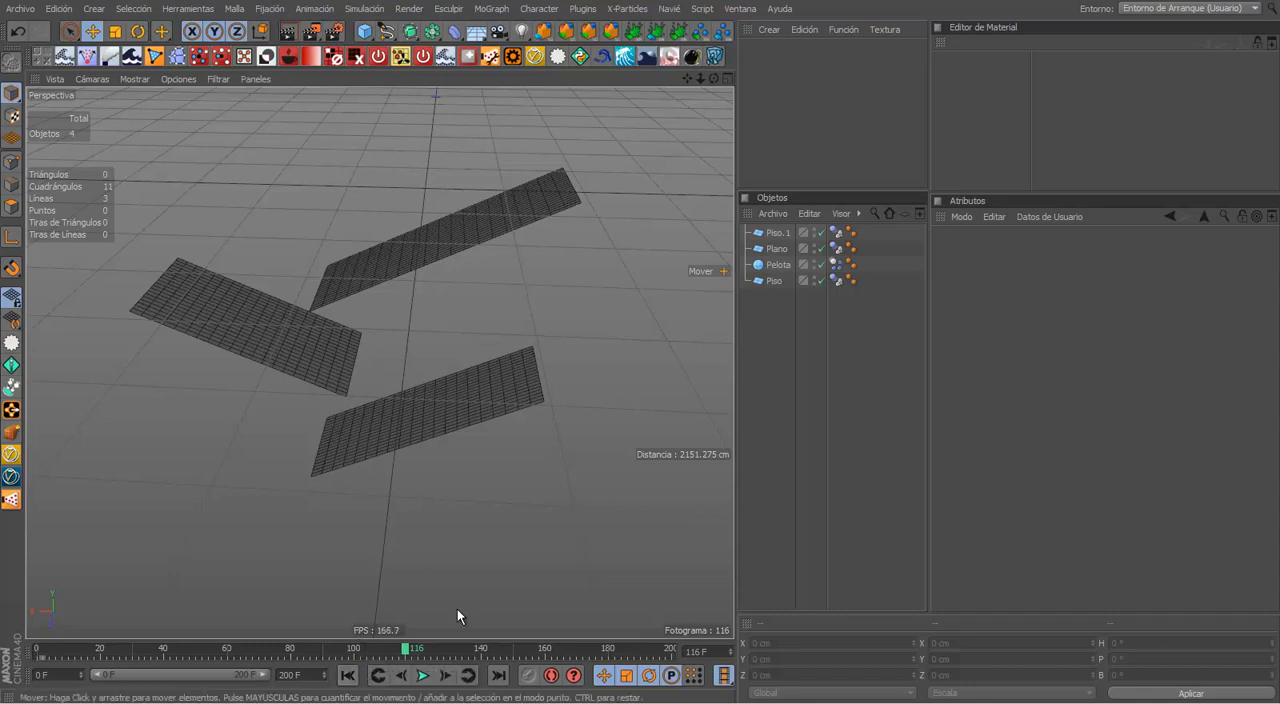
{"action": "left_click", "coordinate": [347, 675]}
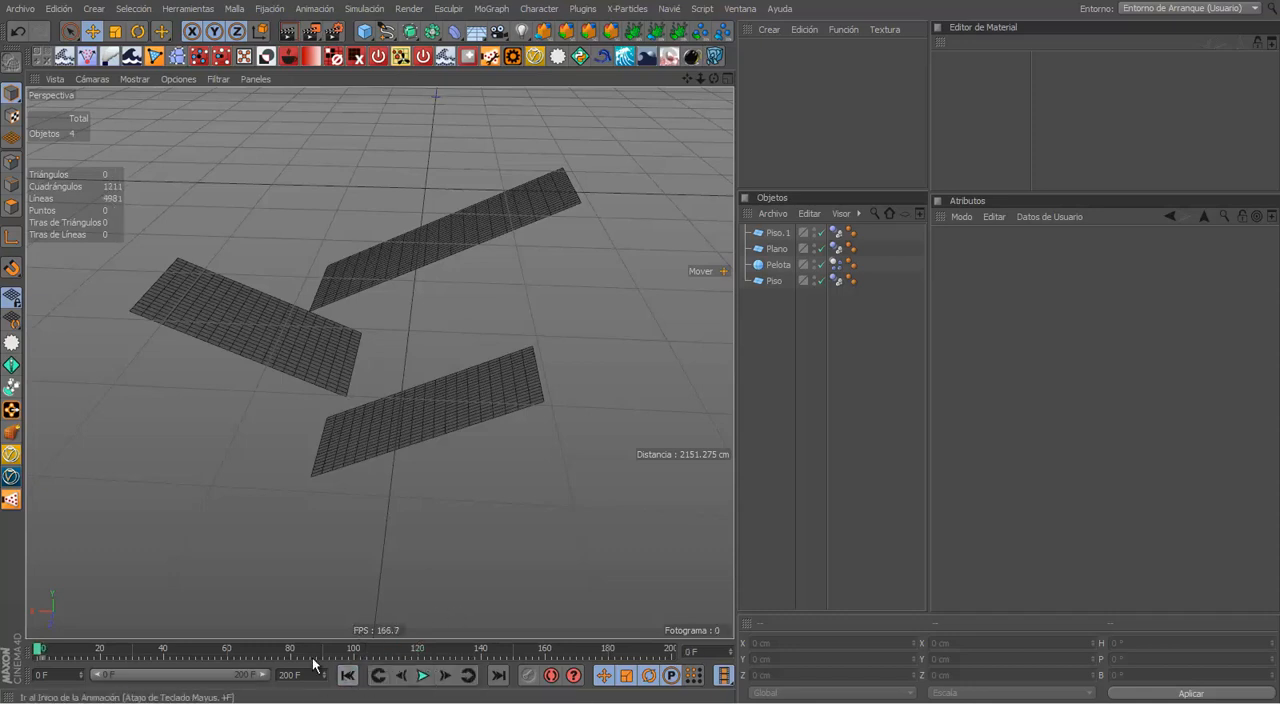
{"action": "middle_click", "coordinate": [462, 470]}
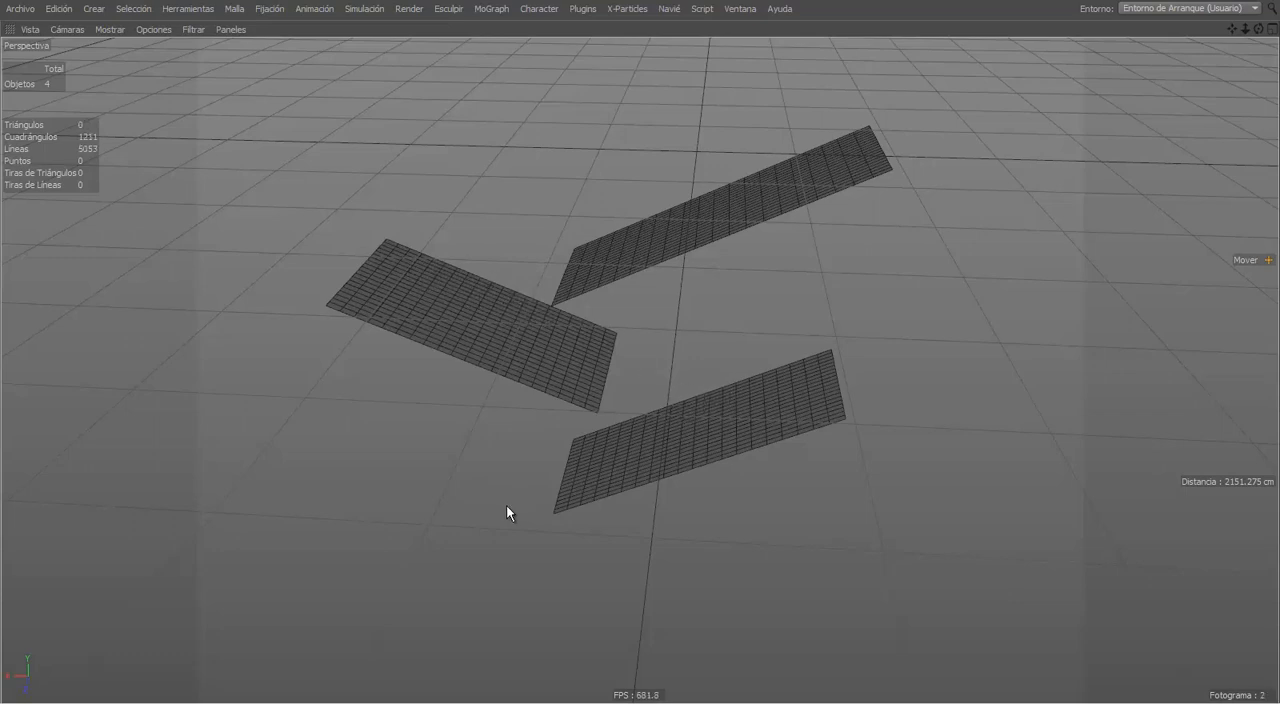
{"action": "key", "text": "ctrl+Tab"}
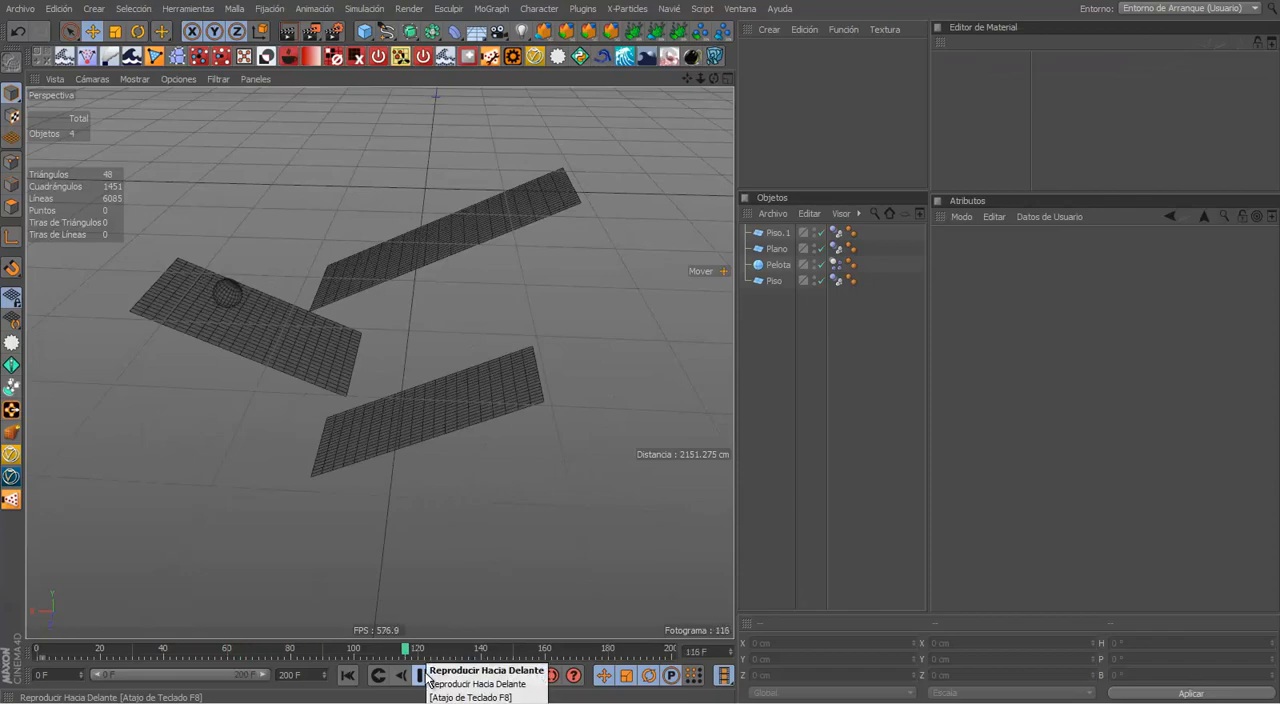
{"action": "left_click", "coordinate": [421, 675]}
Step: Change the perspective view's display from hidden lines to Gouraud shading (Sombreado Gouraud)
{"action": "left_click_drag", "start_coordinate": [560, 470], "coordinate": [614, 458], "text": "alt"}
{"action": "left_click_drag", "start_coordinate": [542, 440], "coordinate": [559, 320], "text": "alt"}
{"action": "left_click", "coordinate": [649, 398]}
{"action": "left_click_drag", "start_coordinate": [520, 357], "coordinate": [455, 384], "text": "alt"}
{"action": "scroll", "coordinate": [562, 440], "scroll_direction": "up", "scroll_amount": 3}
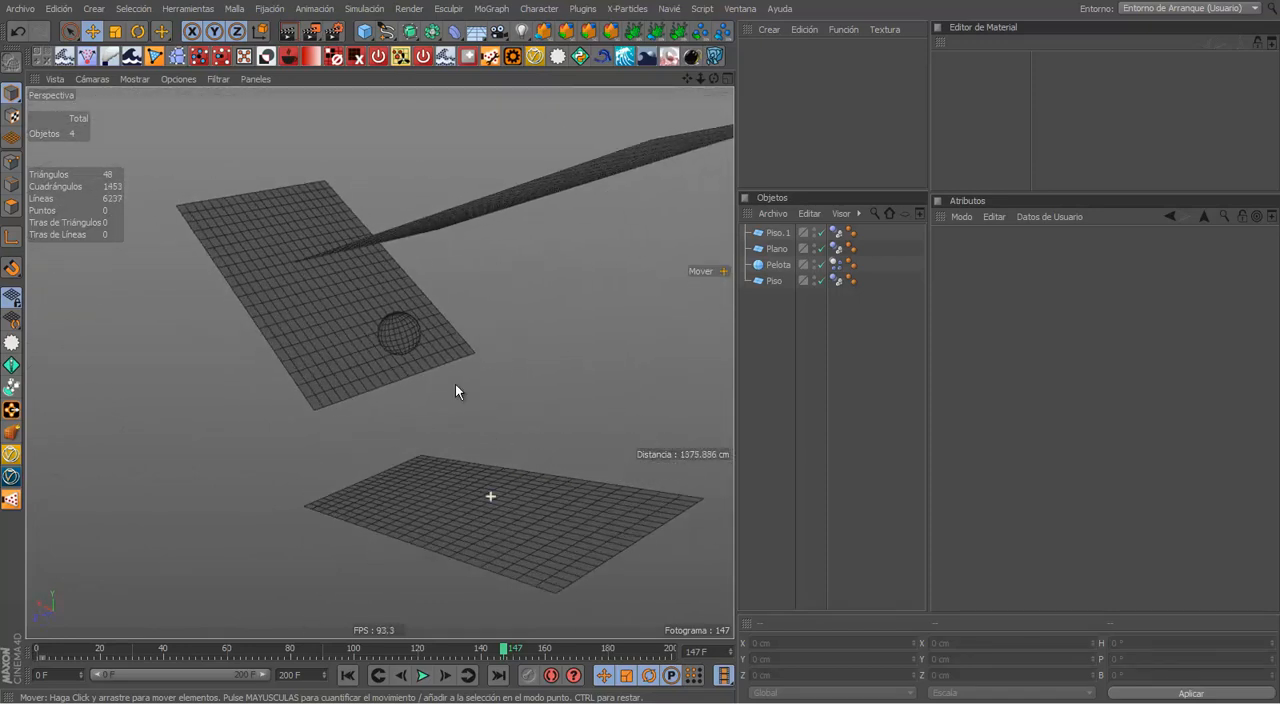
{"action": "left_click", "coordinate": [103, 84]}
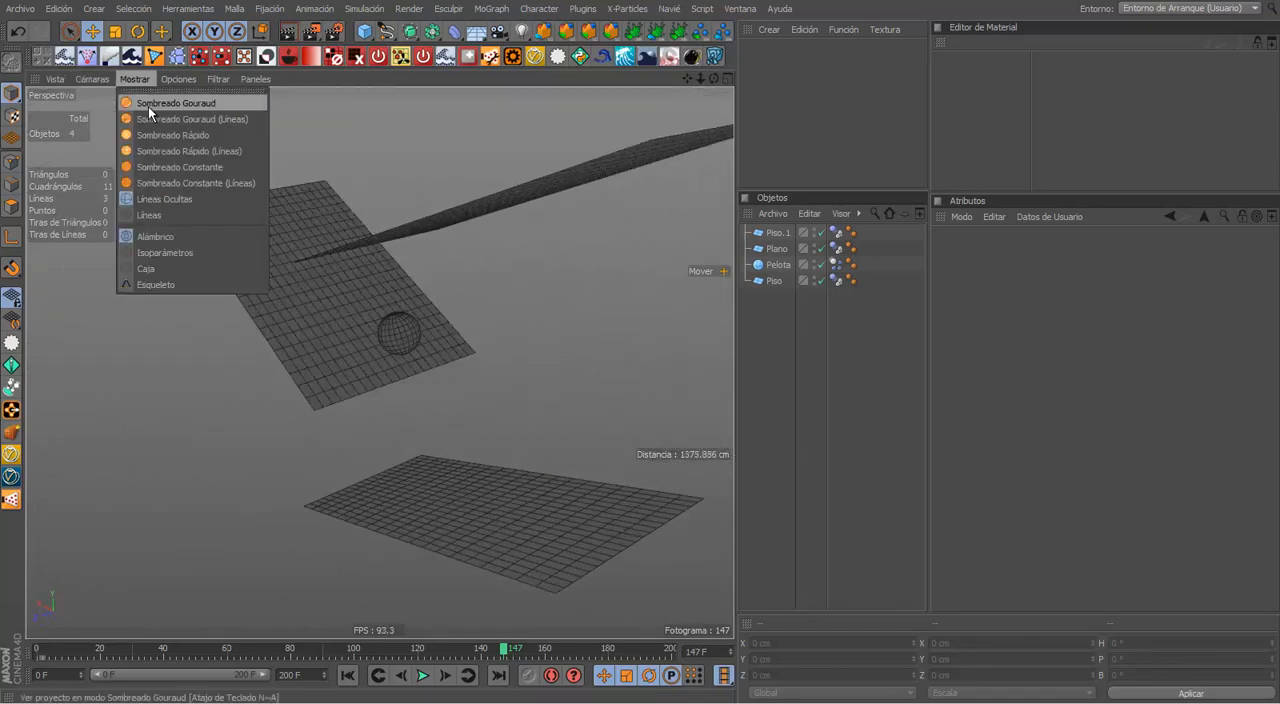
{"action": "left_click", "coordinate": [150, 118]}
Step: Select the ball (Pelota) in the perspective view and delete it, leaving only the three ramps
{"action": "mouse_move", "coordinate": [525, 411]}
{"action": "left_mouse_down", "text": "alt"}
{"action": "mouse_move", "coordinate": [513, 443]}
{"action": "mouse_move", "coordinate": [634, 389]}
{"action": "left_mouse_up", "text": "alt"}
{"action": "middle_click", "coordinate": [549, 429]}
{"action": "left_click", "coordinate": [650, 375]}
{"action": "key", "text": "Delete"}
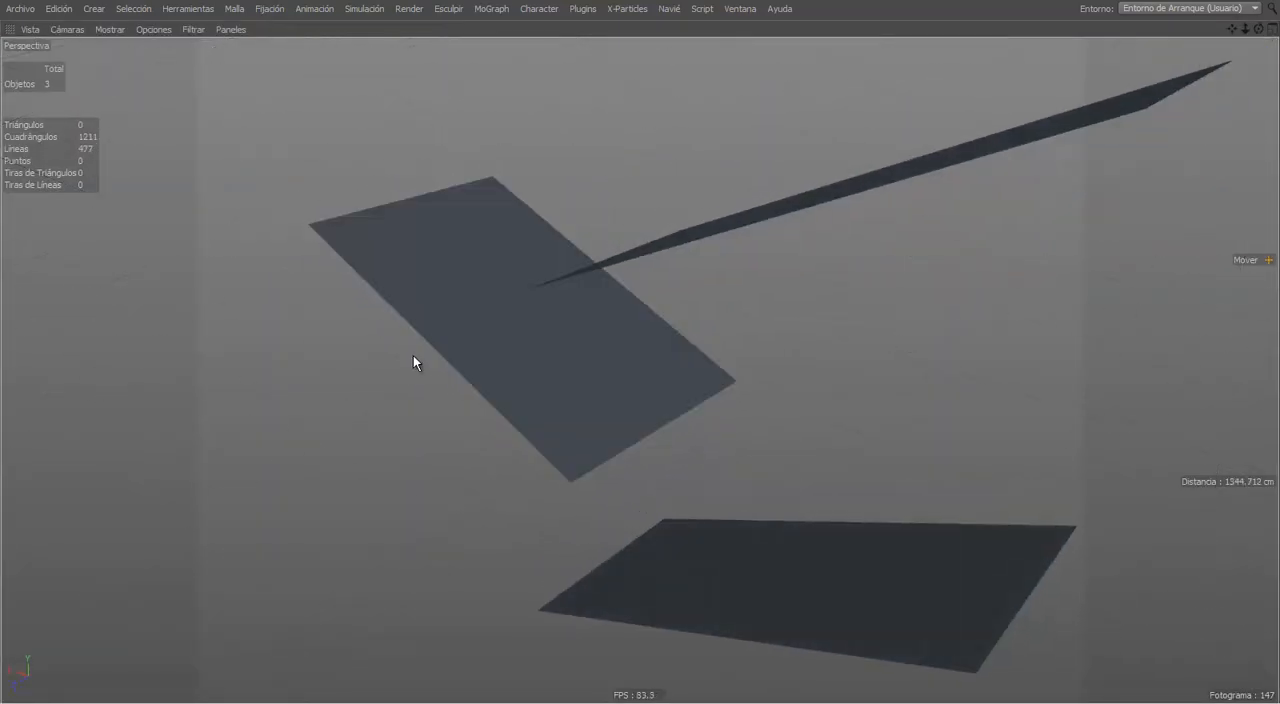
{"action": "left_click_drag", "start_coordinate": [413, 355], "coordinate": [450, 395], "text": "alt"}
{"action": "key", "text": "ctrl+Tab"}
{"action": "left_click_drag", "start_coordinate": [535, 340], "coordinate": [566, 340], "text": "alt"}
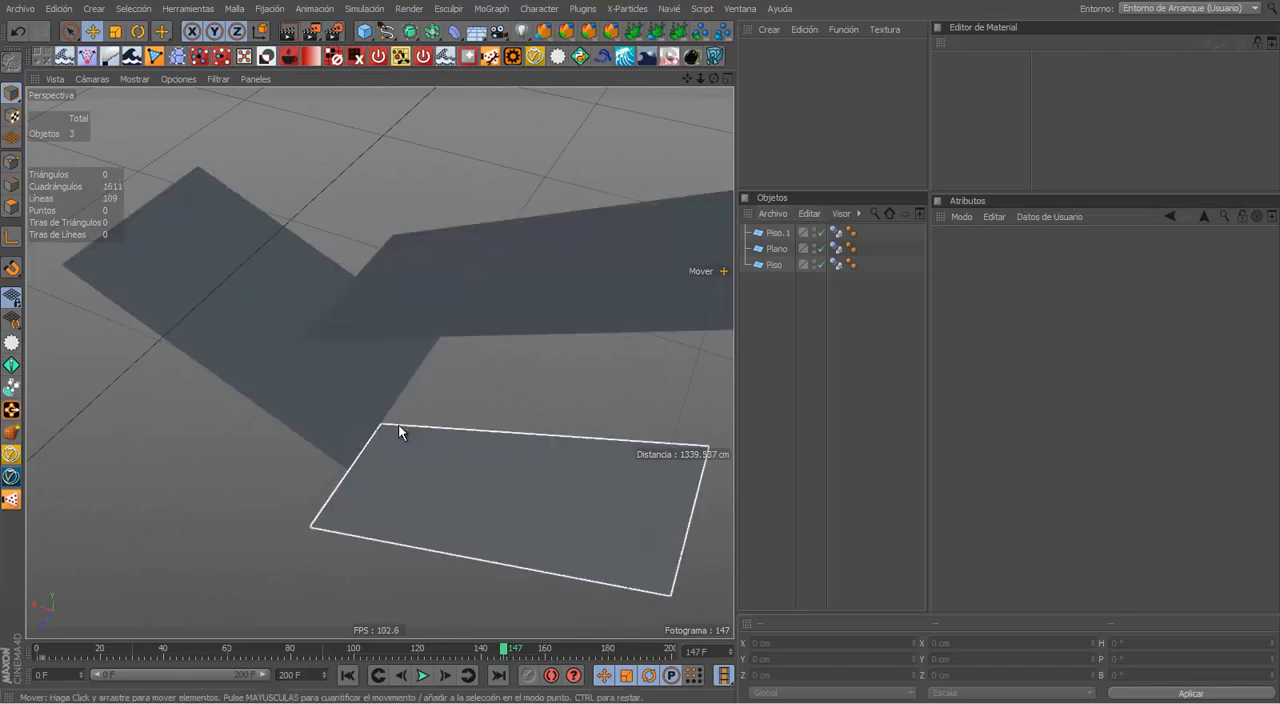
{"action": "left_click_drag", "start_coordinate": [516, 484], "coordinate": [397, 400], "text": "alt"}
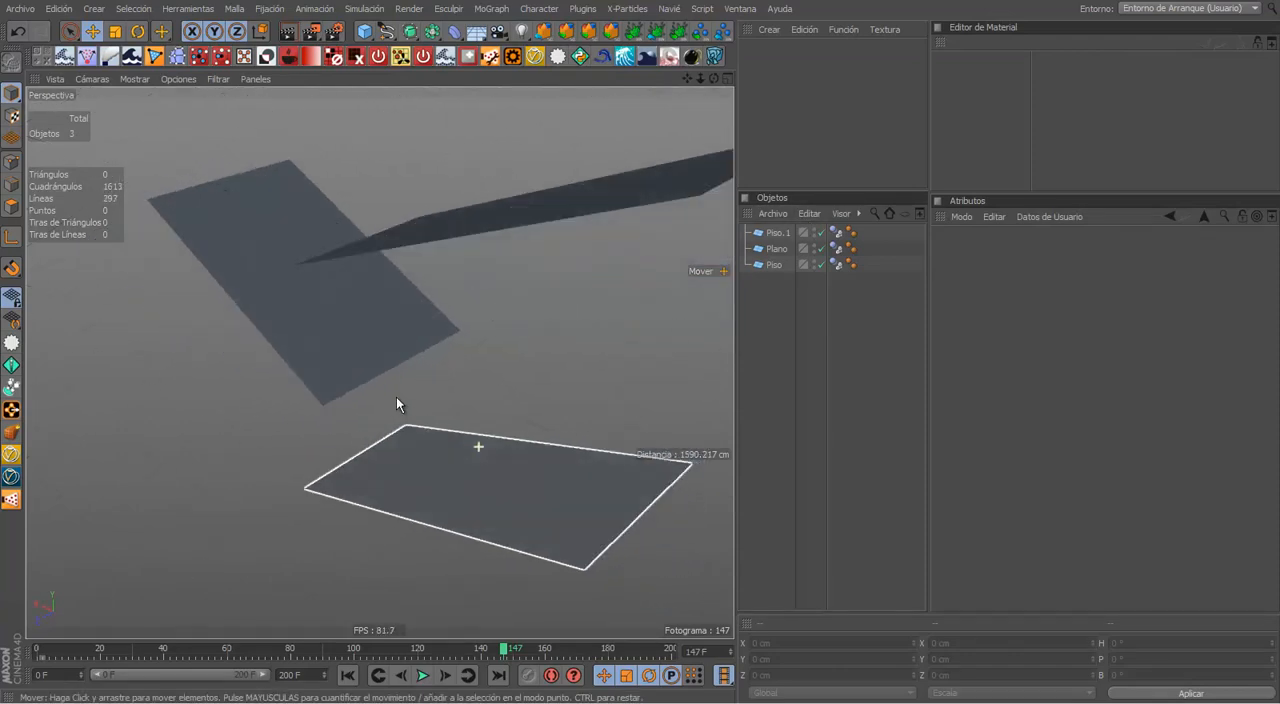
{"action": "key", "text": "n"}
{"action": "key", "text": "b"}
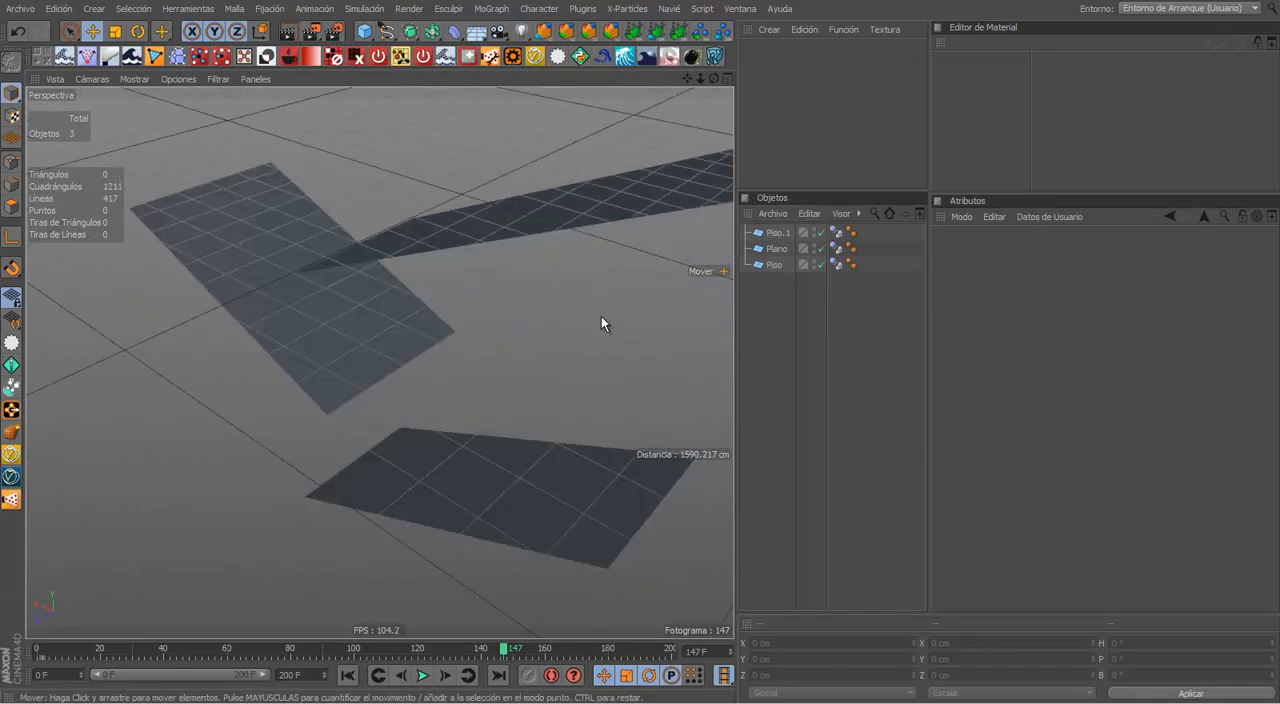
{"action": "key", "text": "n"}
{"action": "key", "text": "a"}
Step: Add a cylinder (Cilindro) to the scene and set its orientation to +Z, leaving its radius and height at their defaults
{"action": "left_click_drag", "start_coordinate": [601, 316], "coordinate": [613, 299], "text": "alt"}
{"action": "right_click_drag", "start_coordinate": [613, 299], "coordinate": [487, 272], "text": "alt"}
{"action": "middle_click_drag", "start_coordinate": [426, 338], "coordinate": [360, 398], "text": "alt"}
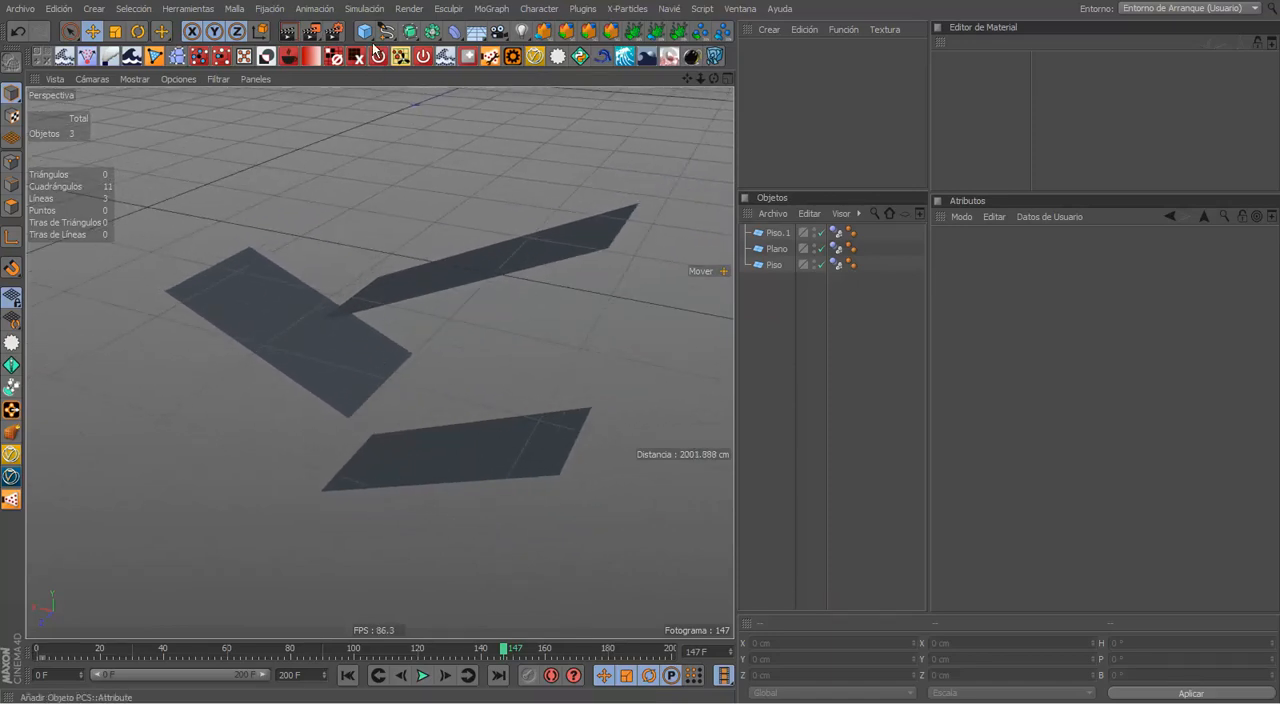
{"action": "left_click_drag", "start_coordinate": [368, 35], "coordinate": [806, 56]}
{"action": "left_click_drag", "start_coordinate": [497, 270], "coordinate": [511, 298], "text": "alt"}
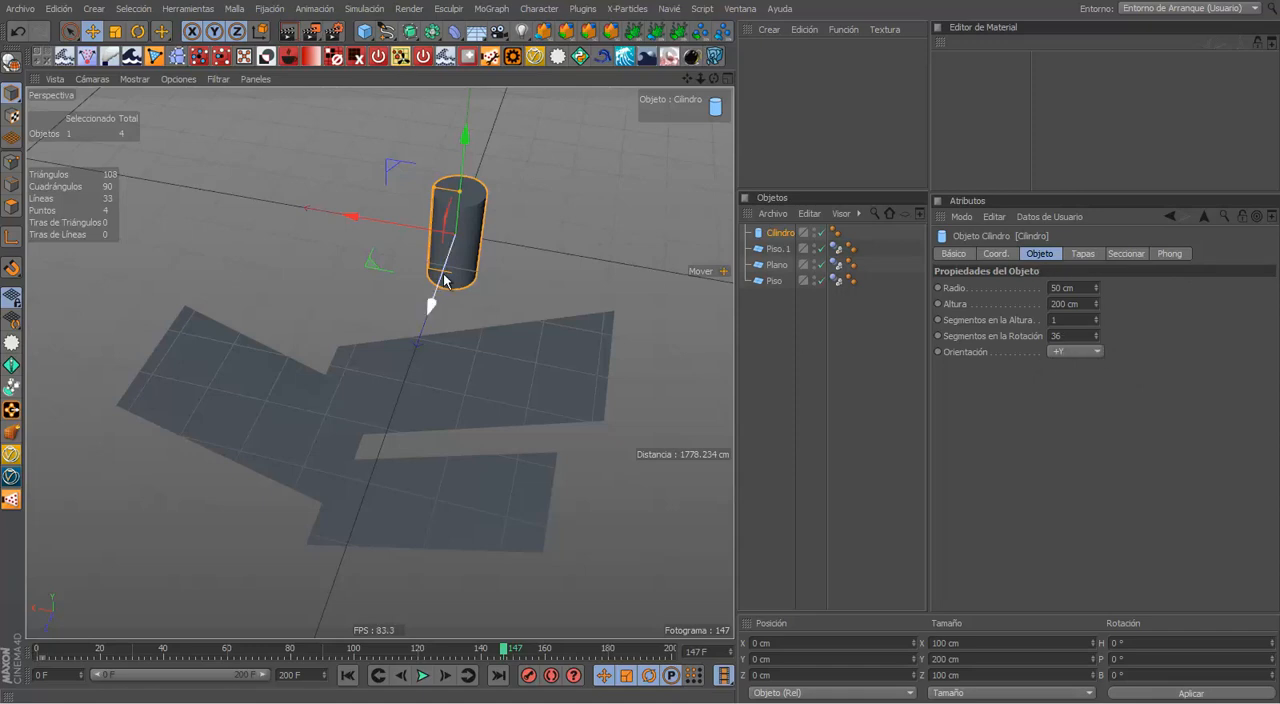
{"action": "left_click", "coordinate": [1075, 352]}
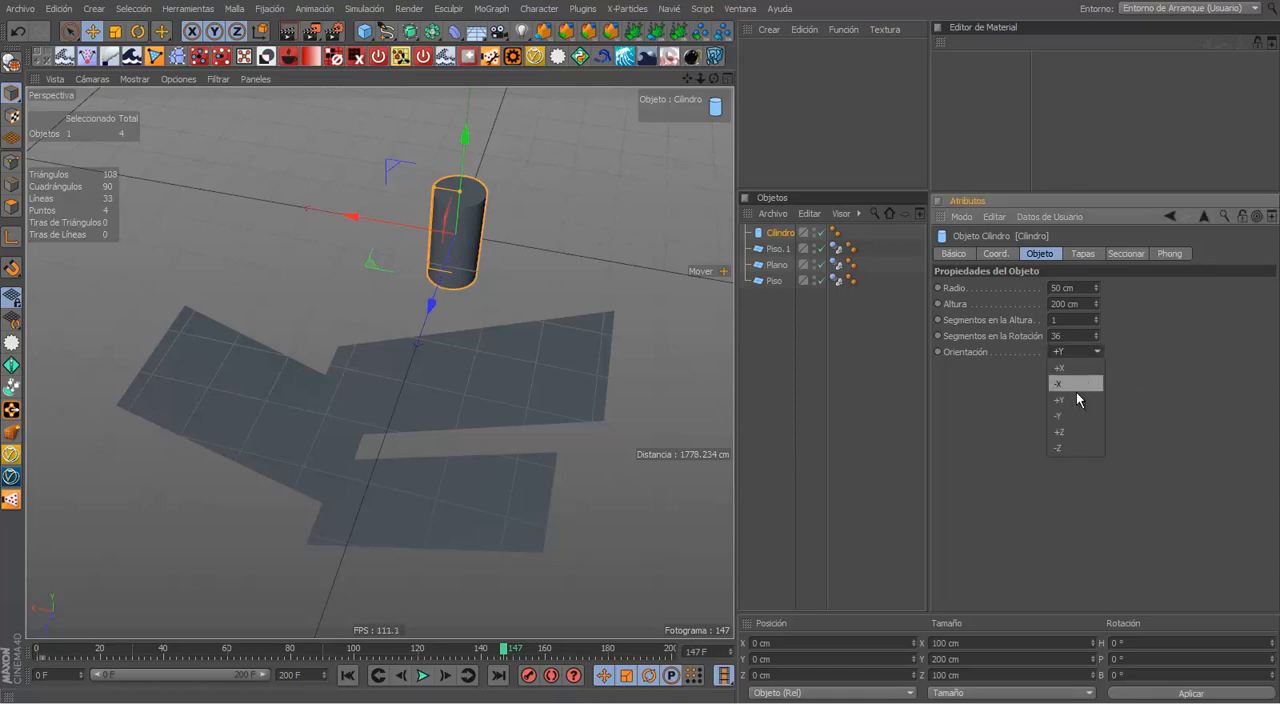
{"action": "left_click", "coordinate": [1066, 431]}
{"action": "left_click", "coordinate": [534, 300]}
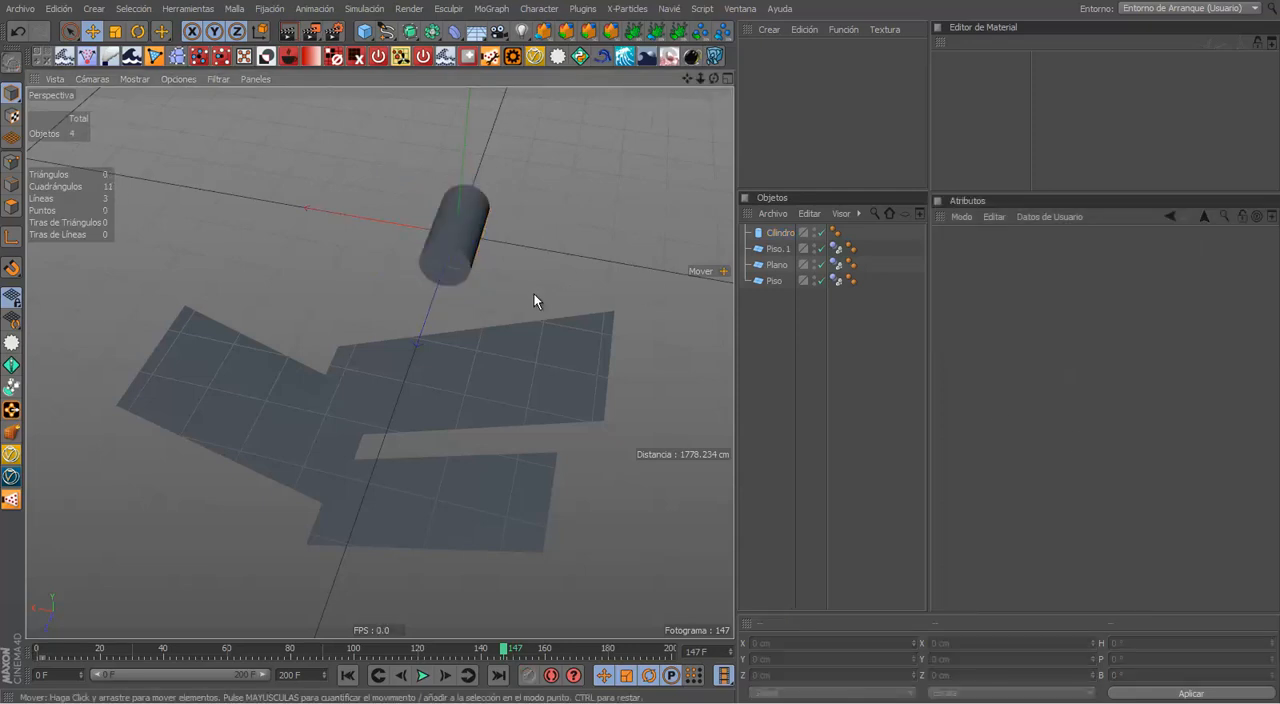
Step: Move the cylinder just above the high end of the top ramp, at about X -273, Y -134, Z 10 cm
{"action": "left_click_drag", "start_coordinate": [534, 300], "coordinate": [730, 200], "text": "alt"}
{"action": "middle_click_drag", "start_coordinate": [506, 268], "coordinate": [415, 300], "text": "alt"}
{"action": "left_click_drag", "start_coordinate": [415, 300], "coordinate": [326, 210], "text": "alt"}
{"action": "left_click", "coordinate": [318, 199]}
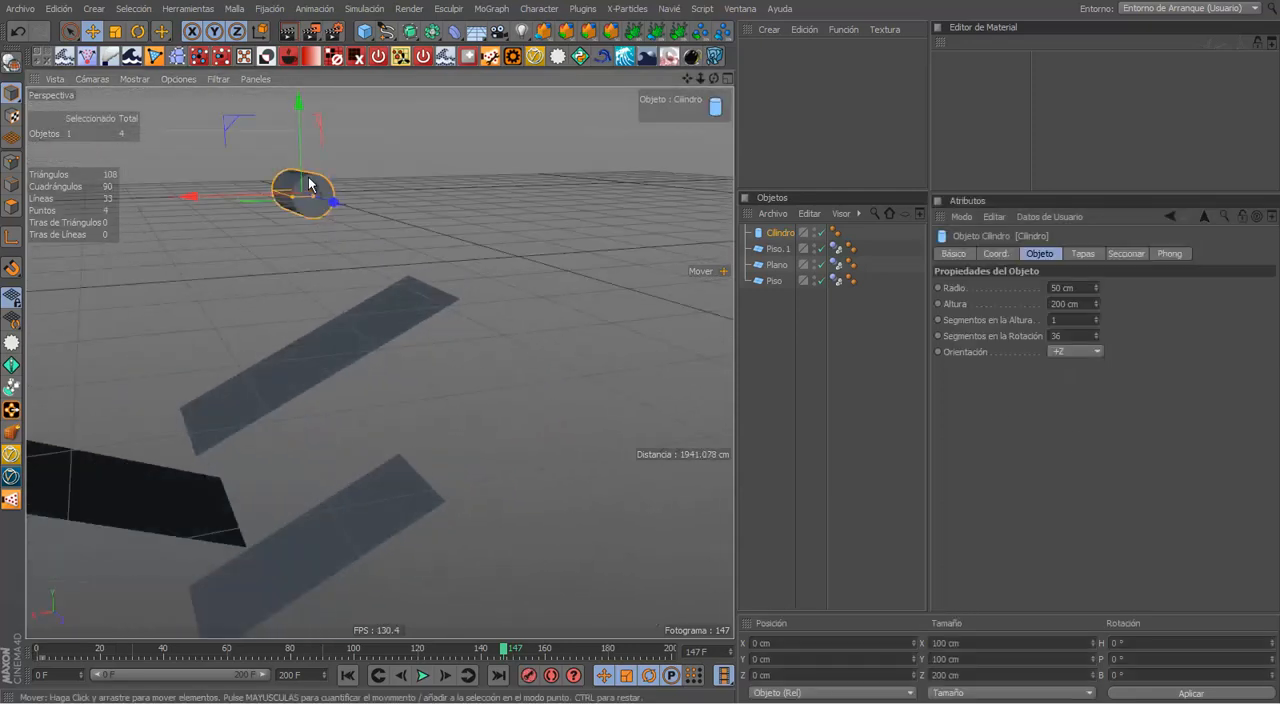
{"action": "left_click_drag", "start_coordinate": [252, 197], "coordinate": [371, 187]}
{"action": "left_click_drag", "start_coordinate": [412, 151], "coordinate": [406, 226]}
{"action": "left_click_drag", "start_coordinate": [428, 271], "coordinate": [669, 293], "text": "alt"}
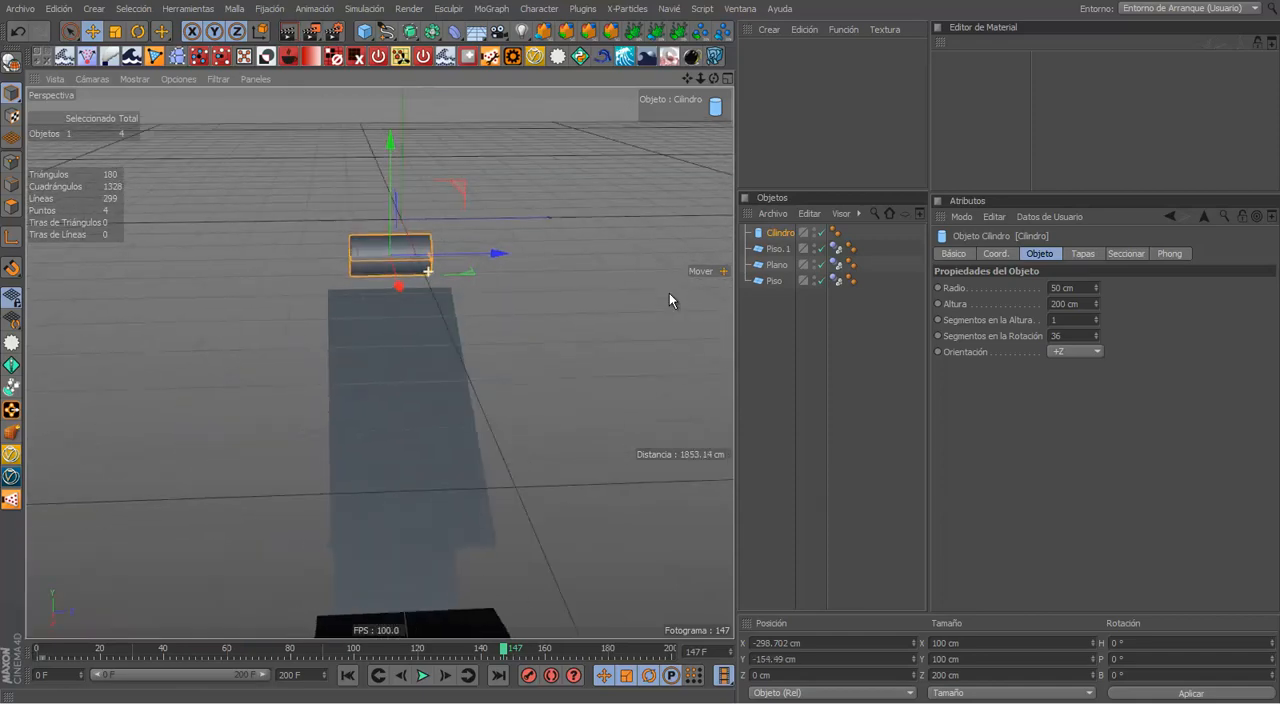
{"action": "left_click_drag", "start_coordinate": [490, 256], "coordinate": [169, 269]}
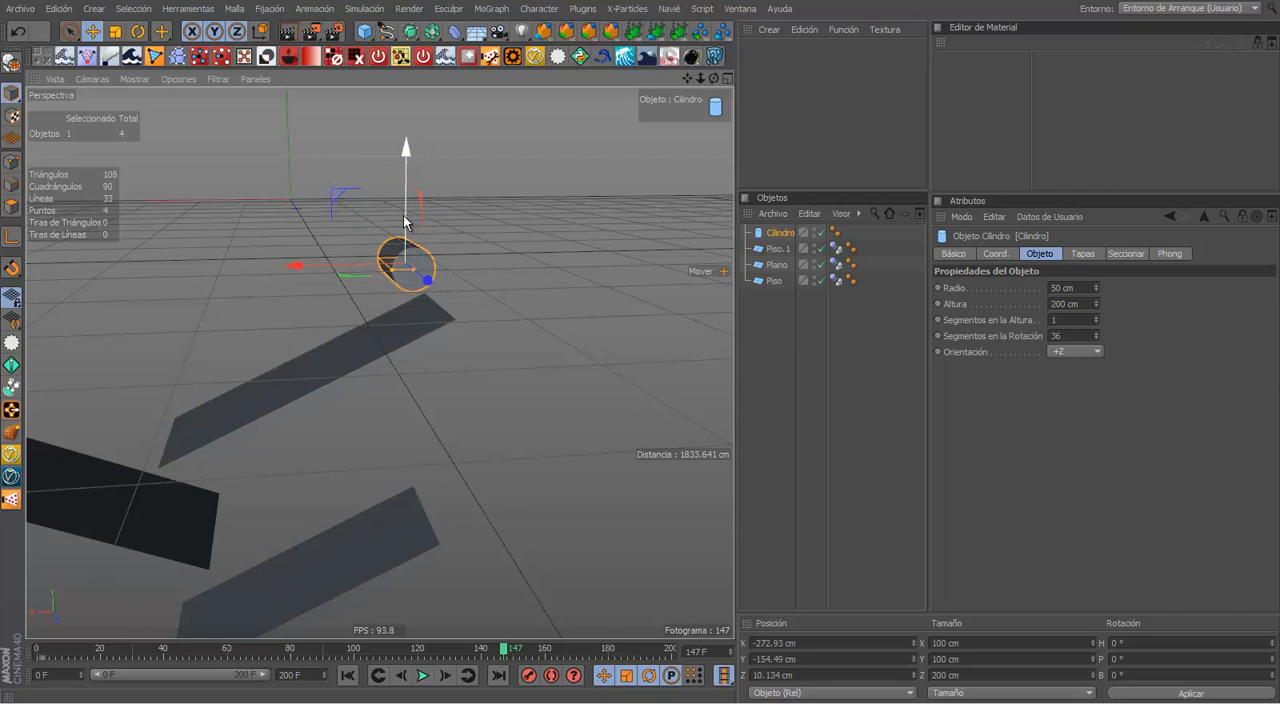
{"action": "left_click_drag", "start_coordinate": [531, 274], "coordinate": [468, 289], "text": "alt"}
{"action": "middle_click_drag", "start_coordinate": [468, 289], "coordinate": [523, 269], "text": "alt"}
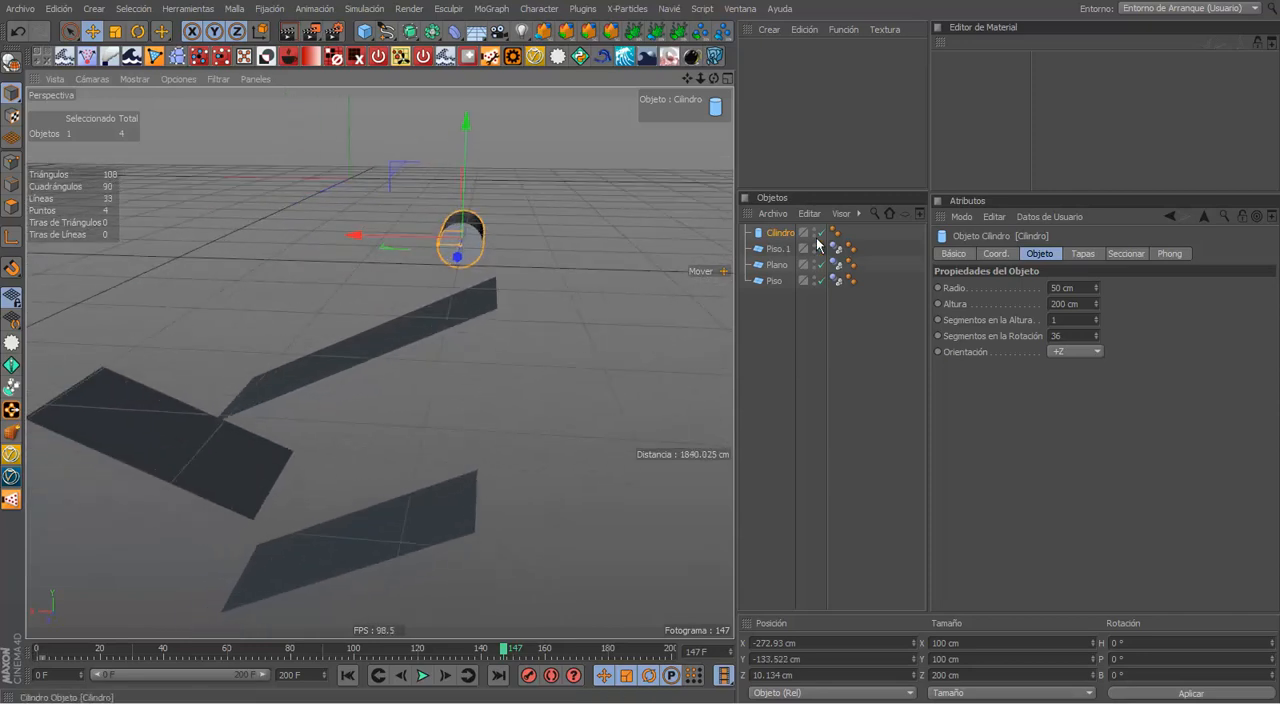
Step: Add a rigid-body simulation tag to the cylinder and briefly test-play the simulation
{"action": "right_click", "coordinate": [788, 237]}
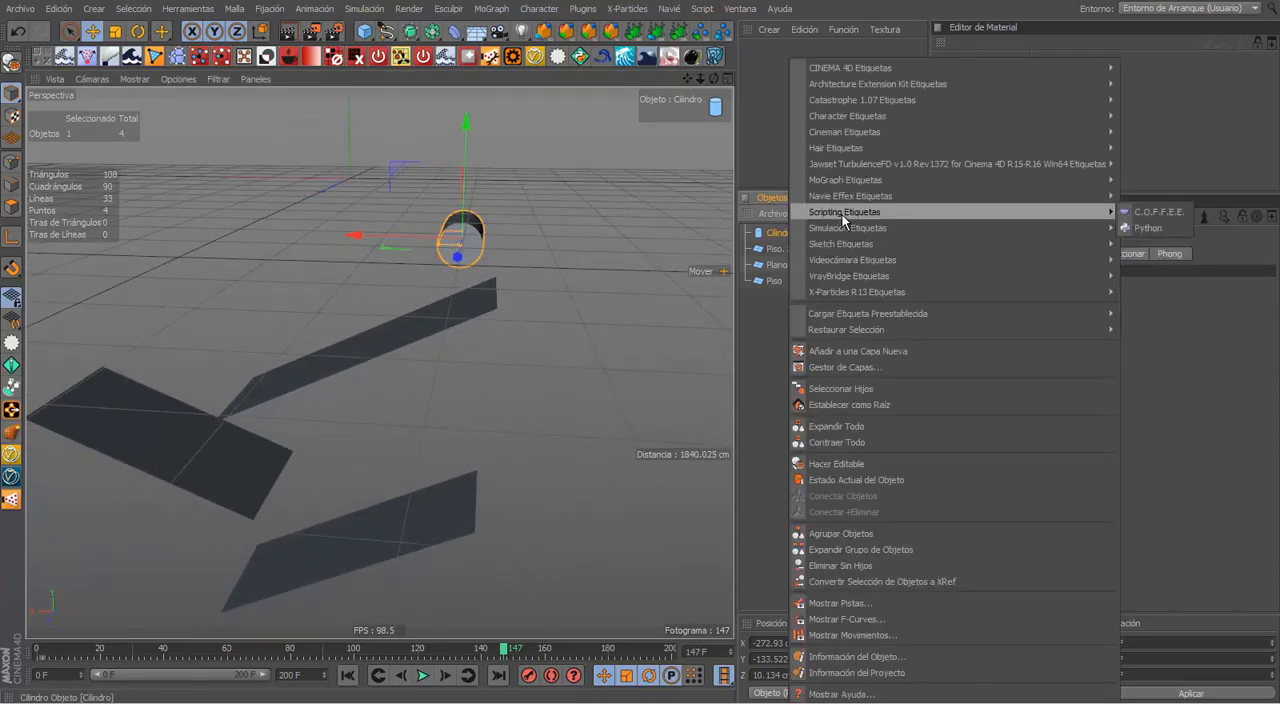
{"action": "left_click", "coordinate": [1137, 249]}
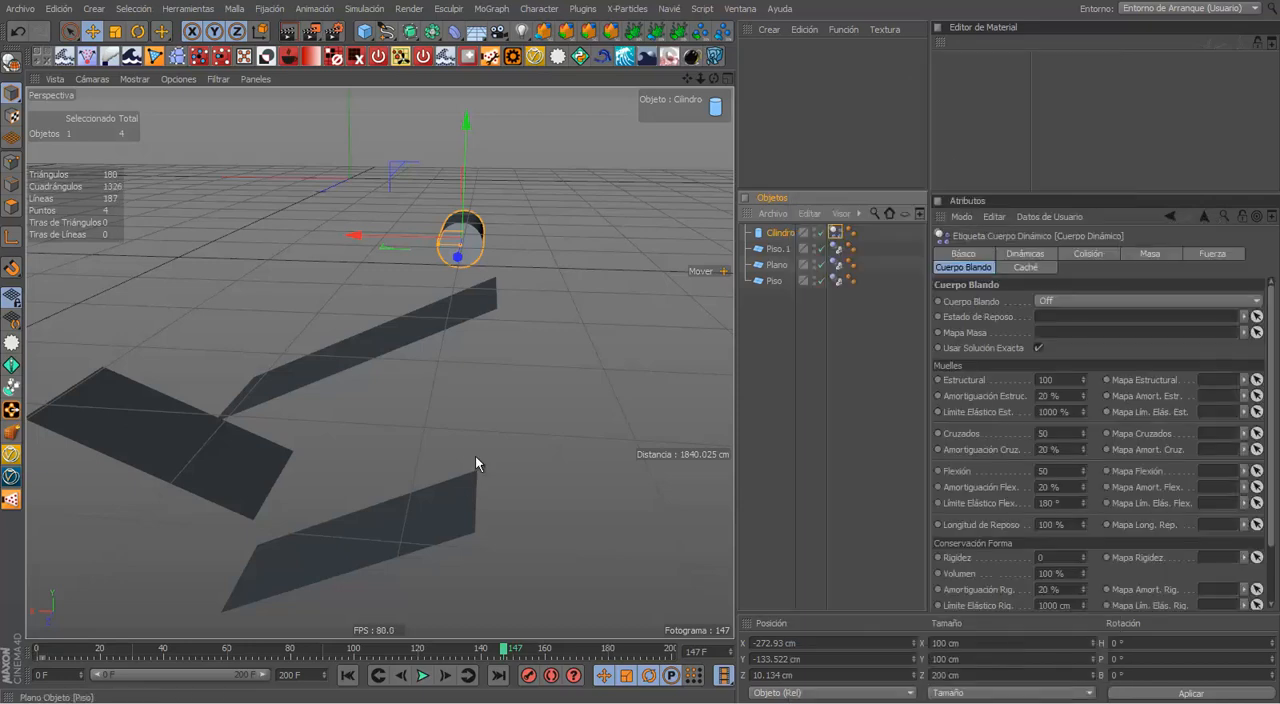
{"action": "left_click", "coordinate": [424, 676]}
{"action": "left_click", "coordinate": [424, 677]}
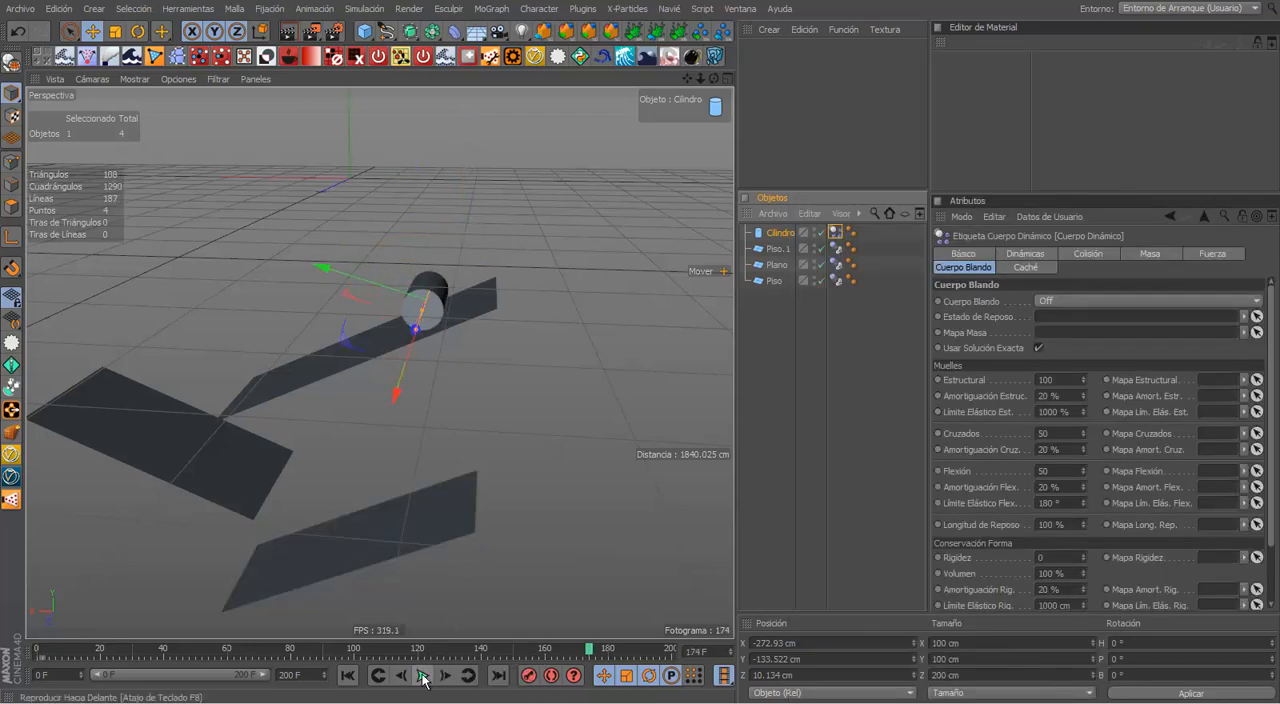
Step: Play the cylinder simulation from the first frame in a maximized perspective view and examine its roll over the ramps from several angles
{"action": "left_click", "coordinate": [354, 680]}
{"action": "left_click", "coordinate": [571, 484]}
{"action": "key", "text": "ctrl+Tab"}
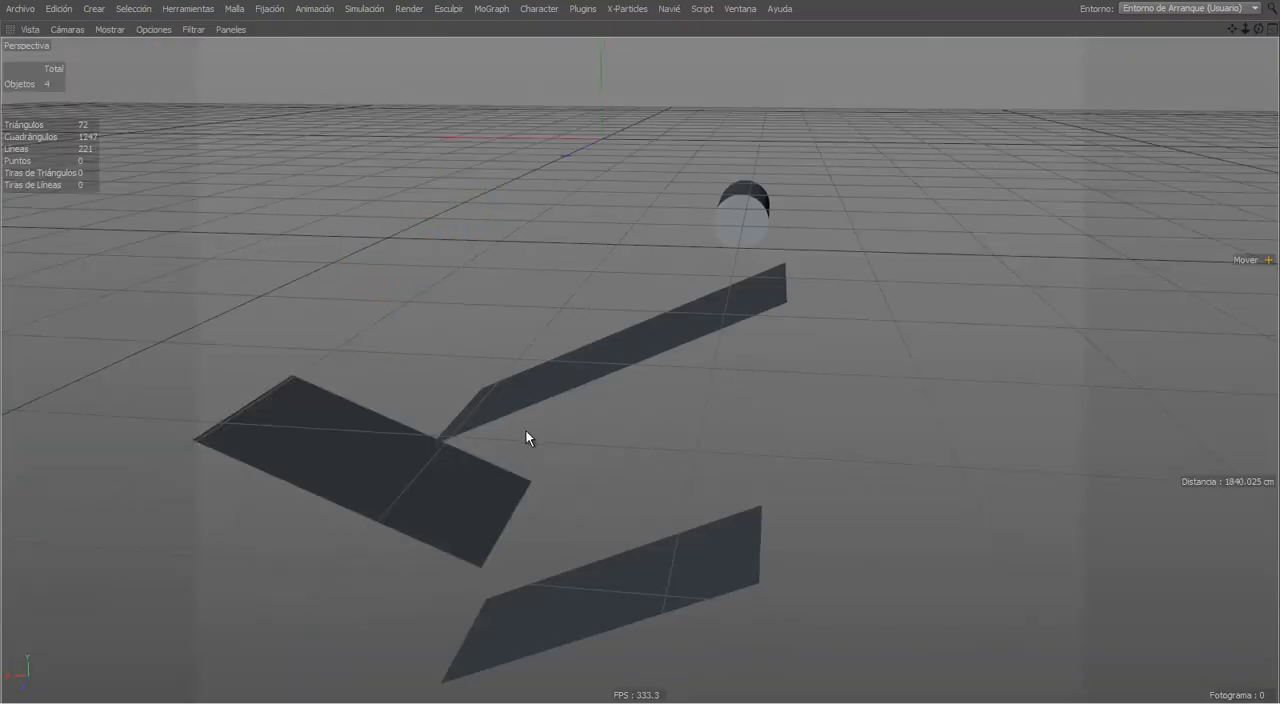
{"action": "left_click_drag", "start_coordinate": [526, 434], "coordinate": [580, 369], "text": "alt"}
{"action": "key", "text": "F8"}
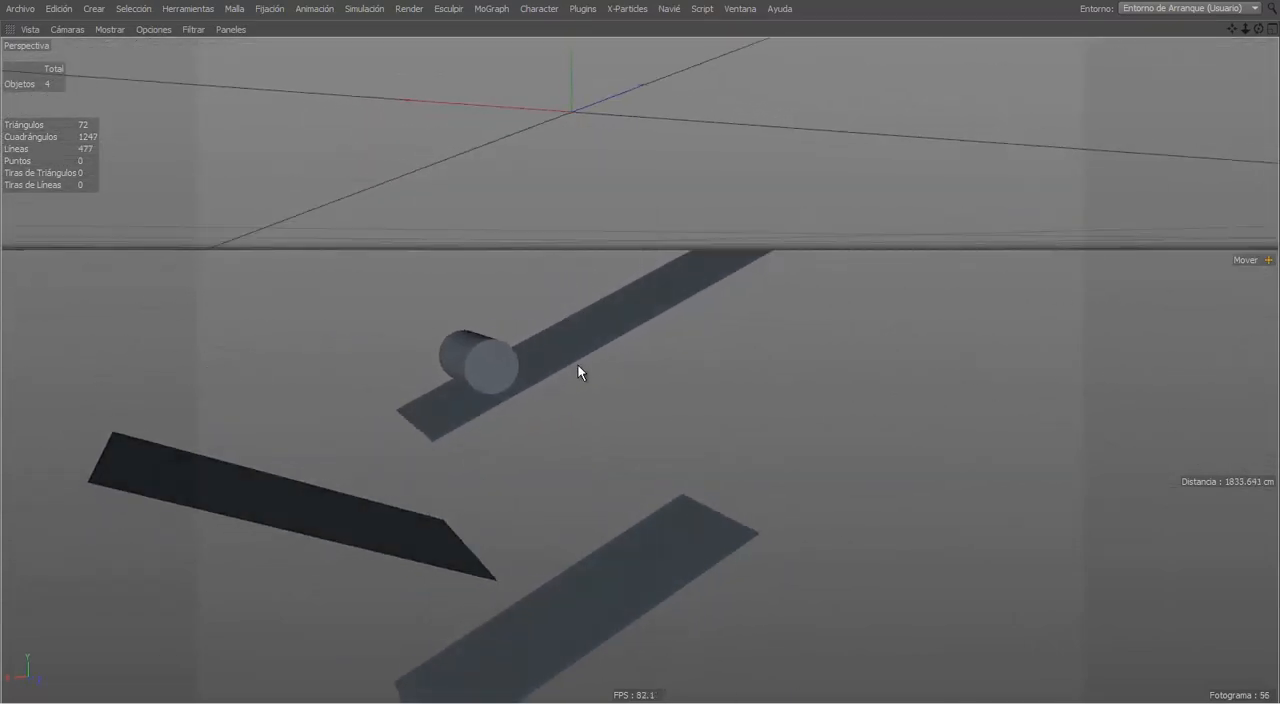
{"action": "left_click_drag", "start_coordinate": [566, 442], "coordinate": [504, 460], "text": "alt"}
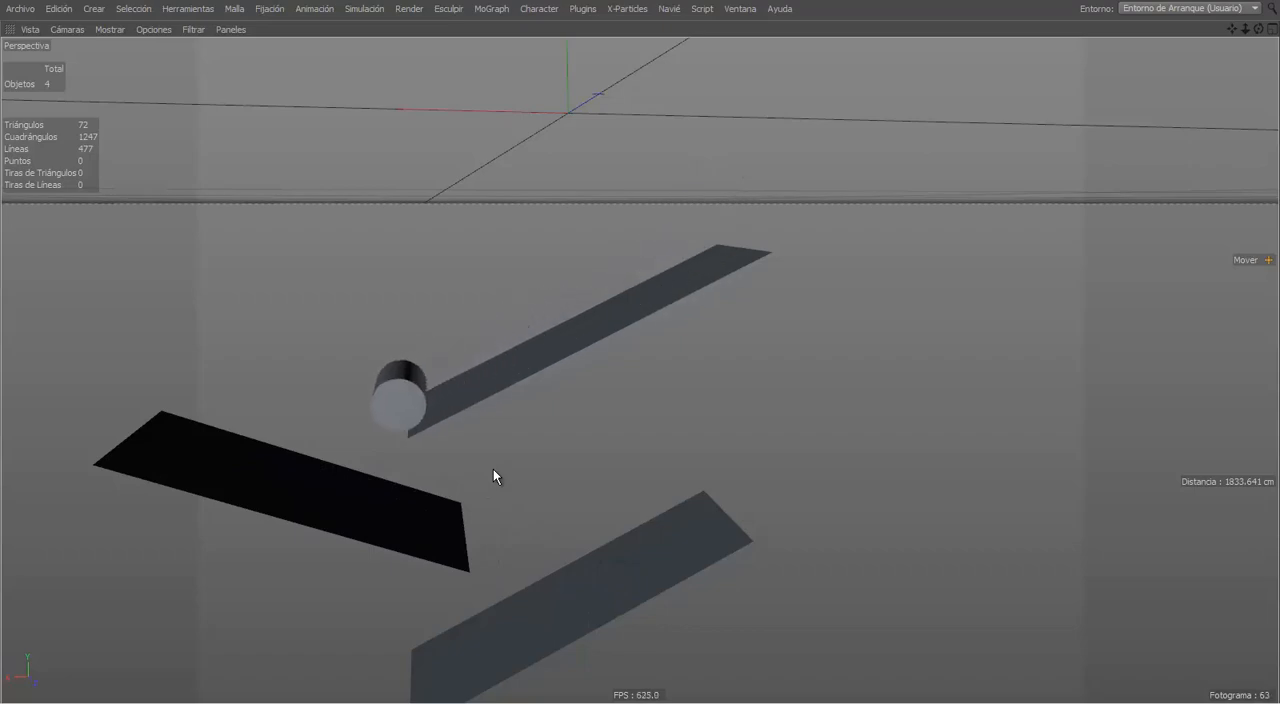
{"action": "left_click_drag", "start_coordinate": [494, 474], "coordinate": [662, 516], "text": "alt"}
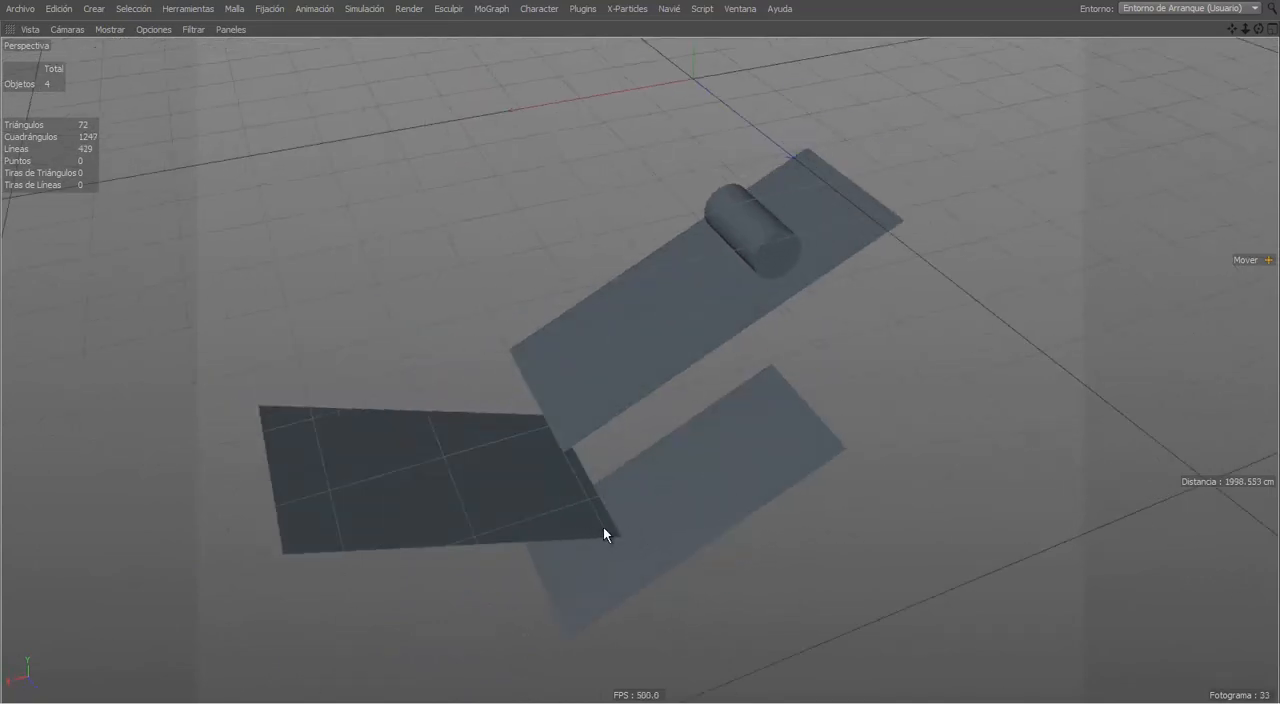
{"action": "left_click_drag", "start_coordinate": [638, 512], "coordinate": [797, 475], "text": "alt"}
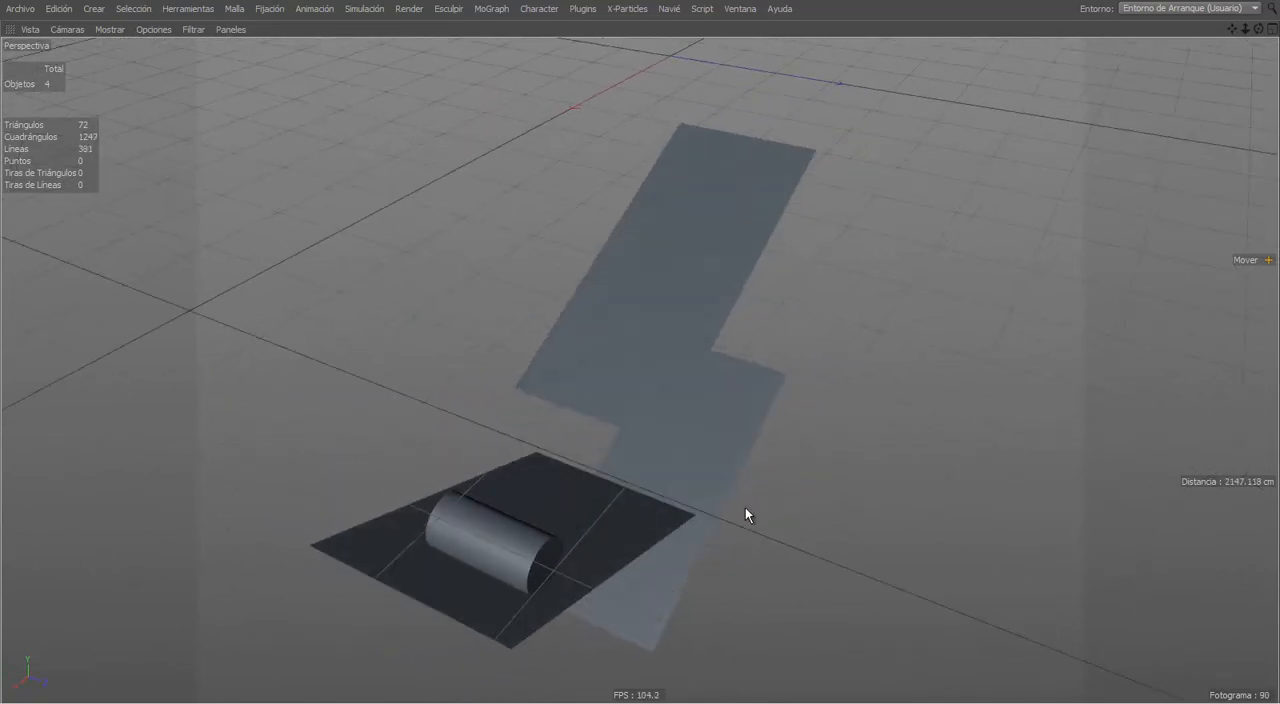
{"action": "left_click_drag", "start_coordinate": [666, 543], "coordinate": [470, 577], "text": "alt"}
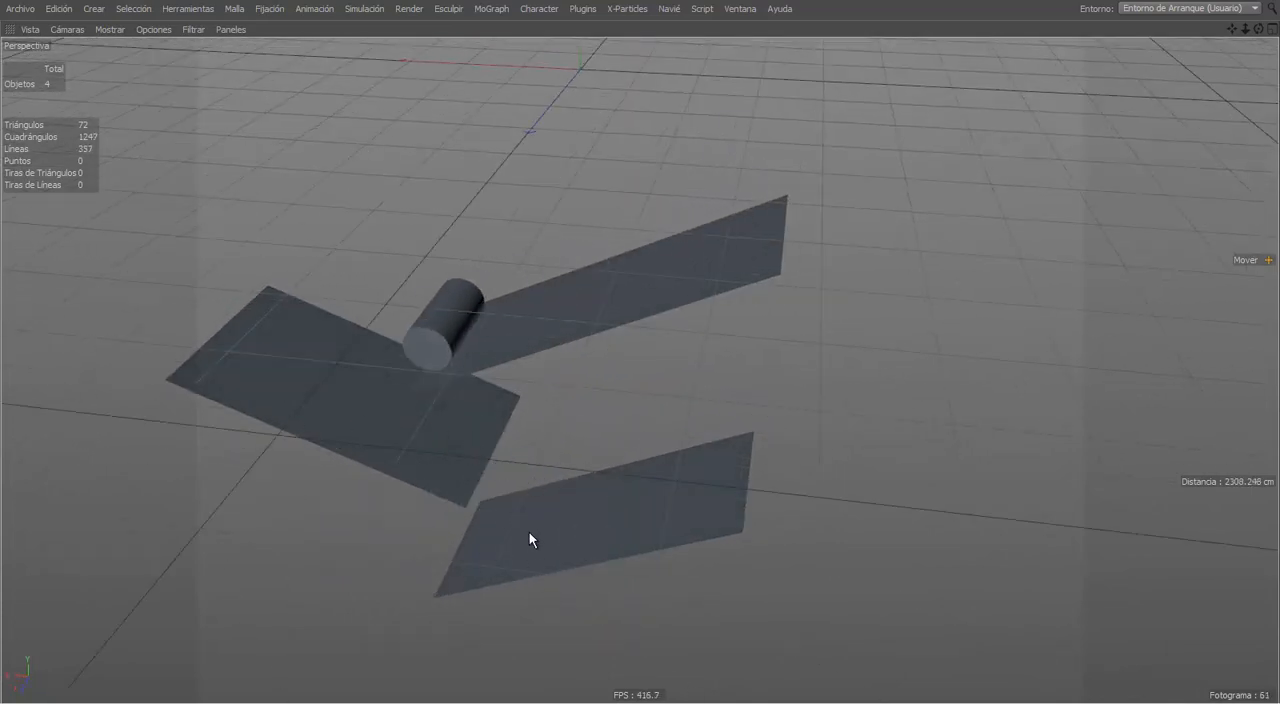
Step: Set the perspective view's display to Gouraud shading with lines (Sombreado Gouraud (Líneas)) while the simulation plays
{"action": "left_click_drag", "start_coordinate": [449, 489], "coordinate": [209, 144], "text": "alt"}
{"action": "left_click", "coordinate": [111, 29]}
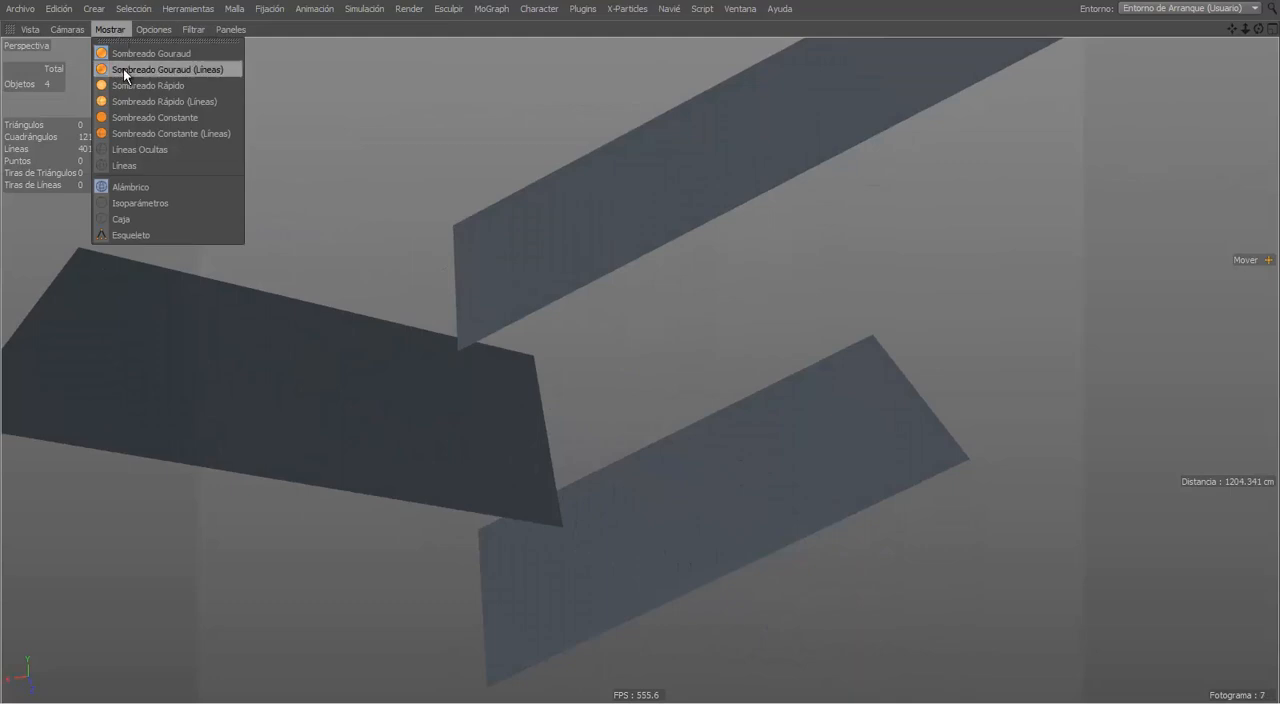
{"action": "left_click", "coordinate": [123, 69]}
{"action": "mouse_move", "coordinate": [495, 347]}
{"action": "left_mouse_down", "text": "alt"}
{"action": "mouse_move", "coordinate": [500, 365]}
{"action": "mouse_move", "coordinate": [722, 361]}
{"action": "left_mouse_up", "text": "alt"}
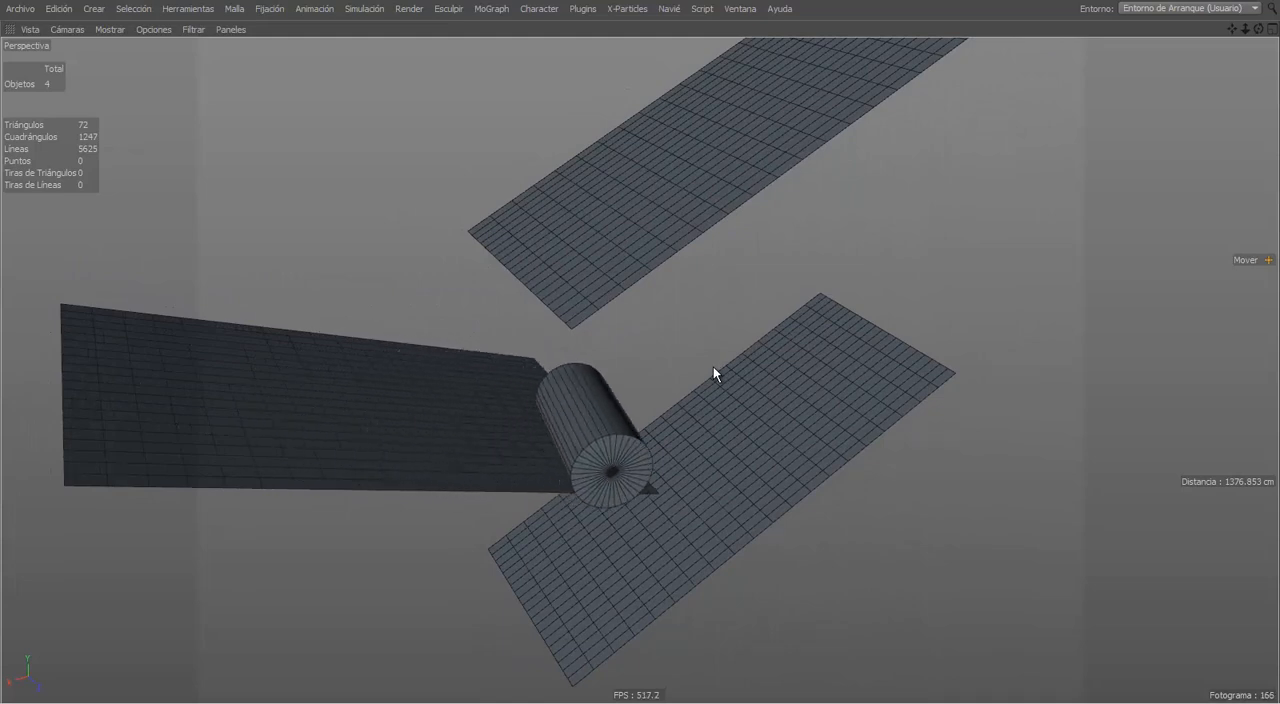
Step: Restore the normal viewport layout, stop the playback and return to the first frame
{"action": "key", "text": "ctrl+Tab"}
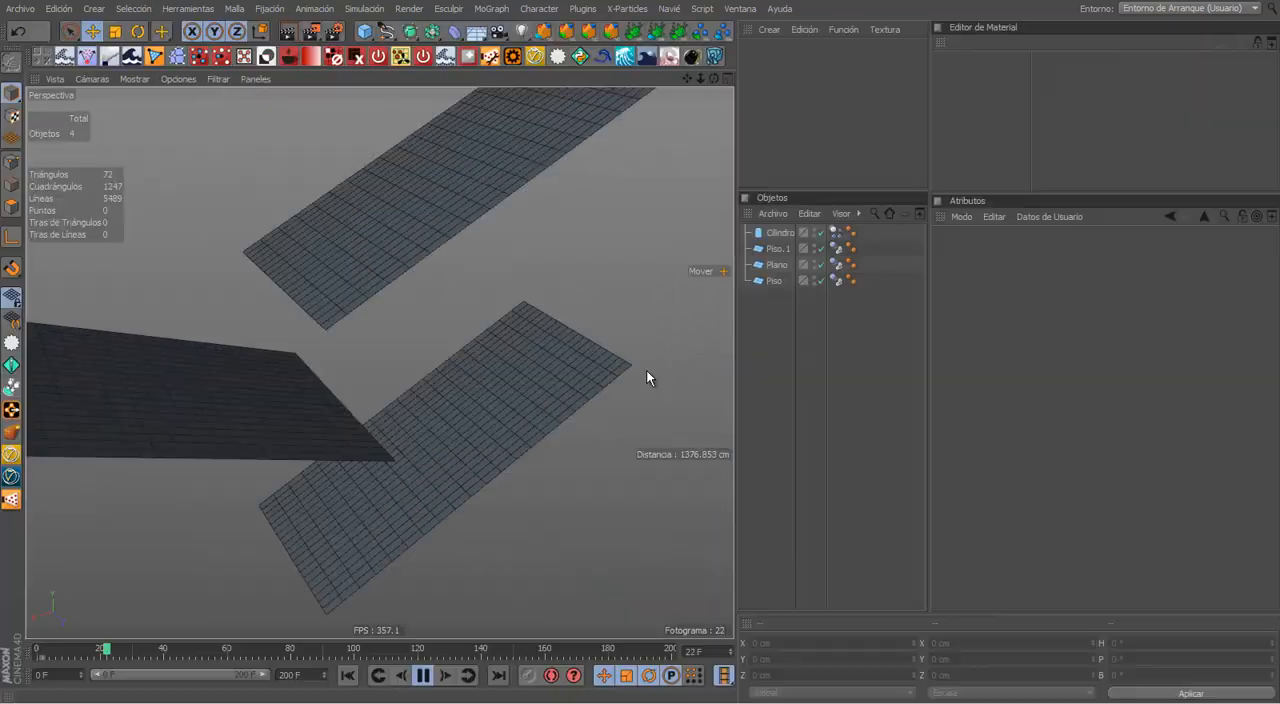
{"action": "left_click", "coordinate": [421, 676]}
{"action": "left_click", "coordinate": [350, 676]}
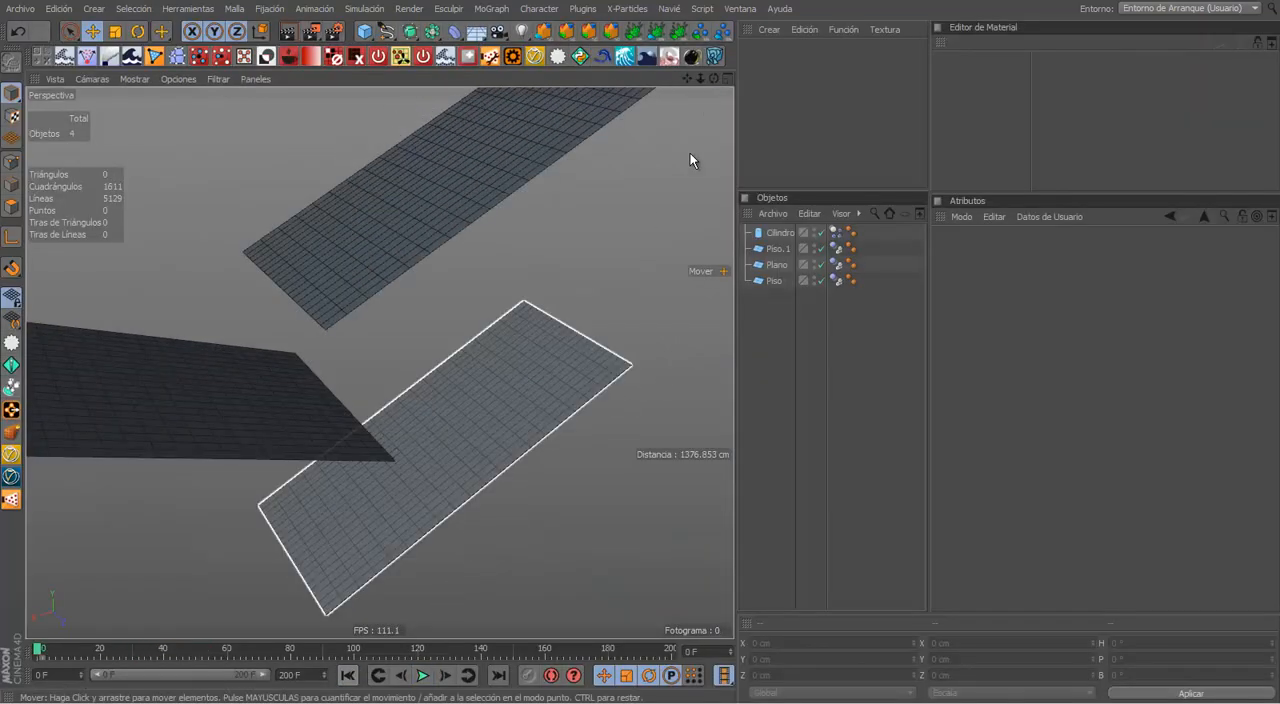
Step: Show the dynamics tag settings of the Piso.1 ramp and examine the cylinder and ramps from different angles
{"action": "middle_click_drag", "start_coordinate": [641, 348], "coordinate": [640, 350], "text": "alt"}
{"action": "left_click_drag", "start_coordinate": [640, 350], "coordinate": [641, 346], "text": "alt"}
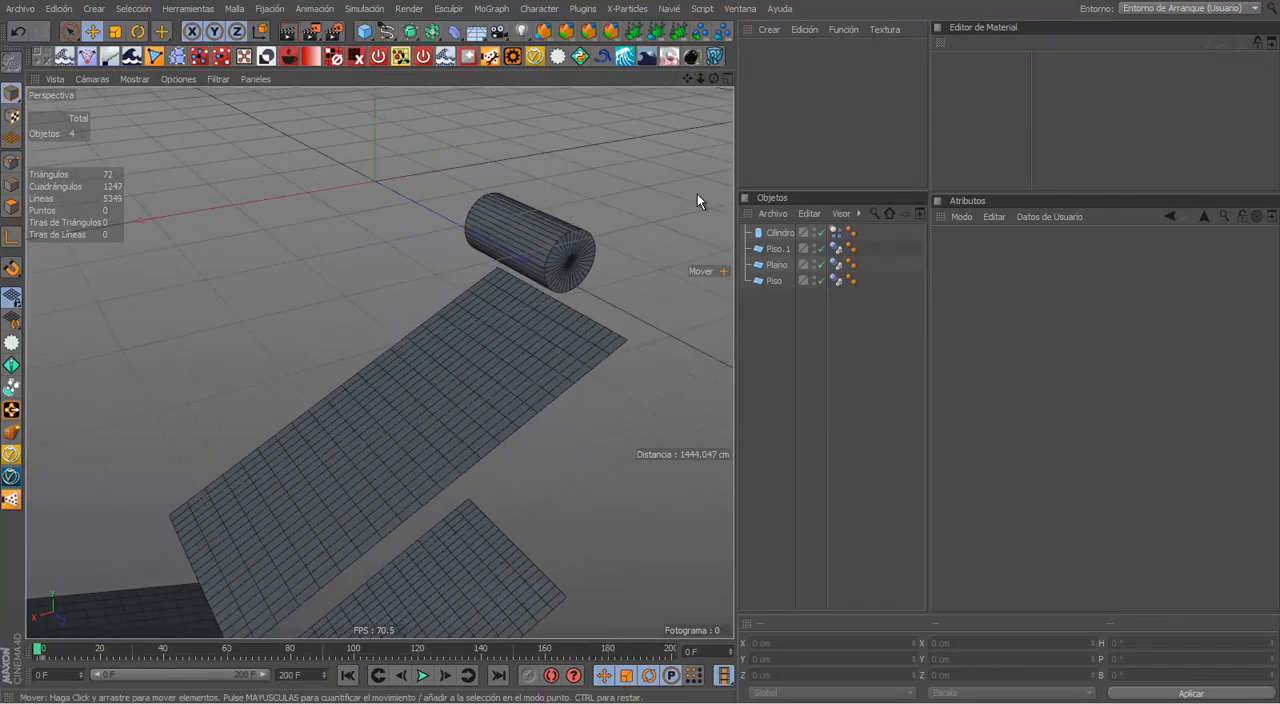
{"action": "left_click", "coordinate": [837, 247]}
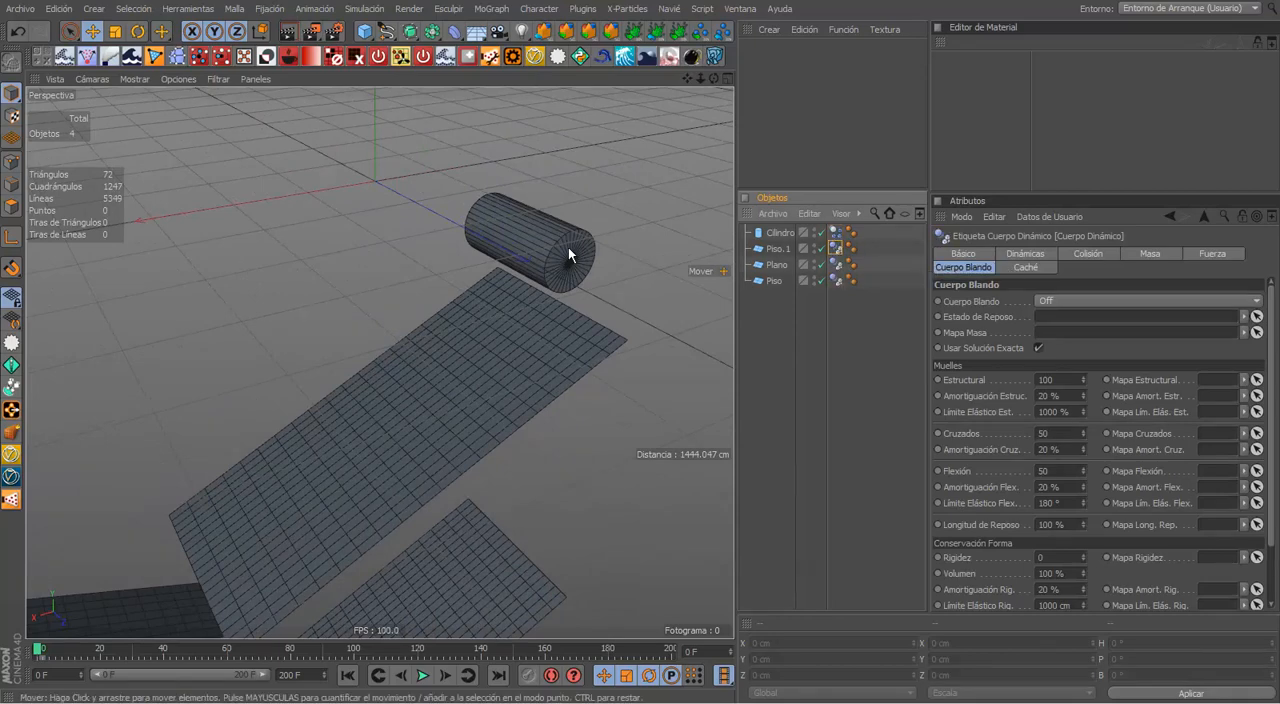
{"action": "left_click_drag", "start_coordinate": [590, 295], "coordinate": [534, 312], "text": "alt"}
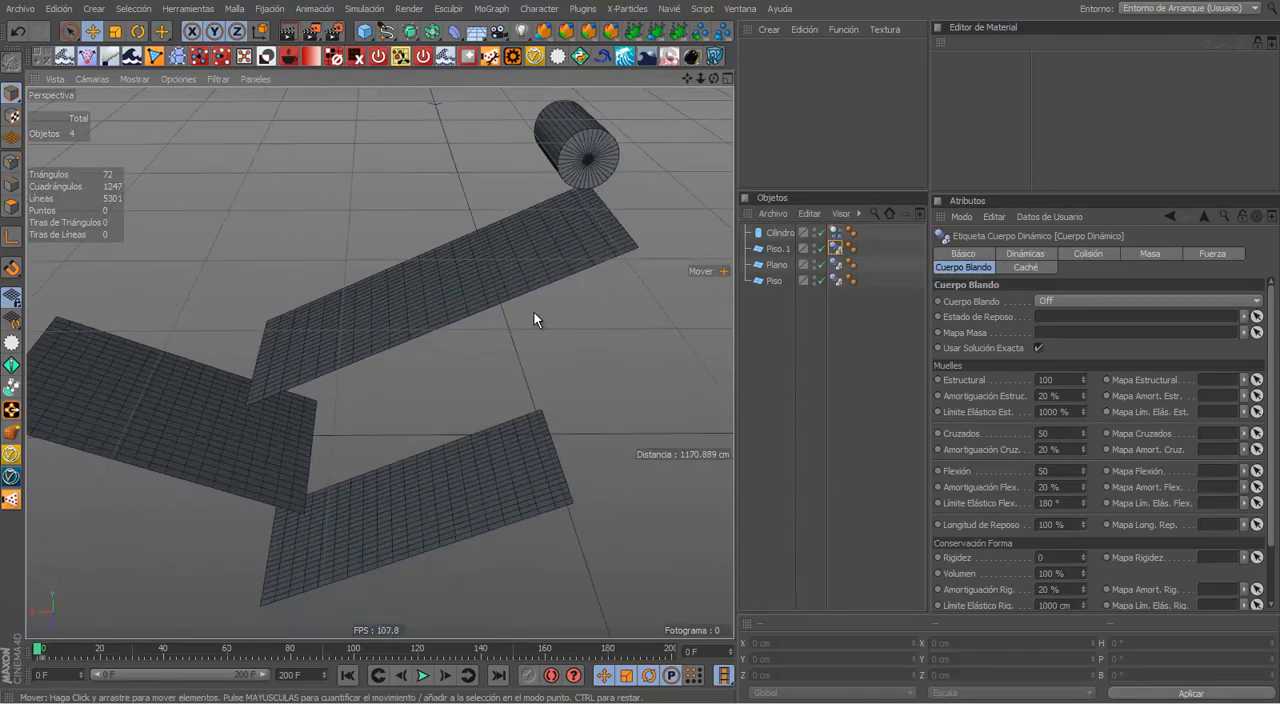
{"action": "left_click_drag", "start_coordinate": [418, 385], "coordinate": [492, 524], "text": "alt"}
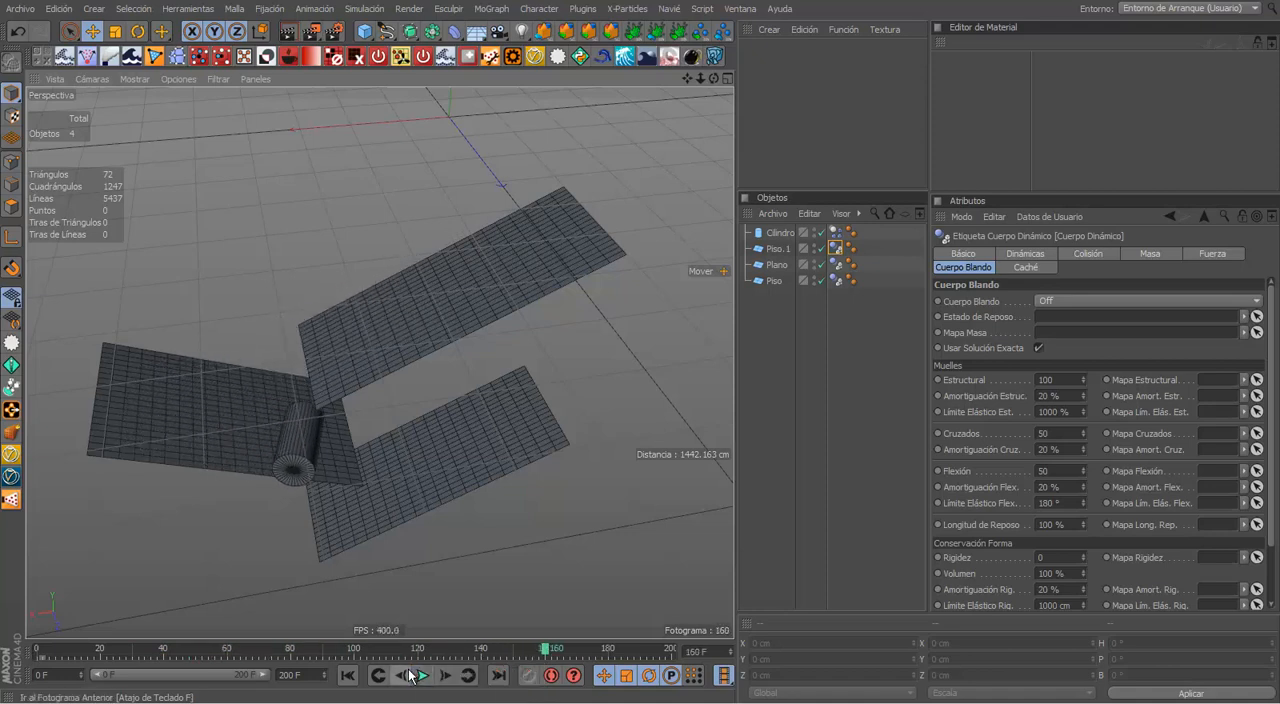
Step: Return to the first frame and duplicate the cylinder along the X axis, placing the copy at about X 717 cm
{"action": "left_click", "coordinate": [349, 676]}
{"action": "left_click", "coordinate": [513, 393]}
{"action": "left_click", "coordinate": [549, 337]}
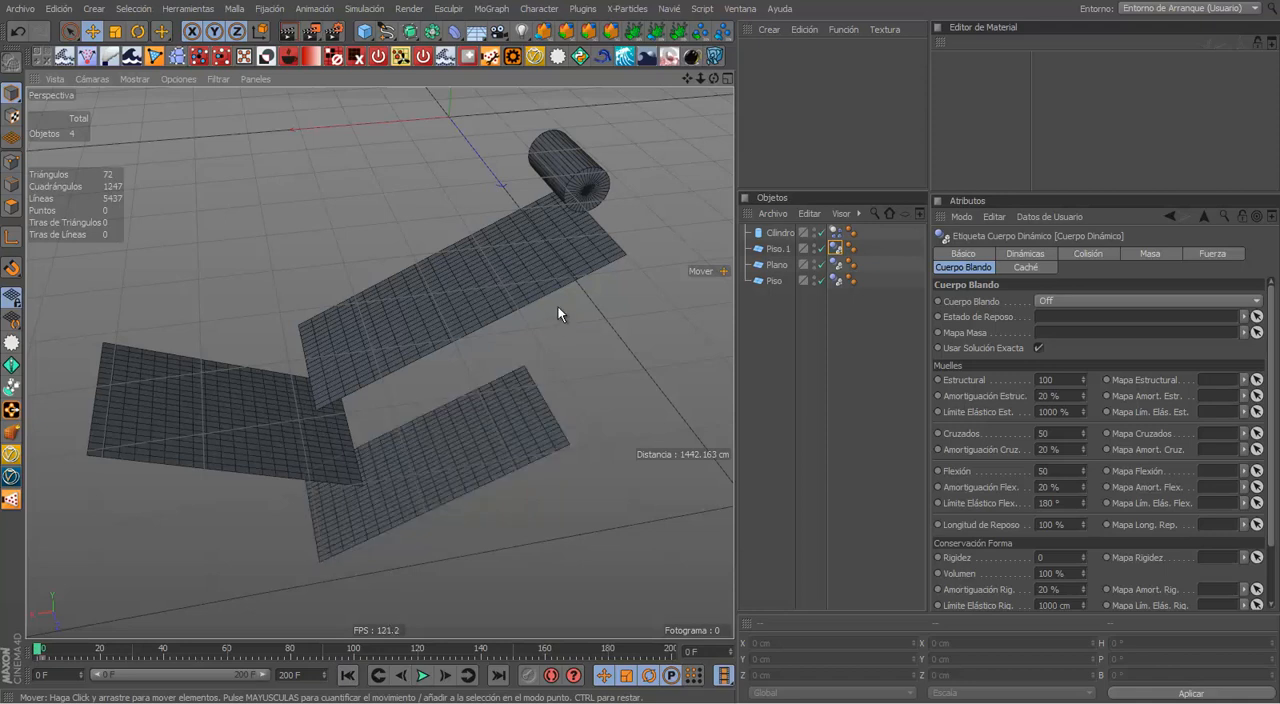
{"action": "left_click", "coordinate": [502, 296]}
{"action": "left_click", "coordinate": [585, 185]}
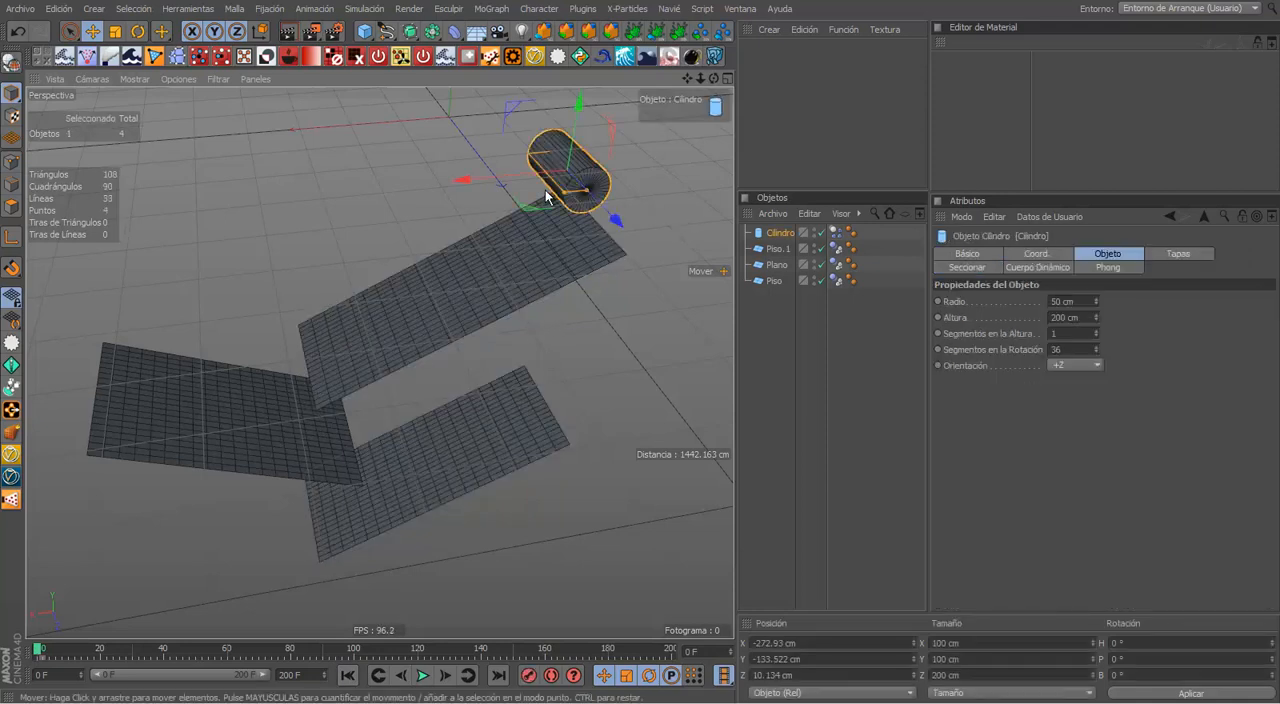
{"action": "left_click_drag", "start_coordinate": [514, 181], "coordinate": [28, 214], "text": "ctrl"}
Step: Play the simulation with both cylinders from another angle, stop it and return to the first frame
{"action": "left_click_drag", "start_coordinate": [542, 230], "coordinate": [401, 342], "text": "alt"}
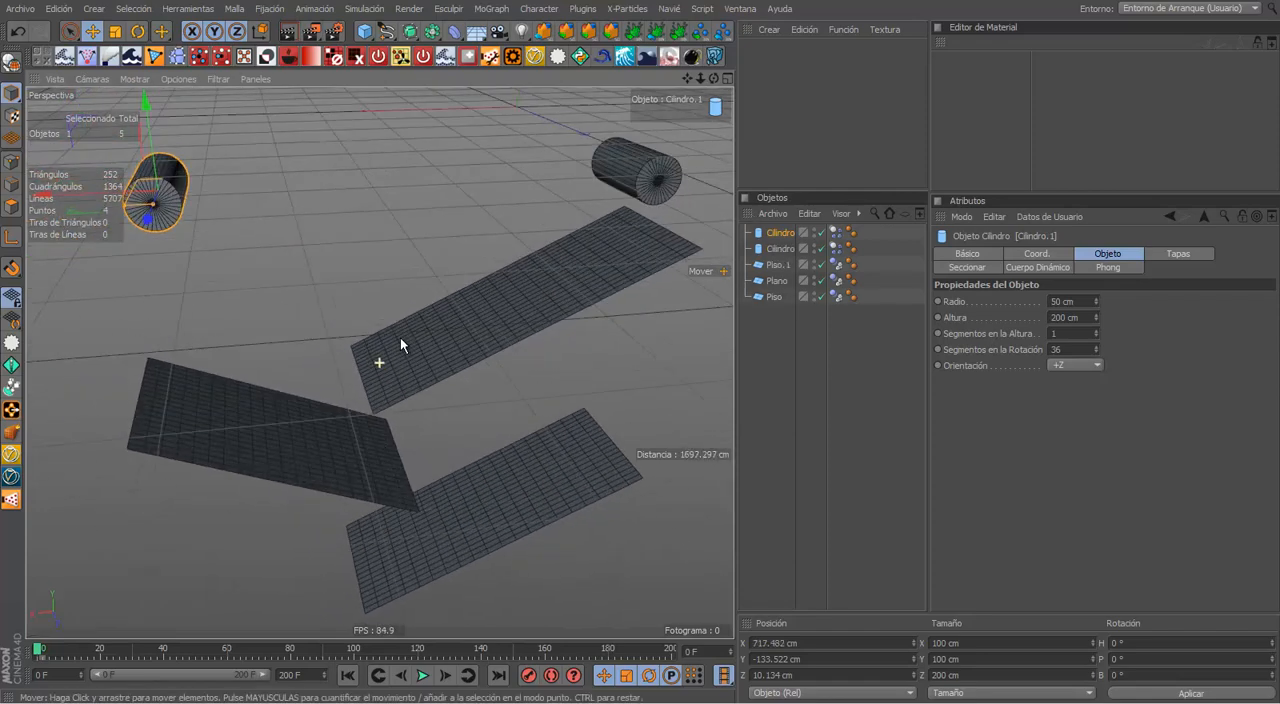
{"action": "left_click", "coordinate": [419, 675]}
{"action": "left_click", "coordinate": [348, 676]}
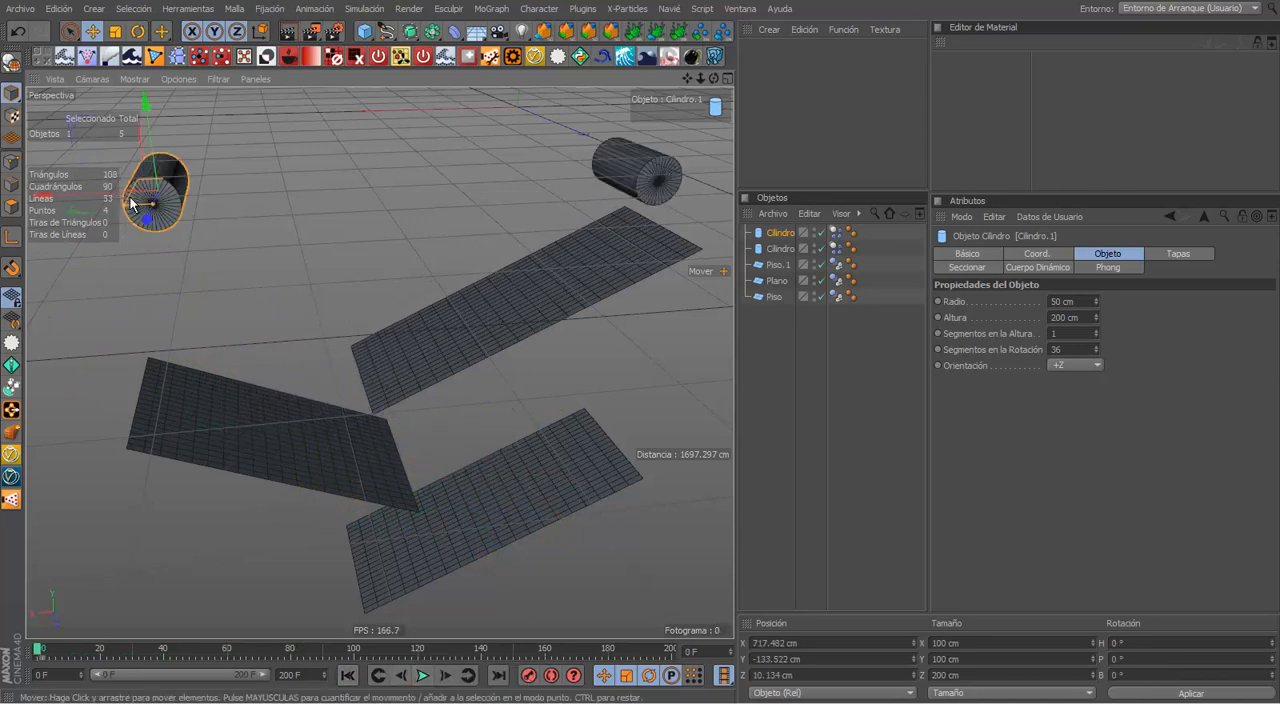
Step: Move the duplicated cylinder above the upper ramp at about X -3, Y -18, Z 28 cm, and briefly test the simulation from the first frame
{"action": "left_click_drag", "start_coordinate": [127, 194], "coordinate": [517, 175]}
{"action": "left_click_drag", "start_coordinate": [543, 302], "coordinate": [488, 244], "text": "alt"}
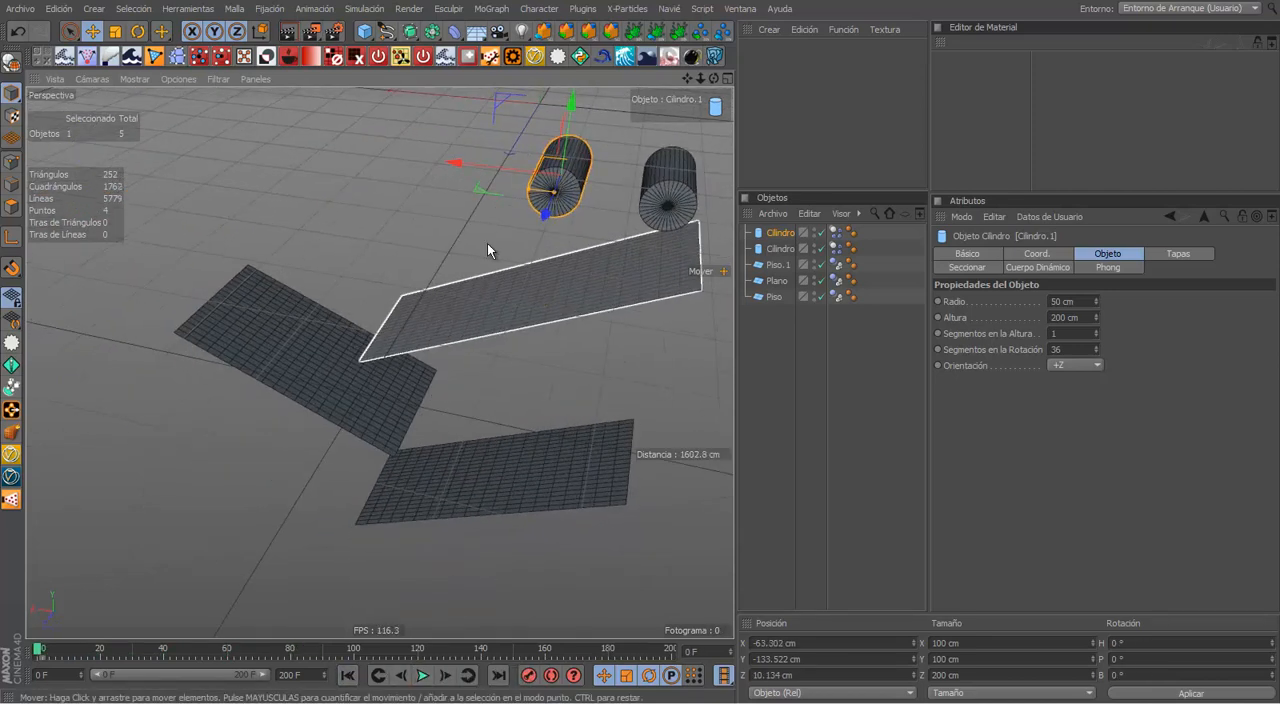
{"action": "left_click_drag", "start_coordinate": [555, 193], "coordinate": [525, 119]}
{"action": "left_click_drag", "start_coordinate": [534, 466], "coordinate": [602, 374], "text": "alt"}
{"action": "middle_click_drag", "start_coordinate": [527, 504], "coordinate": [450, 554], "text": "alt"}
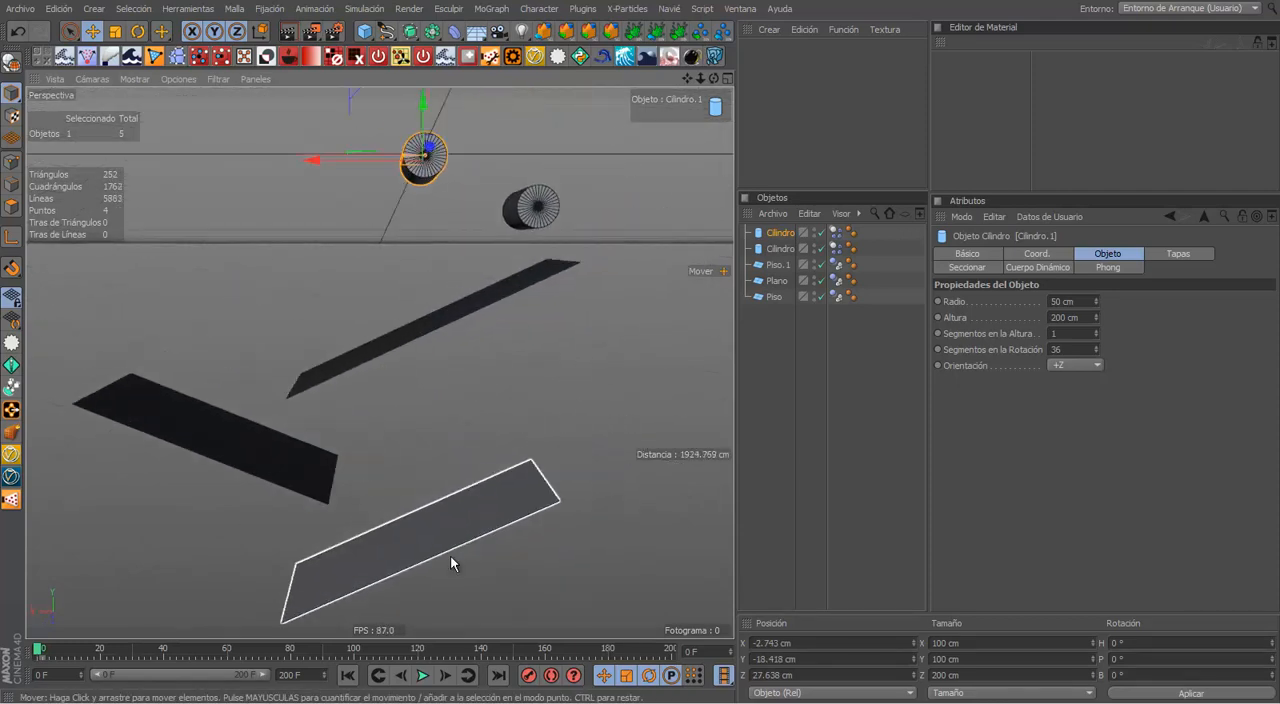
{"action": "left_click", "coordinate": [425, 675]}
{"action": "left_click", "coordinate": [356, 677]}
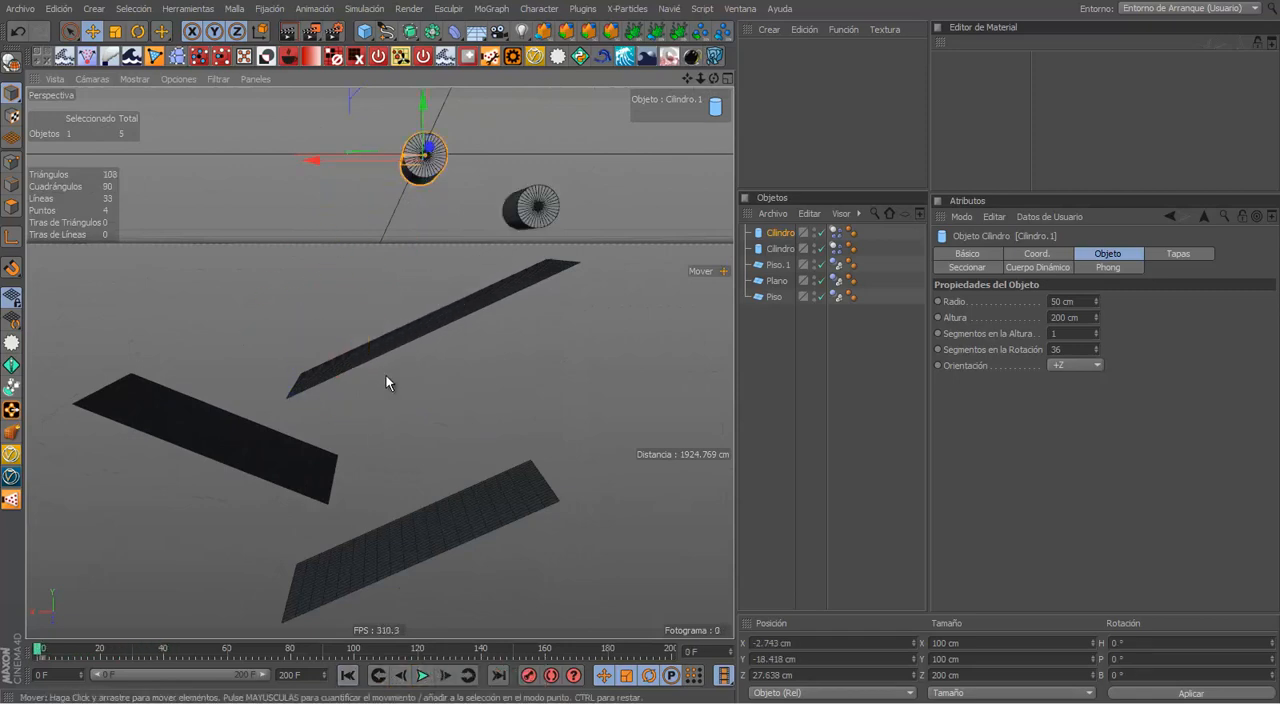
Step: Shift the duplicated cylinder to about X -184 cm and play the simulation in a maximized view from several angles
{"action": "left_click_drag", "start_coordinate": [408, 218], "coordinate": [438, 216]}
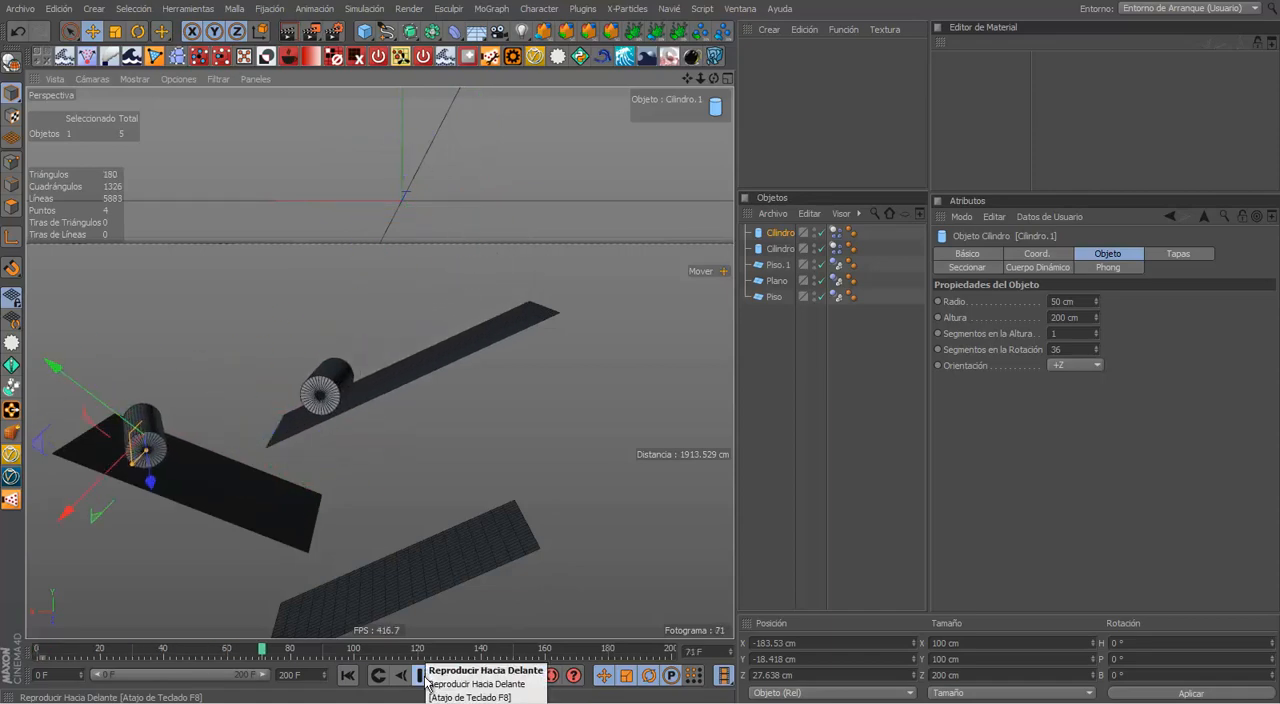
{"action": "left_click_drag", "start_coordinate": [421, 521], "coordinate": [531, 528], "text": "alt"}
{"action": "key", "text": "ctrl+Tab"}
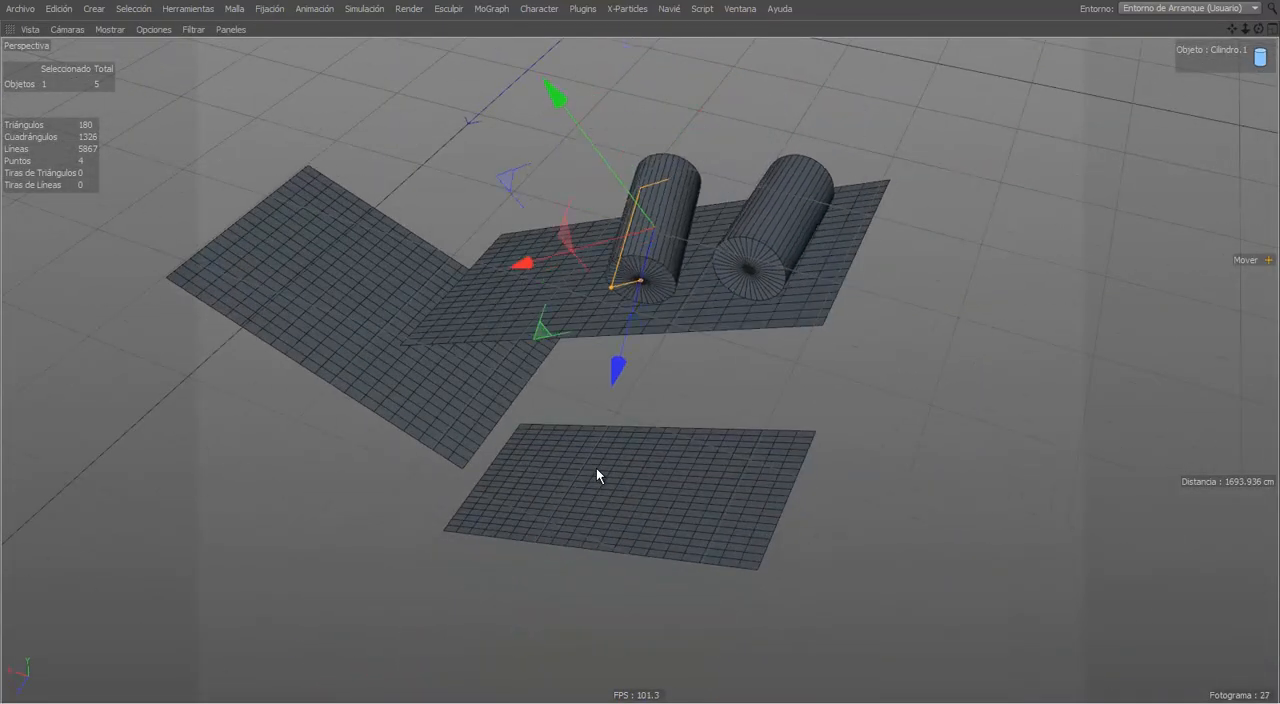
{"action": "left_click_drag", "start_coordinate": [575, 464], "coordinate": [683, 423], "text": "alt"}
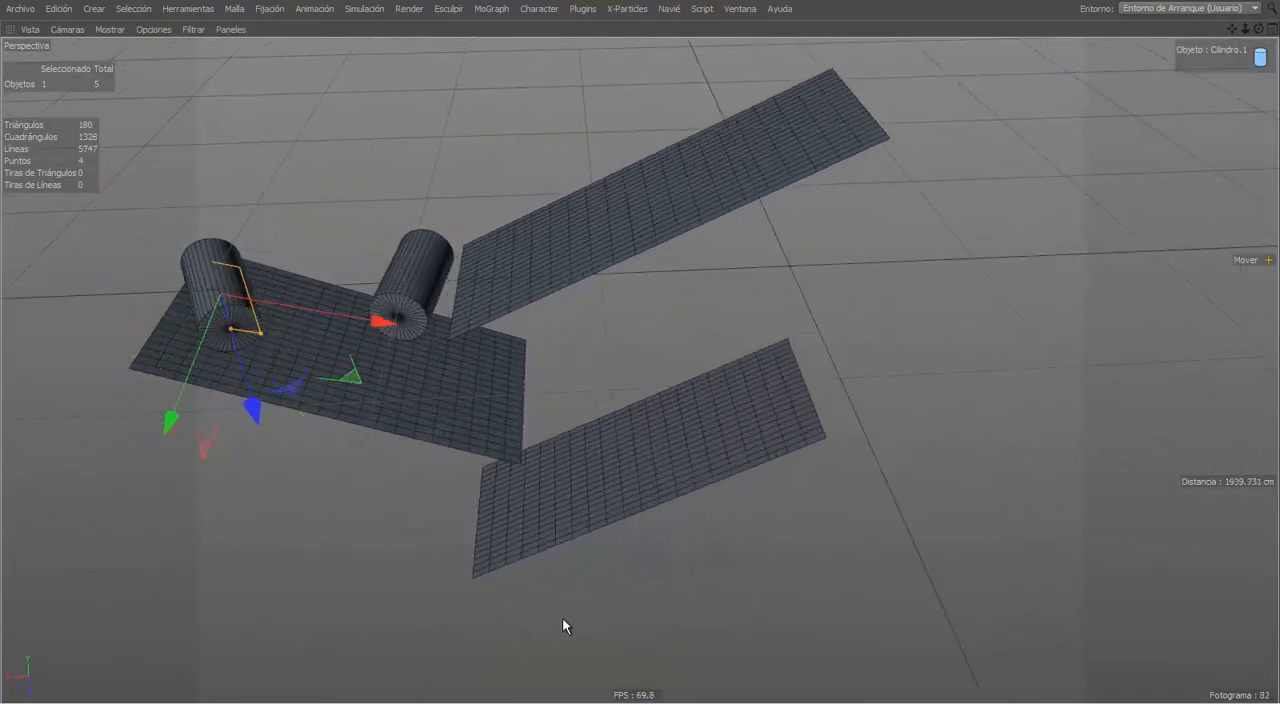
Step: Restore the normal viewport layout, stop the two-cylinder playback and return to the first frame
{"action": "key", "text": "ctrl+Tab"}
{"action": "left_click", "coordinate": [421, 674]}
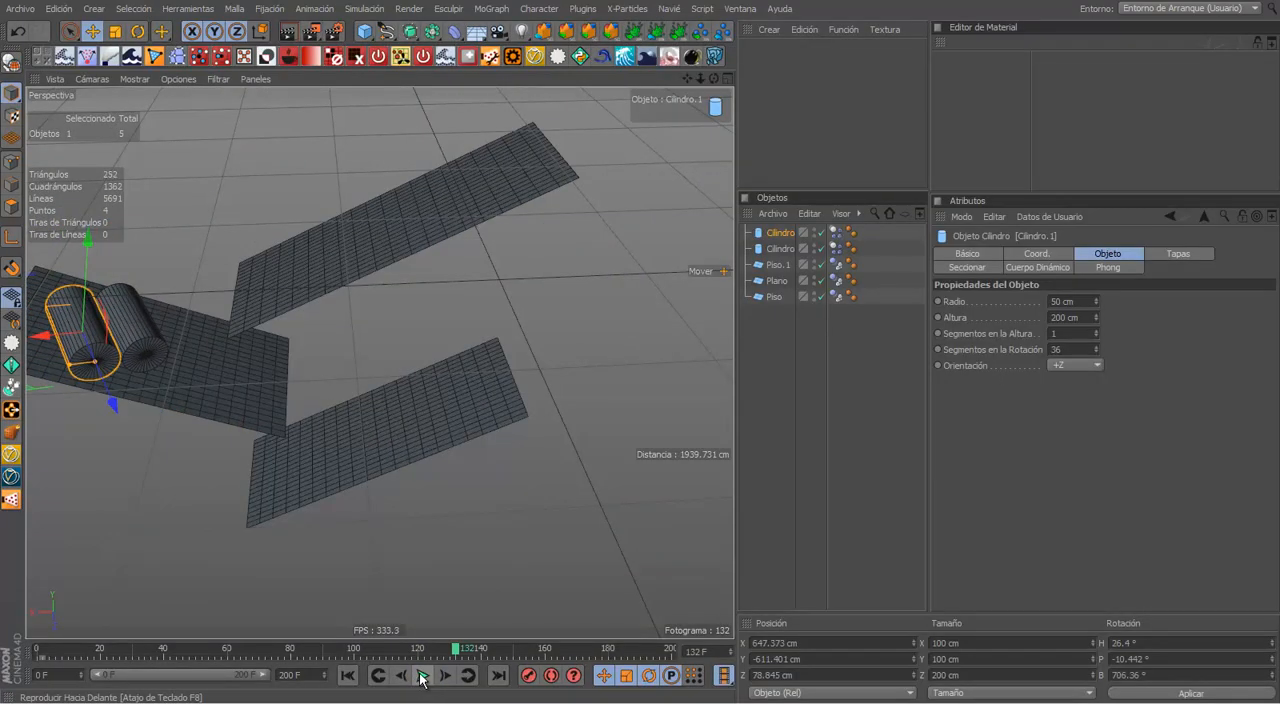
{"action": "left_click_drag", "start_coordinate": [406, 540], "coordinate": [488, 548], "text": "alt"}
{"action": "left_click", "coordinate": [348, 675]}
Step: Duplicate the cylinder three more times above the upper ramp, placing the last copy at about X -218, Y 187, Z 28 cm
{"action": "left_click_drag", "start_coordinate": [380, 363], "coordinate": [374, 600], "text": "alt"}
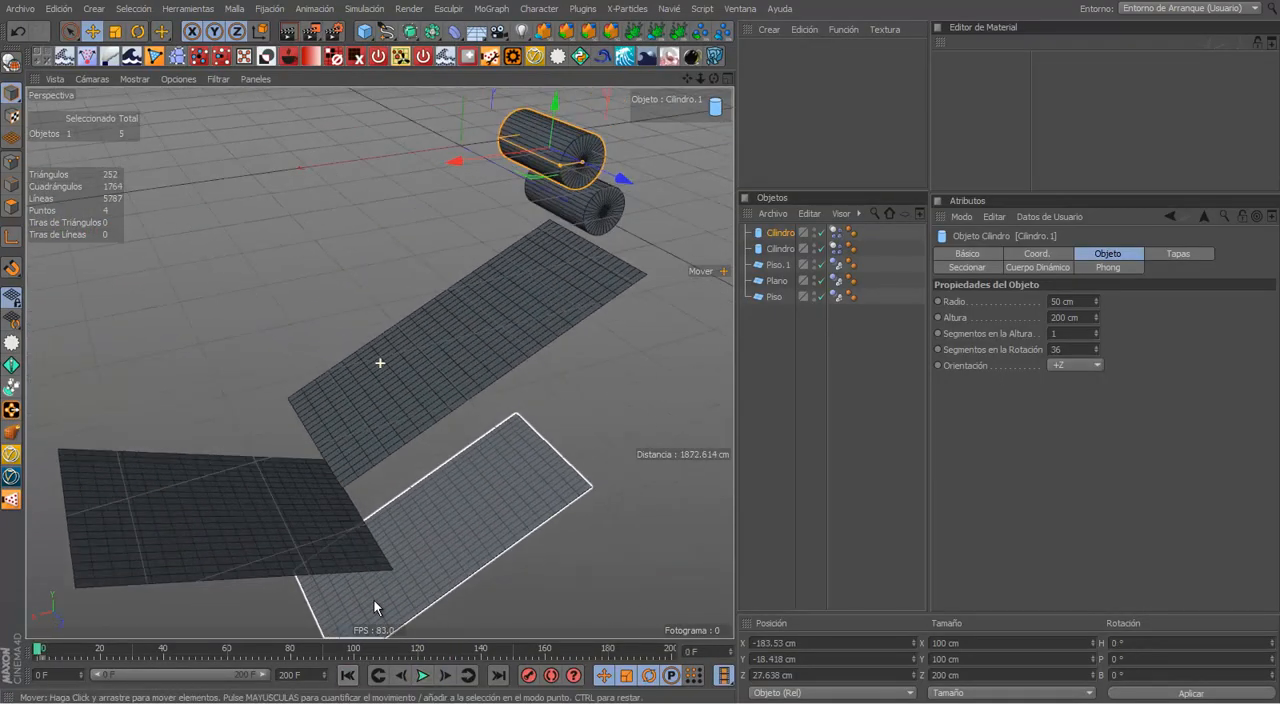
{"action": "left_click_drag", "start_coordinate": [520, 438], "coordinate": [455, 400], "text": "alt"}
{"action": "left_click_drag", "start_coordinate": [442, 288], "coordinate": [425, 470], "text": "ctrl"}
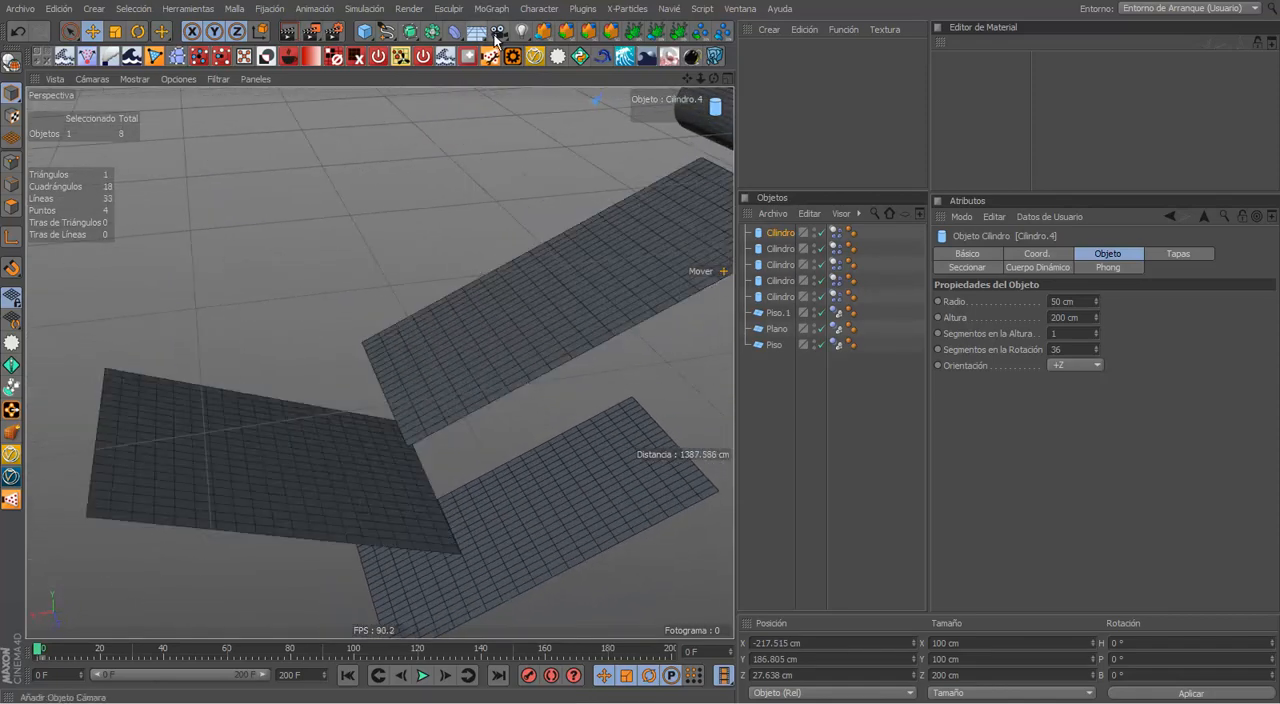
Step: Add a standard camera from the current view, look through it and play the five-cylinder simulation in a maximized viewport
{"action": "left_click", "coordinate": [499, 33]}
{"action": "left_click", "coordinate": [548, 56]}
{"action": "left_click", "coordinate": [820, 233]}
{"action": "key", "text": "ctrl+Tab"}
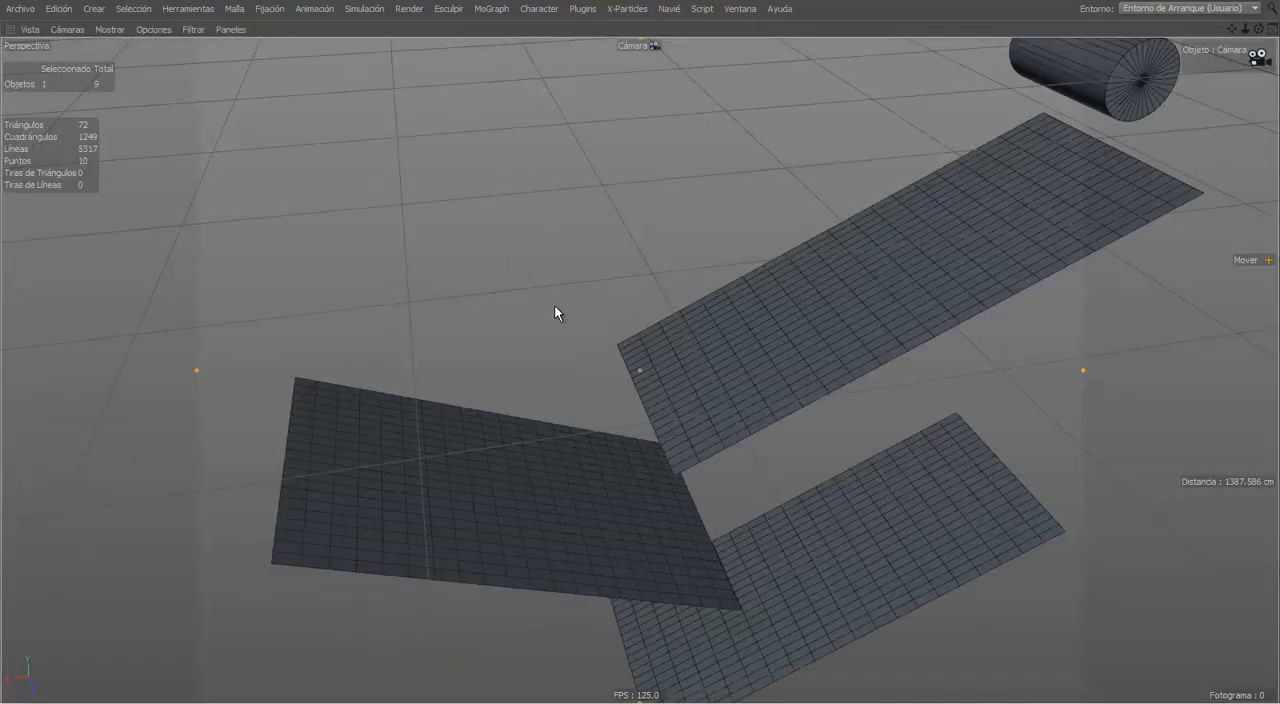
{"action": "key", "text": "F8"}
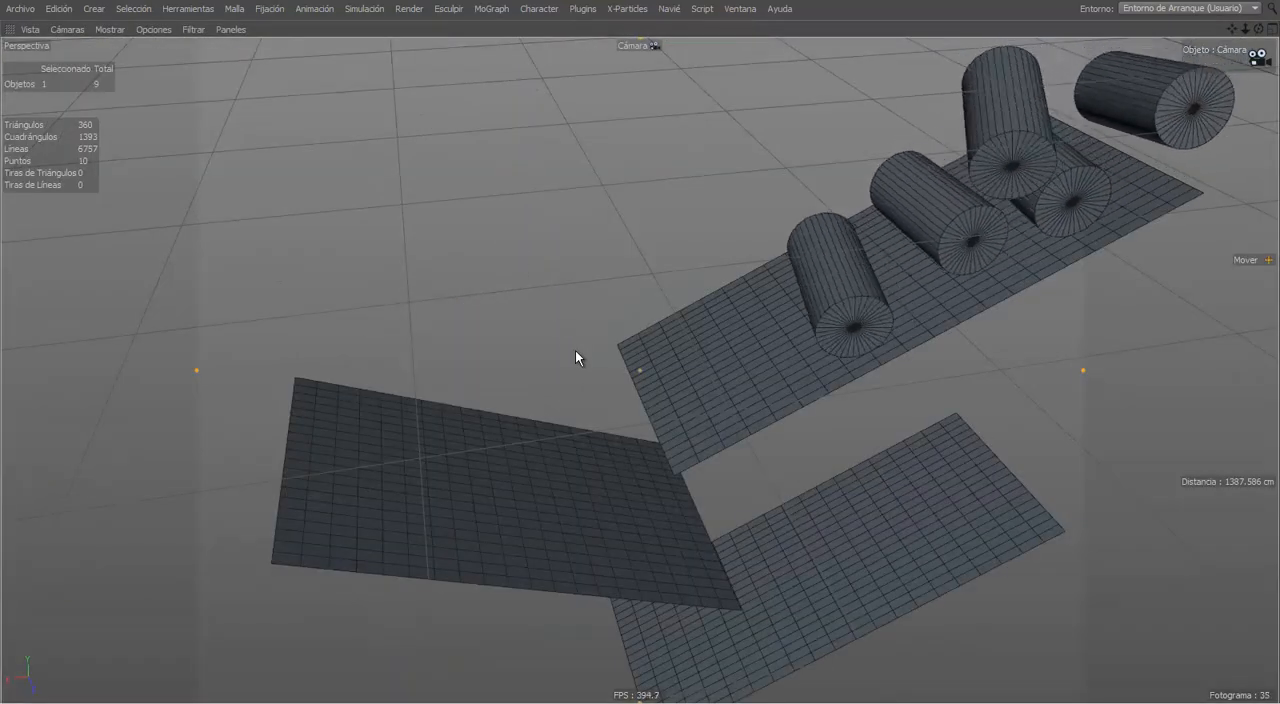
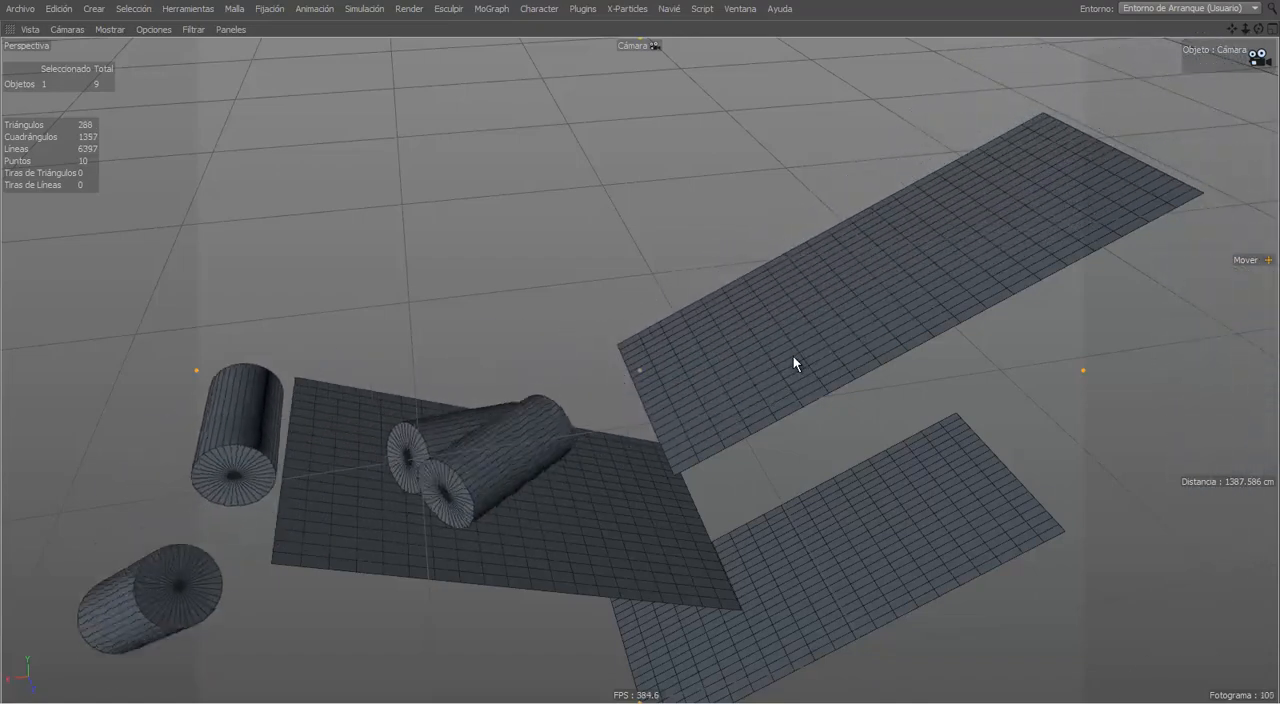
Step: Orbit around the running five-cylinder simulation, stop it and restore the normal viewport layout
{"action": "middle_click_drag", "start_coordinate": [685, 429], "coordinate": [645, 367], "text": "alt"}
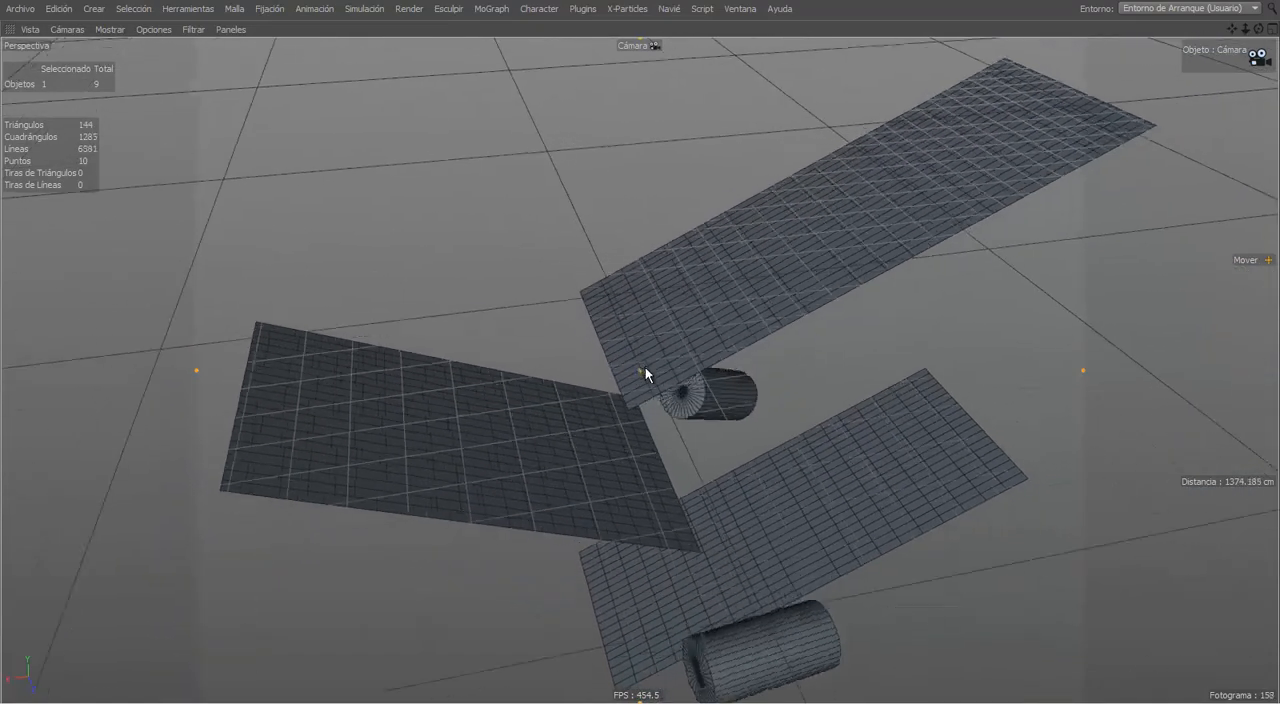
{"action": "mouse_move", "coordinate": [663, 386]}
{"action": "left_mouse_down", "text": "alt"}
{"action": "mouse_move", "coordinate": [726, 390]}
{"action": "mouse_move", "coordinate": [737, 342]}
{"action": "left_mouse_up", "text": "alt"}
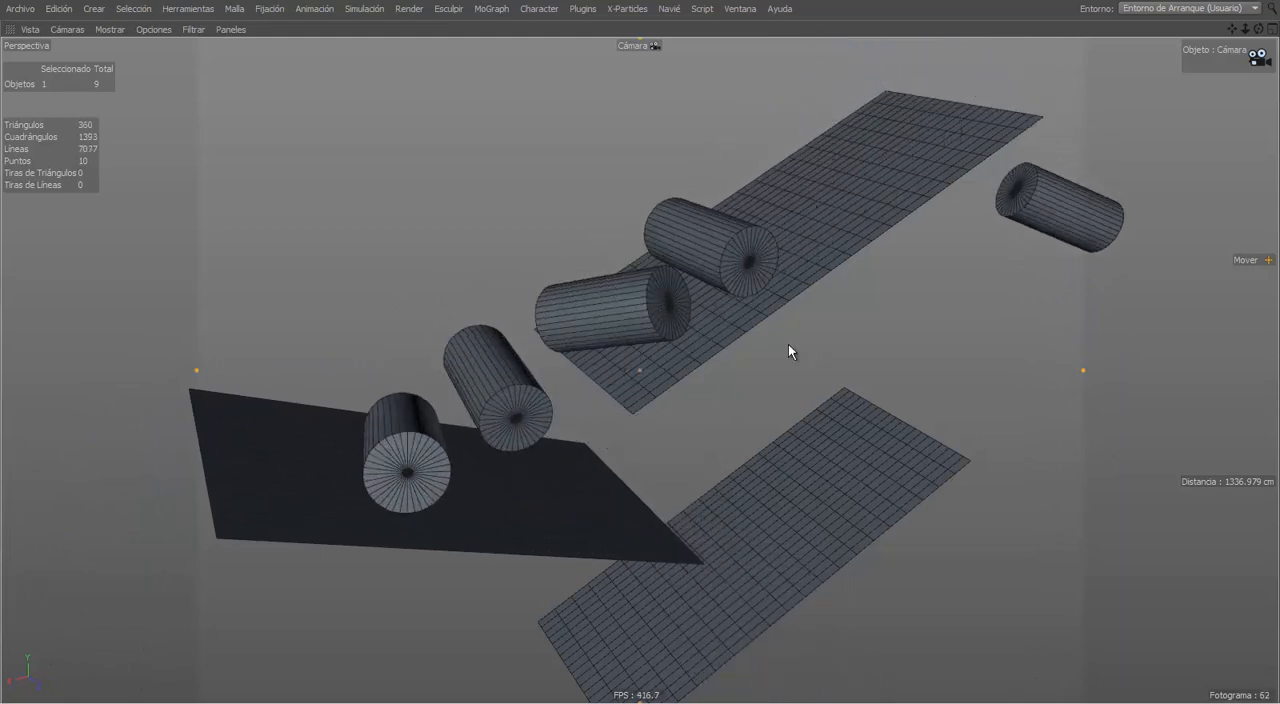
{"action": "key", "text": "ctrl+Tab"}
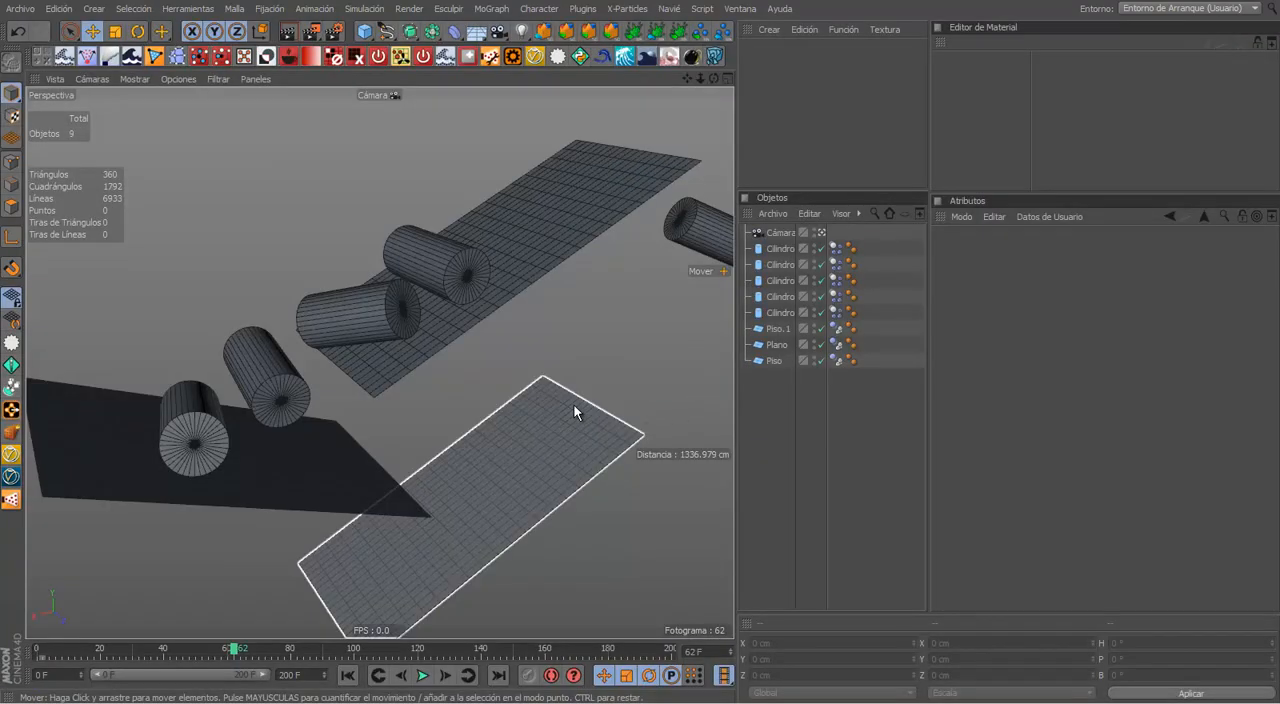
{"action": "left_click_drag", "start_coordinate": [574, 405], "coordinate": [552, 374], "text": "alt"}
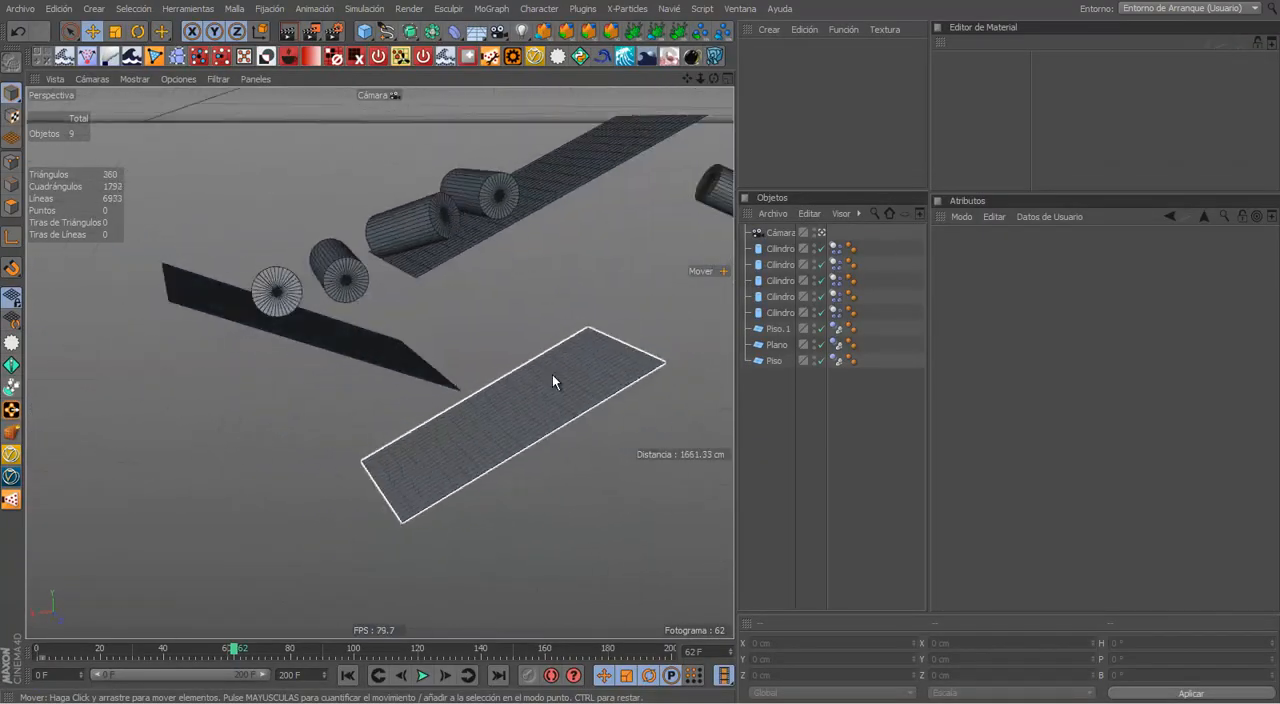
{"action": "left_click", "coordinate": [366, 31]}
{"action": "left_click", "coordinate": [534, 56]}
{"action": "left_click_drag", "start_coordinate": [538, 130], "coordinate": [476, 330], "text": "alt"}
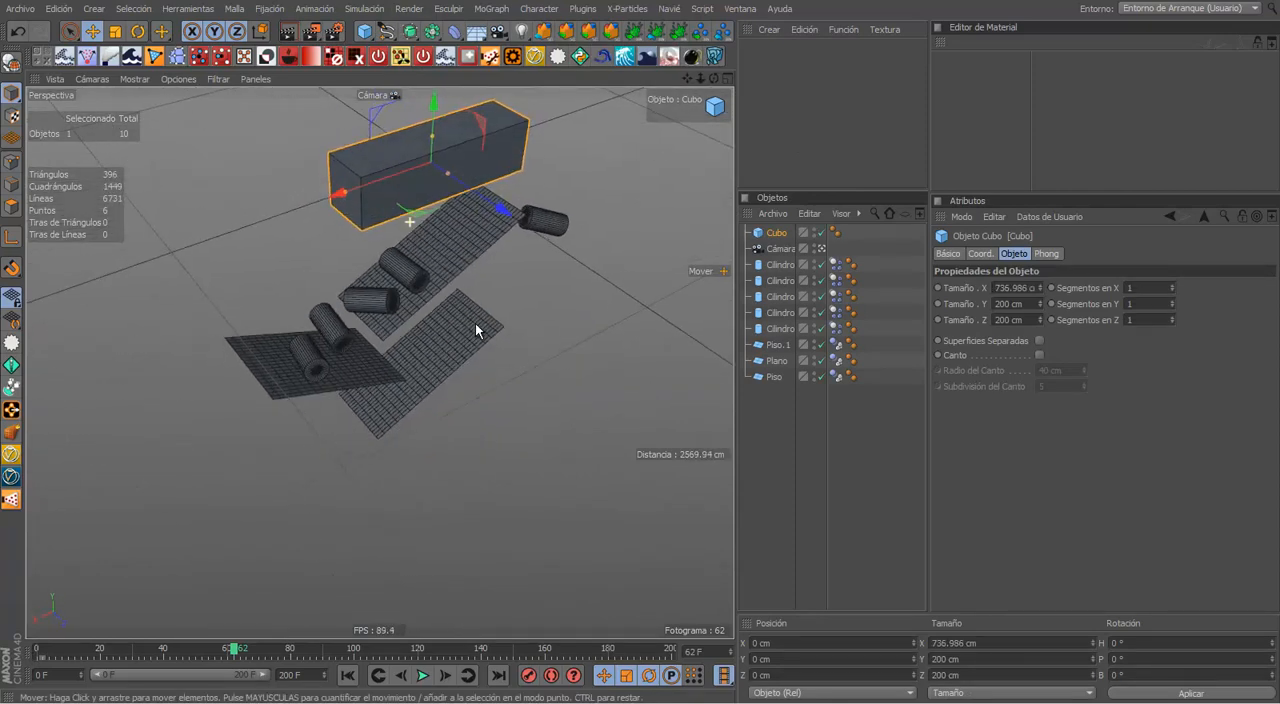
{"action": "left_click_drag", "start_coordinate": [435, 163], "coordinate": [531, 426]}
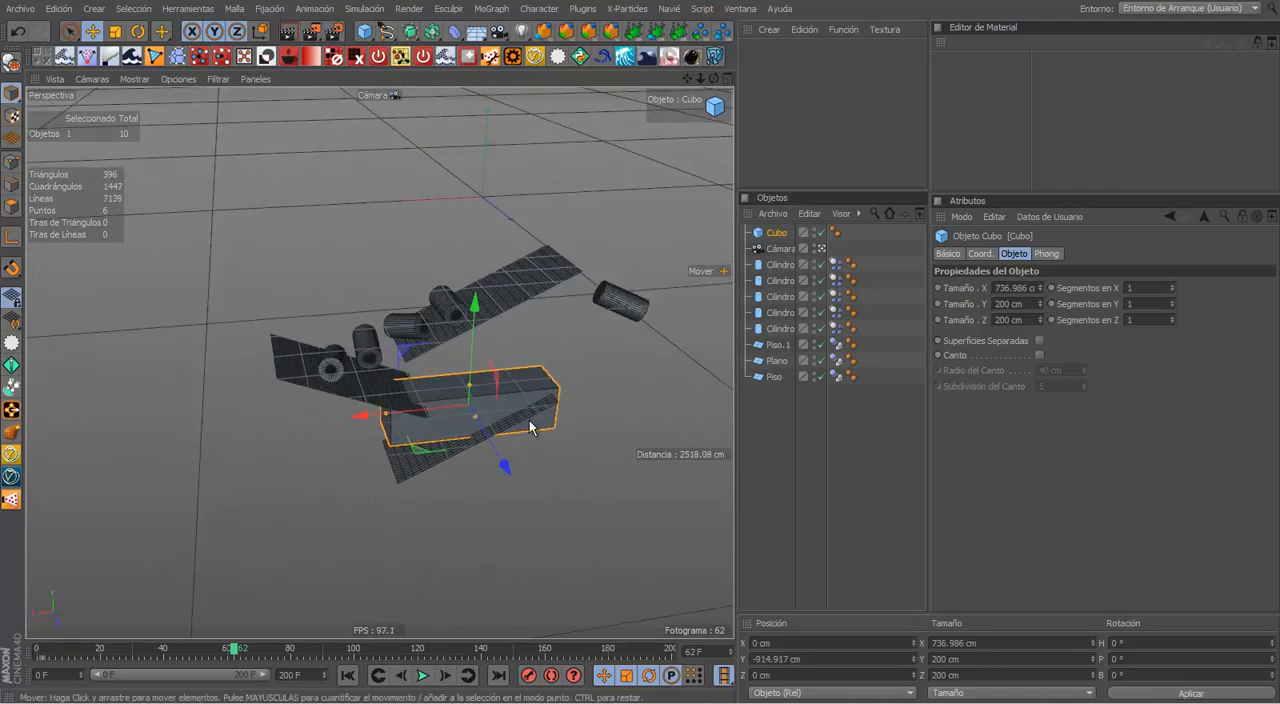
{"action": "scroll", "coordinate": [520, 428], "scroll_direction": "up", "scroll_amount": 5}
{"action": "key", "text": "Delete"}
Step: Raise the lowest ramp (Piso.1) to about X 83, Y -754 cm and replay the simulation from the first frame
{"action": "left_click", "coordinate": [396, 403]}
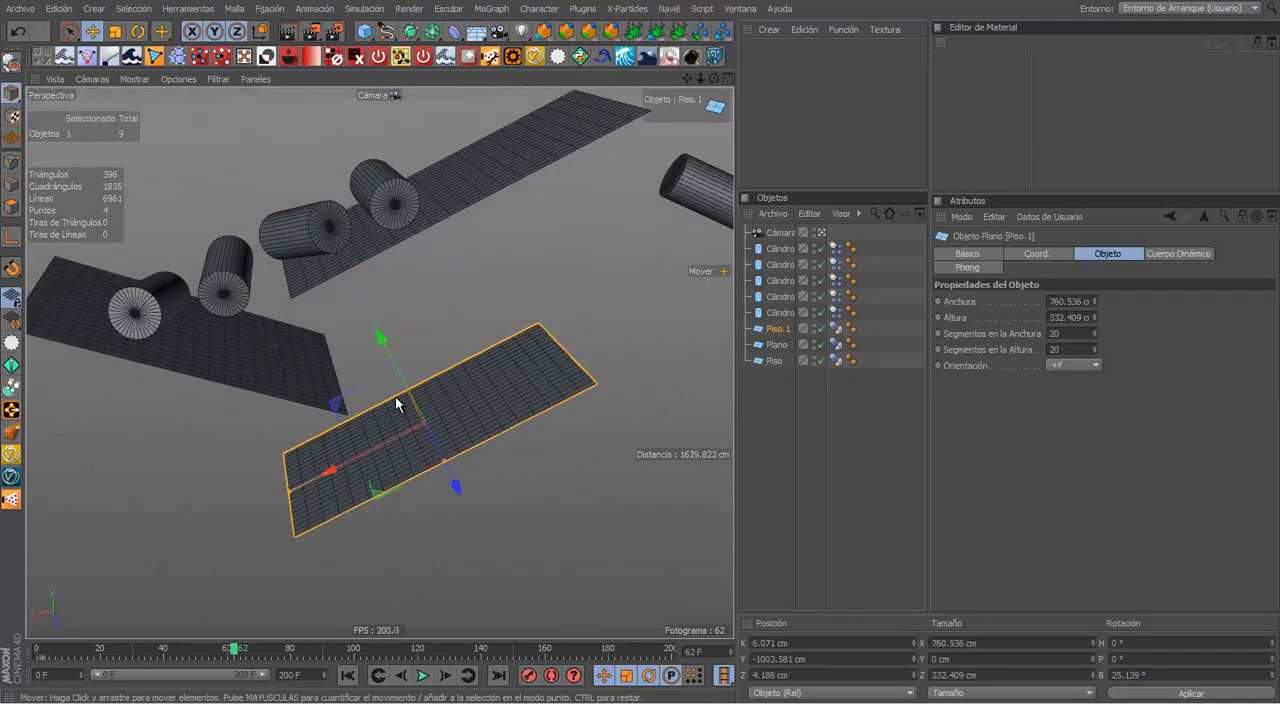
{"action": "left_click_drag", "start_coordinate": [407, 392], "coordinate": [352, 310]}
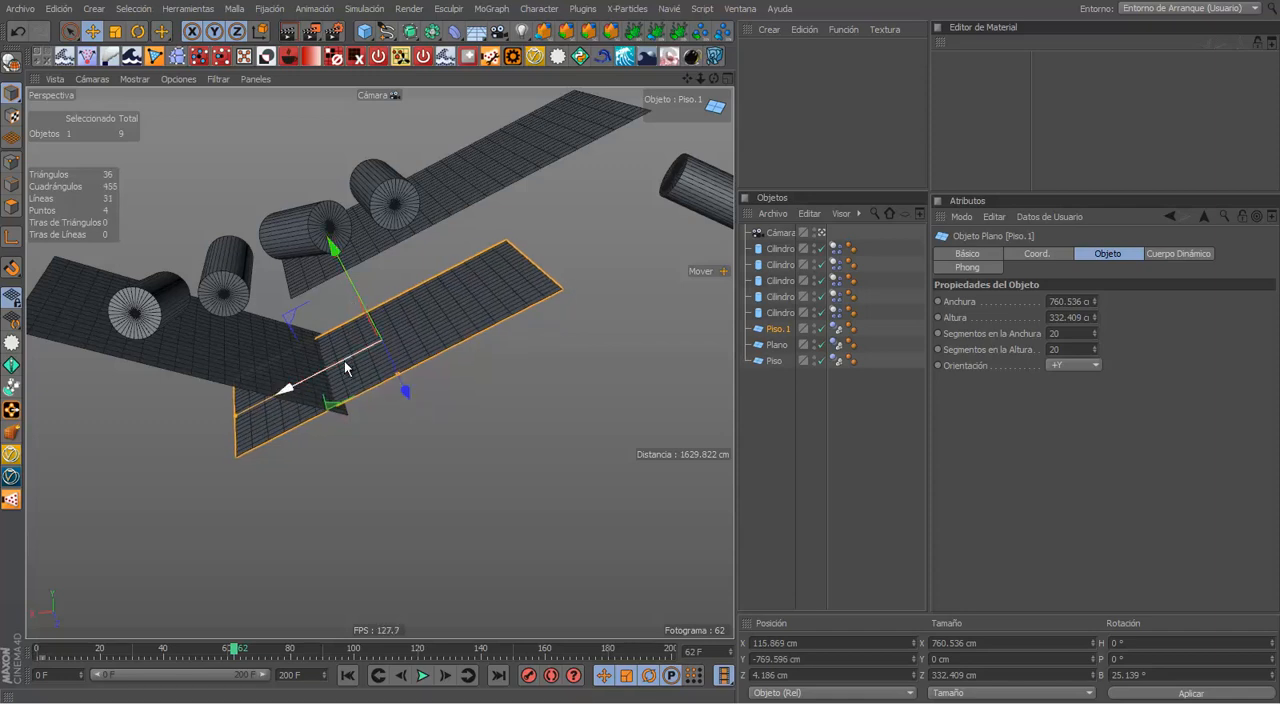
{"action": "left_click_drag", "start_coordinate": [345, 361], "coordinate": [418, 387]}
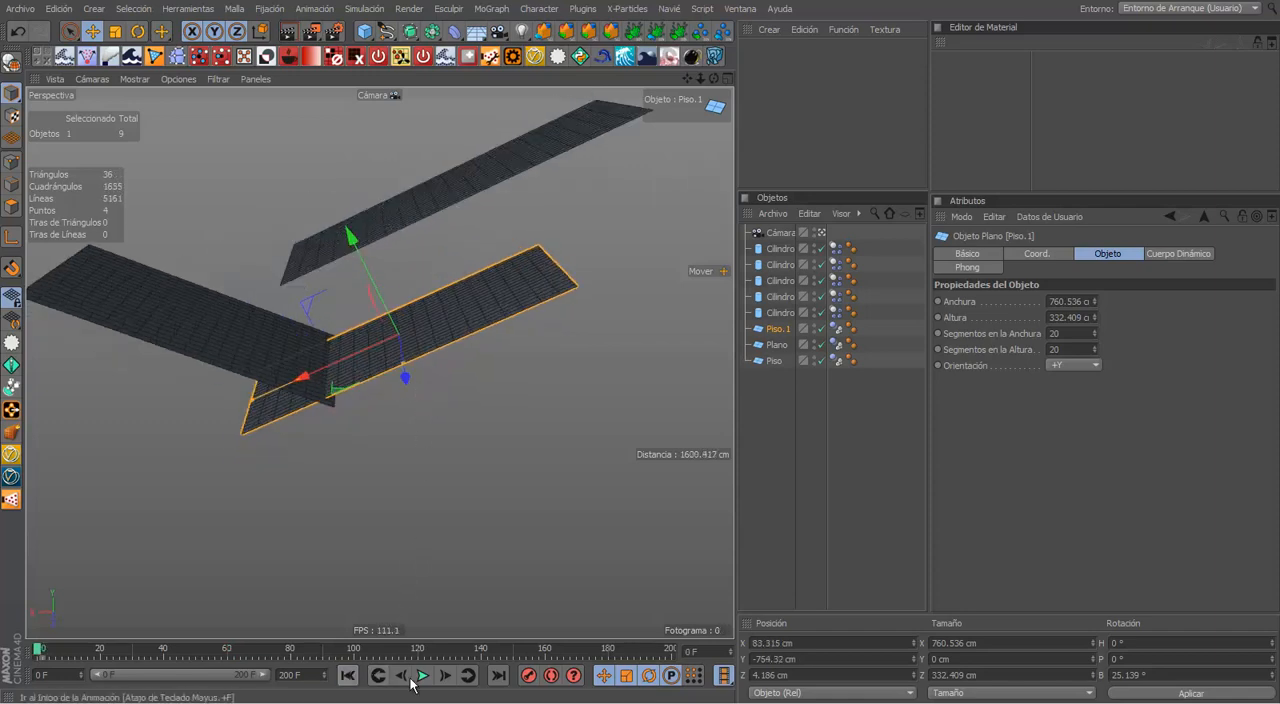
{"action": "left_click", "coordinate": [518, 405]}
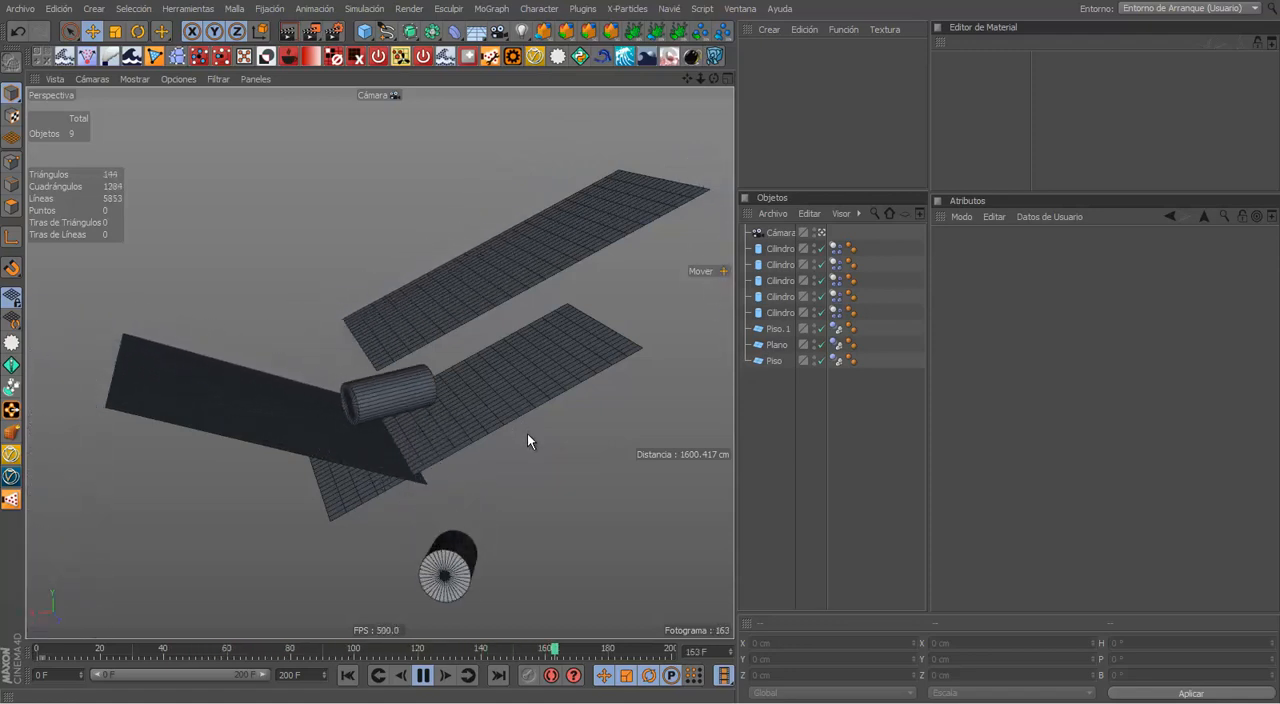
{"action": "scroll", "coordinate": [527, 433], "scroll_direction": "up", "scroll_amount": 2}
{"action": "scroll", "coordinate": [527, 433], "scroll_direction": "up", "scroll_amount": 2}
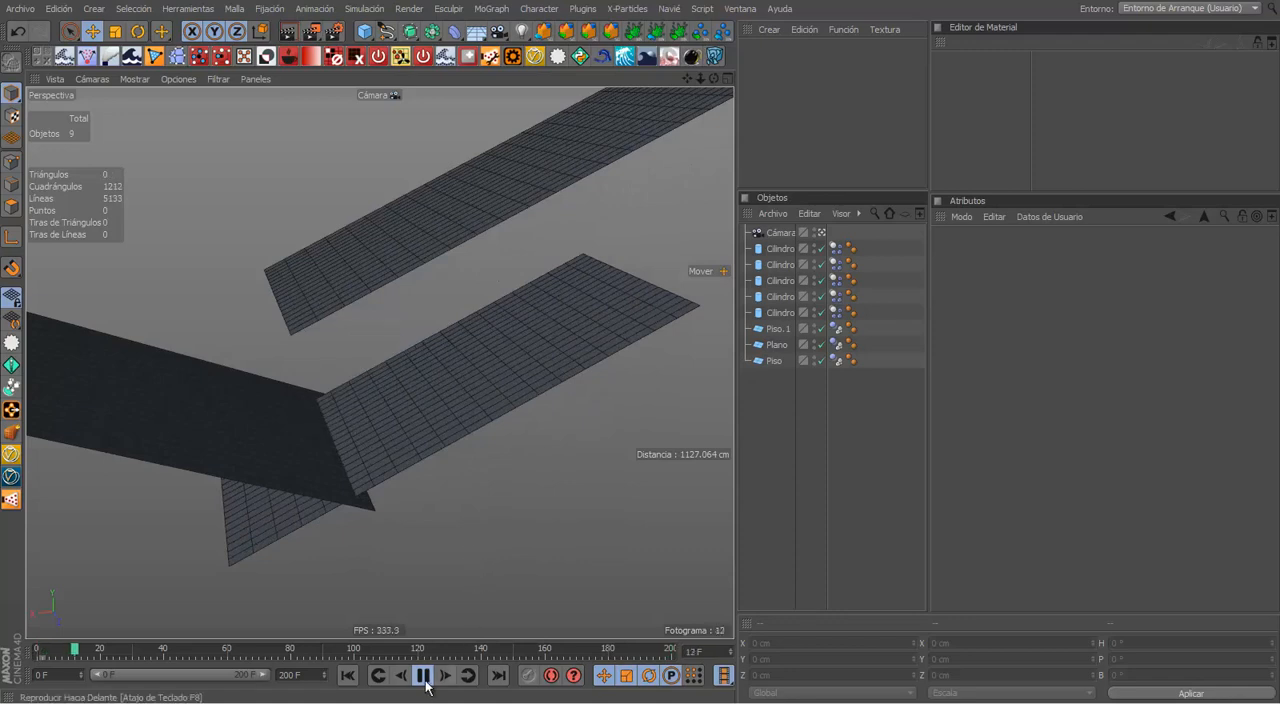
Step: Return to the first frame and move the middle ramp (Plano) to about X 439, Y -505 cm so it crosses the upper ramp
{"action": "left_click", "coordinate": [347, 677]}
{"action": "left_click", "coordinate": [226, 433]}
{"action": "left_click_drag", "start_coordinate": [166, 343], "coordinate": [418, 552]}
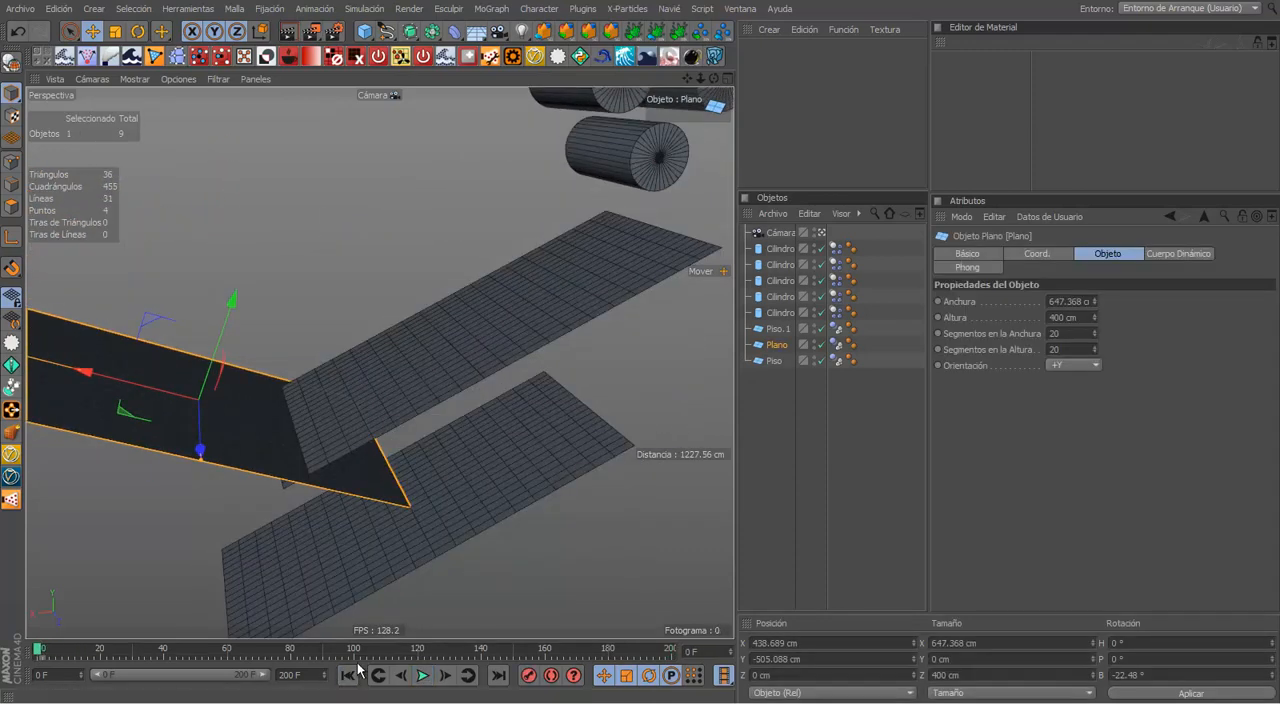
Step: Play the simulation with the moved middle ramp and watch the cylinders from other angles in a maximized viewport
{"action": "mouse_move", "coordinate": [511, 450]}
{"action": "left_mouse_down", "text": "alt"}
{"action": "mouse_move", "coordinate": [501, 515]}
{"action": "mouse_move", "coordinate": [466, 450]}
{"action": "mouse_move", "coordinate": [507, 431]}
{"action": "left_mouse_up", "text": "alt"}
{"action": "left_click", "coordinate": [378, 218]}
{"action": "left_click_drag", "start_coordinate": [371, 454], "coordinate": [183, 500], "text": "alt"}
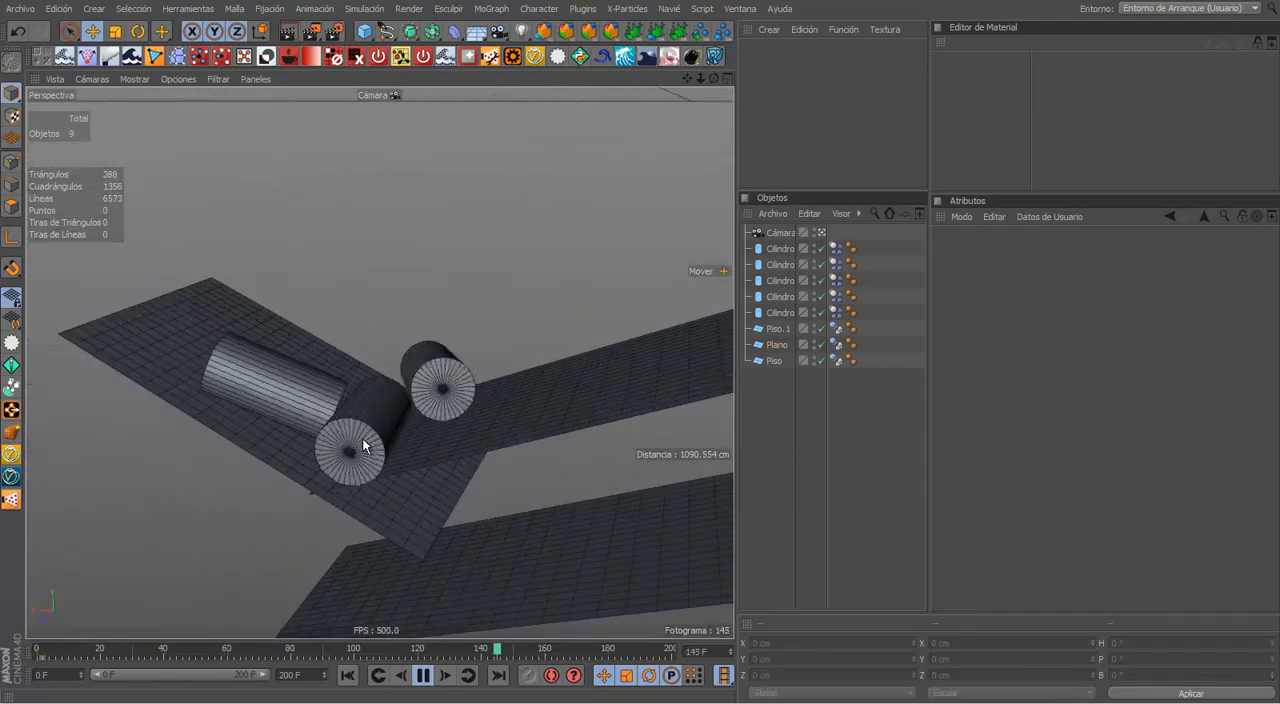
{"action": "key", "text": "ctrl+Tab"}
{"action": "left_click_drag", "start_coordinate": [337, 409], "coordinate": [515, 485], "text": "alt"}
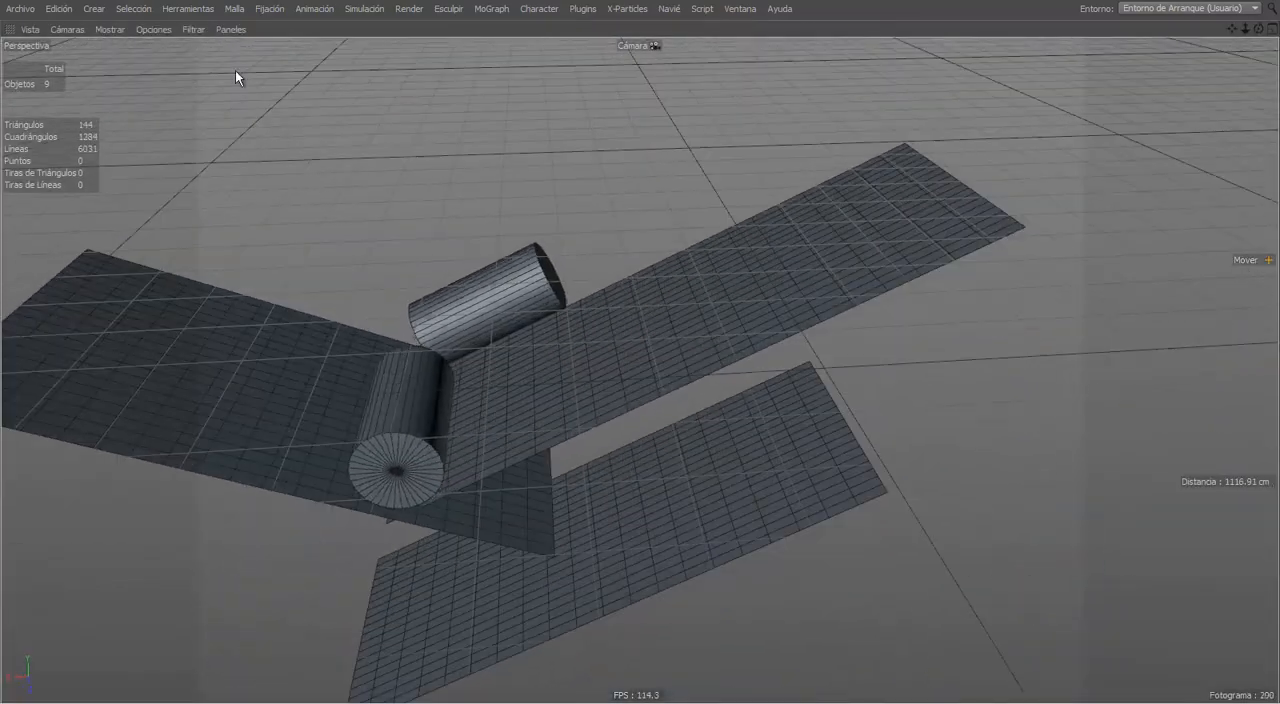
Step: Switch the viewport display to Líneas Ocultas (hidden lines) and orbit around the rolling cylinders
{"action": "left_click", "coordinate": [110, 29]}
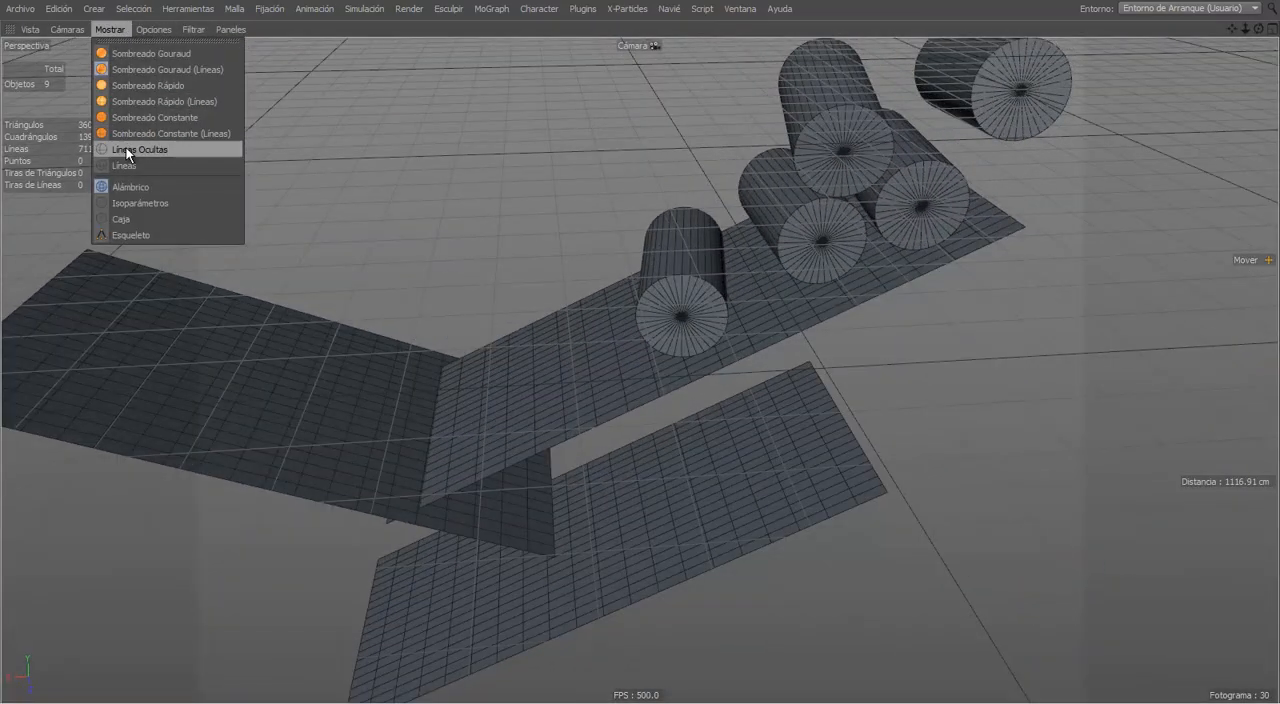
{"action": "left_click", "coordinate": [127, 152]}
{"action": "left_click_drag", "start_coordinate": [231, 238], "coordinate": [417, 449], "text": "alt"}
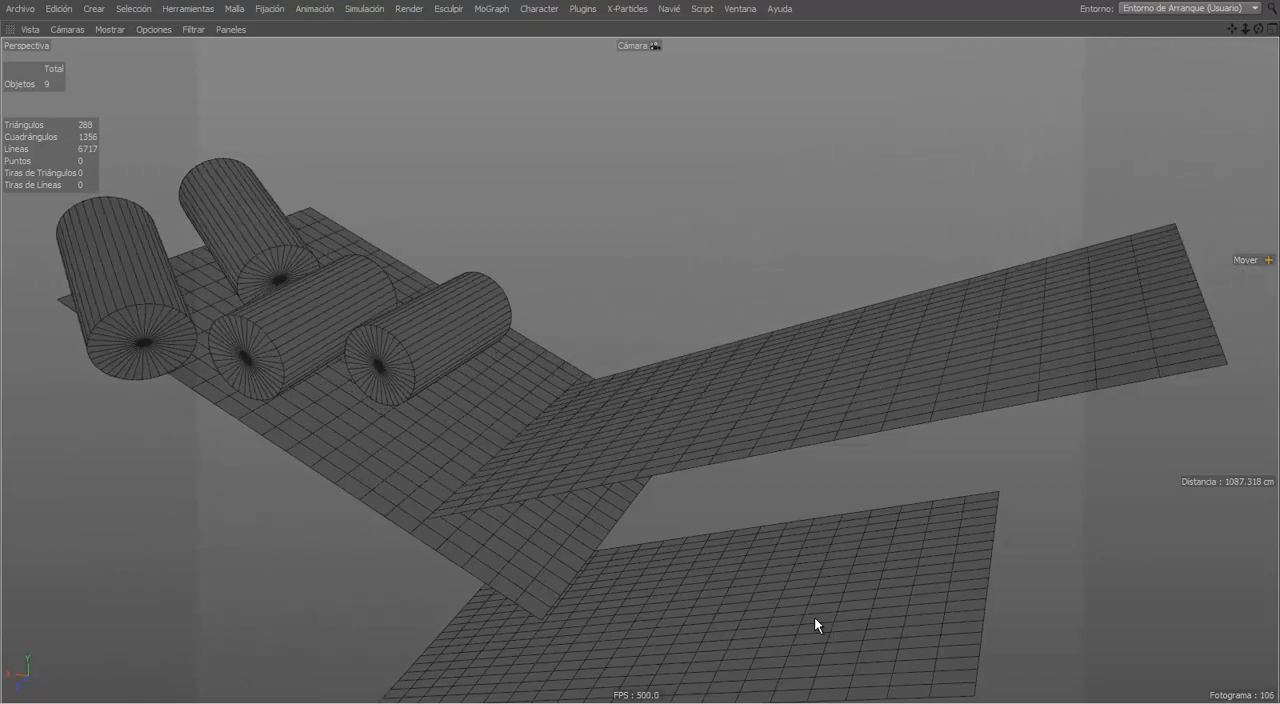
Step: Stop the playback, restore the normal viewport layout and view the cylinders and ramps from several angles
{"action": "key", "text": "F8"}
{"action": "key", "text": "ctrl+Tab"}
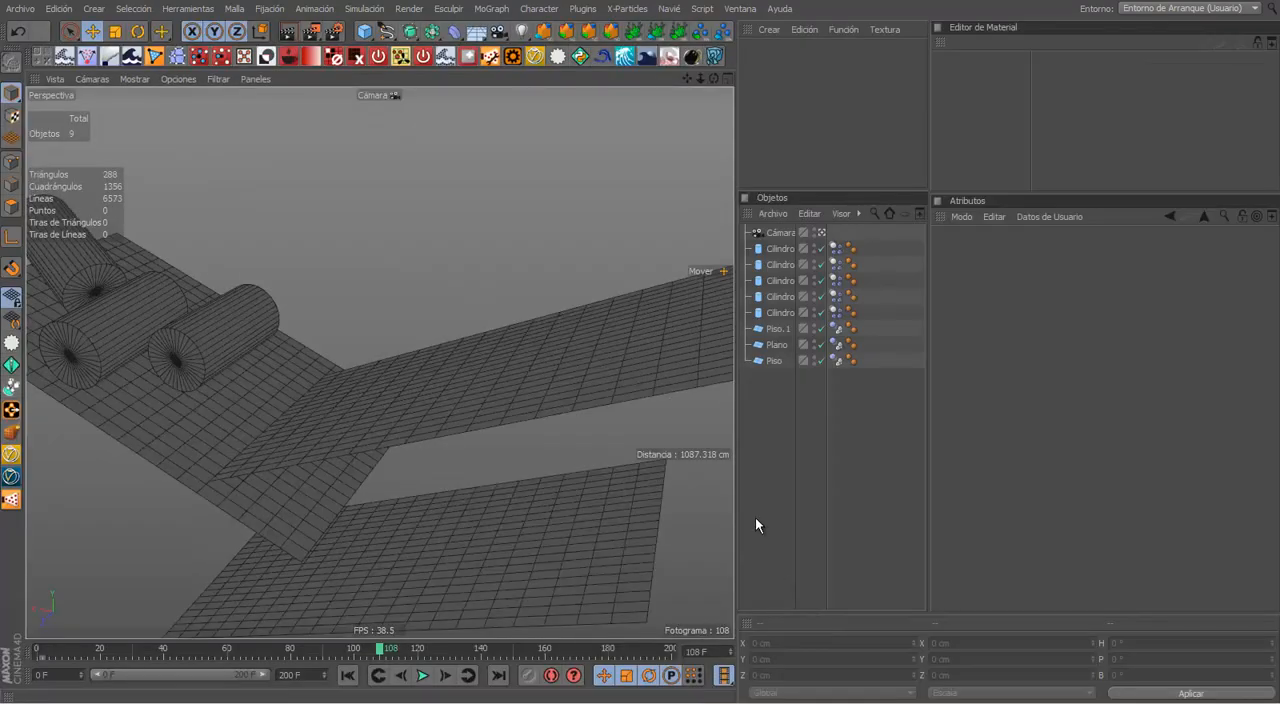
{"action": "left_click_drag", "start_coordinate": [640, 470], "coordinate": [486, 420], "text": "alt"}
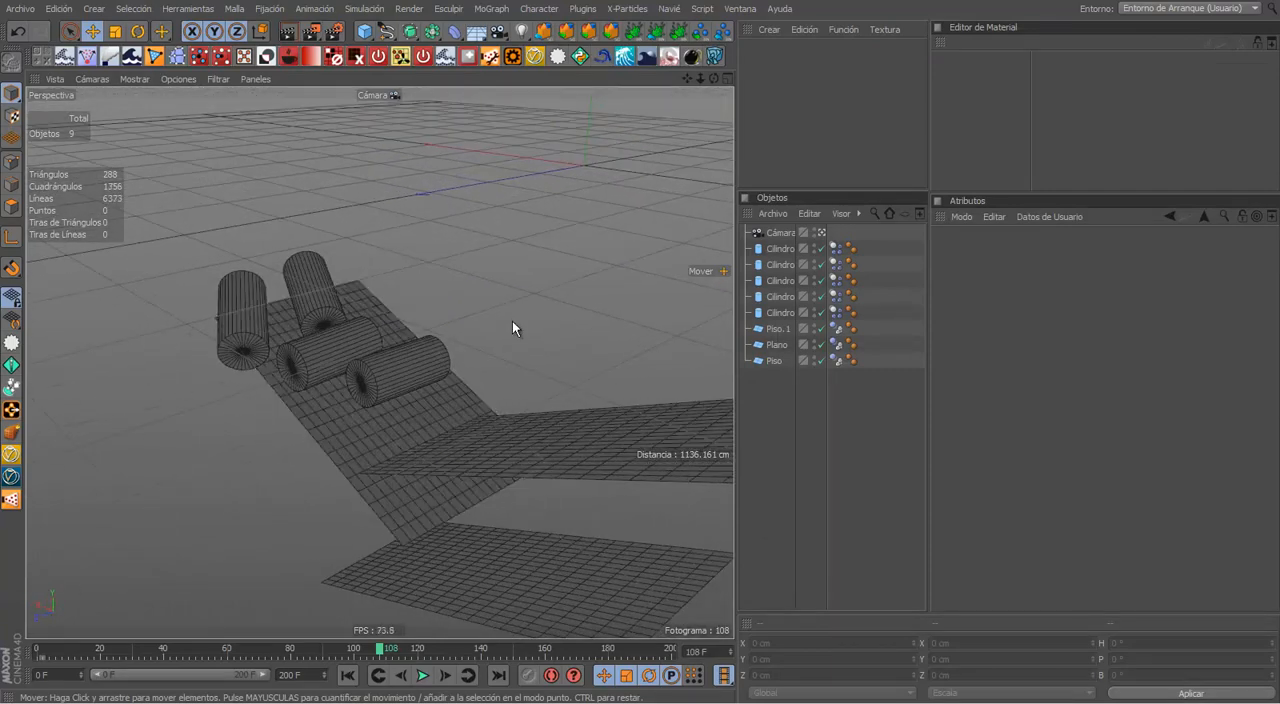
{"action": "left_click_drag", "start_coordinate": [512, 321], "coordinate": [660, 306], "text": "alt"}
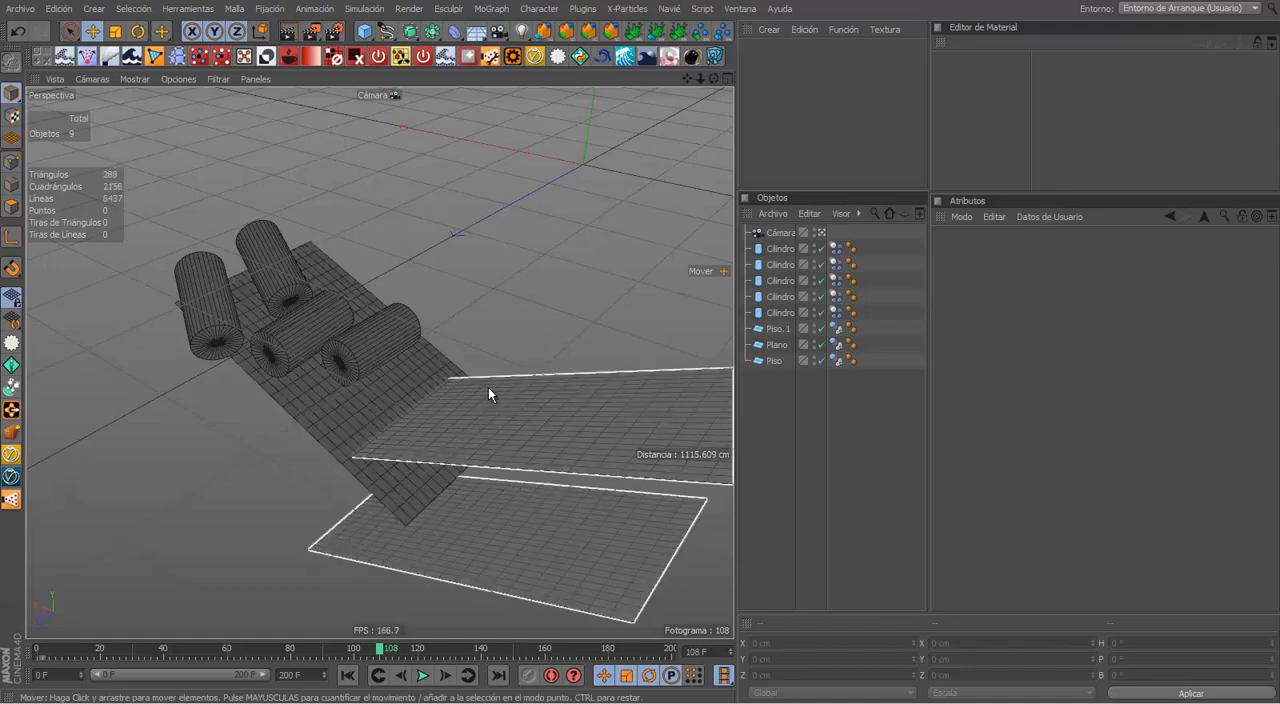
{"action": "left_click_drag", "start_coordinate": [560, 345], "coordinate": [513, 444], "text": "alt"}
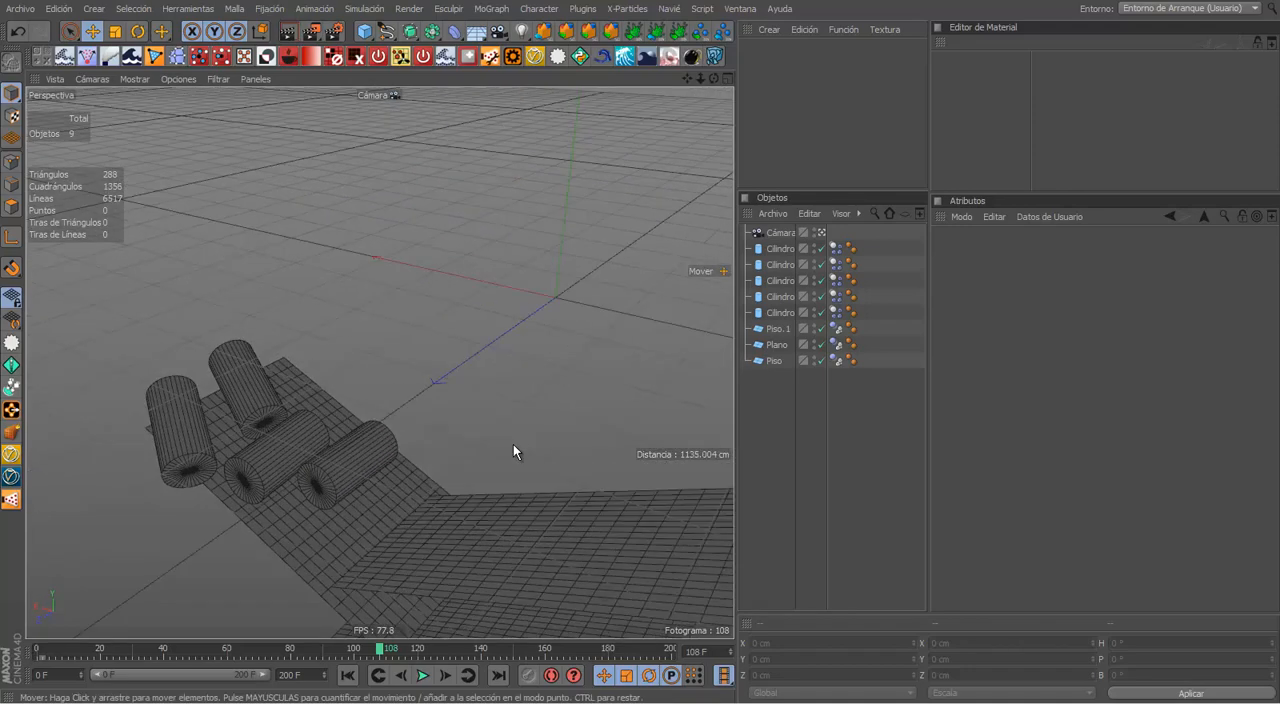
{"action": "right_click_drag", "start_coordinate": [513, 444], "coordinate": [477, 447], "text": "alt"}
{"action": "left_click_drag", "start_coordinate": [526, 452], "coordinate": [490, 286], "text": "alt"}
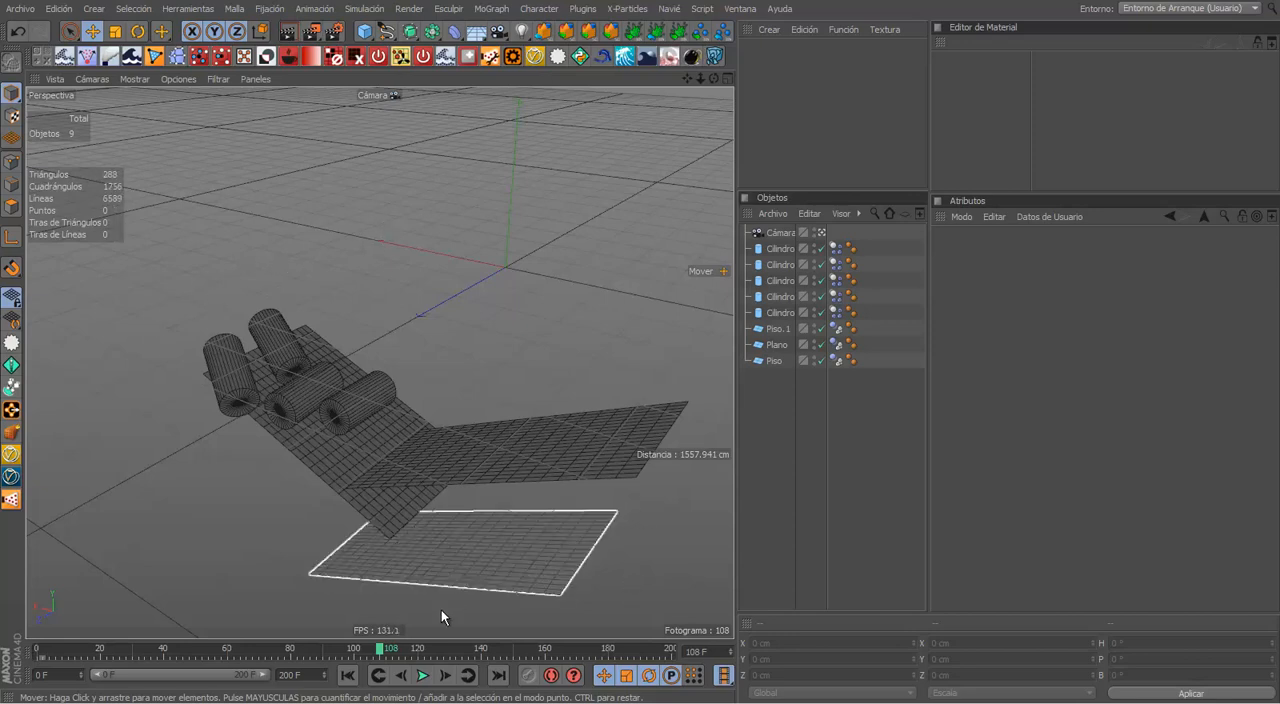
Step: Replay the hidden-line simulation from the first frame, then rewind and play it again from a lower side angle
{"action": "left_click", "coordinate": [347, 675]}
{"action": "left_click", "coordinate": [422, 675]}
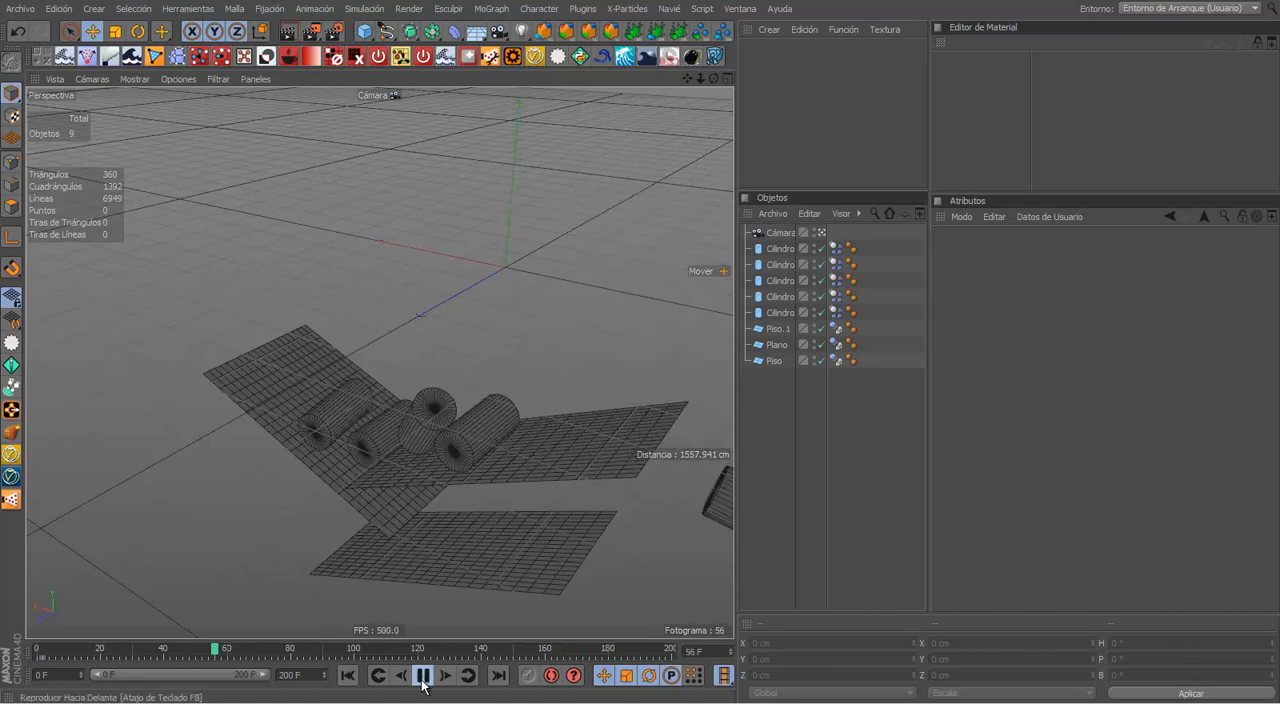
{"action": "left_click", "coordinate": [345, 676]}
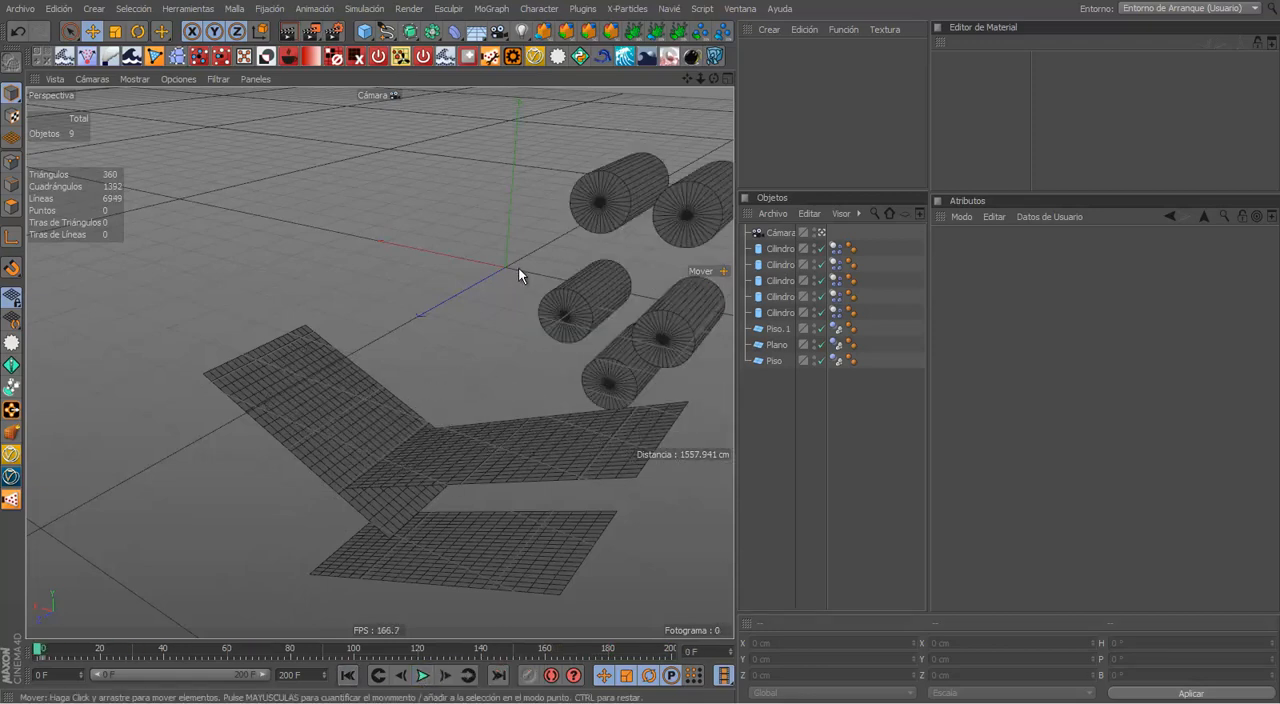
{"action": "left_click_drag", "start_coordinate": [422, 352], "coordinate": [420, 673], "text": "alt"}
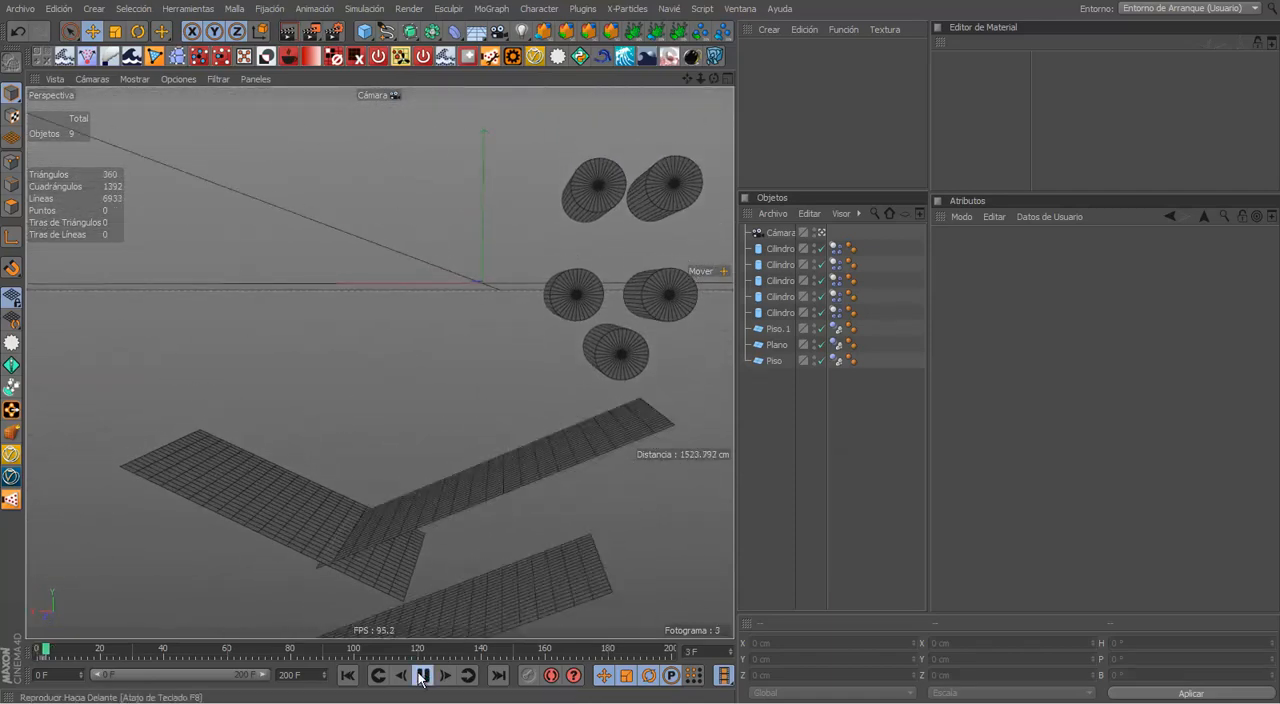